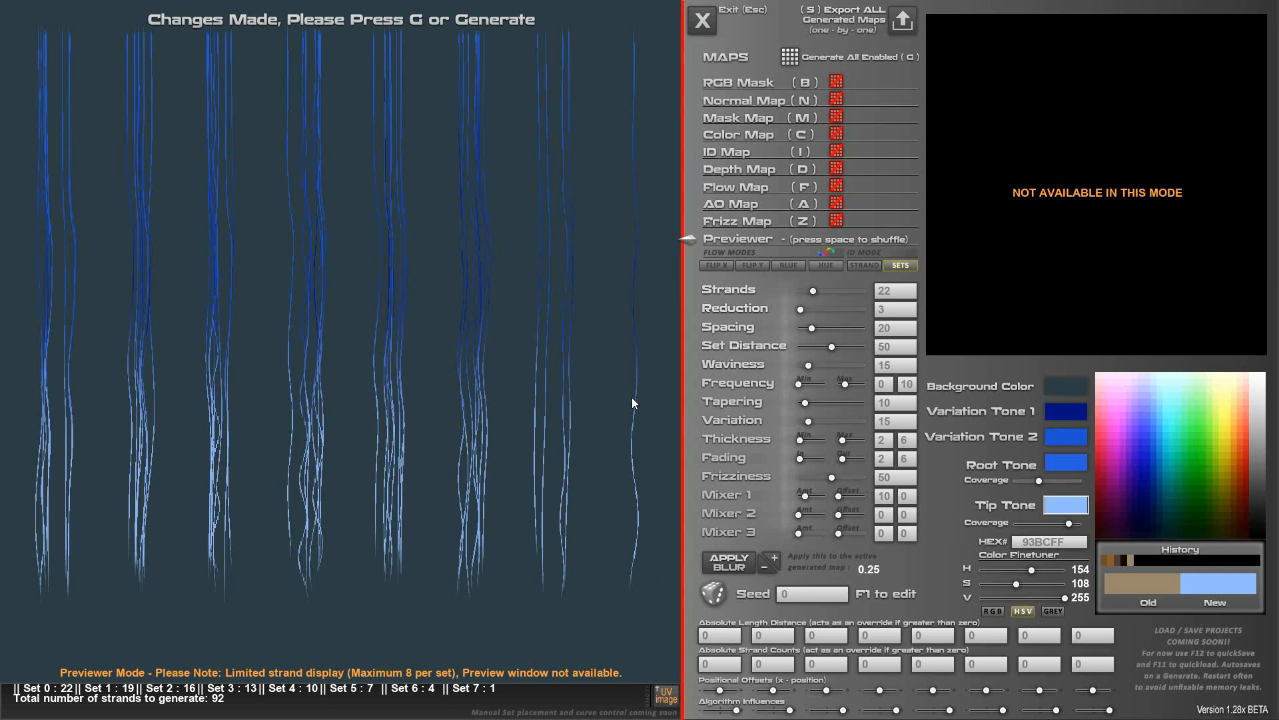
# Switch to 3D-Coat and examine the textured hair model from different angles beside its UV strips.
pyautogui.hotkey('alt', 'Tab')
pyautogui.moveTo(492, 243)
pyautogui.mouseDown()
pyautogui.moveTo(503, 246)
pyautogui.moveTo(421, 259)
pyautogui.moveTo(698, 240)
pyautogui.moveTo(573, 171)
pyautogui.moveTo(463, 265)
pyautogui.moveTo(554, 260)
pyautogui.moveTo(558, 226)
pyautogui.moveTo(507, 254)
pyautogui.moveTo(777, 382)
pyautogui.mouseUp()
pyautogui.hotkey('ctrl', 'z')
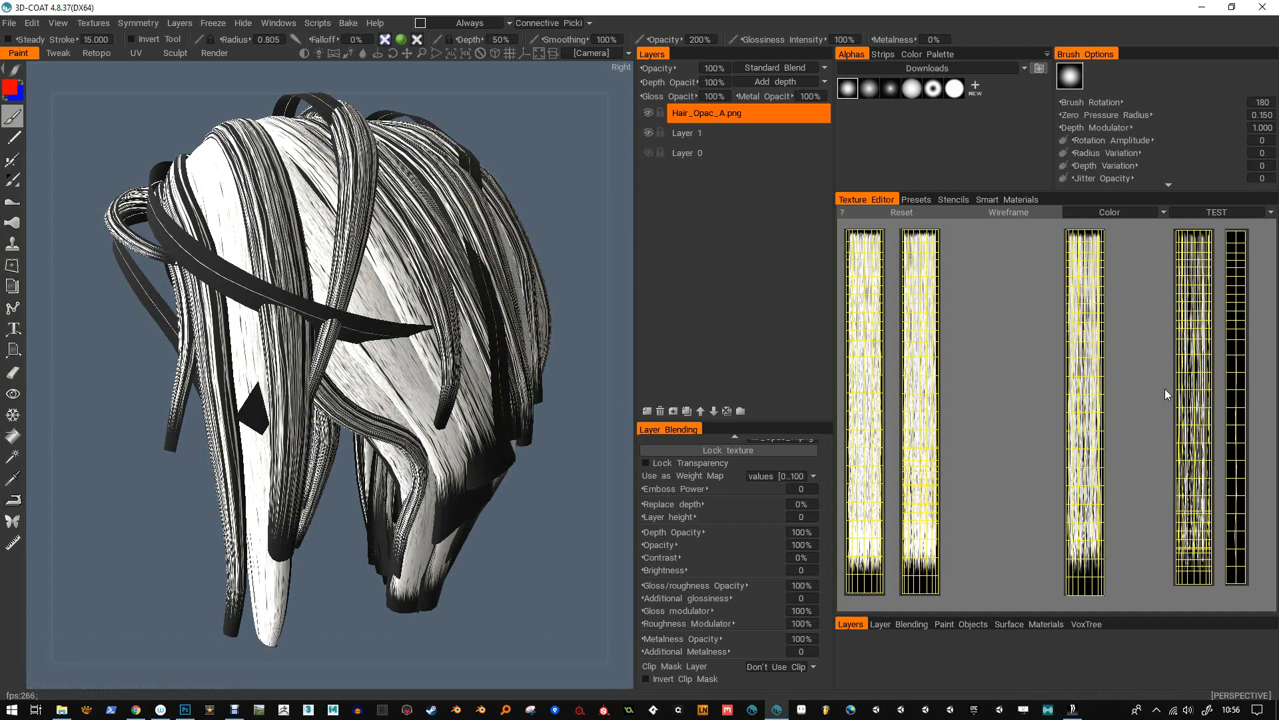
pyautogui.moveTo(539, 274)
pyautogui.keyDown('alt'); pyautogui.mouseDown()
pyautogui.moveTo(513, 337)
pyautogui.moveTo(470, 366)
pyautogui.moveTo(514, 282)
pyautogui.moveTo(562, 240)
pyautogui.moveTo(629, 279)
pyautogui.moveTo(781, 282)
pyautogui.mouseUp(); pyautogui.keyUp('alt')
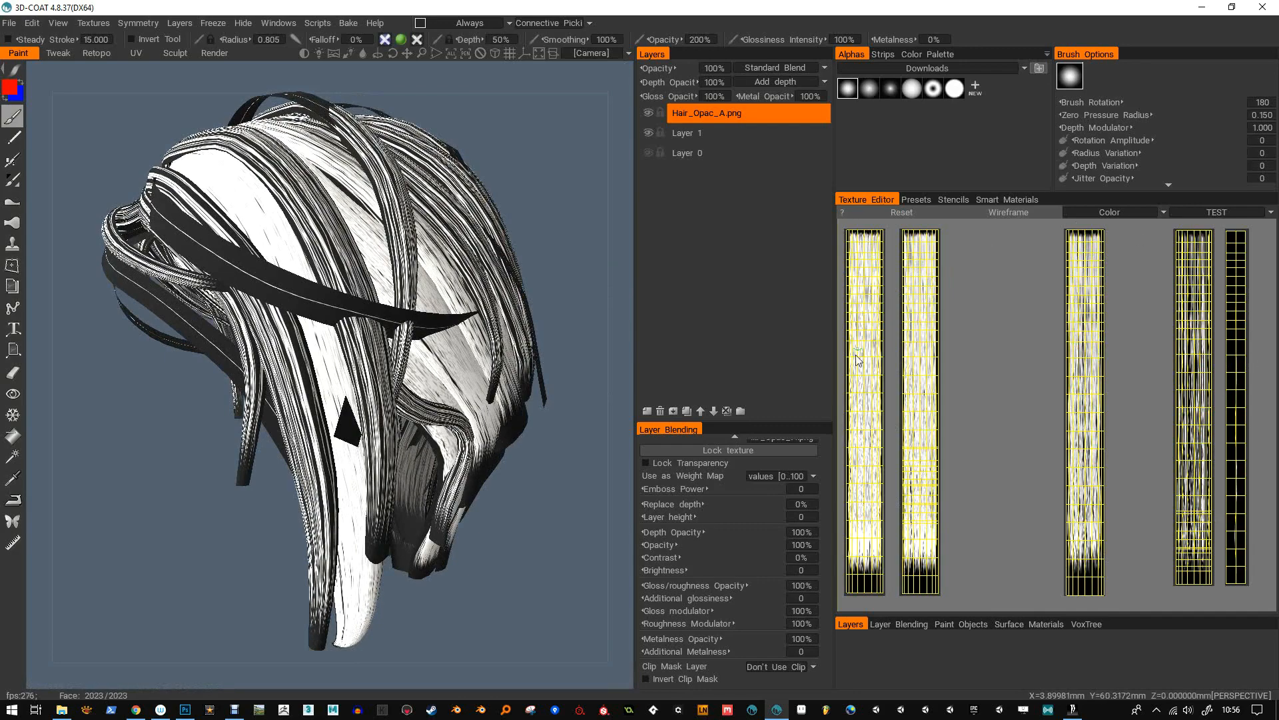
# Switch to Photoshop and compare the exported wireframe with the white Layer 1 background hidden and shown.
pyautogui.hotkey('alt', 'Tab')
pyautogui.hotkey('alt', 'Tab')
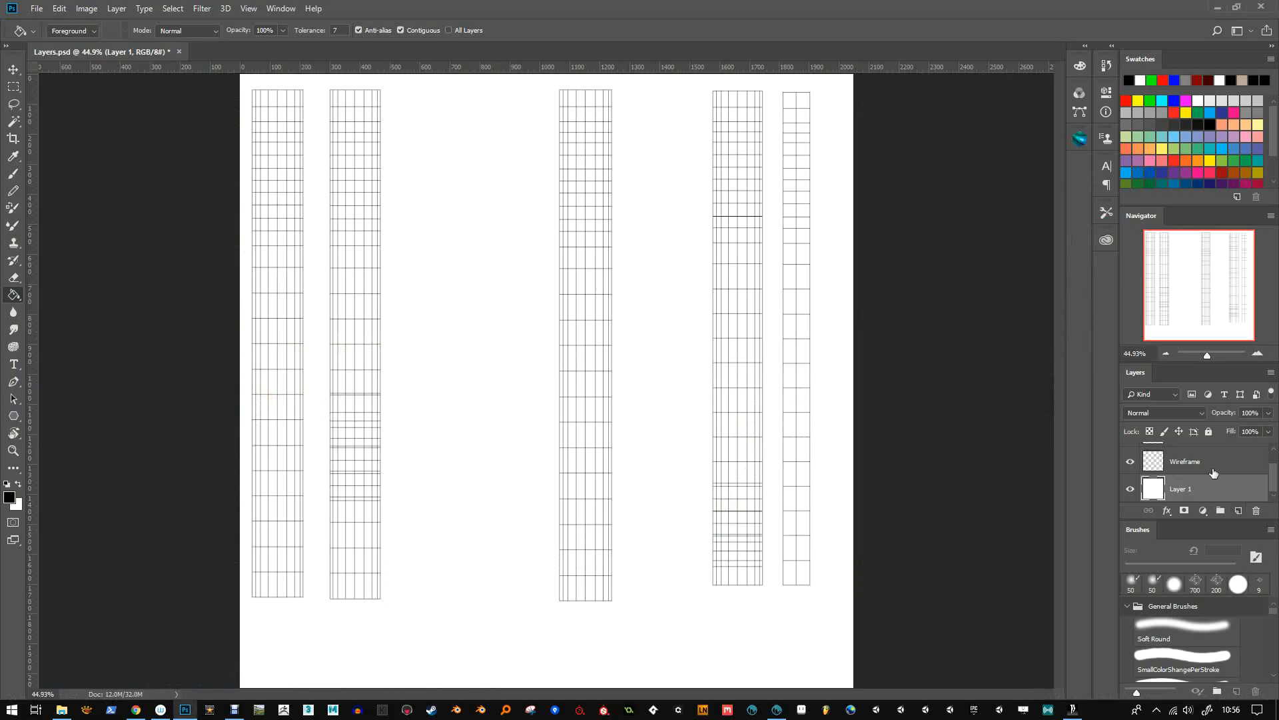
pyautogui.click(1131, 469)
pyautogui.click(1130, 469)
pyautogui.click(1131, 491)
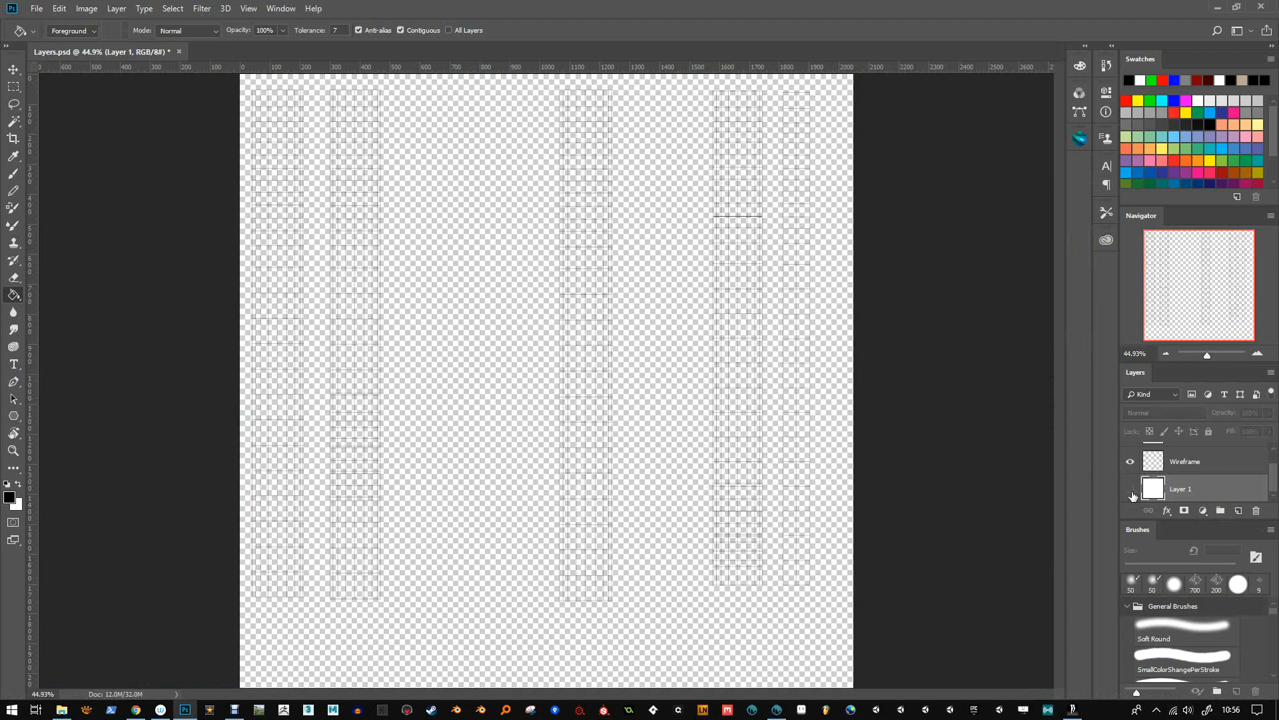
pyautogui.click(1131, 491)
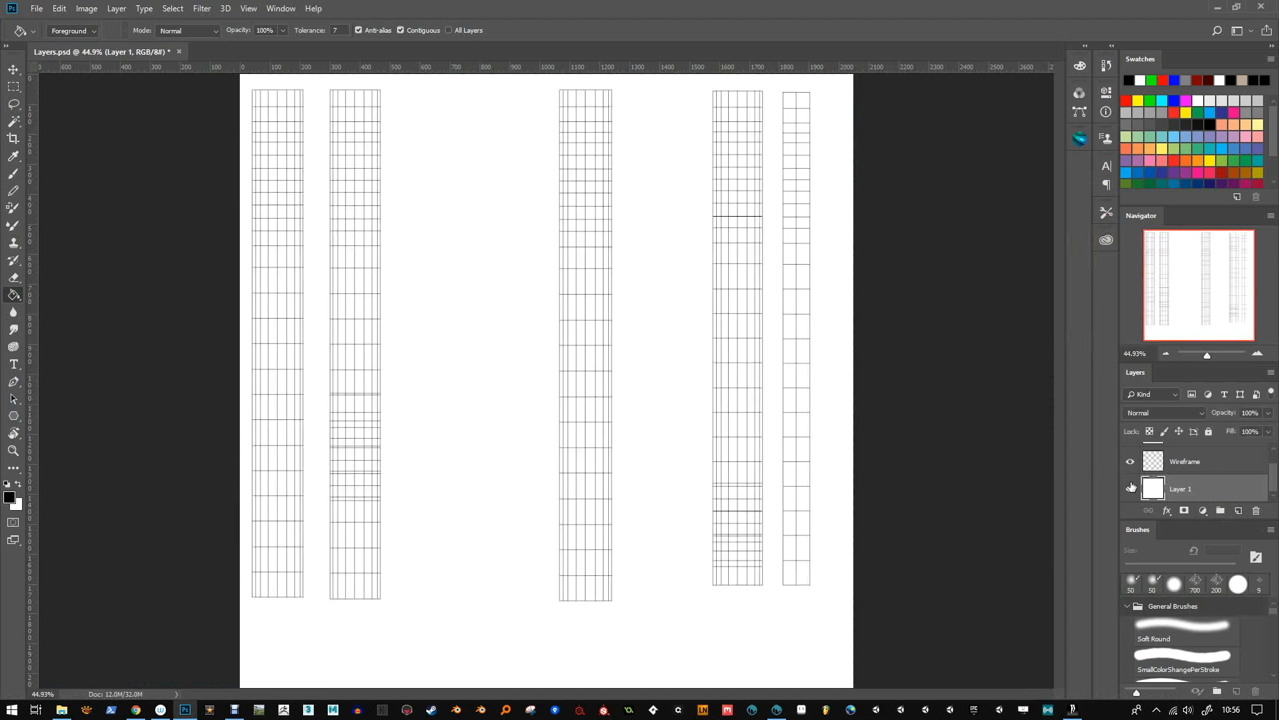
pyautogui.click(1130, 491)
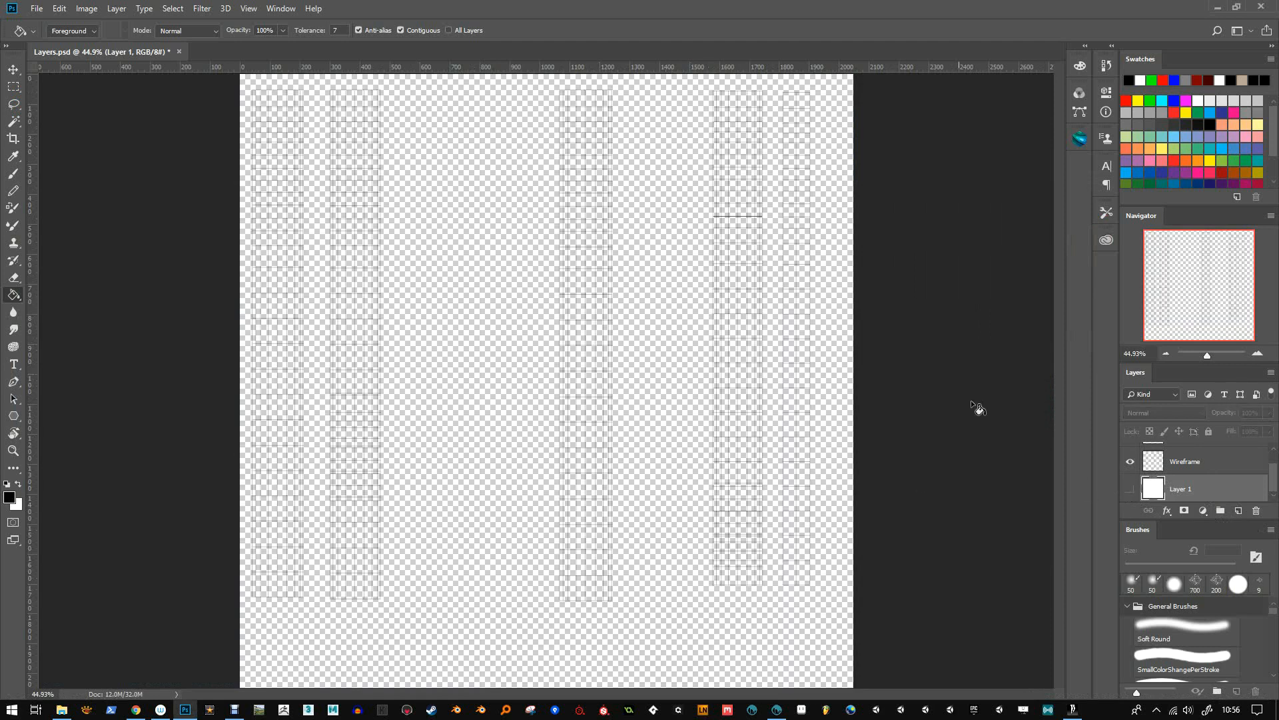
pyautogui.click(1131, 491)
# Darken the wireframe lines by duplicating the Wireframe layer and merging the copy down, two times over.
pyautogui.click(1203, 464)
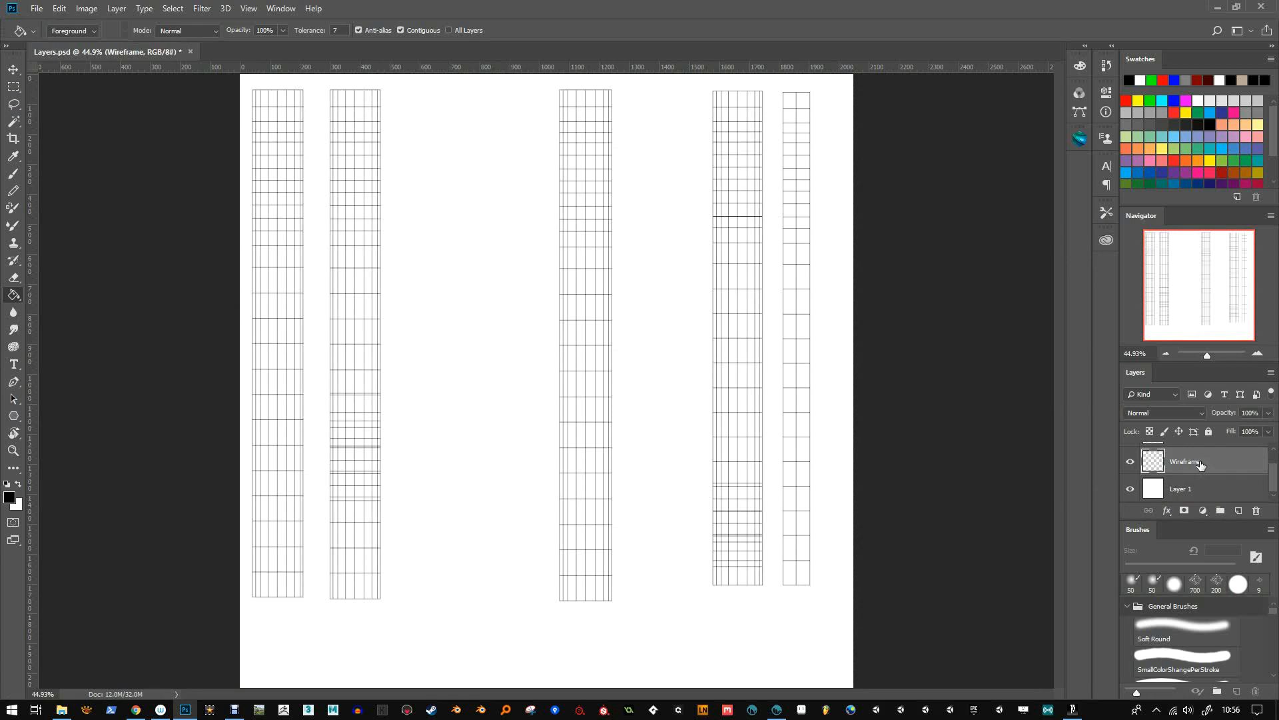
pyautogui.moveTo(1202, 465); pyautogui.dragTo(1239, 511)
pyautogui.rightClick(1192, 471)
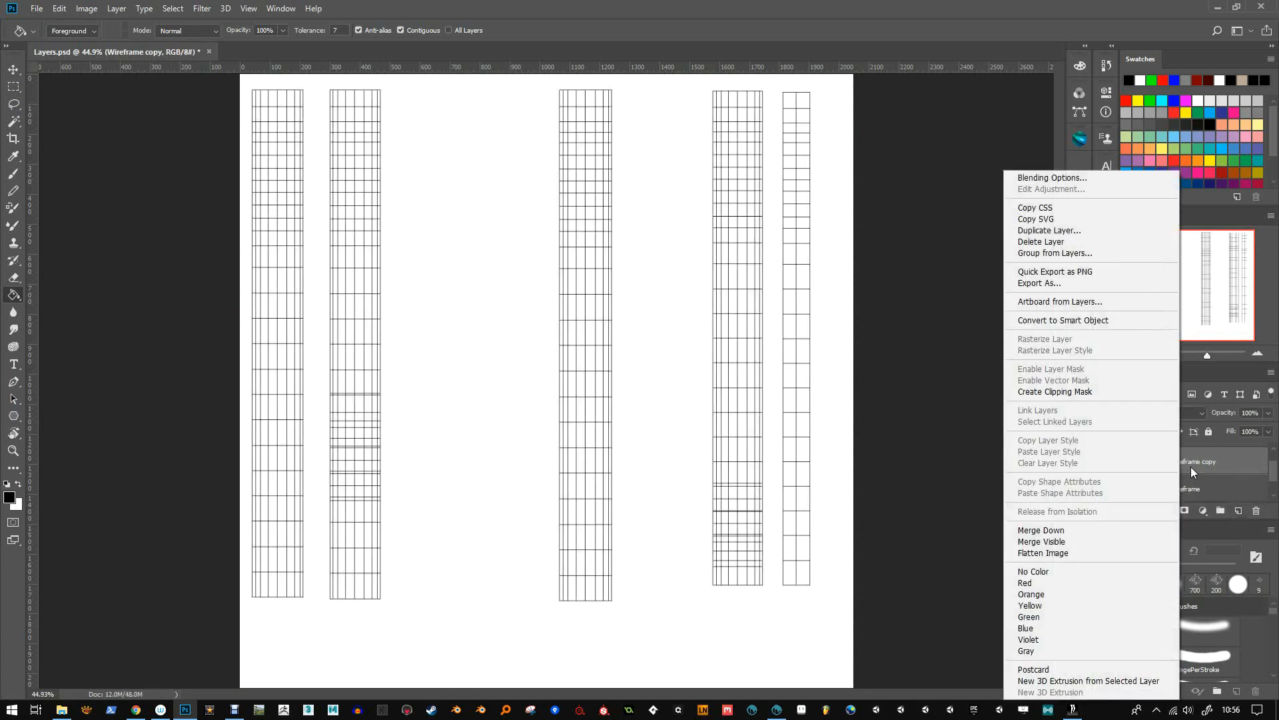
pyautogui.click(1052, 532)
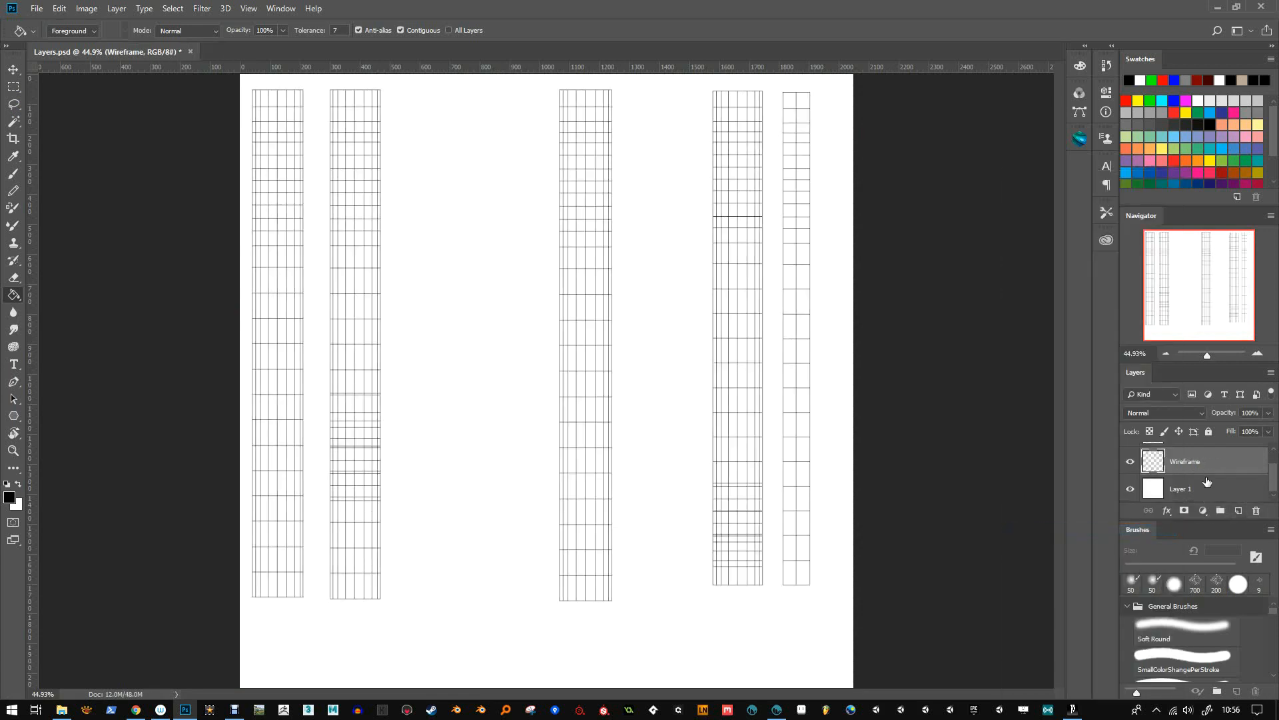
pyautogui.moveTo(1207, 469); pyautogui.dragTo(1237, 510)
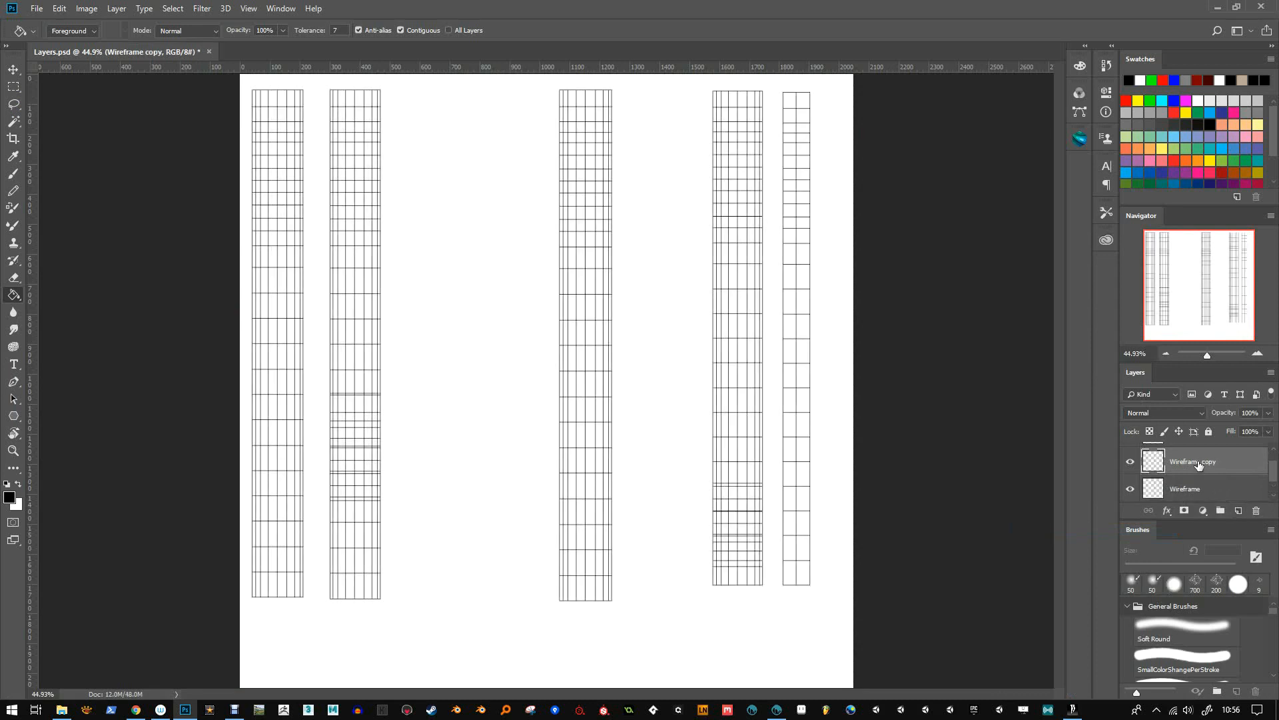
pyautogui.rightClick(1203, 467)
pyautogui.click(1113, 531)
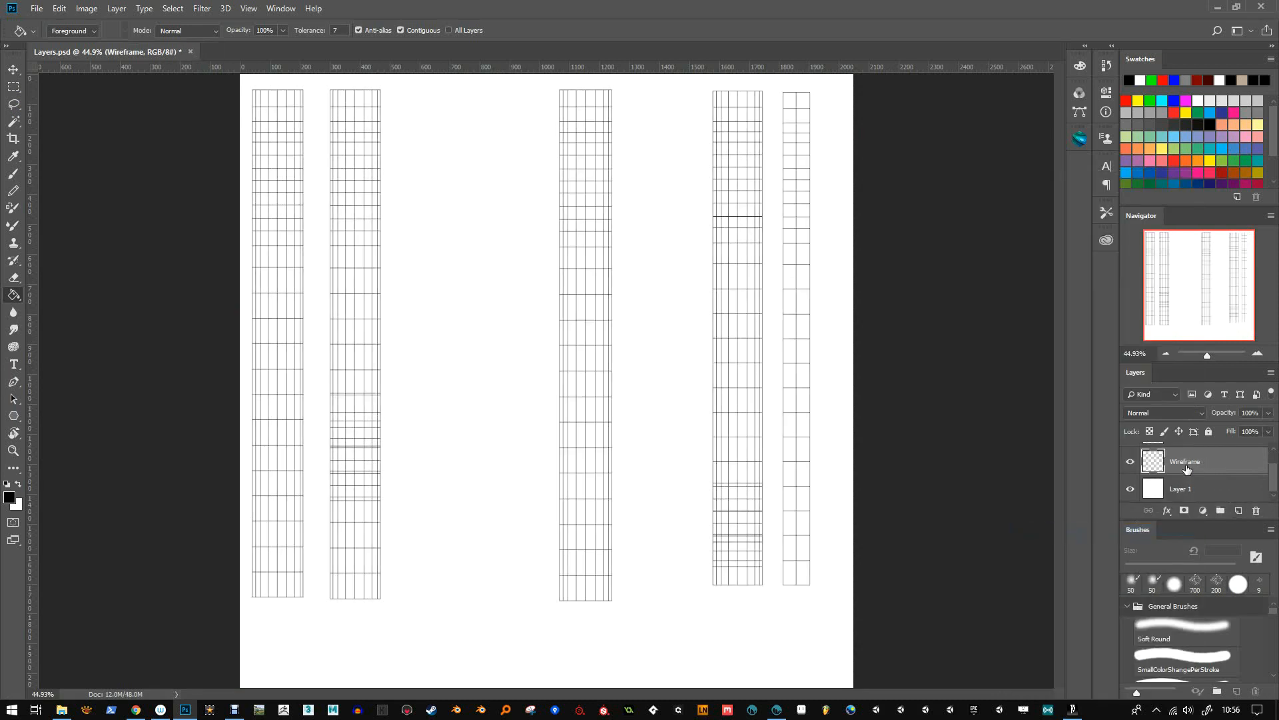
# Add a 1 px black outside Stroke effect to the Wireframe layer.
pyautogui.click(1167, 511)
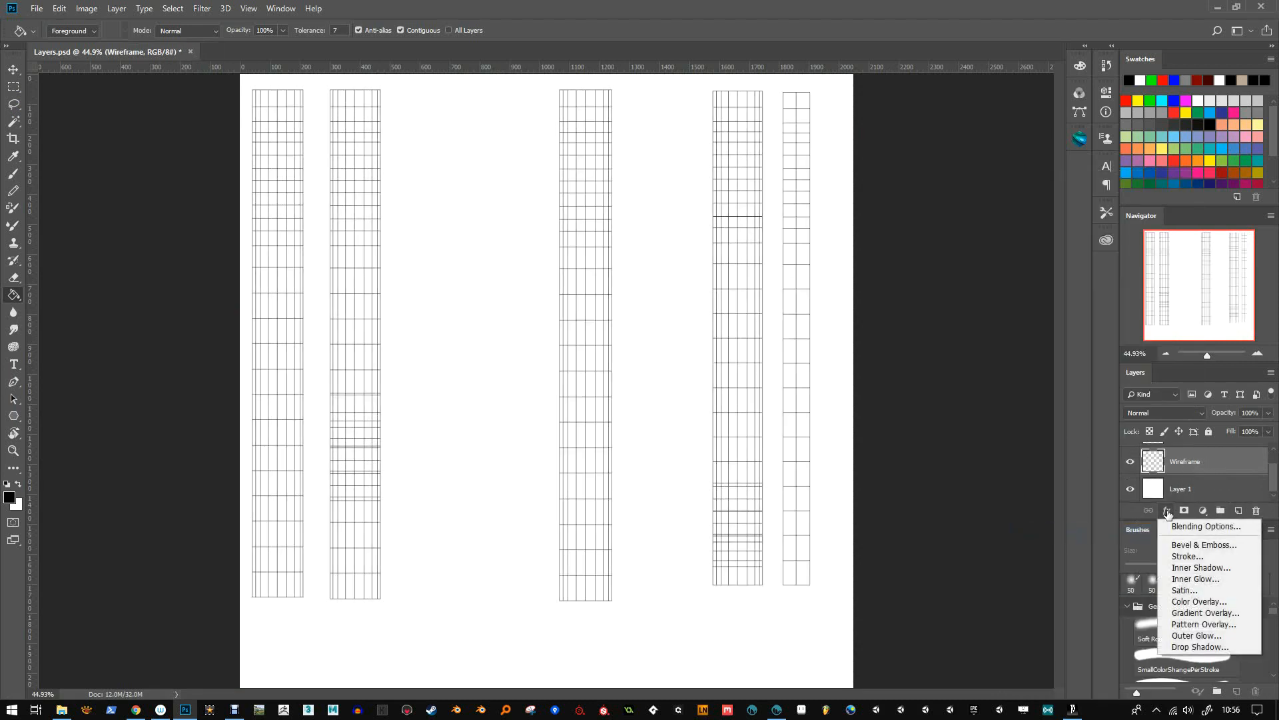
pyautogui.click(1203, 560)
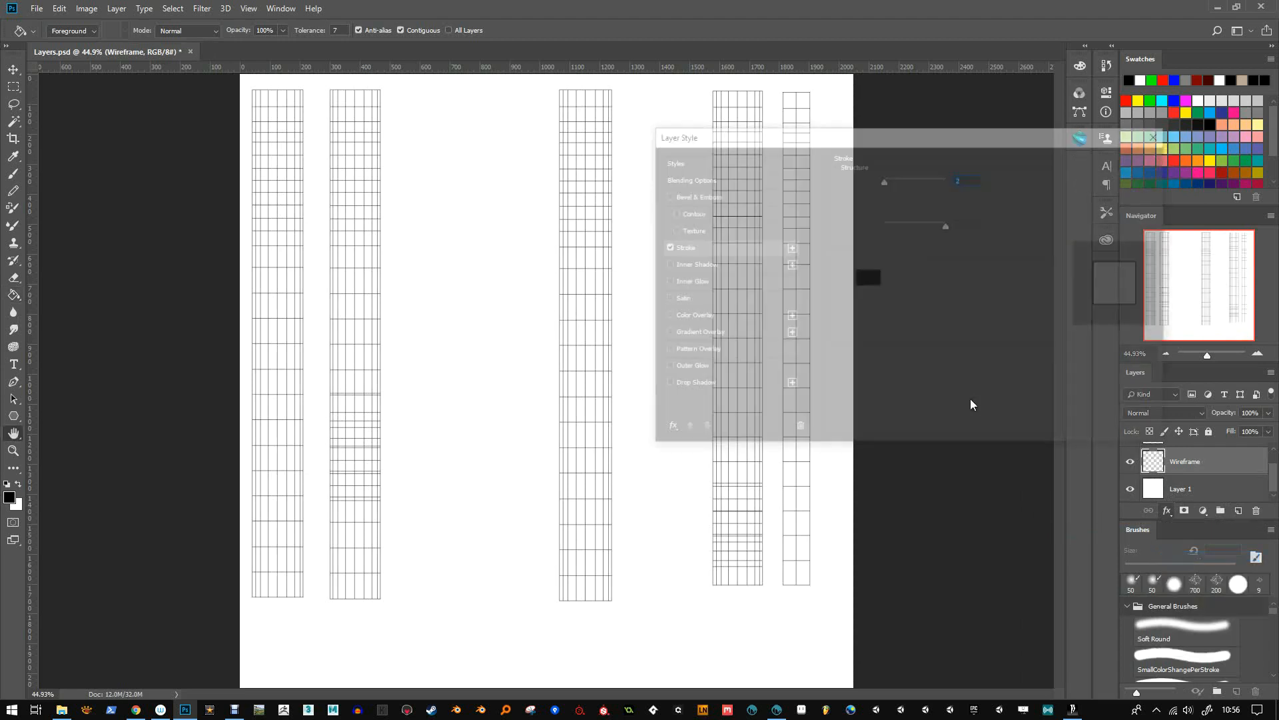
pyautogui.moveTo(882, 179); pyautogui.dragTo(881, 178)
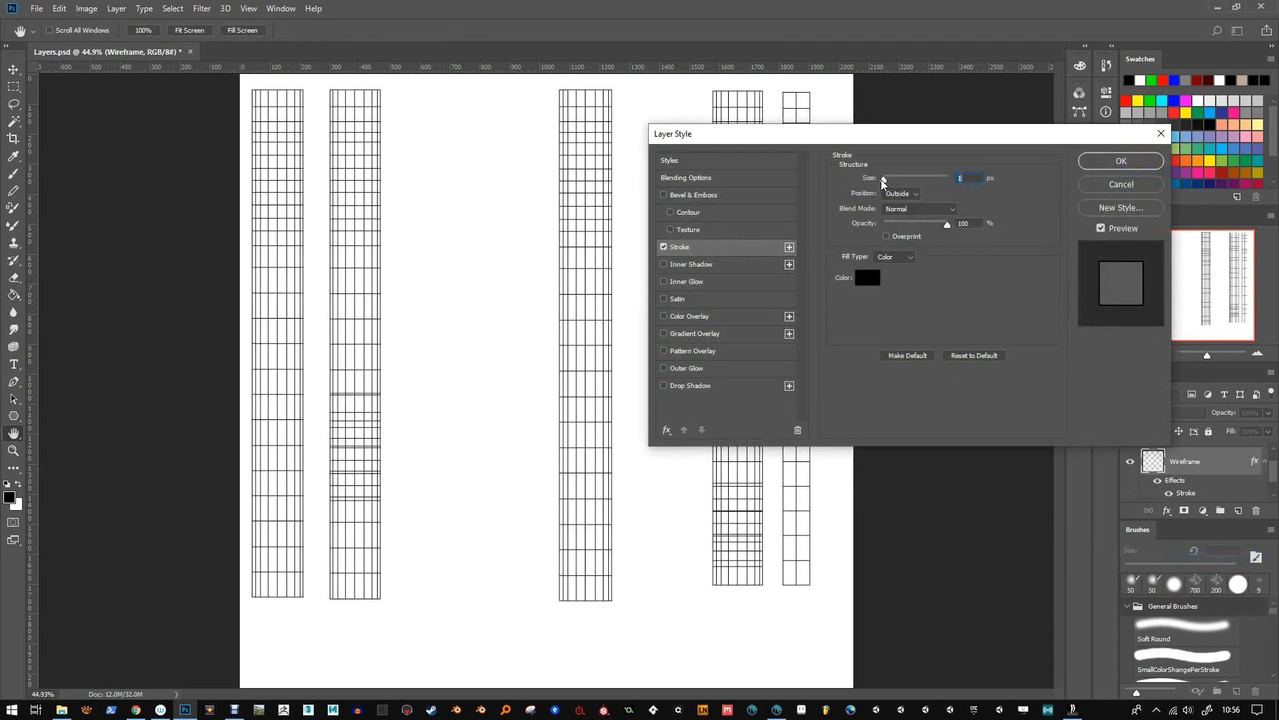
pyautogui.click(1133, 161)
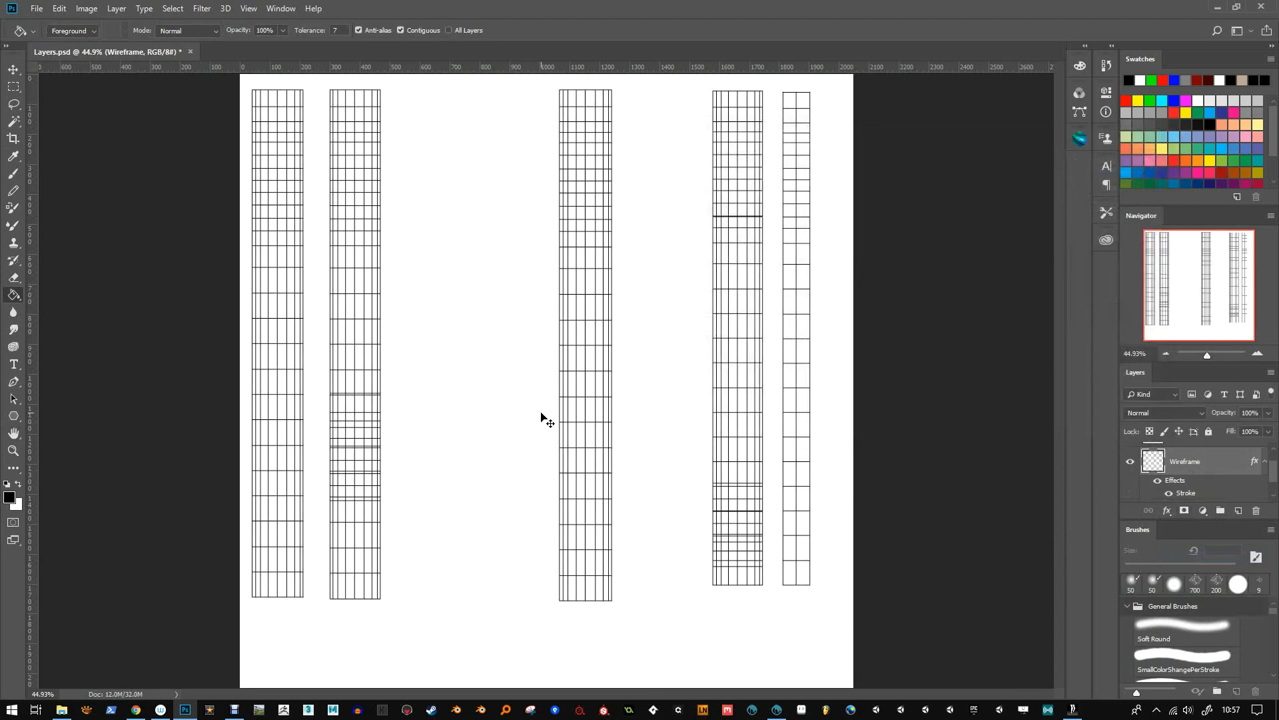
# Check the document's pixel dimensions, leaving the image size as it is.
pyautogui.hotkey('ctrl', 'shift', 's')
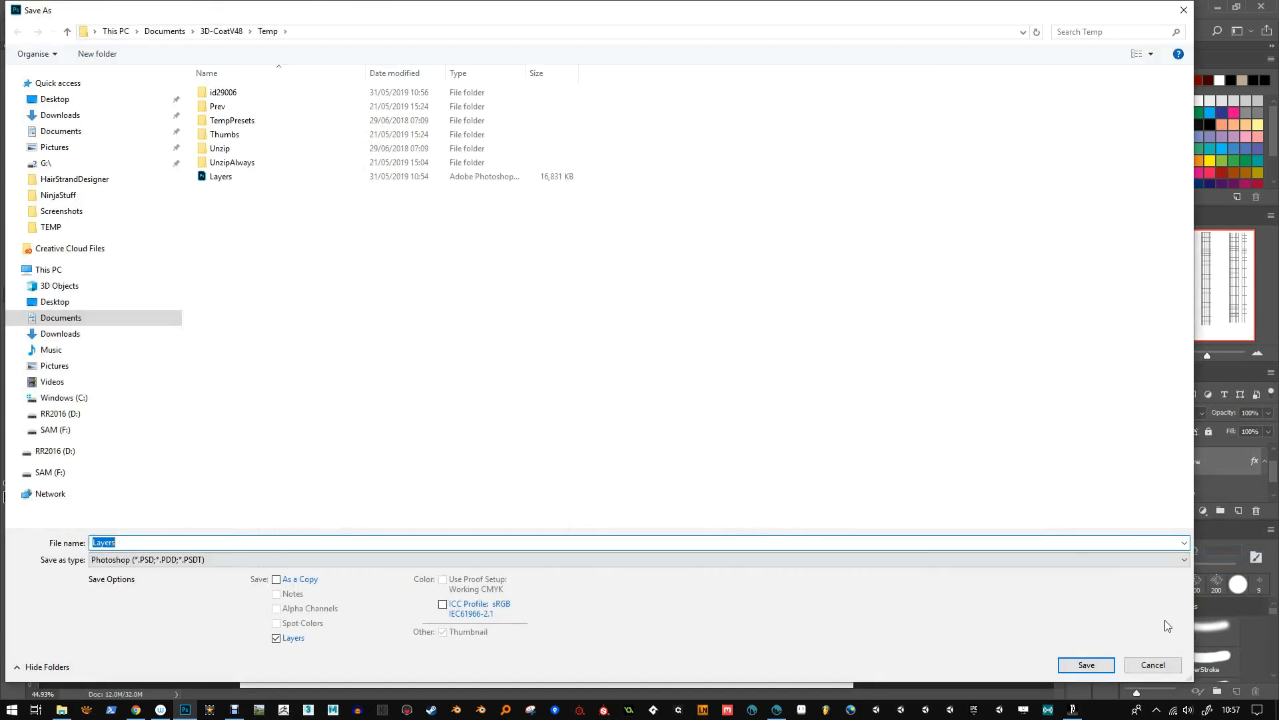
pyautogui.click(1153, 665)
pyautogui.click(83, 9)
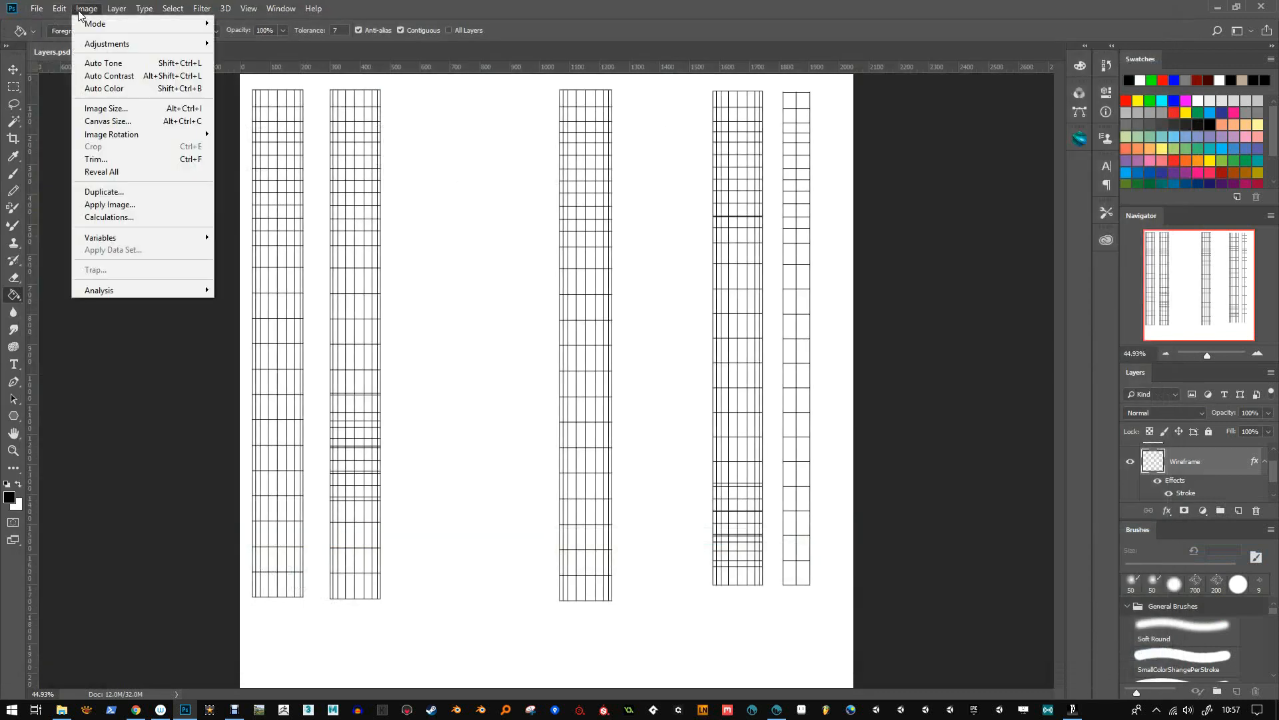
pyautogui.click(107, 108)
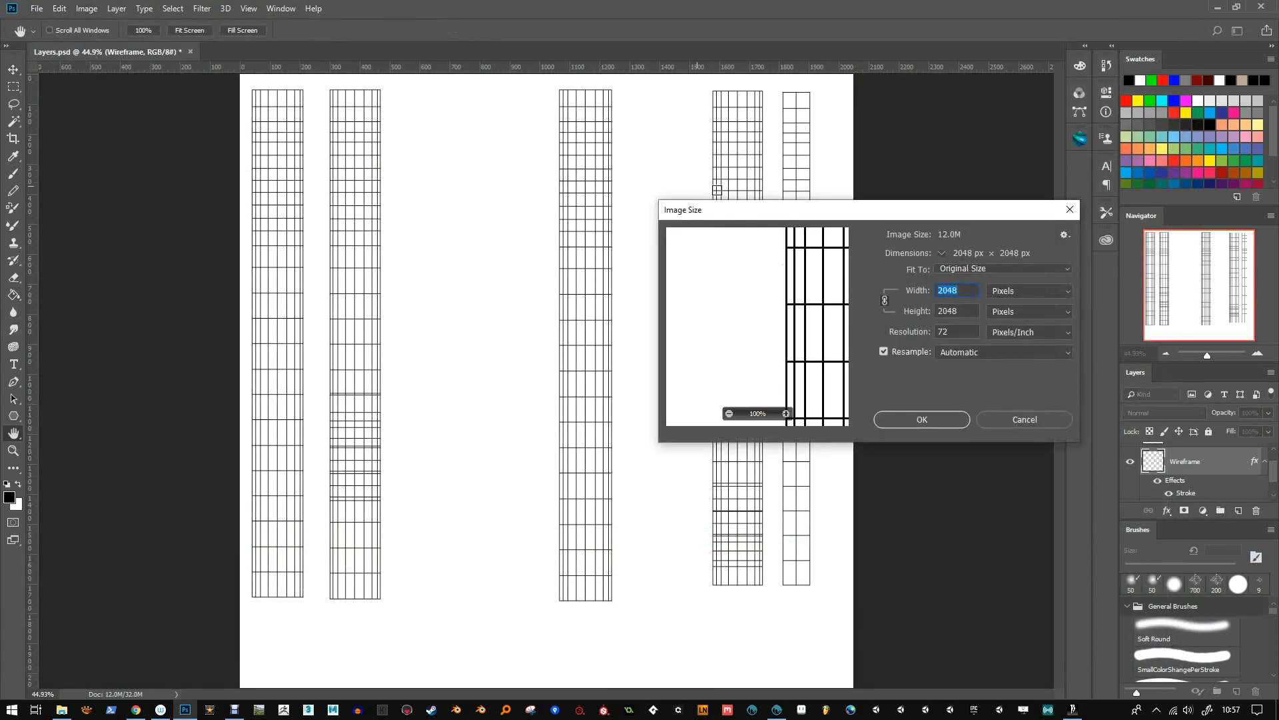
pyautogui.click(1028, 418)
pyautogui.press('g')
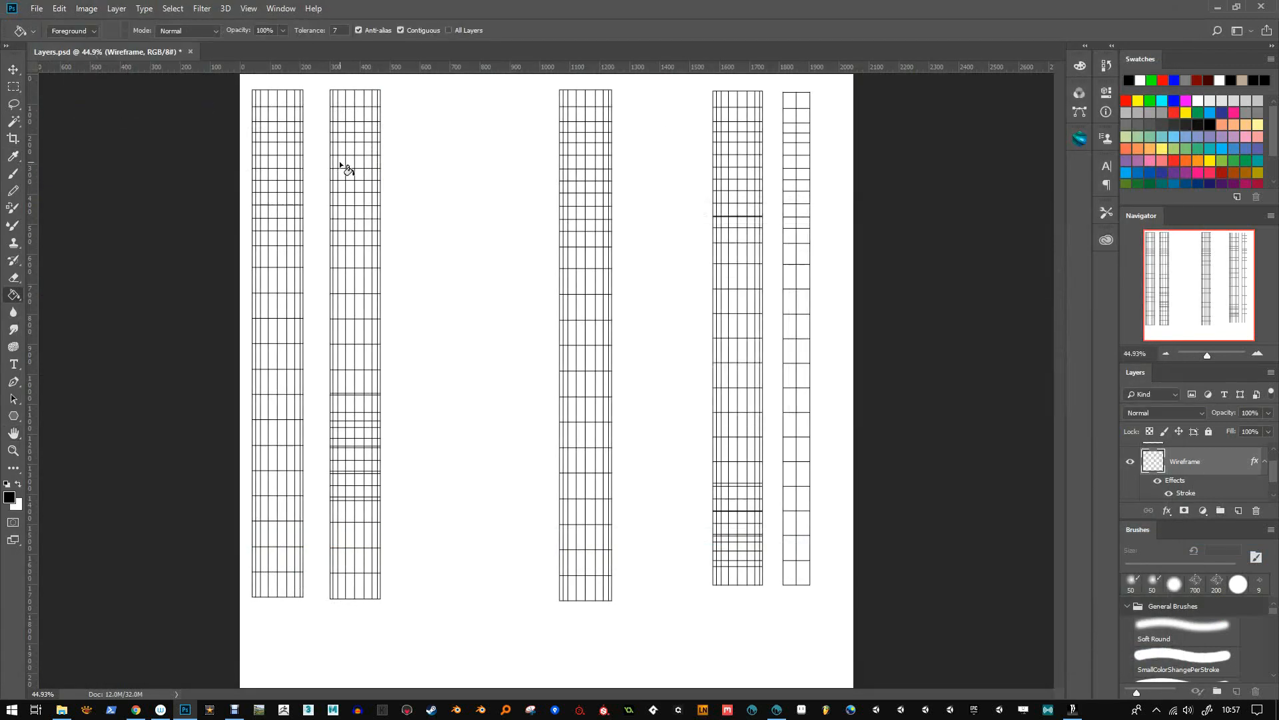
# Save the wireframe image to the Desktop as a PNG named UVtest, using the large file size option.
pyautogui.hotkey('ctrl', 'shift', 's')
pyautogui.click(55, 99)
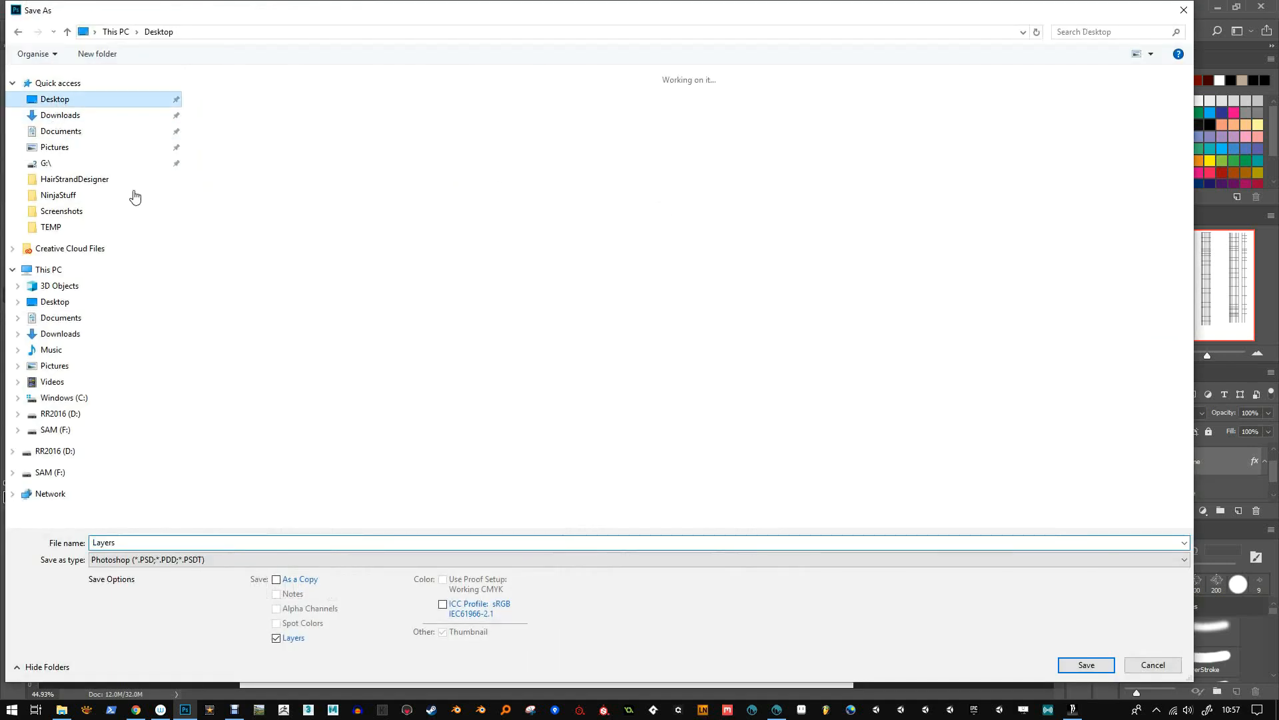
pyautogui.doubleClick(198, 543)
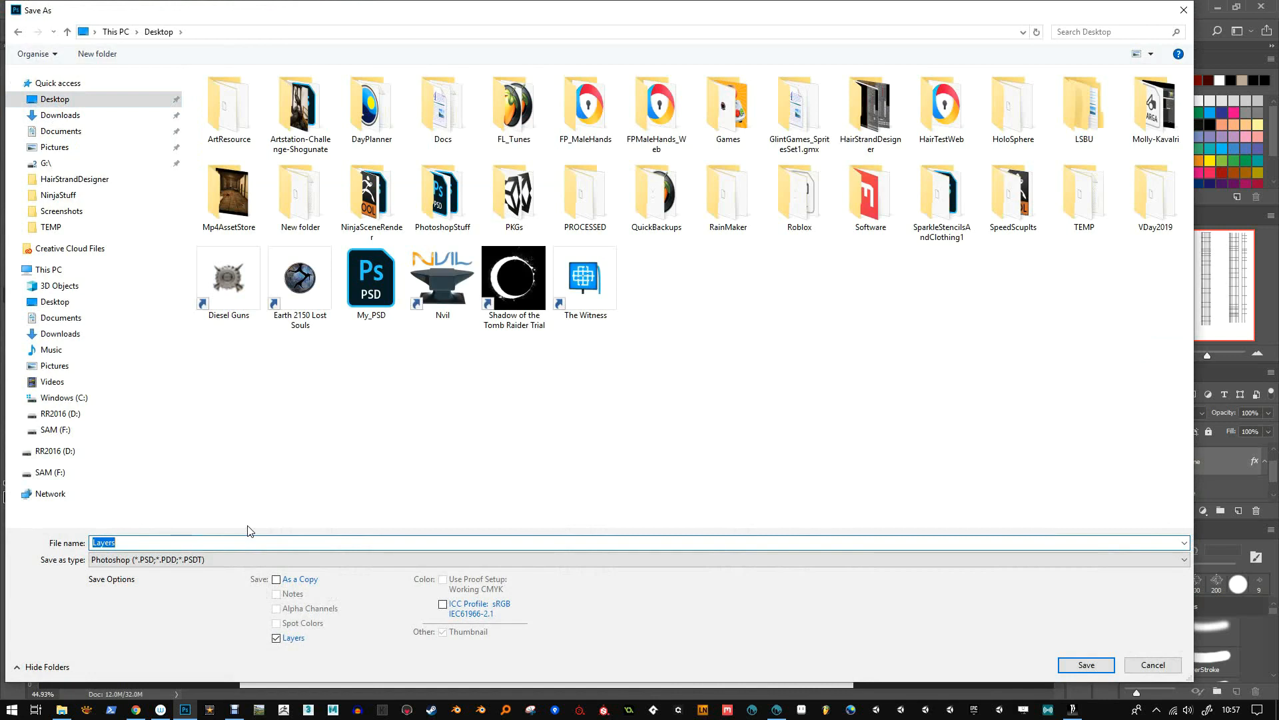
pyautogui.click(217, 557)
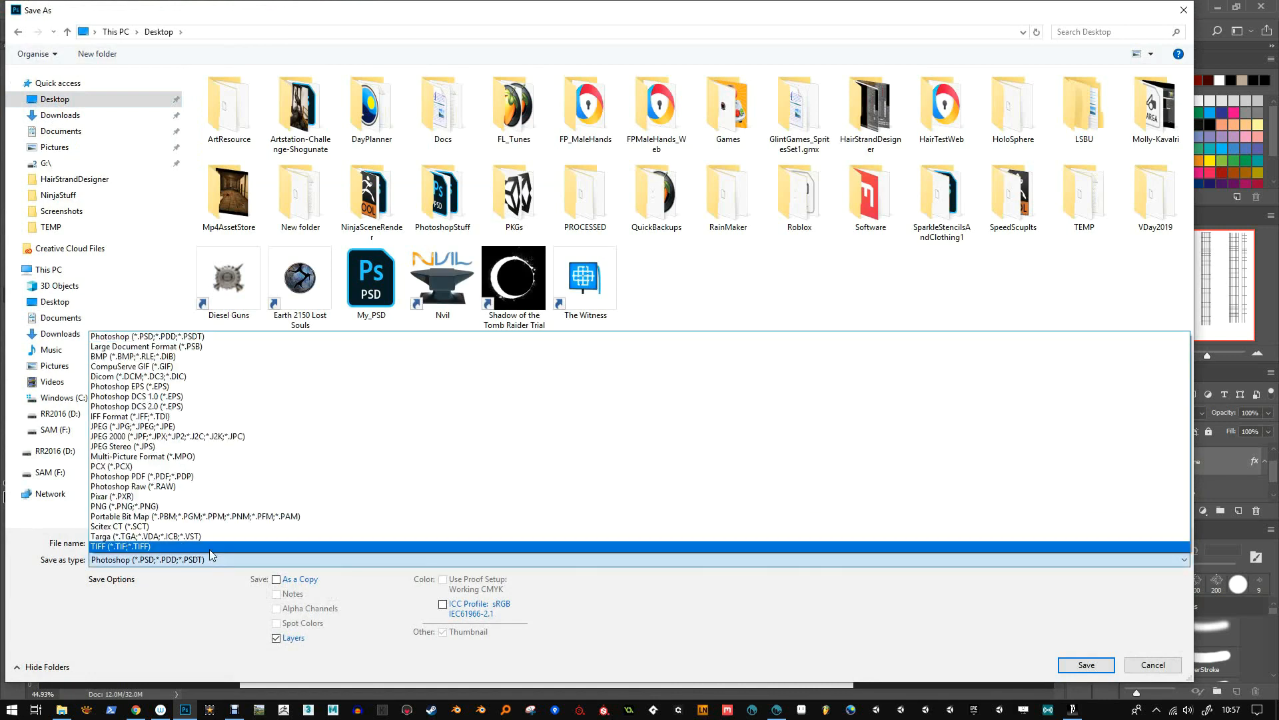
pyautogui.click(214, 506)
pyautogui.write('UV')
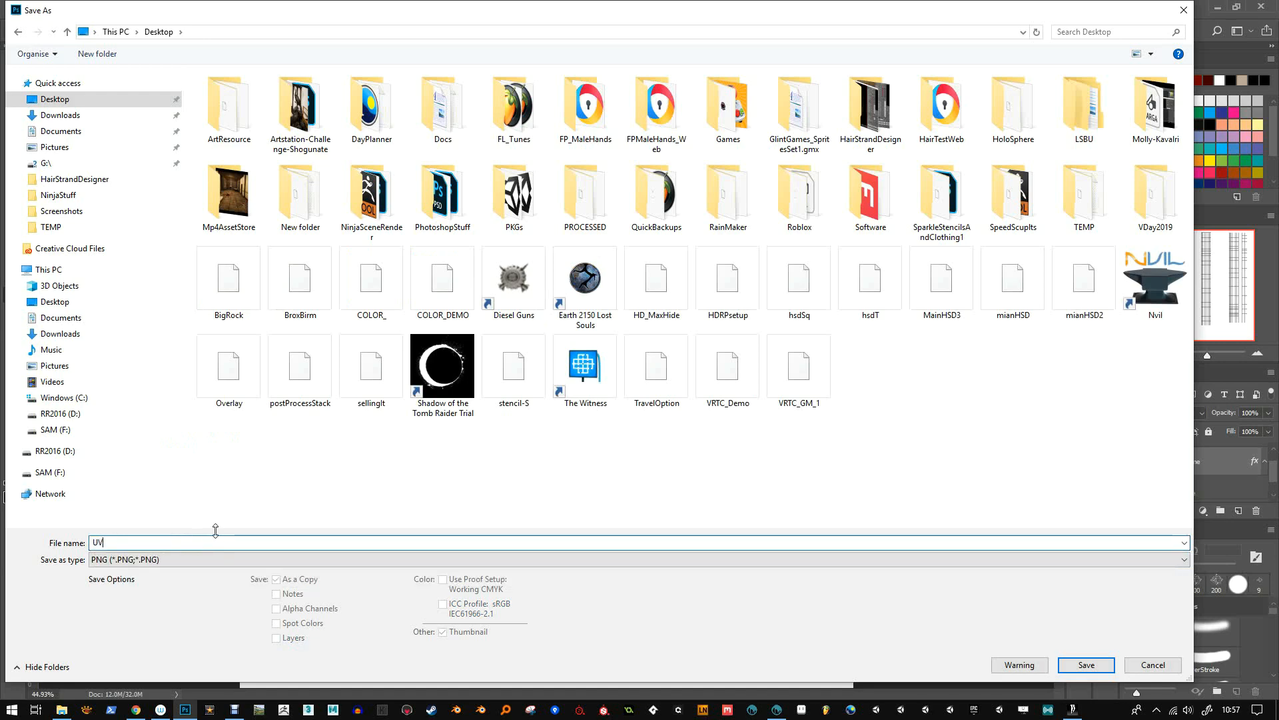
pyautogui.write('test')
pyautogui.click(1084, 664)
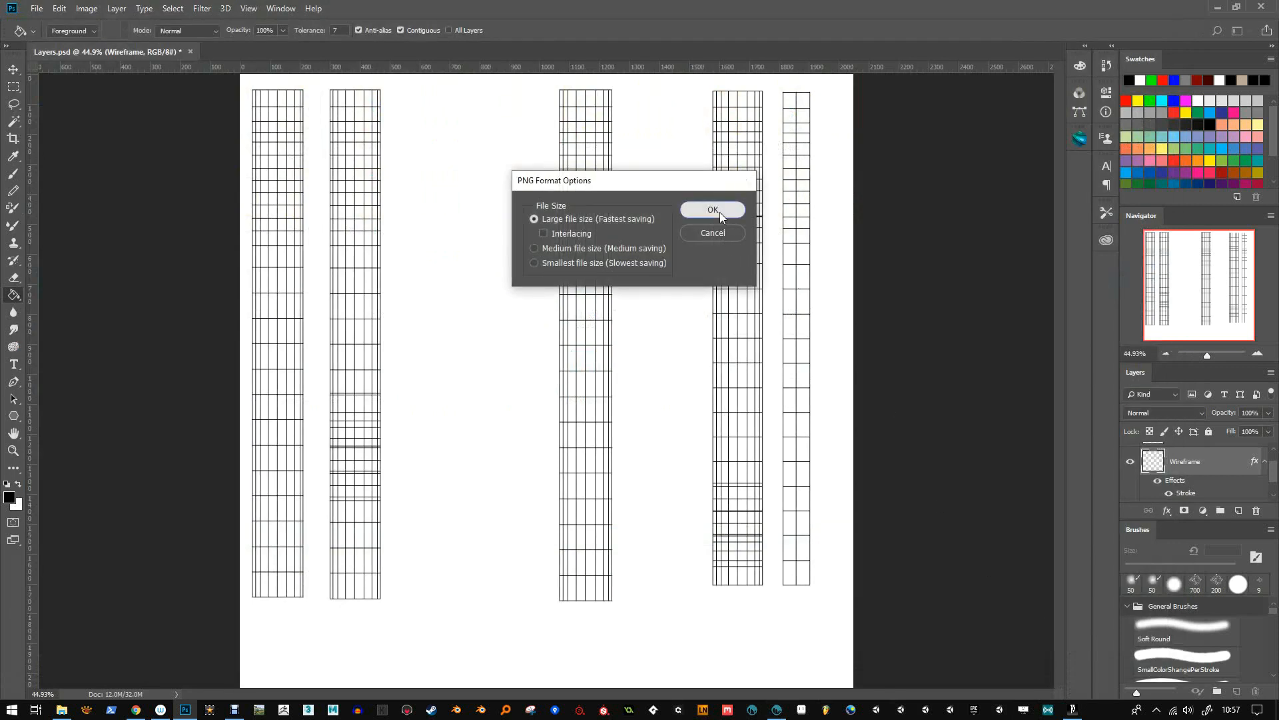
pyautogui.click(720, 212)
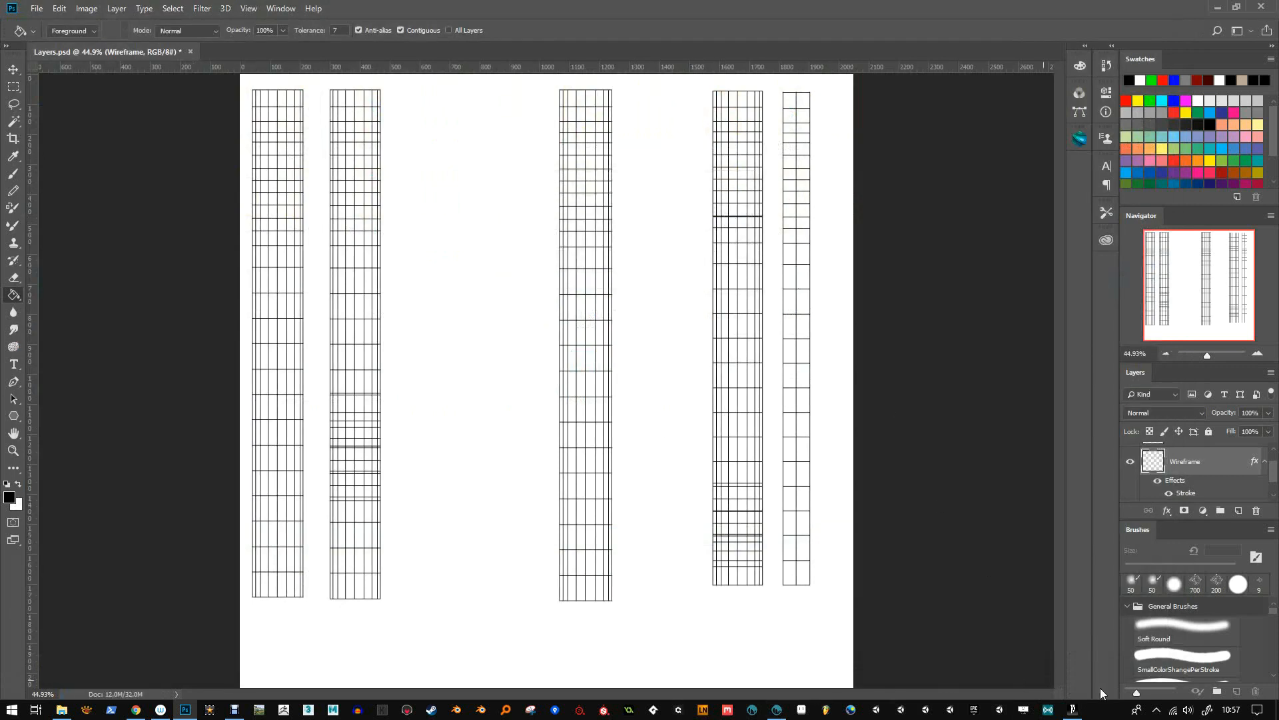
# Switch to the hair strand designer and load UVtest from the Desktop as the UV image.
pyautogui.click(1073, 708)
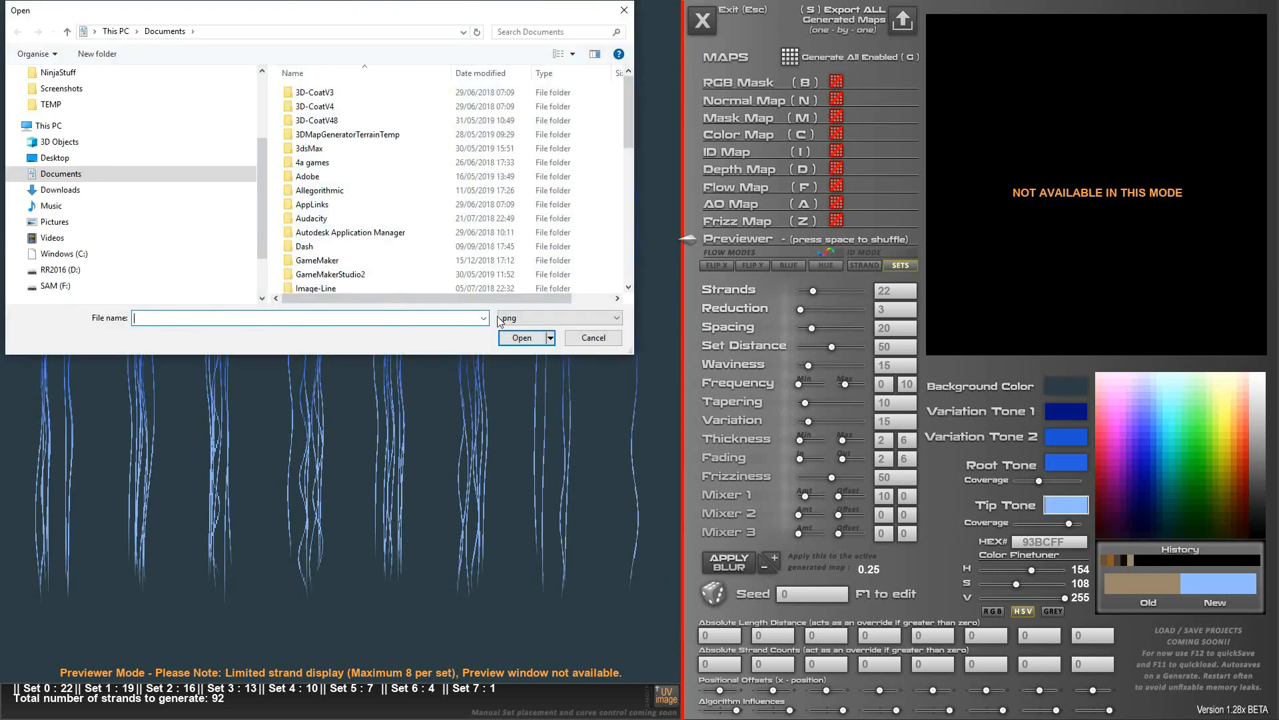
pyautogui.scroll(2, 72, 119)
pyautogui.scroll(3, 73, 119)
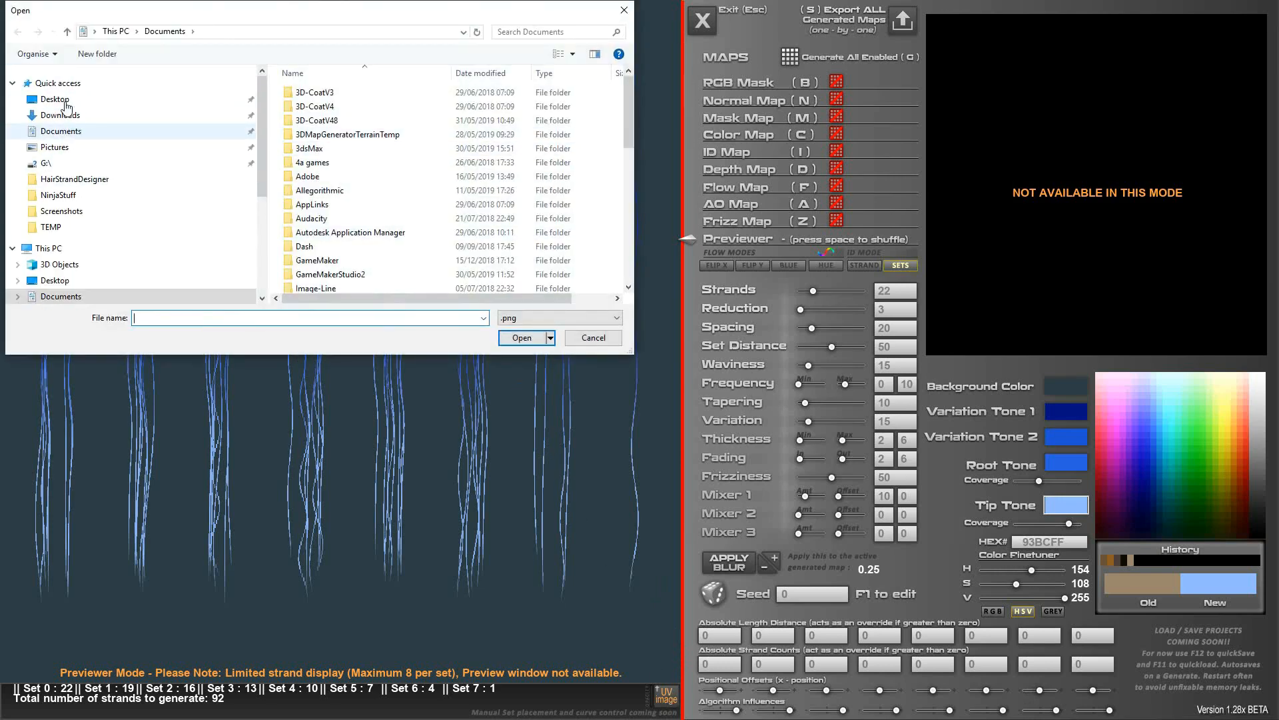
pyautogui.click(55, 99)
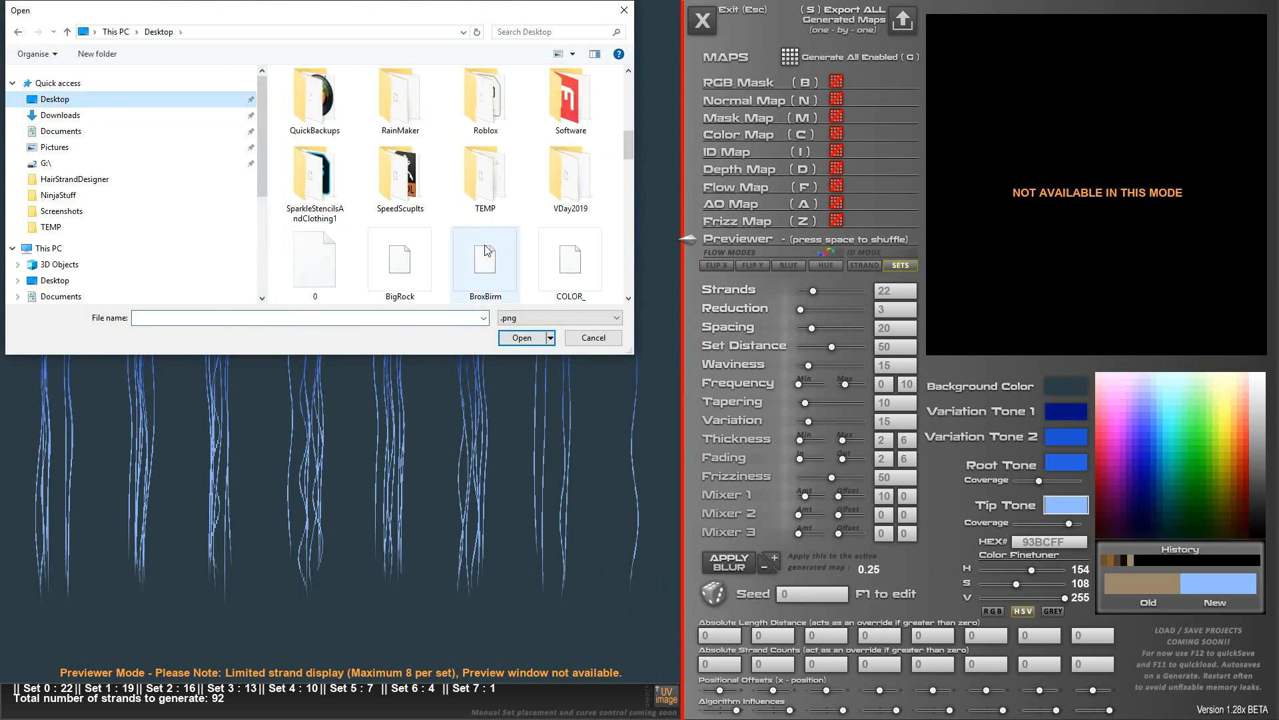
pyautogui.scroll(-6, 506, 253)
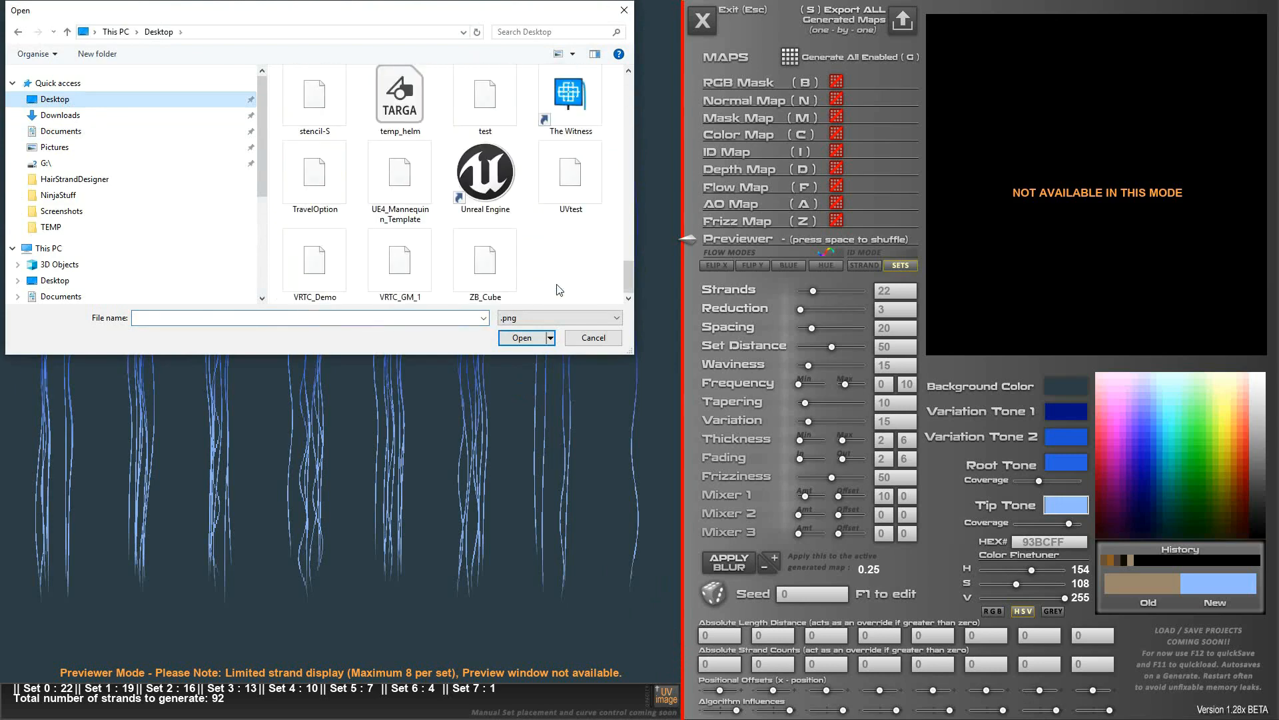
pyautogui.doubleClick(570, 190)
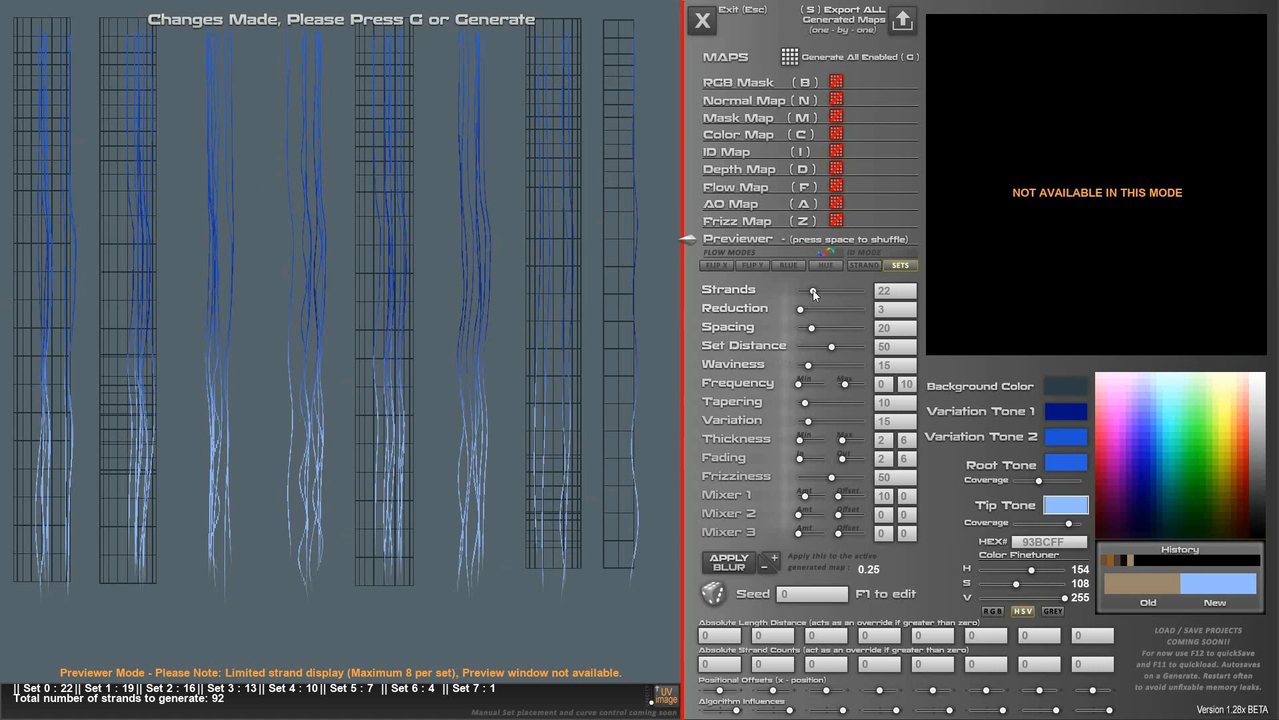
# Reduce the strands to 10 and offset the first two strand sets to fit inside the first two UV strips.
pyautogui.moveTo(813, 291); pyautogui.dragTo(806, 292)
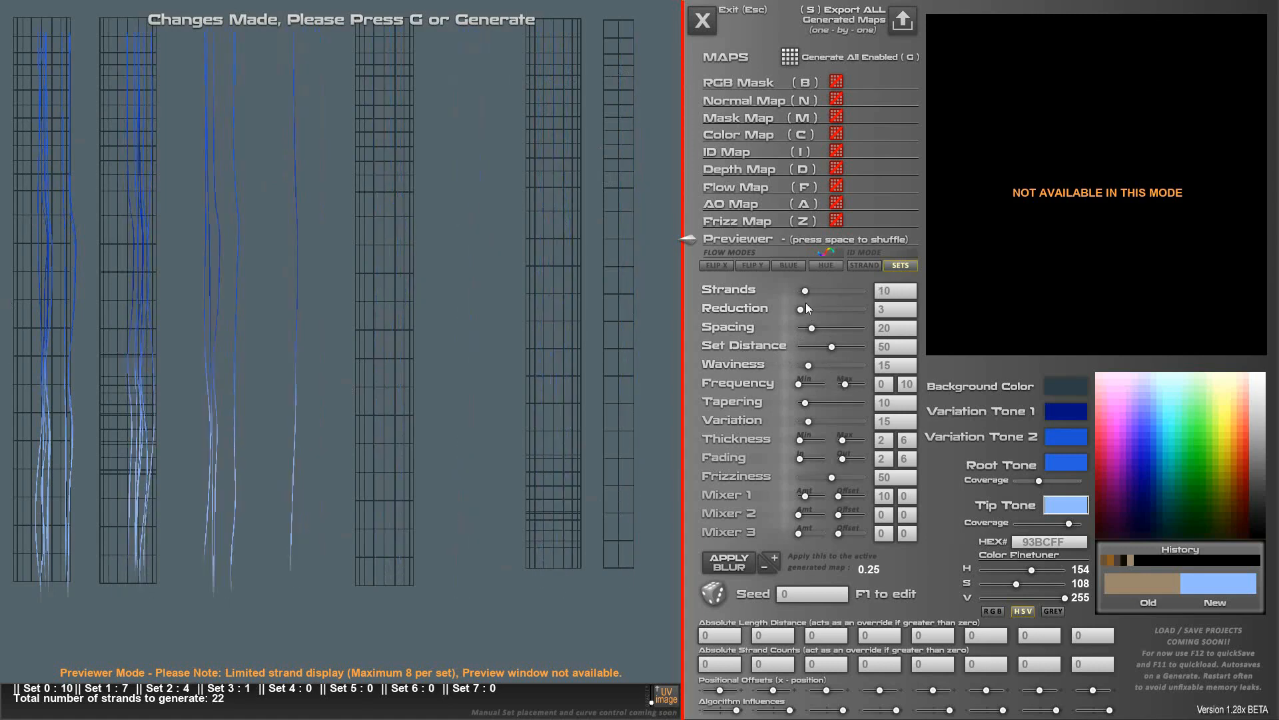
pyautogui.moveTo(791, 710); pyautogui.dragTo(718, 693)
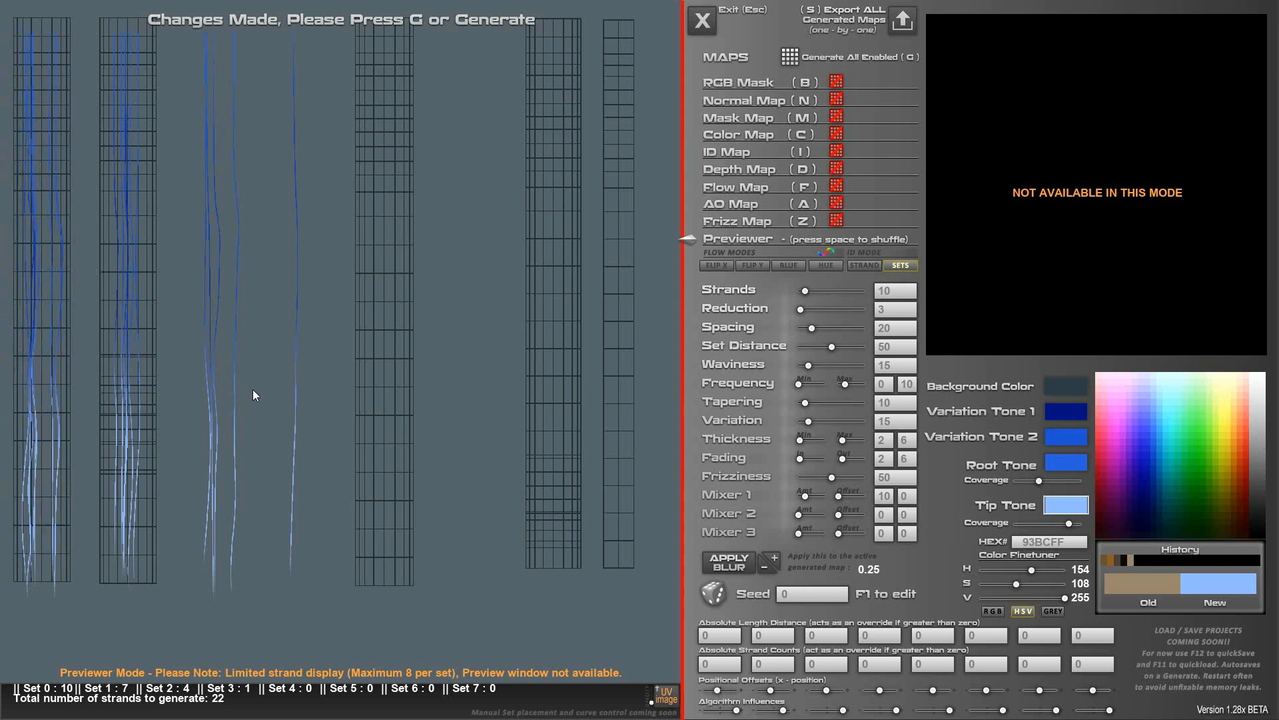
# Set the absolute strand counts of the third and fourth sets to 1, and reposition both, placing the fourth set over the third UV strip.
pyautogui.click(822, 634)
pyautogui.write('1')
pyautogui.click(877, 663)
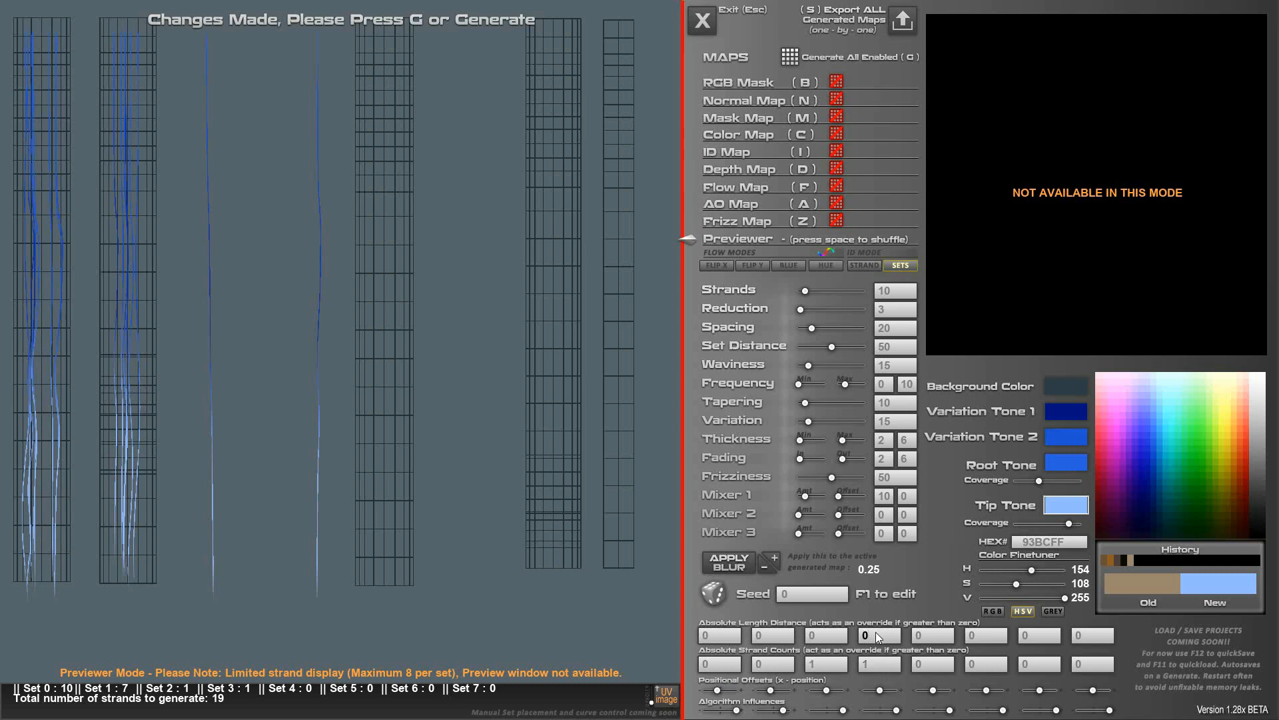
pyautogui.moveTo(844, 710); pyautogui.dragTo(817, 691)
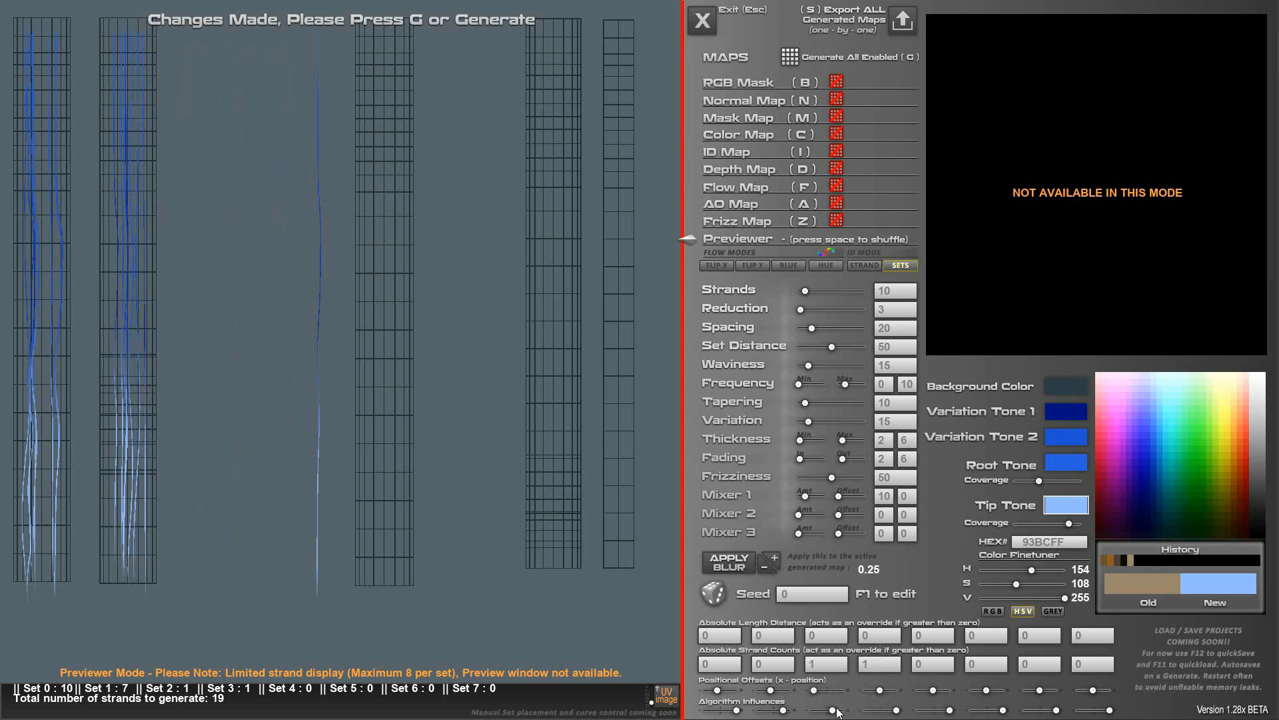
pyautogui.moveTo(833, 711); pyautogui.dragTo(890, 692)
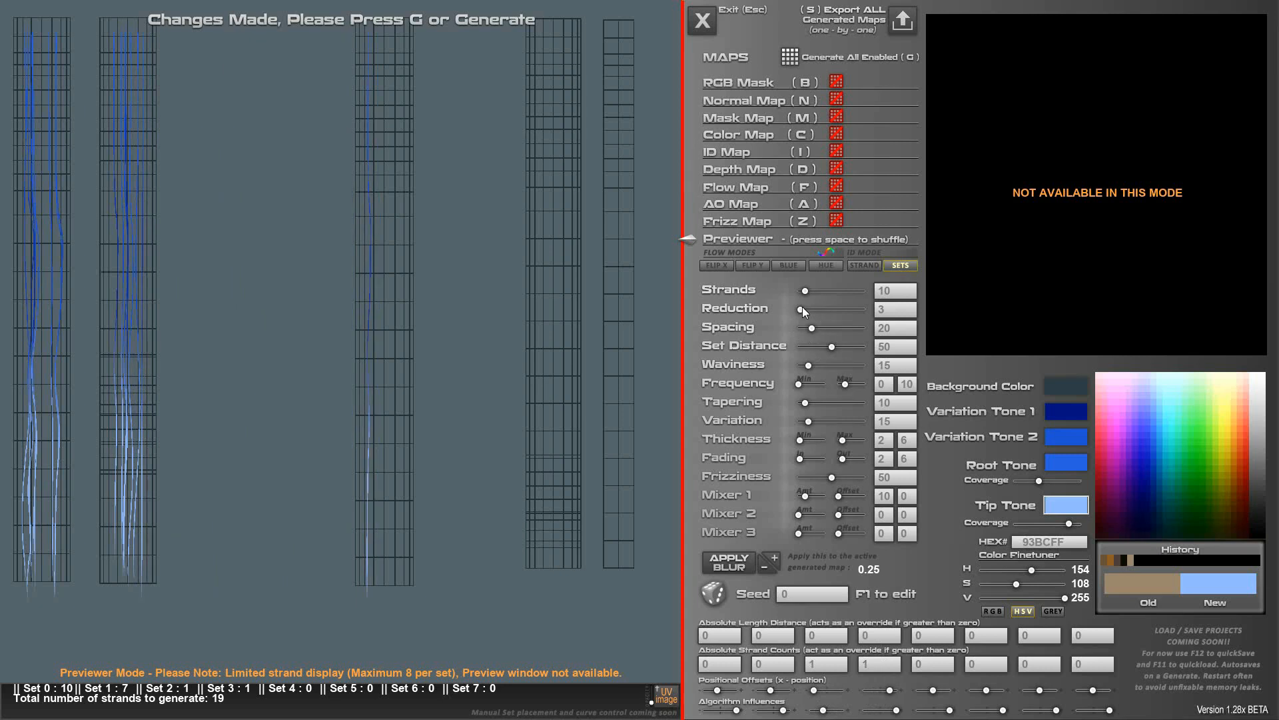
# Set Strands to 24, Reduction to 4 and Variation to 27, and offset the fifth and sixth strand sets onto the fourth UV strip.
pyautogui.moveTo(805, 291); pyautogui.dragTo(801, 306)
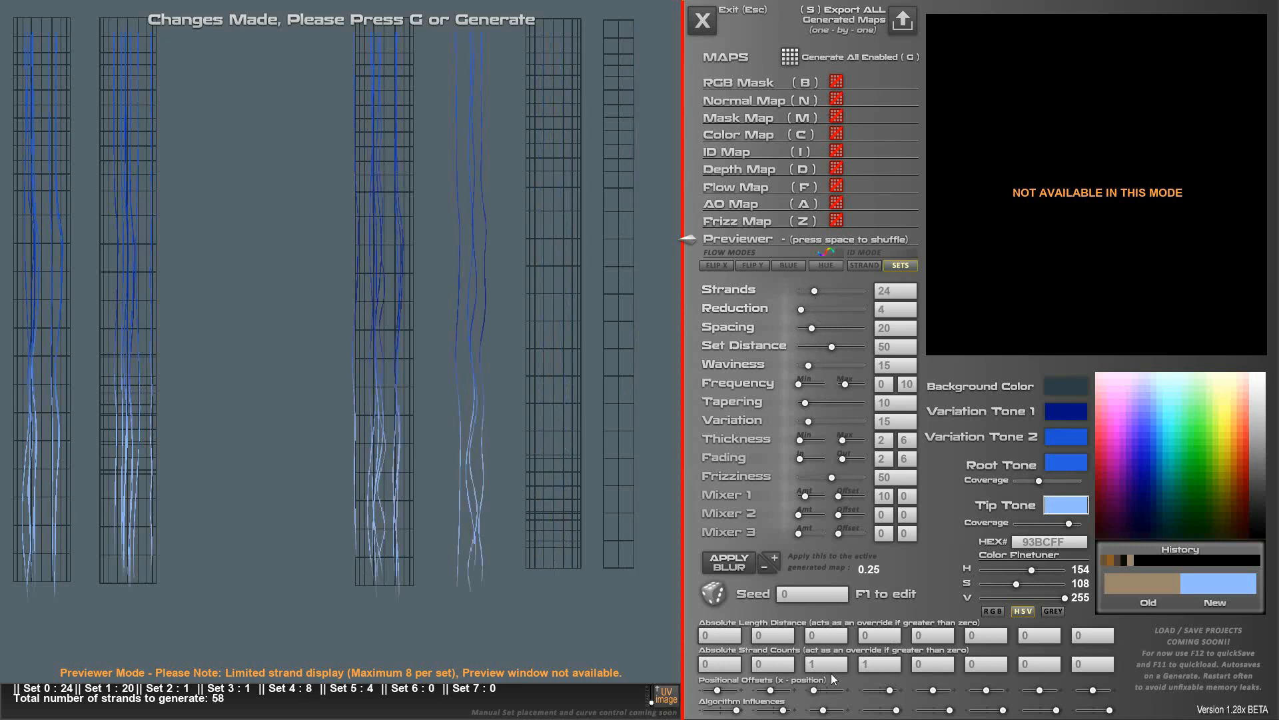
pyautogui.moveTo(888, 690); pyautogui.dragTo(893, 690)
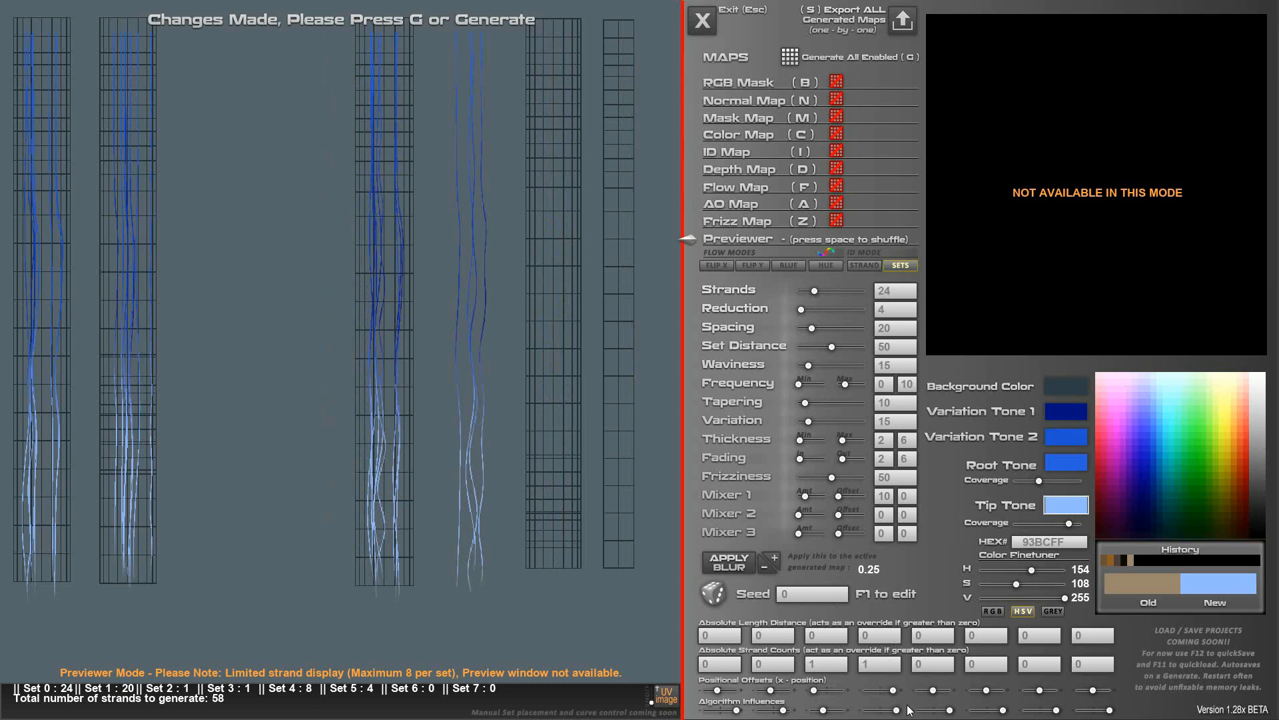
pyautogui.moveTo(933, 690); pyautogui.dragTo(933, 690)
pyautogui.moveTo(808, 422); pyautogui.dragTo(817, 422)
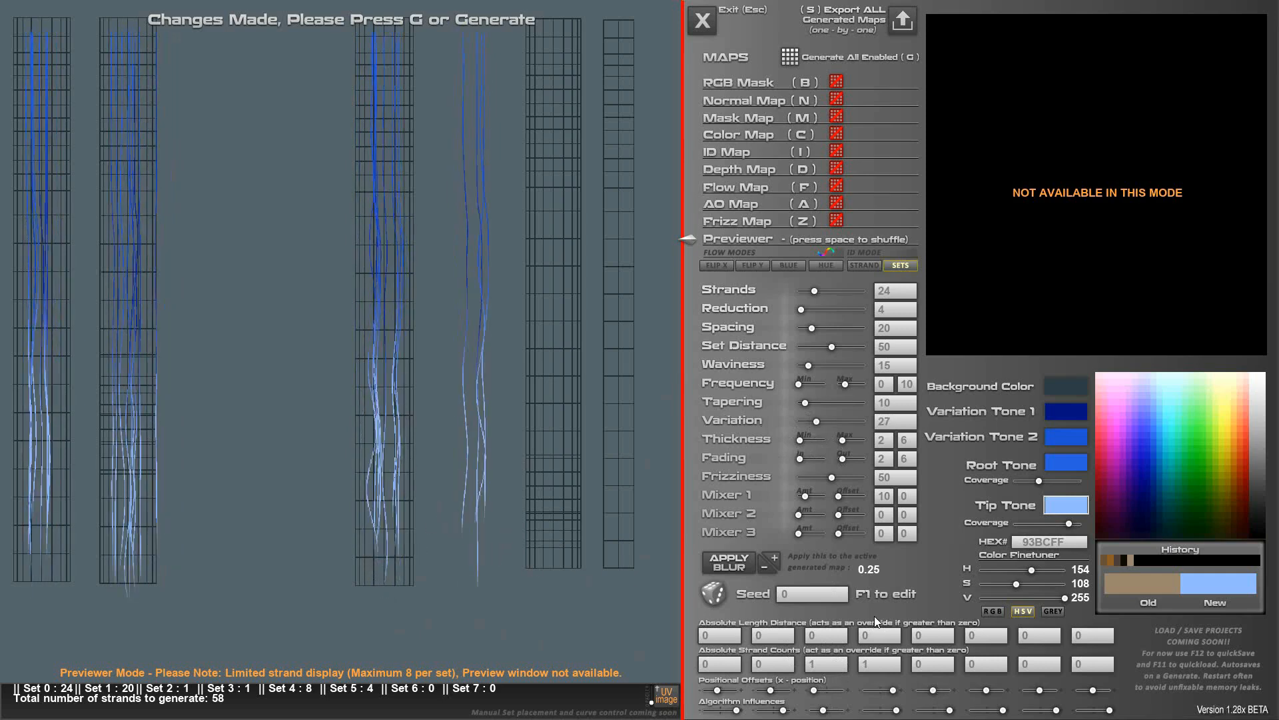
pyautogui.moveTo(934, 690); pyautogui.dragTo(1002, 690)
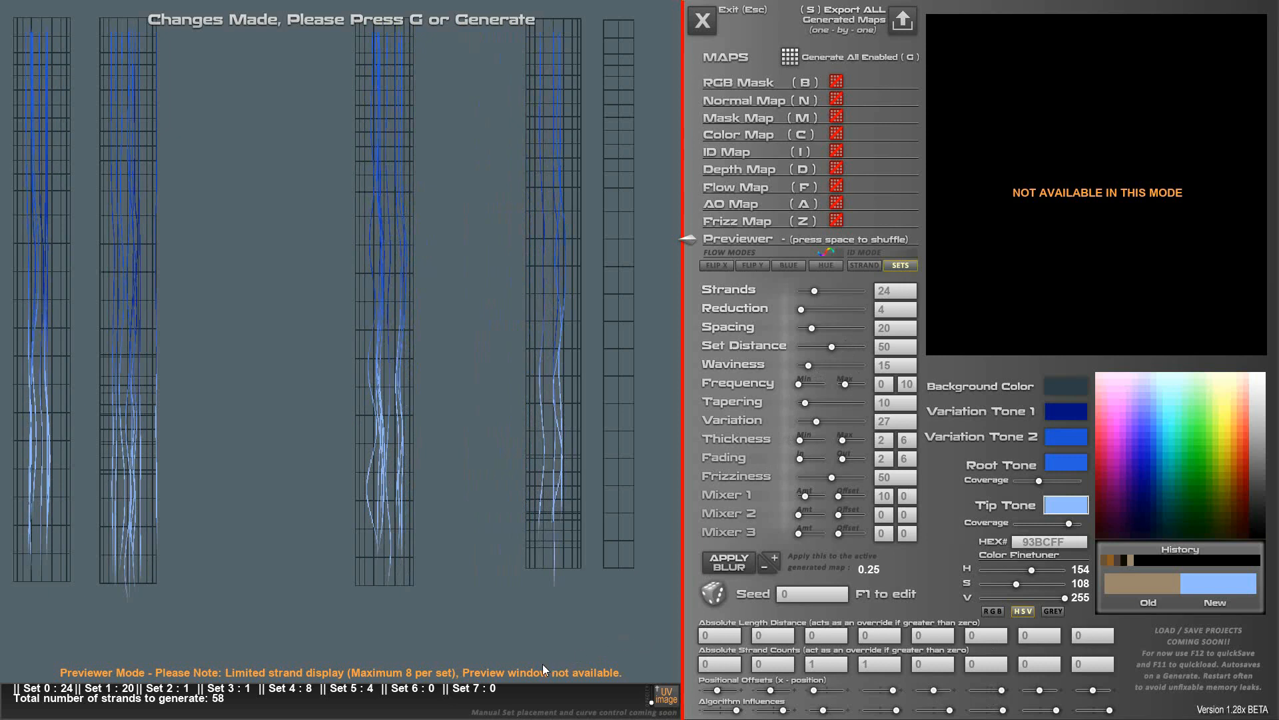
# Set Reduction to 2 and offset the eighth strand set onto the narrow fifth UV strip.
pyautogui.moveTo(801, 309); pyautogui.dragTo(800, 311)
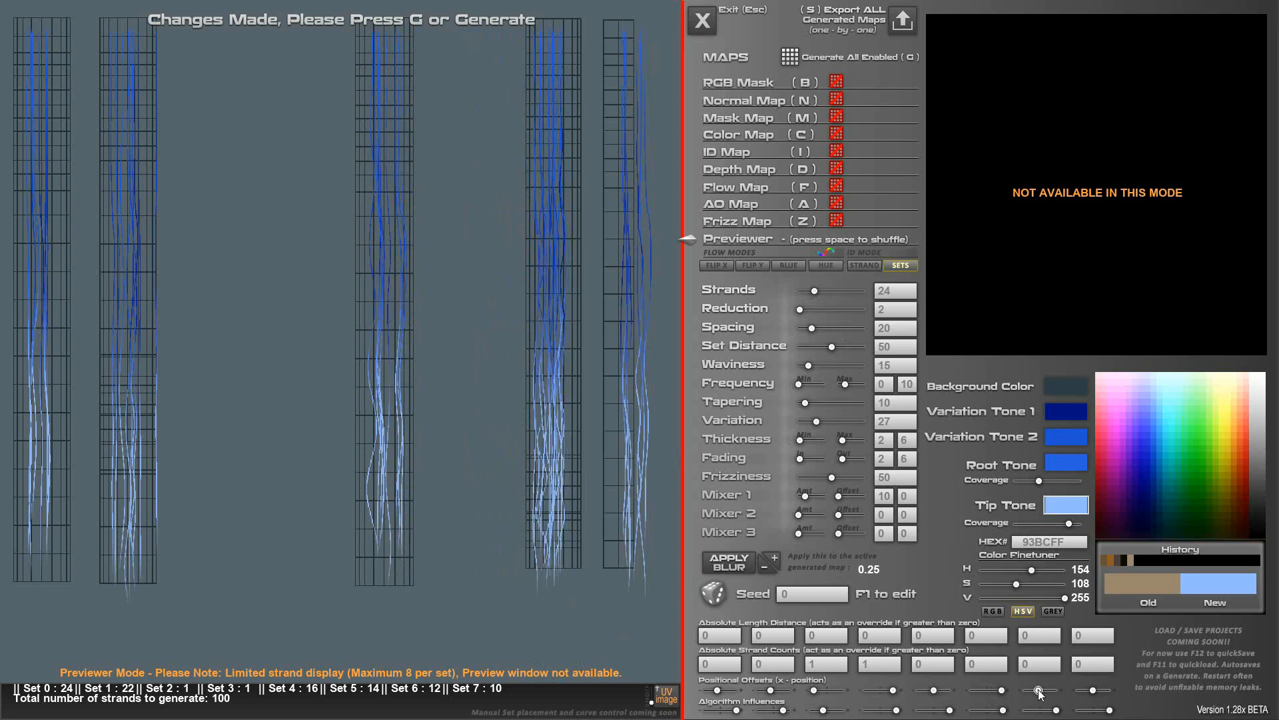
pyautogui.moveTo(1094, 690); pyautogui.dragTo(1090, 690)
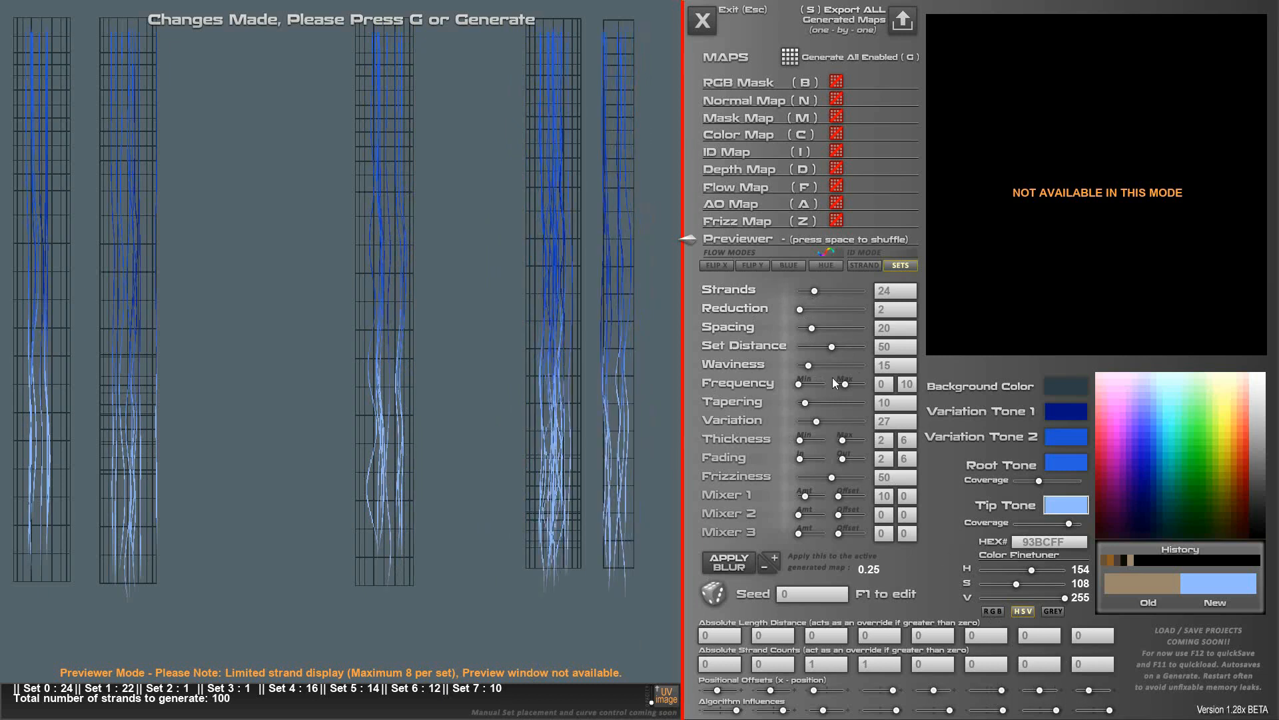
# Set Strands to 30 and Spacing to 23, and adjust the algorithm influences of the first few strand sets.
pyautogui.moveTo(813, 328); pyautogui.dragTo(805, 330)
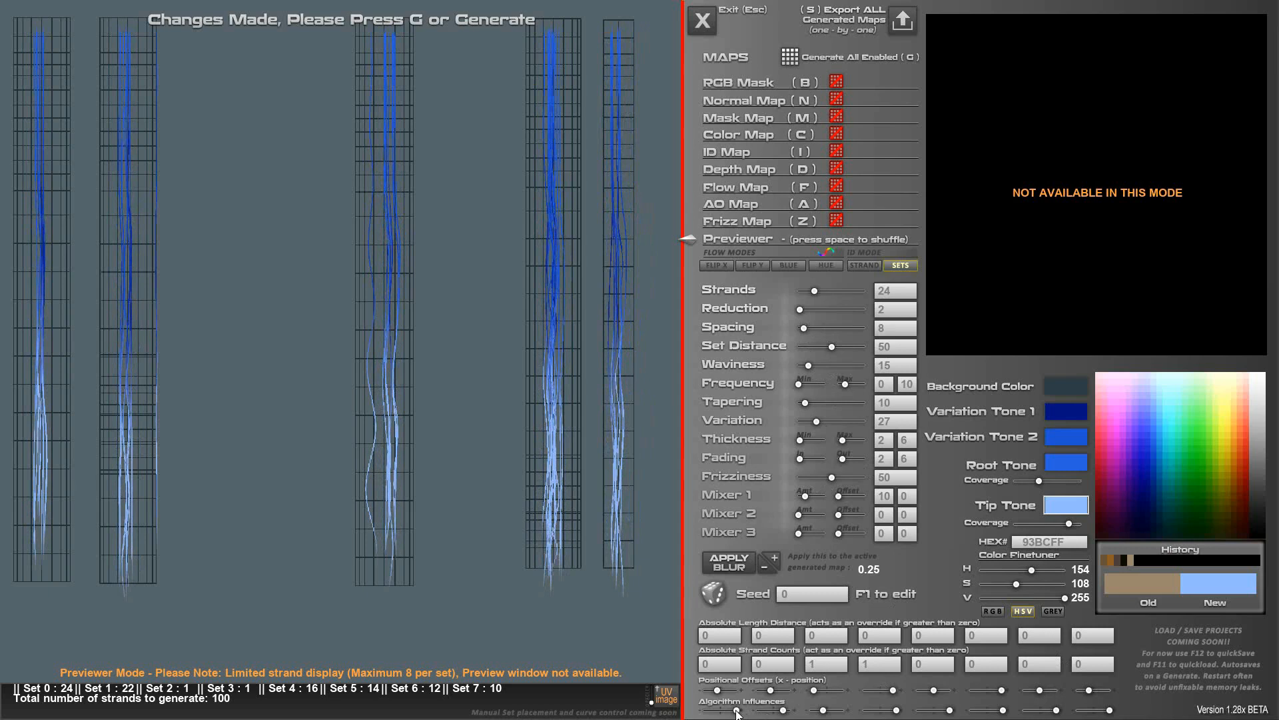
pyautogui.moveTo(737, 712); pyautogui.dragTo(824, 711)
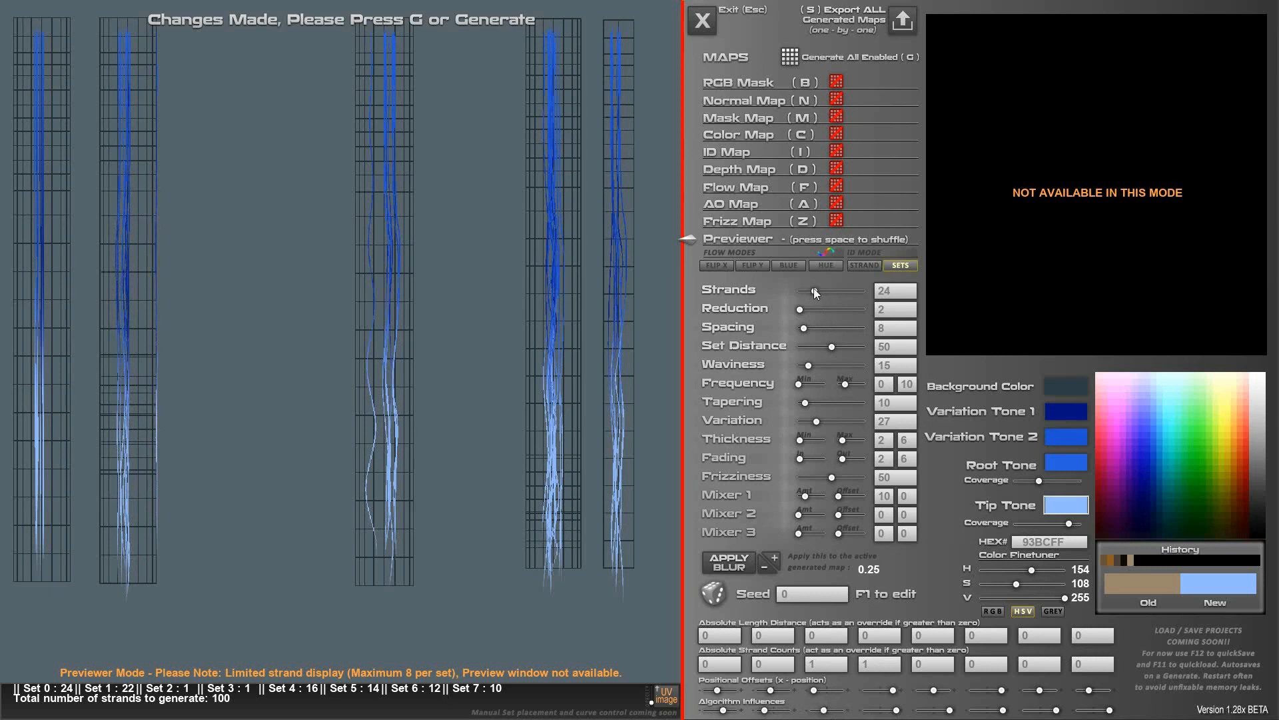
pyautogui.moveTo(814, 287); pyautogui.dragTo(813, 328)
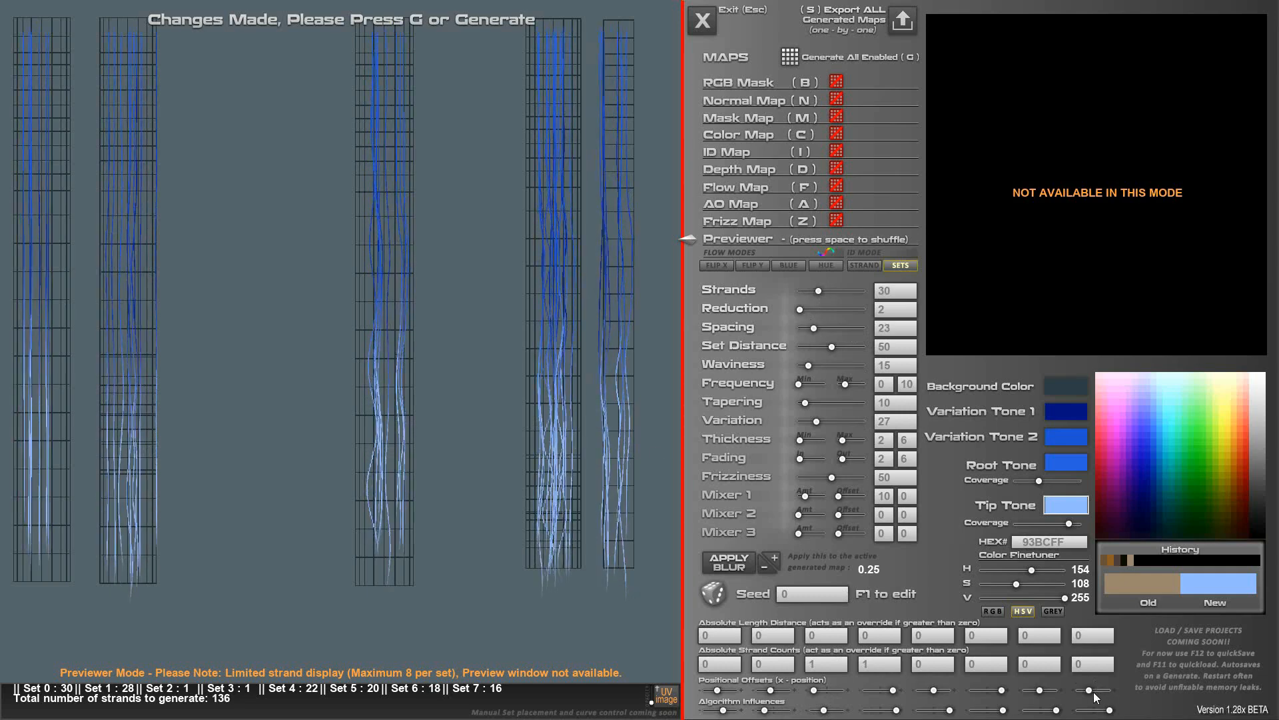
# Set the eighth set's absolute strand count to 1, lower its algorithm influence, and centre it in the fifth UV strip.
pyautogui.moveTo(1093, 691)
pyautogui.mouseDown()
pyautogui.moveTo(1106, 708)
pyautogui.moveTo(1078, 709)
pyautogui.moveTo(1131, 710)
pyautogui.moveTo(1096, 709)
pyautogui.mouseUp()
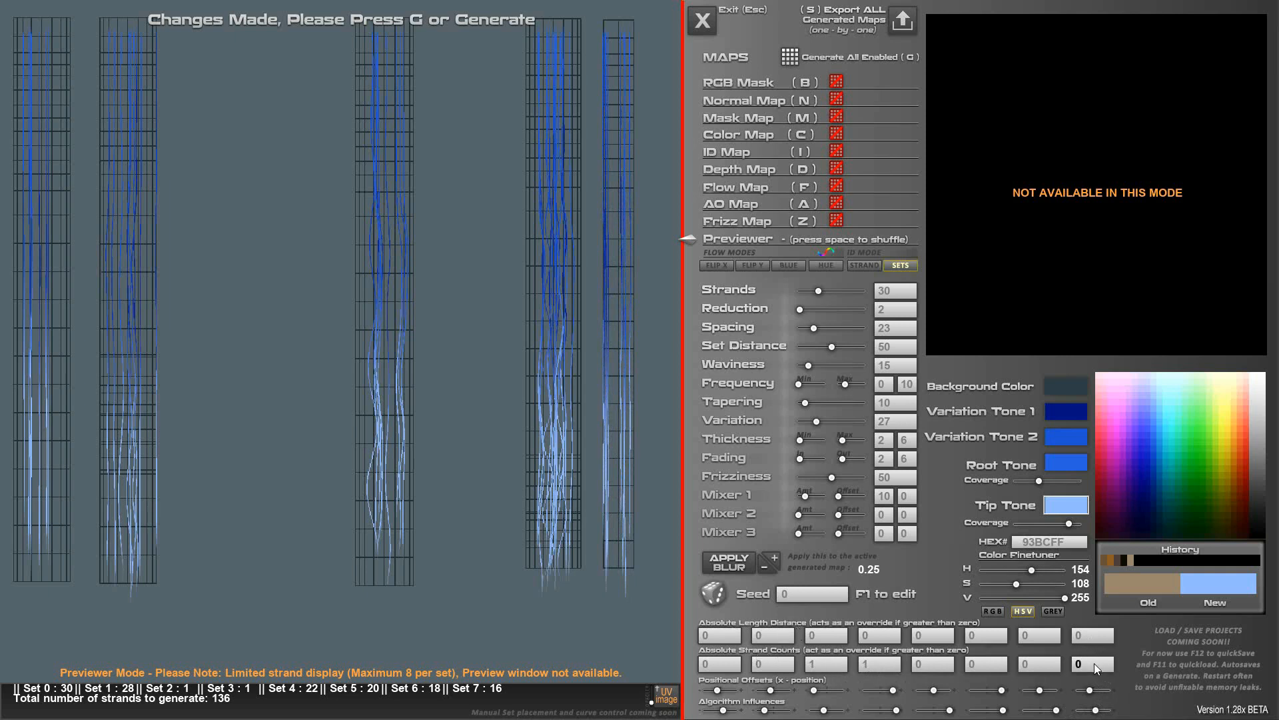
pyautogui.write('1')
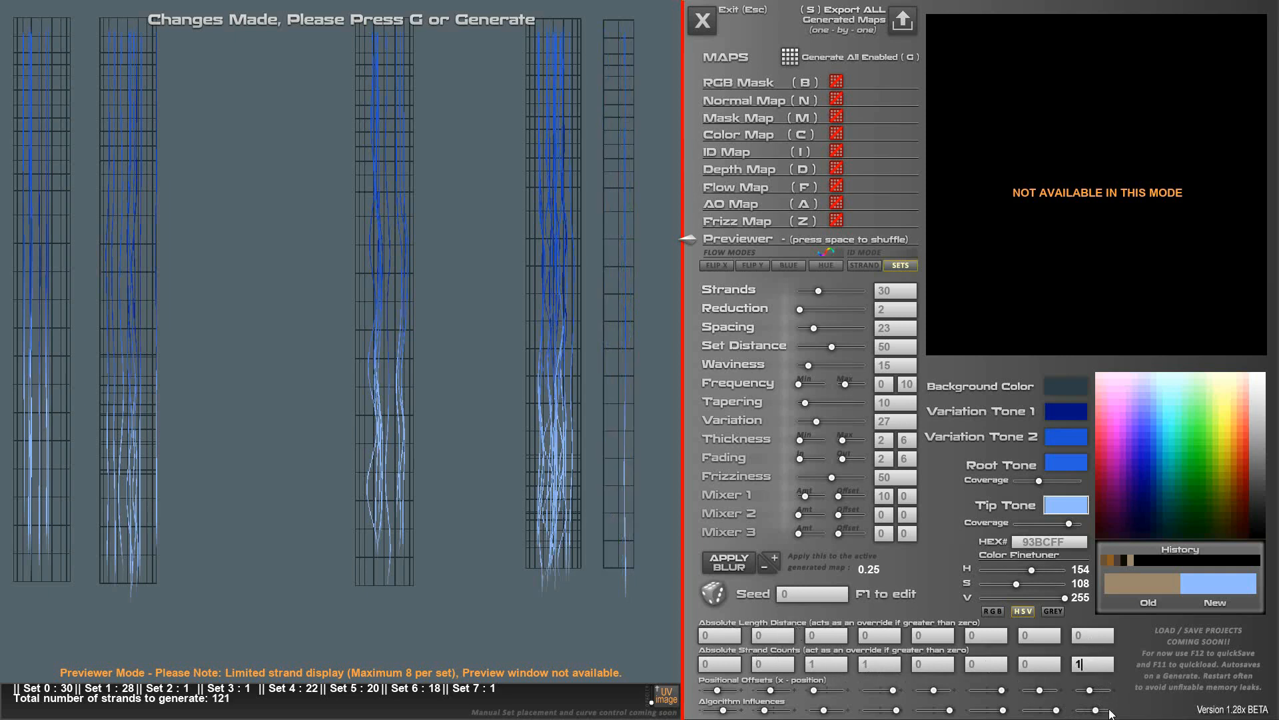
pyautogui.moveTo(1090, 690); pyautogui.dragTo(1089, 691)
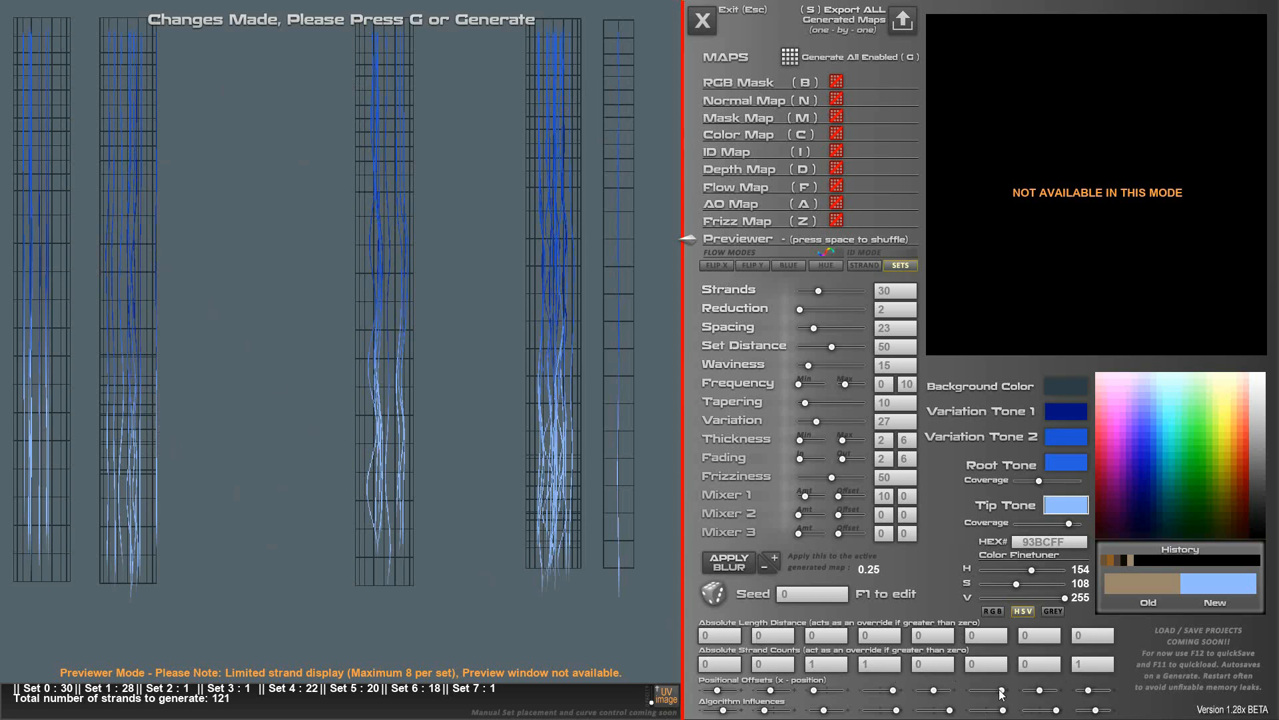
# Fine-tune the positional offsets of the sixth, fourth and third strand sets to fit their UV strips.
pyautogui.moveTo(1003, 693); pyautogui.dragTo(1002, 693)
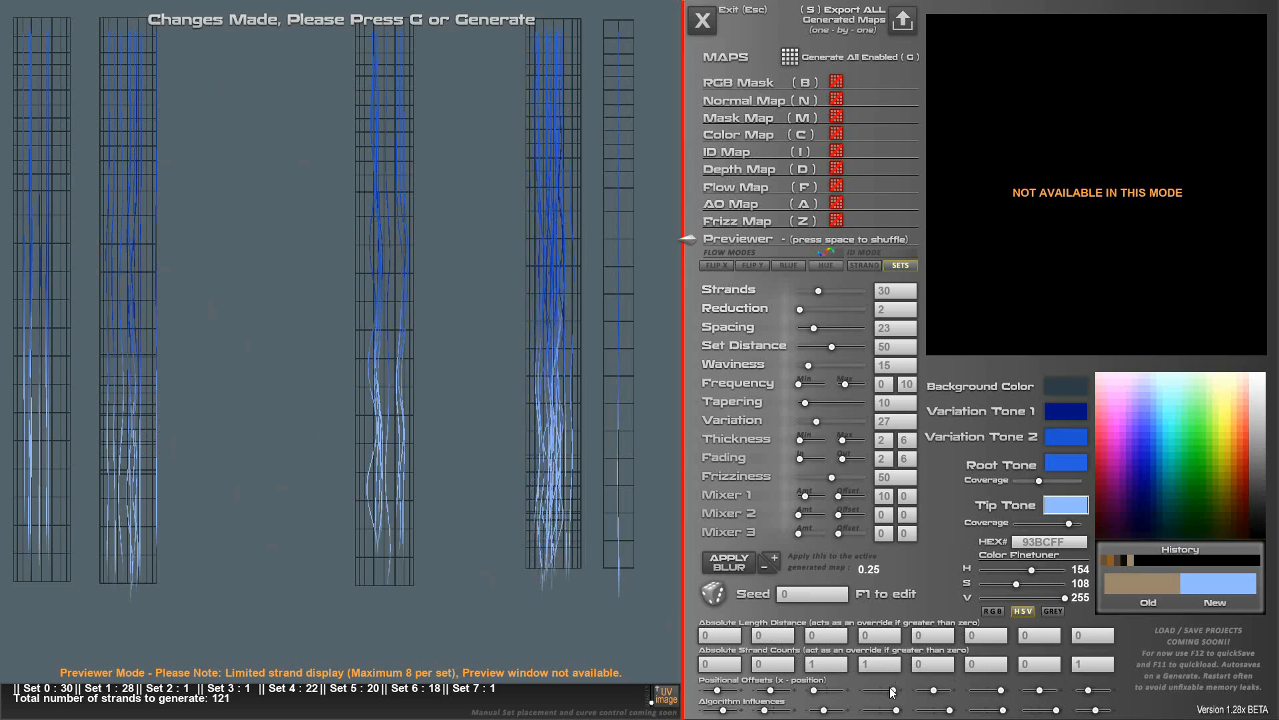
pyautogui.moveTo(893, 691); pyautogui.dragTo(894, 694)
pyautogui.moveTo(815, 690); pyautogui.dragTo(813, 694)
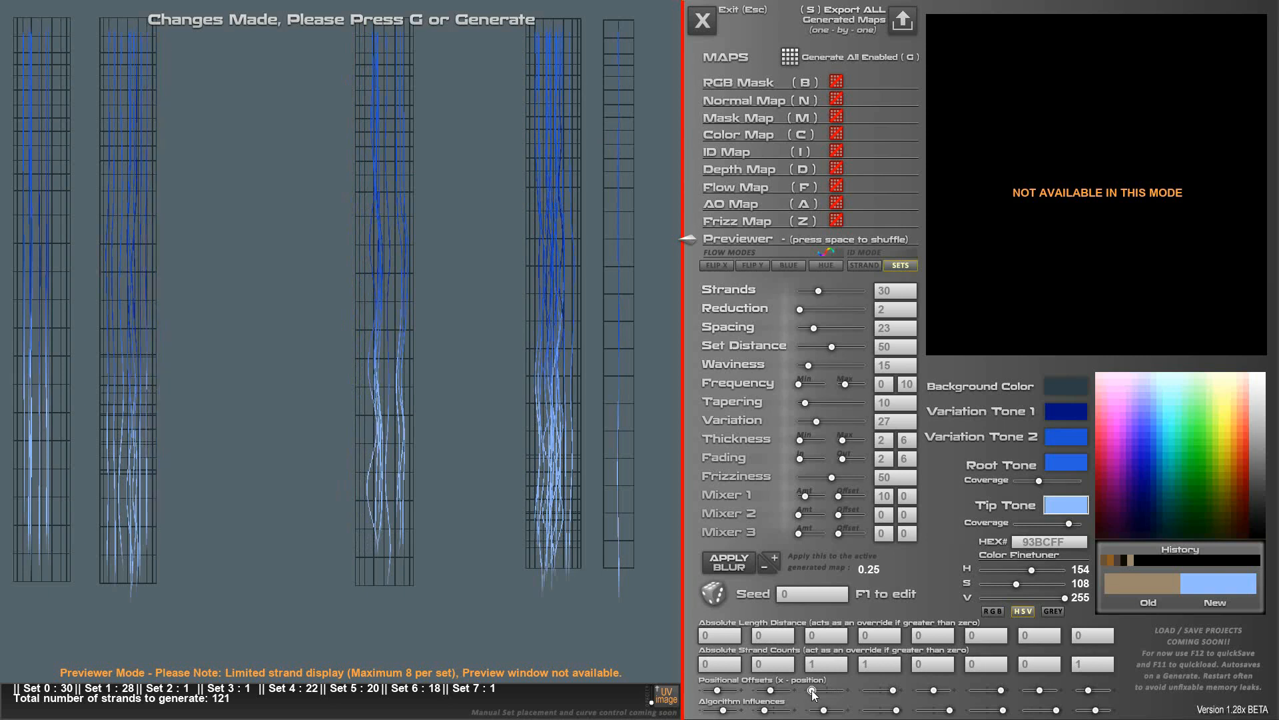
# Try different opacities for the UV image overlay, from fully opaque down to barely visible.
pyautogui.click(651, 693)
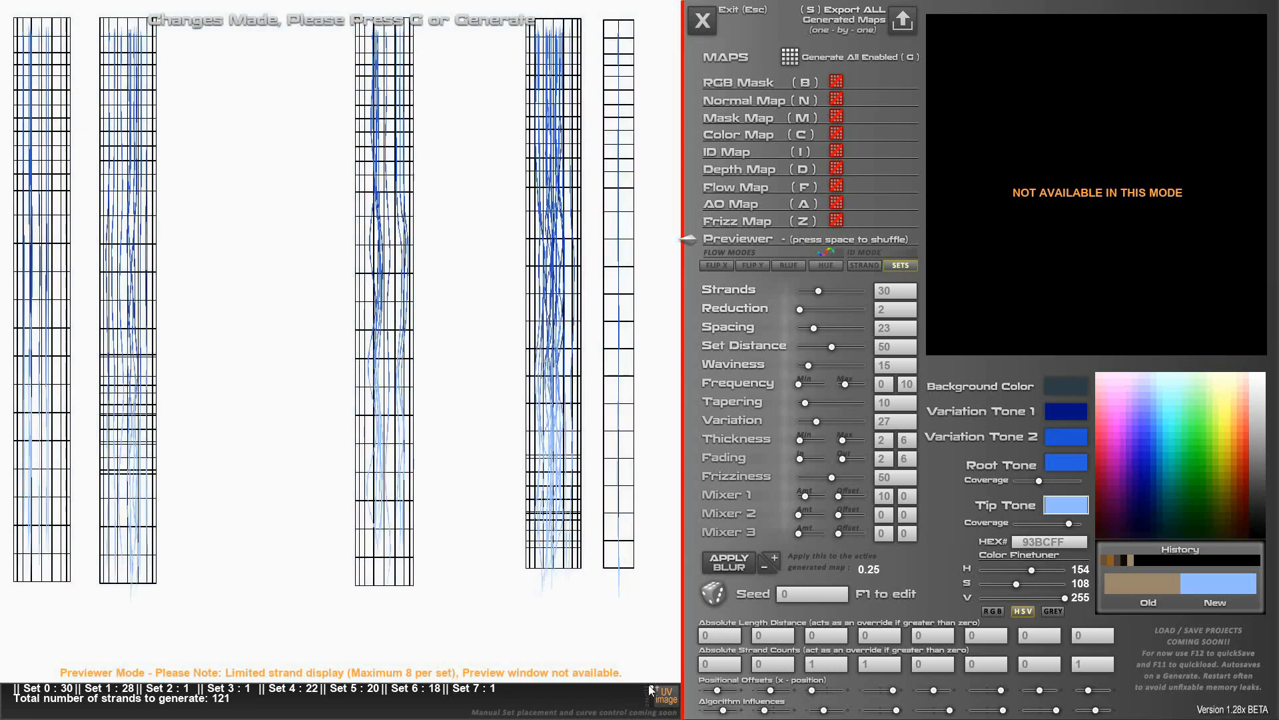
pyautogui.click(652, 705)
pyautogui.click(653, 699)
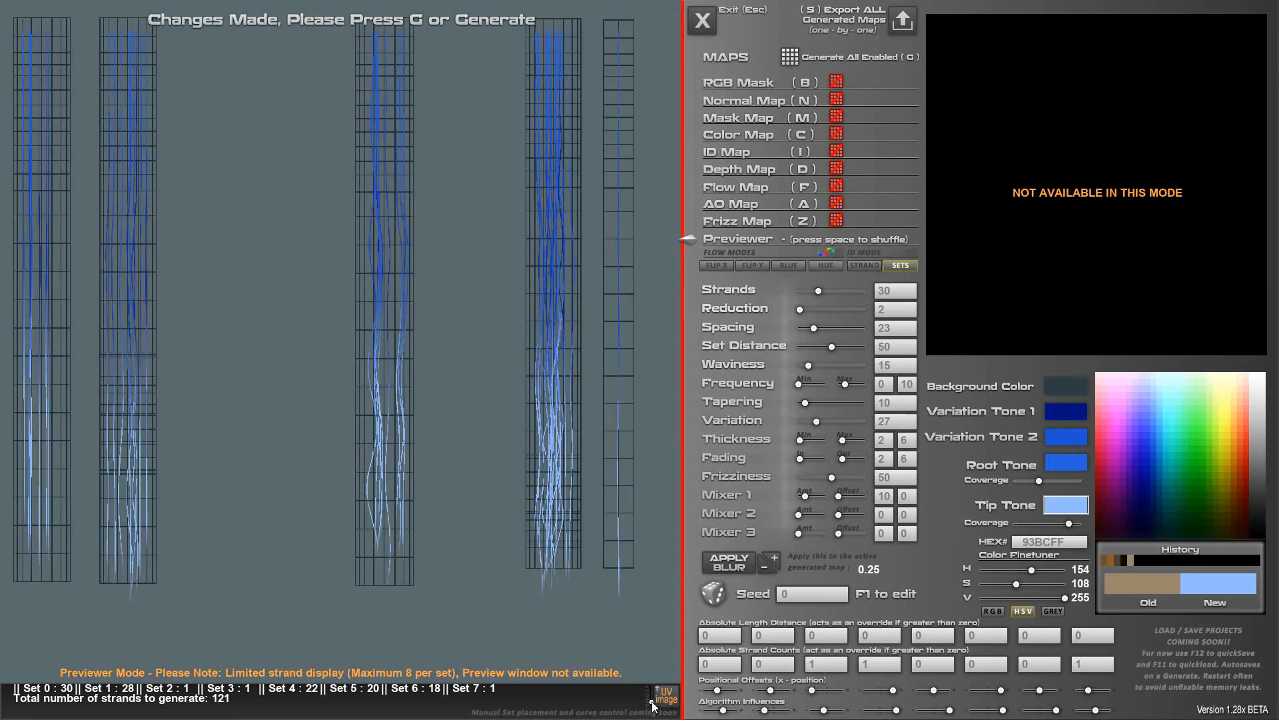
pyautogui.click(652, 705)
pyautogui.click(653, 707)
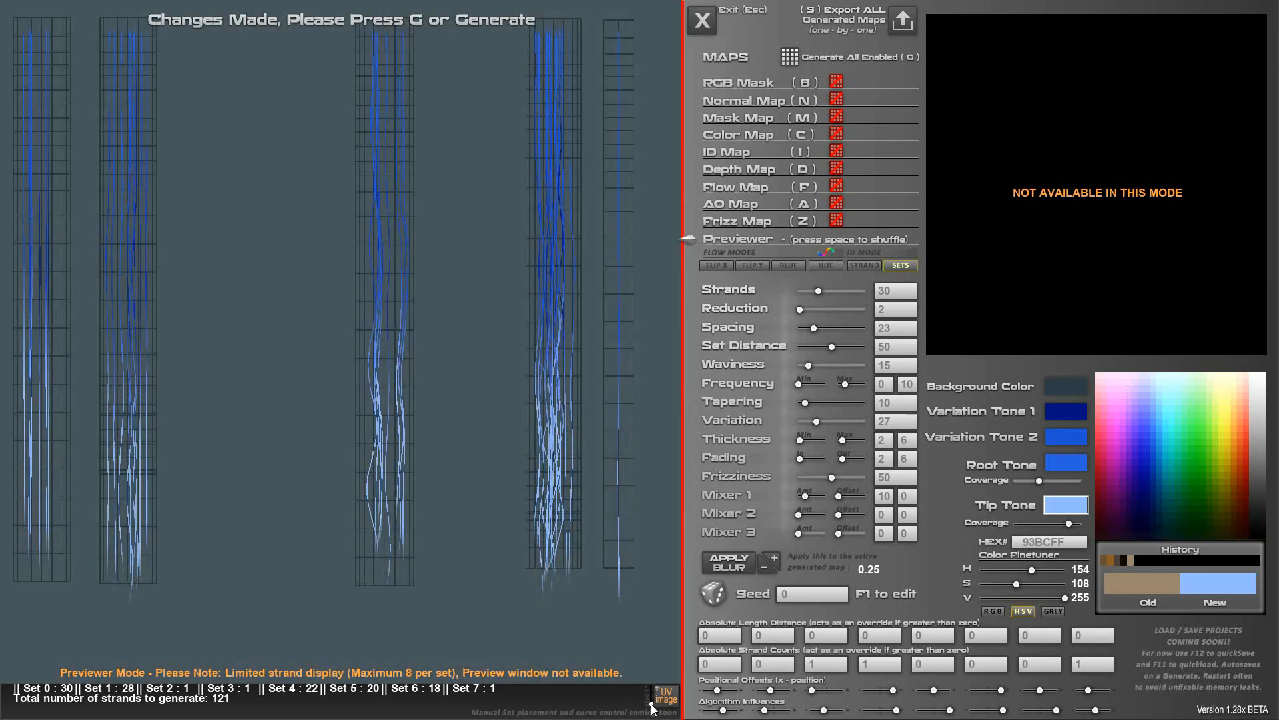
pyautogui.click(652, 707)
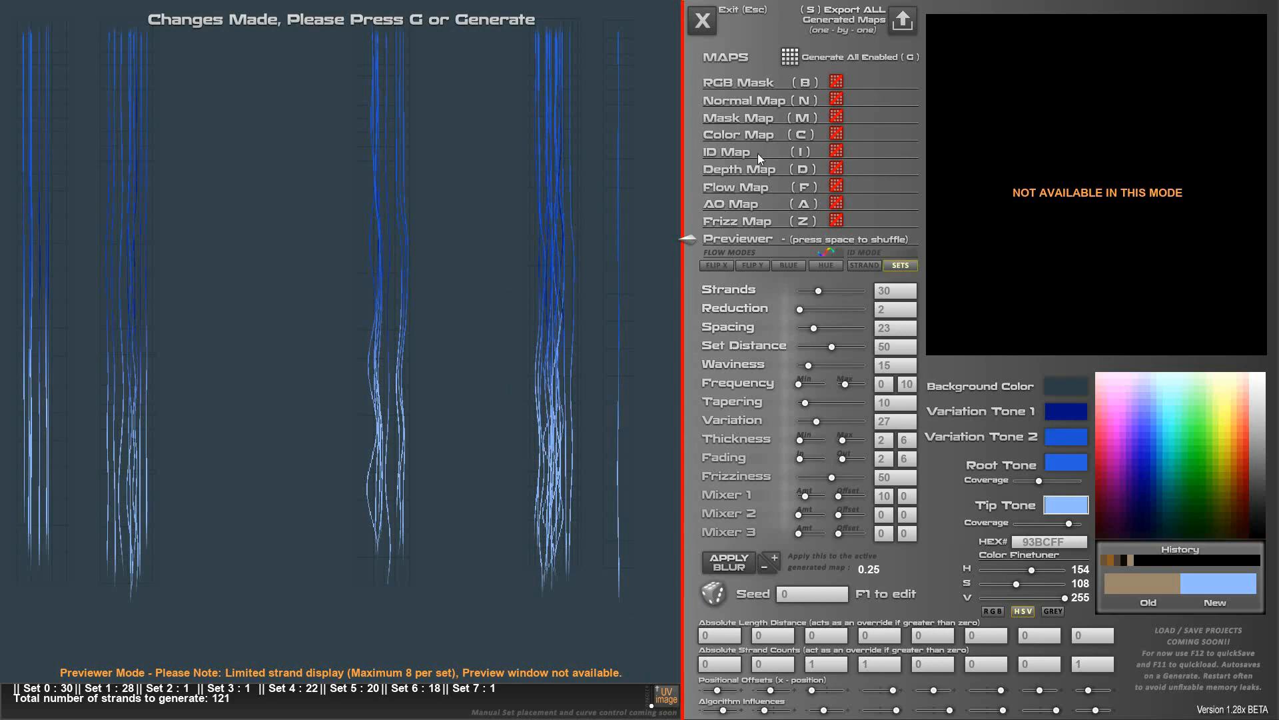
# Generate and view the Color Map, then return to the Previewer with the UV image overlay clearly visible.
pyautogui.click(793, 58)
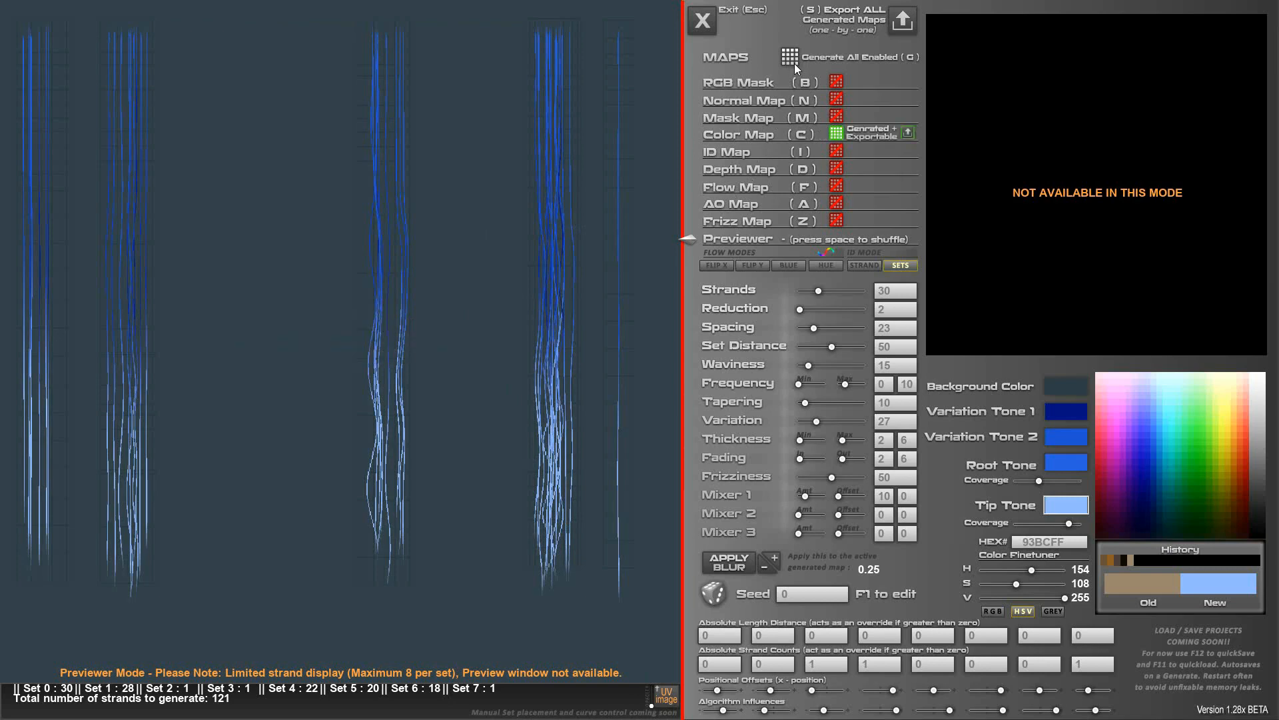
pyautogui.click(745, 135)
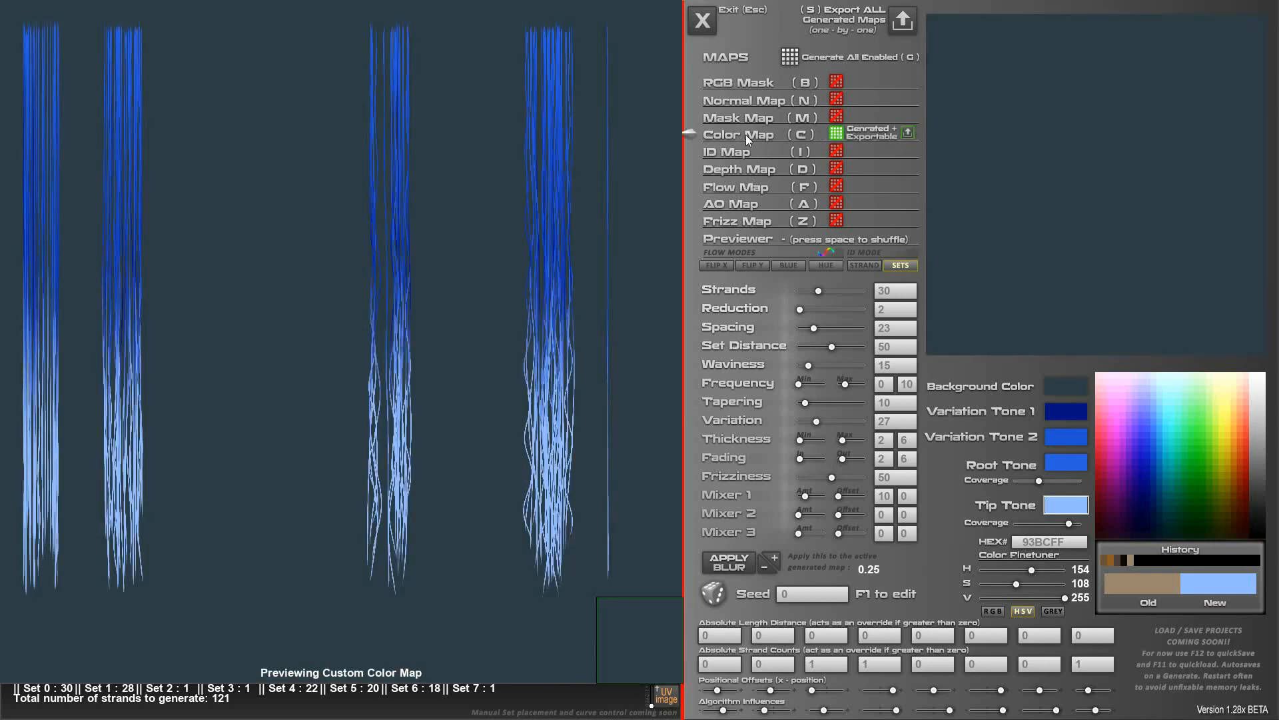
pyautogui.click(666, 701)
pyautogui.moveTo(668, 701)
pyautogui.click(761, 239)
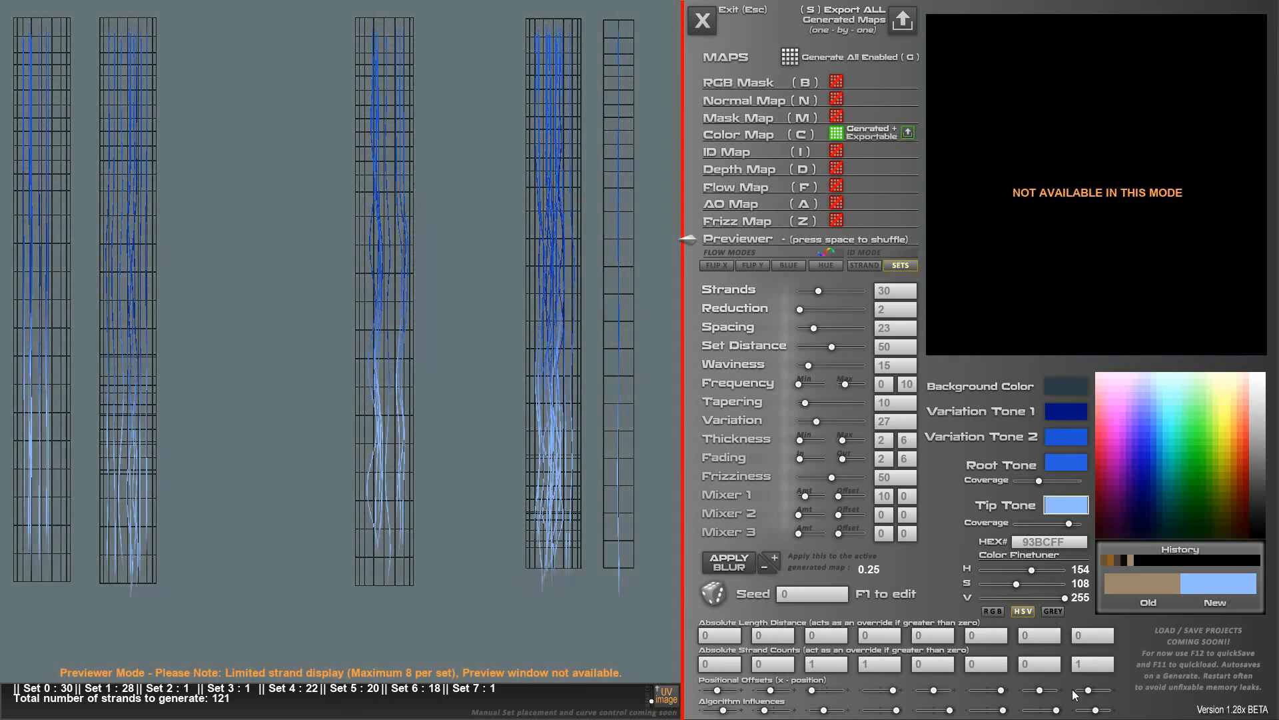
# Set the seventh strand set's absolute length distance to 2800, after trying 3500 and 3200.
pyautogui.moveTo(1038, 693); pyautogui.dragTo(1043, 696)
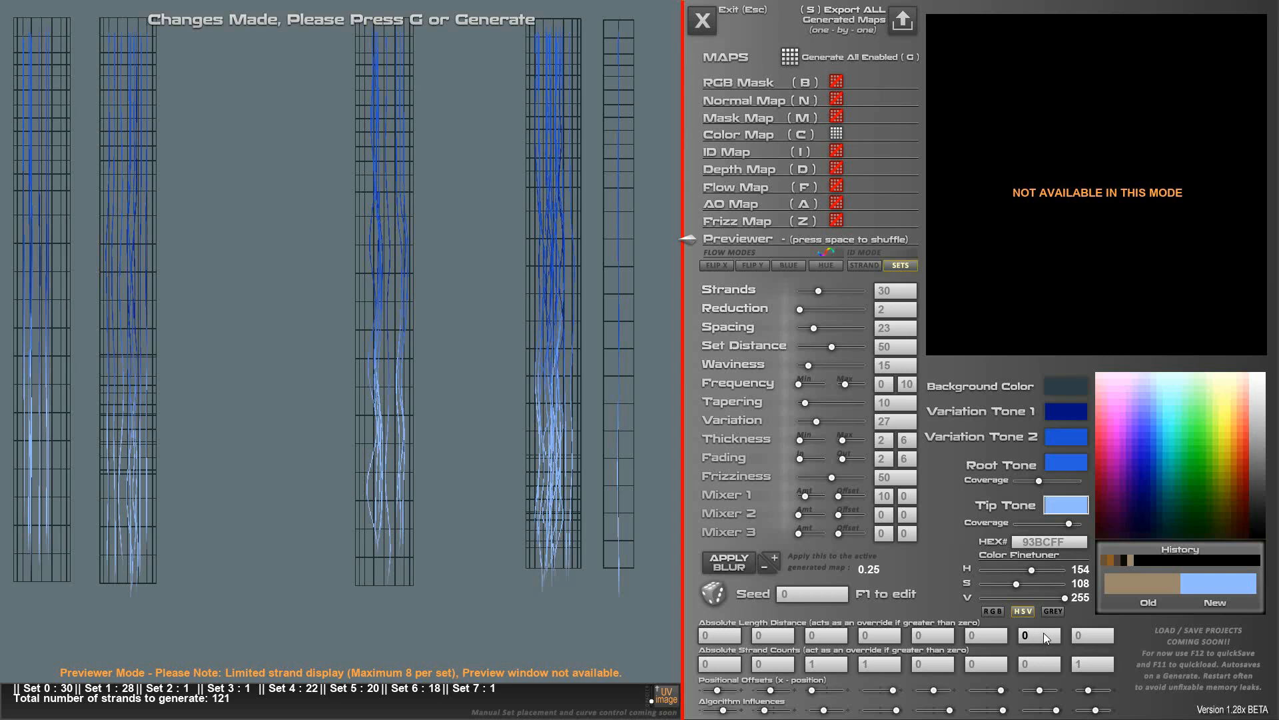
pyautogui.write('3500')
pyautogui.click(1034, 636)
pyautogui.press('BackSpace')
pyautogui.press('BackSpace')
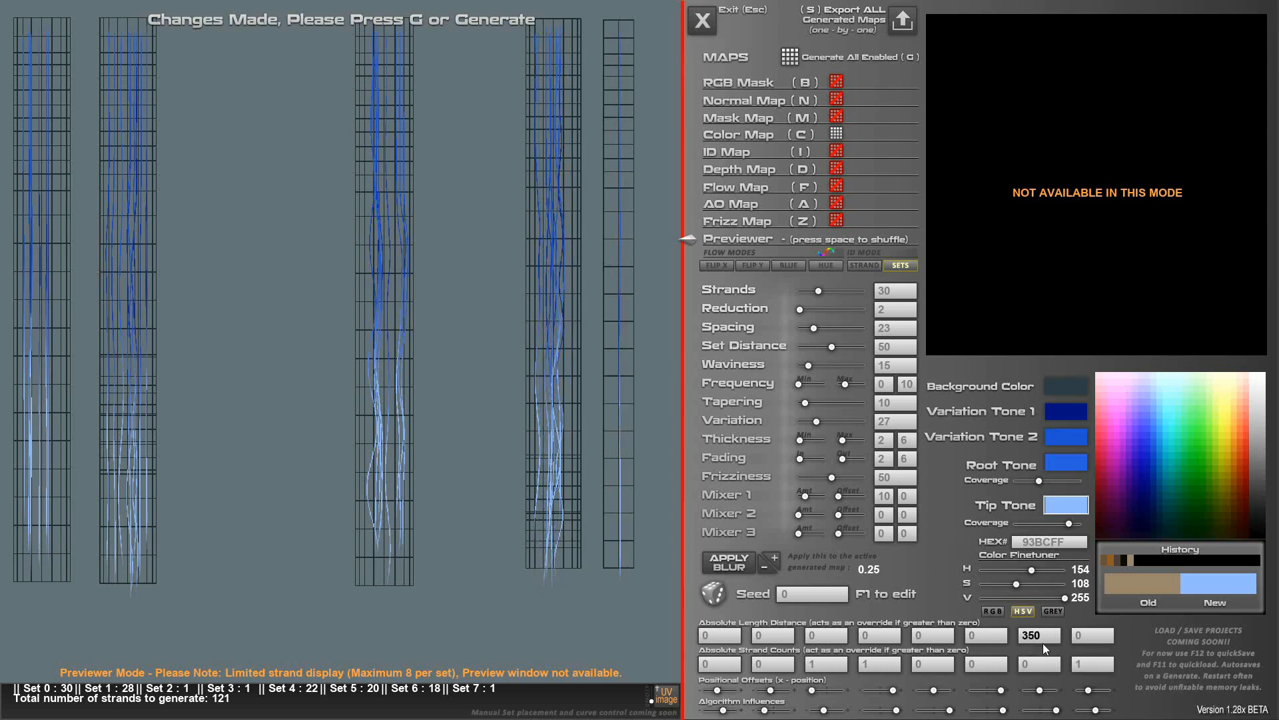
pyautogui.write('200')
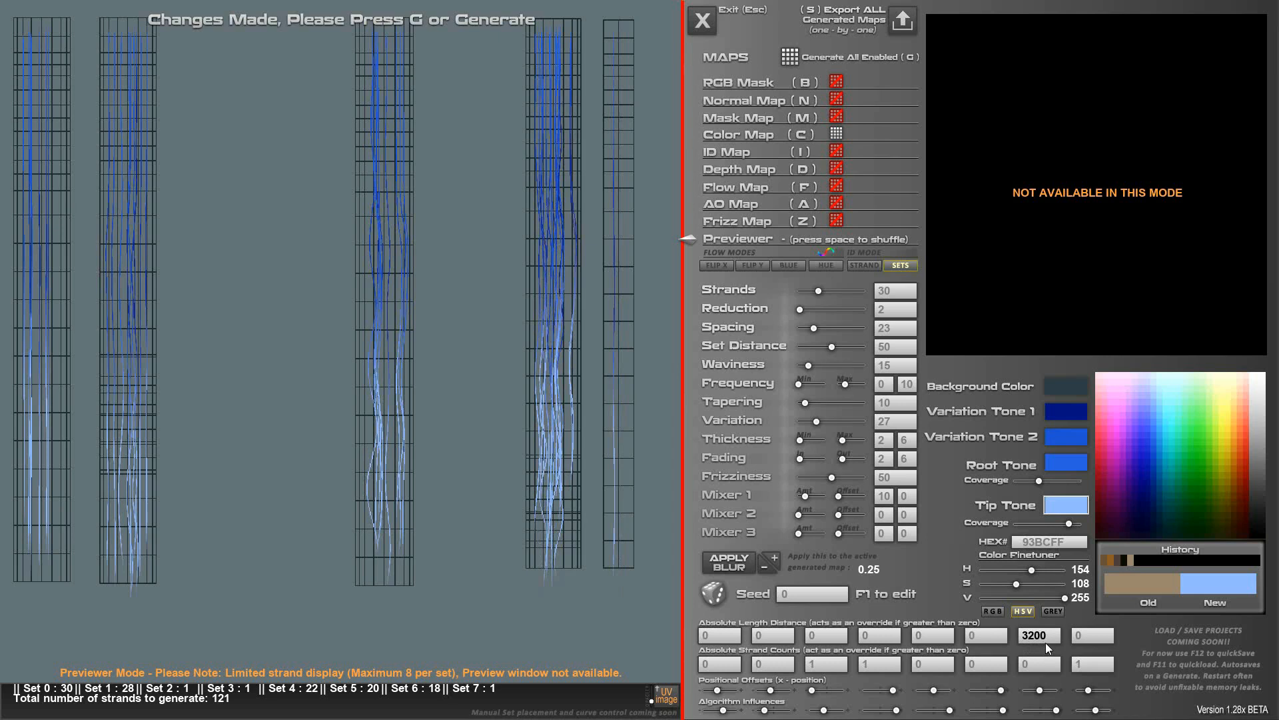
pyautogui.press('BackSpace')
pyautogui.press('BackSpace')
pyautogui.press('BackSpace')
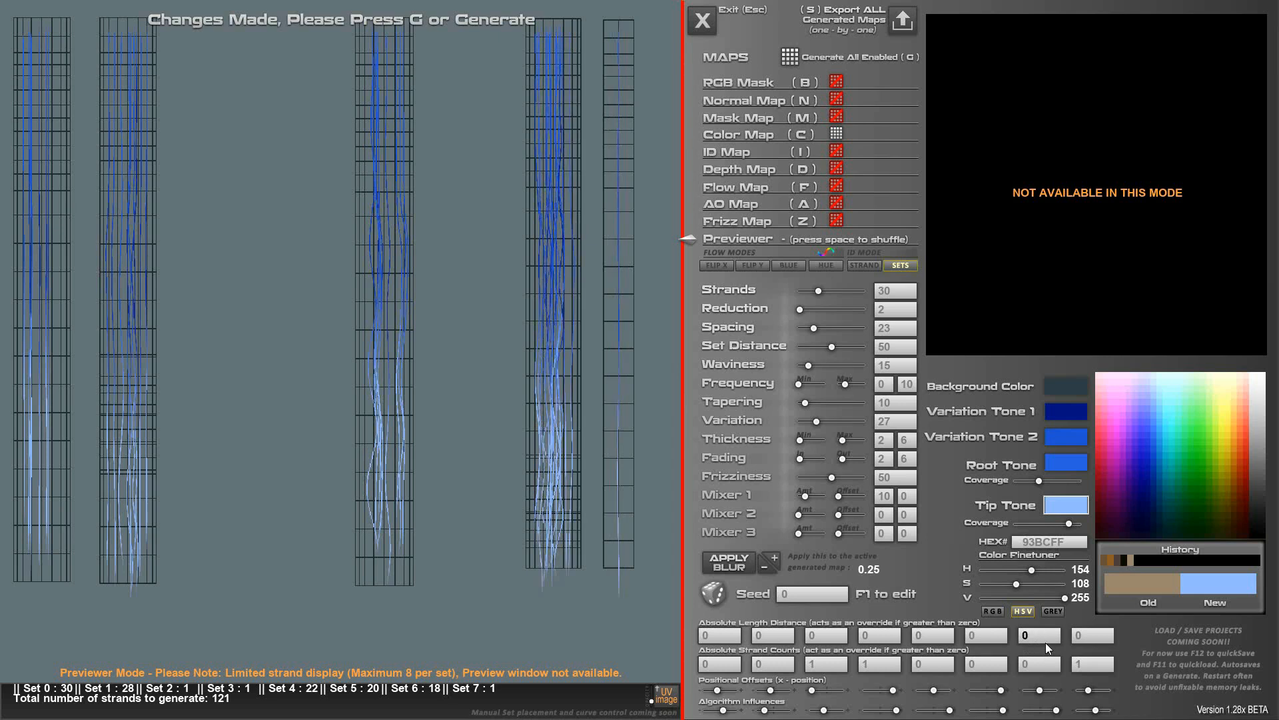
pyautogui.write('2800')
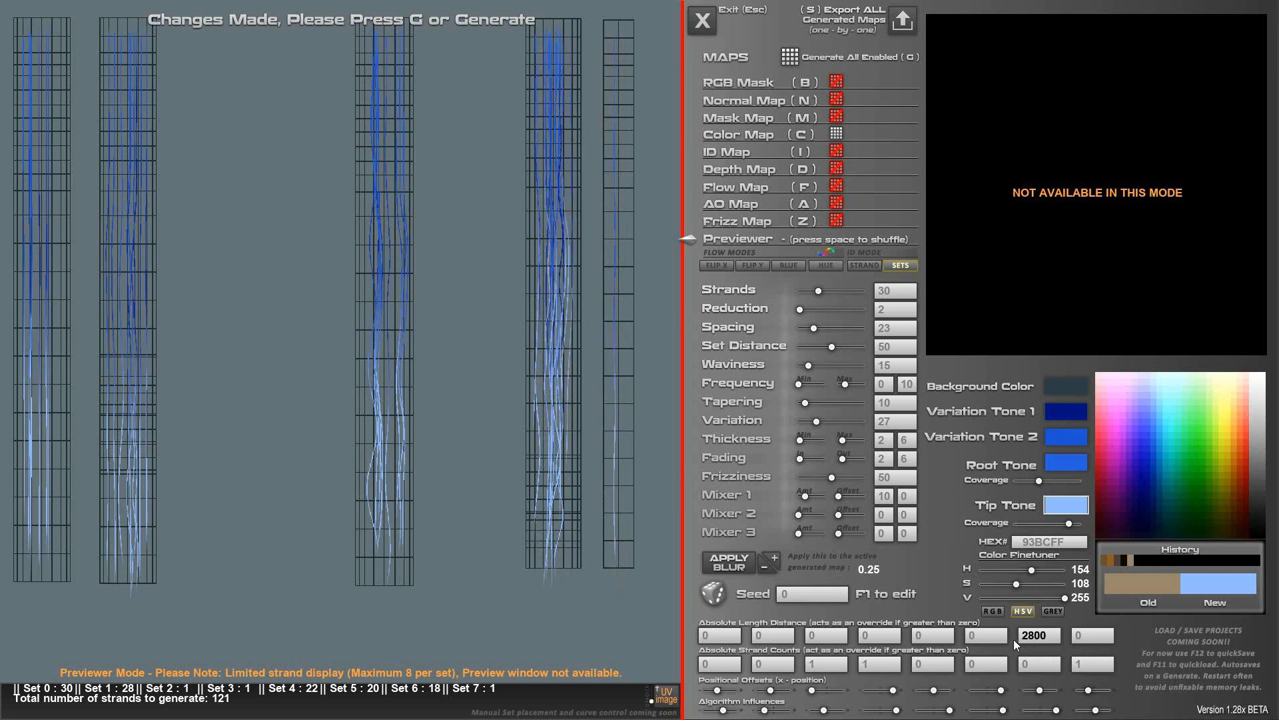
# Set the sixth strand set's absolute length distance to 3000, after trying 2800.
pyautogui.click(991, 638)
pyautogui.write('2800')
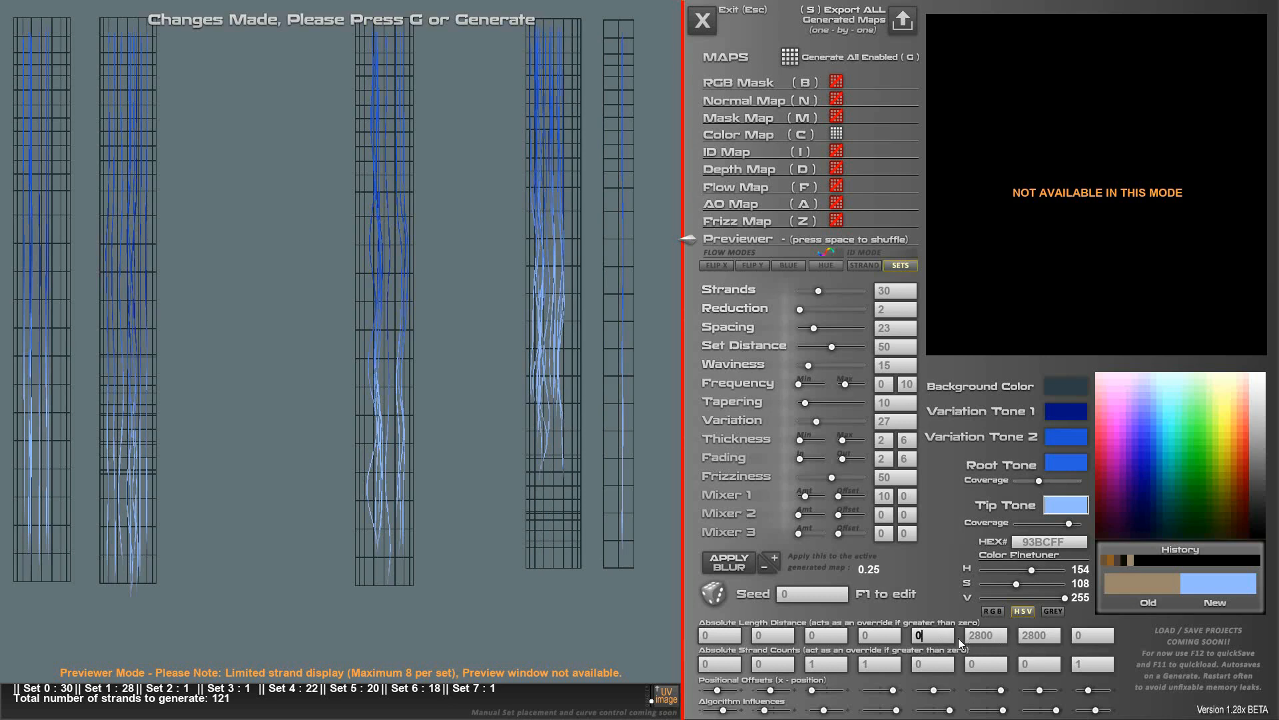
pyautogui.press('BackSpace')
pyautogui.press('BackSpace')
pyautogui.press('BackSpace')
pyautogui.press('BackSpace')
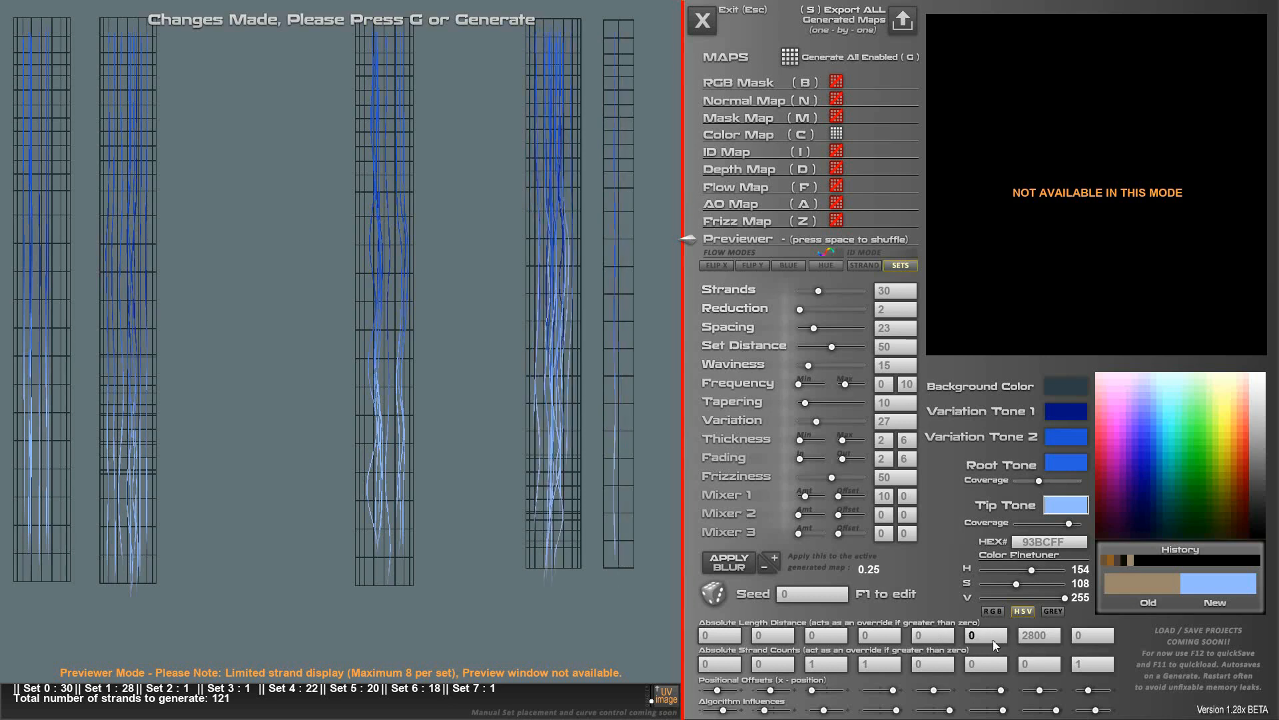
pyautogui.write('3000')
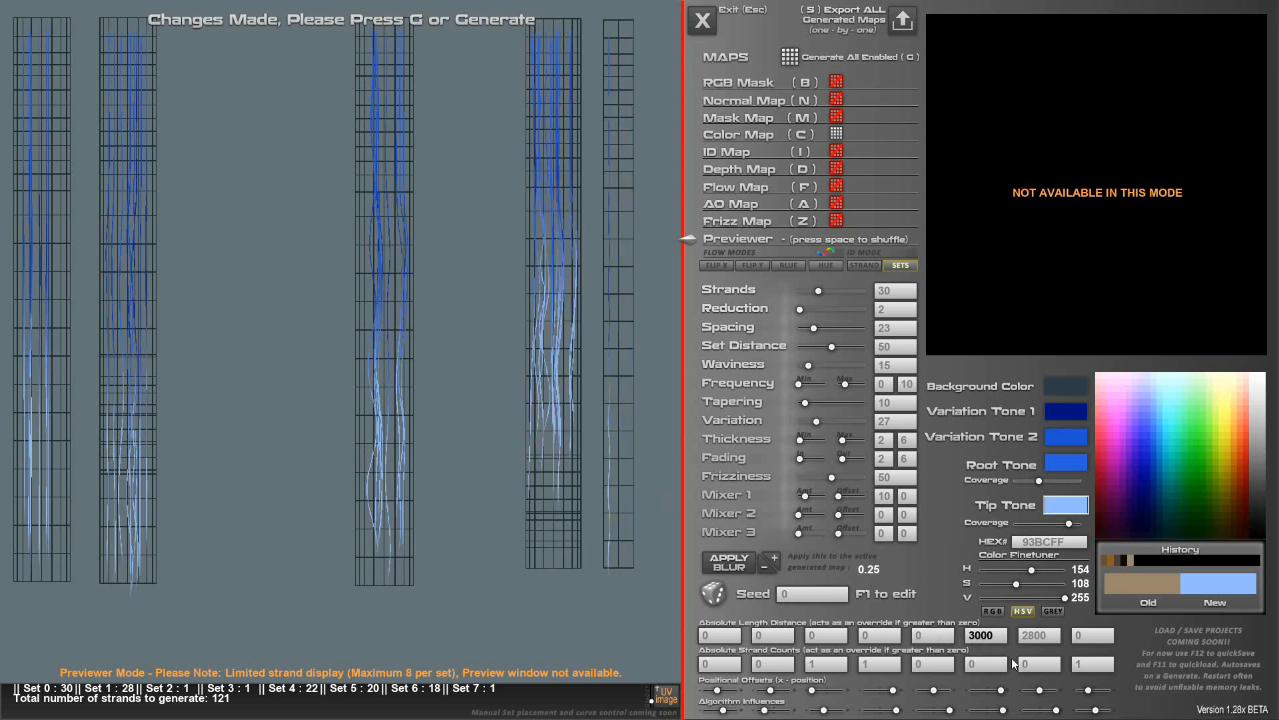
# Set Spacing to 19, give the second set an absolute length distance of 3100, and nudge it within its UV strip.
pyautogui.click(933, 636)
pyautogui.moveTo(813, 328); pyautogui.dragTo(811, 328)
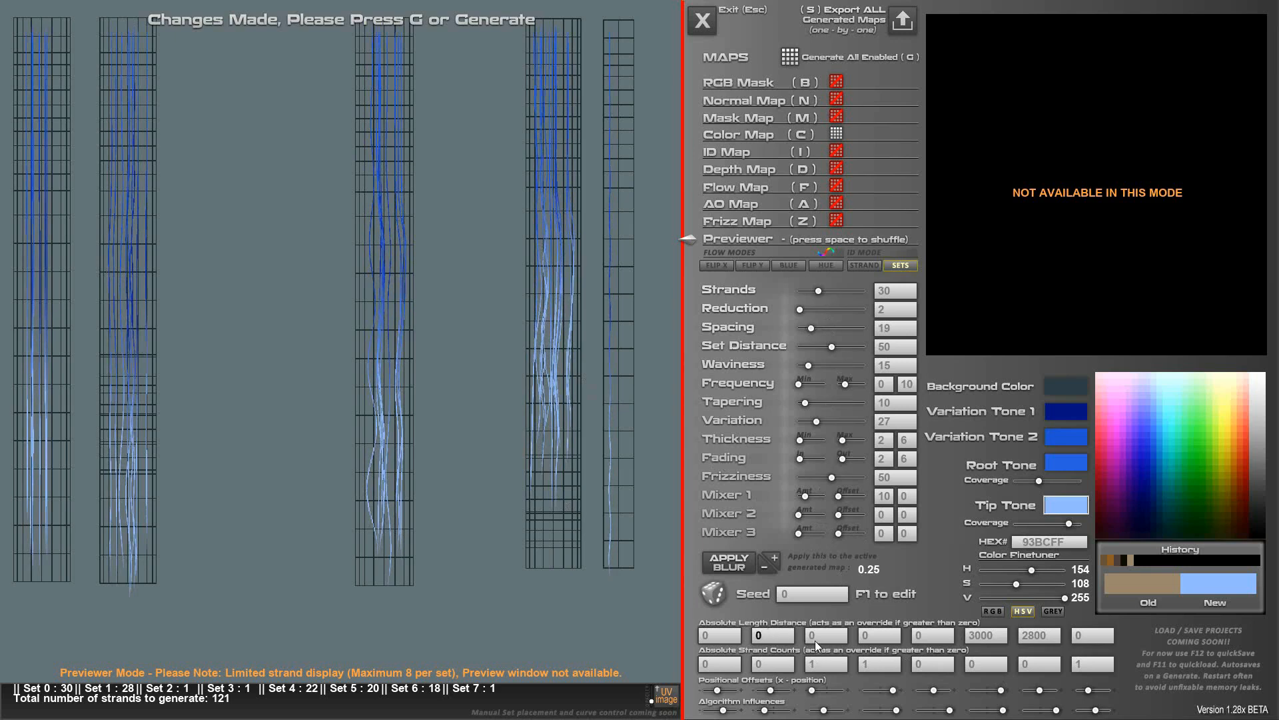
pyautogui.write('331')
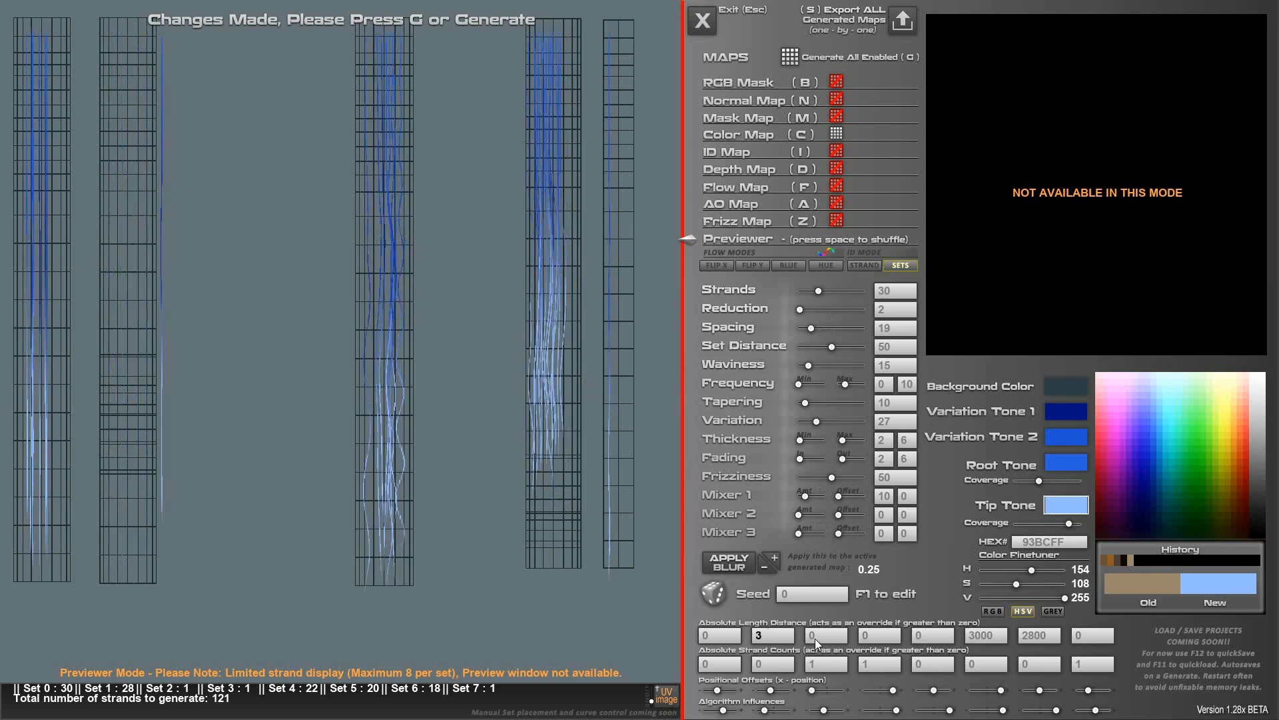
pyautogui.press('BackSpace')
pyautogui.press('BackSpace')
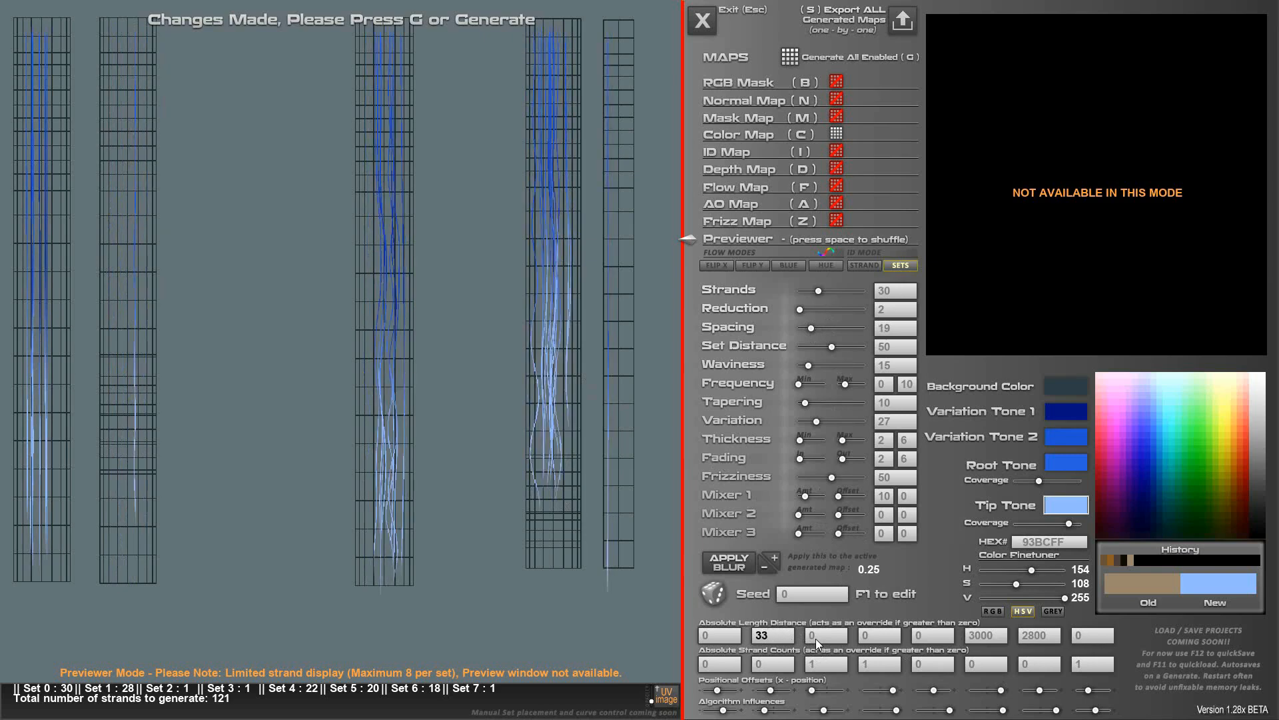
pyautogui.write('100')
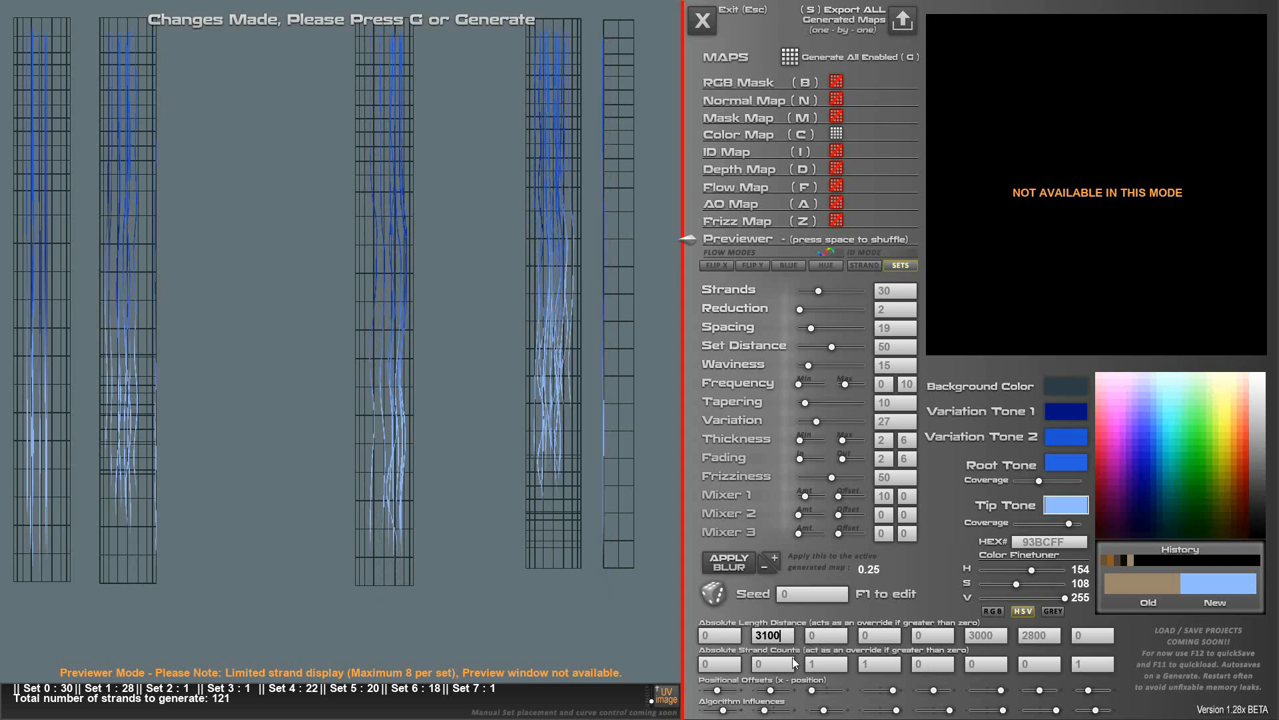
pyautogui.moveTo(770, 691); pyautogui.dragTo(773, 690)
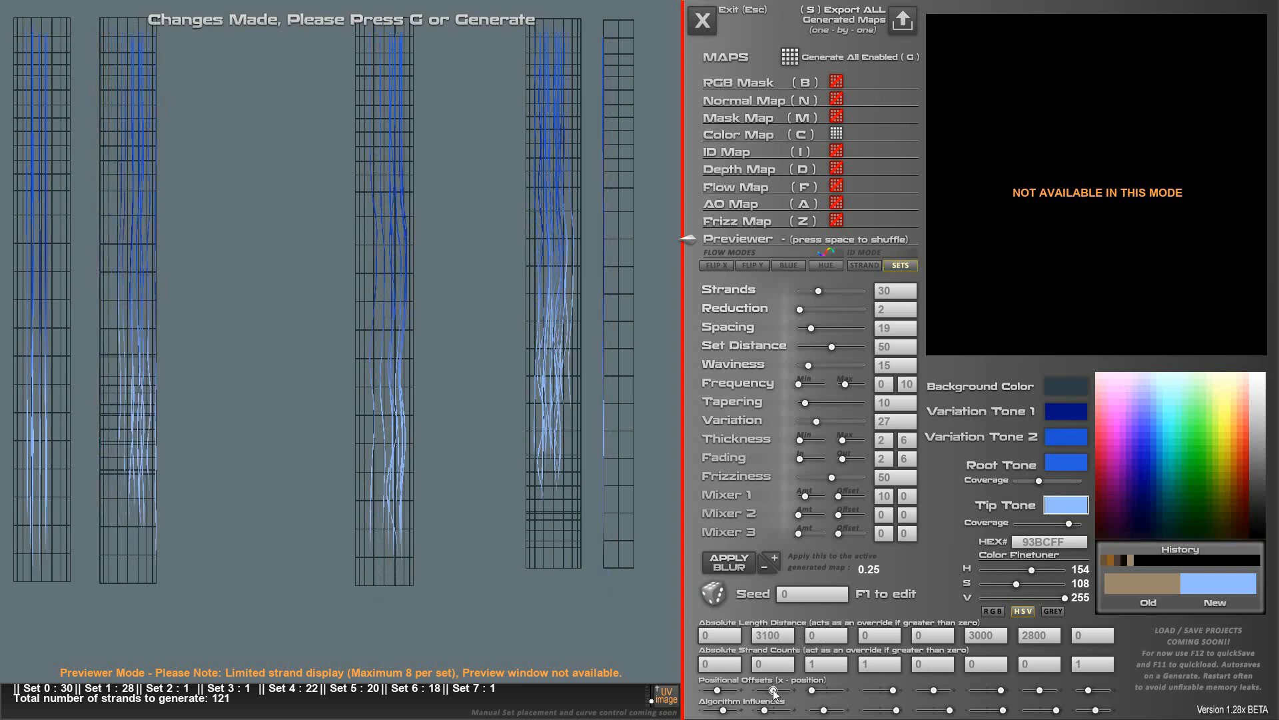
# Set the third strand set's absolute length distance to 3100 and fine-tune the horizontal offsets of the second and third sets.
pyautogui.write('3')
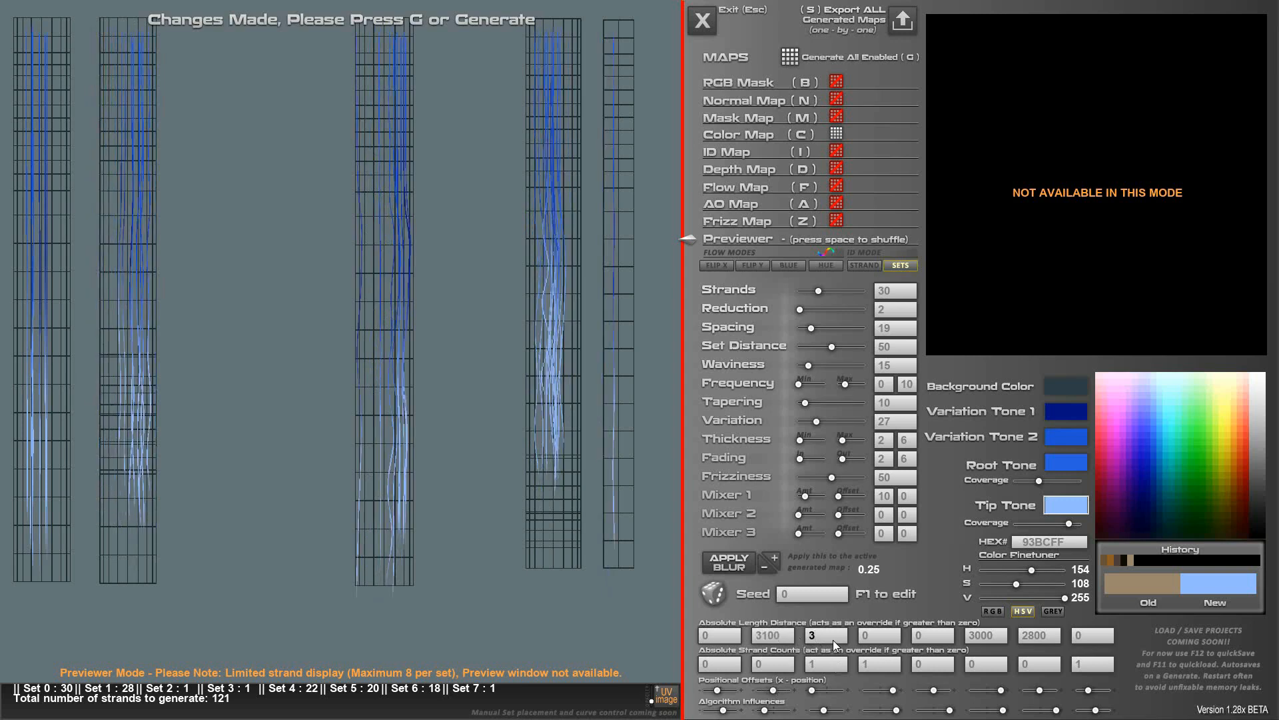
pyautogui.write('100')
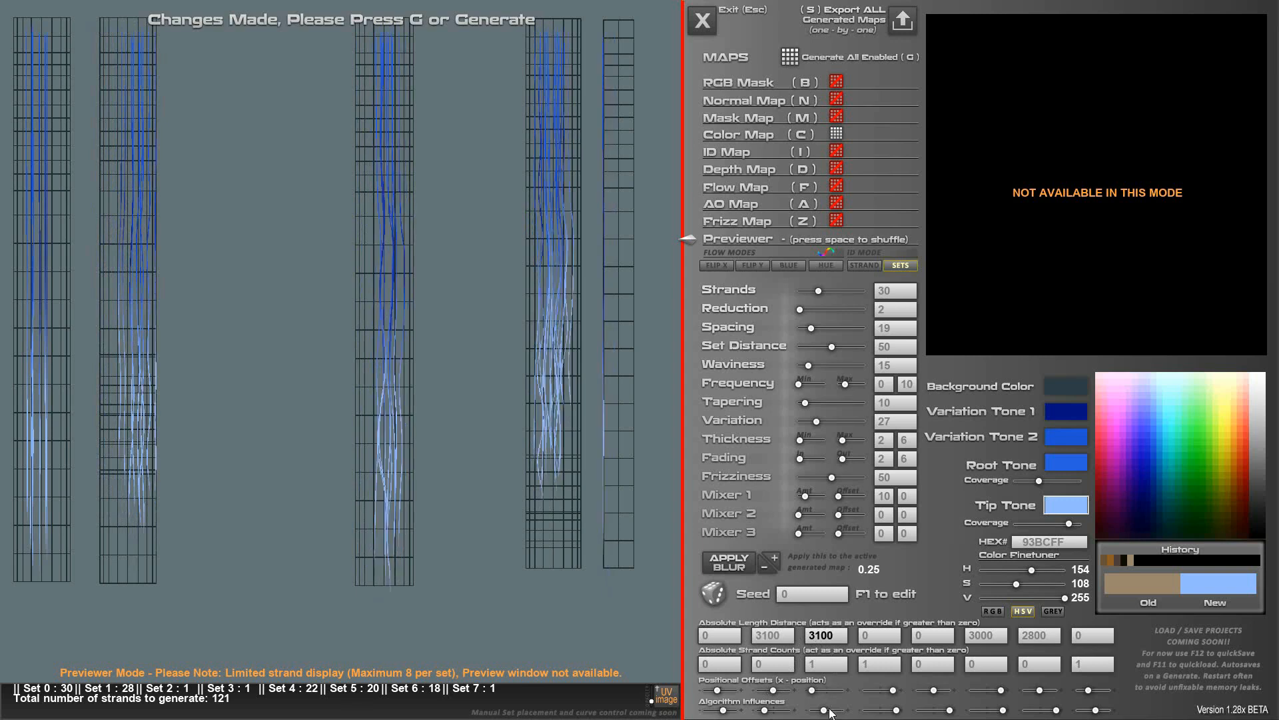
pyautogui.click(813, 690)
pyautogui.moveTo(812, 690); pyautogui.dragTo(770, 688)
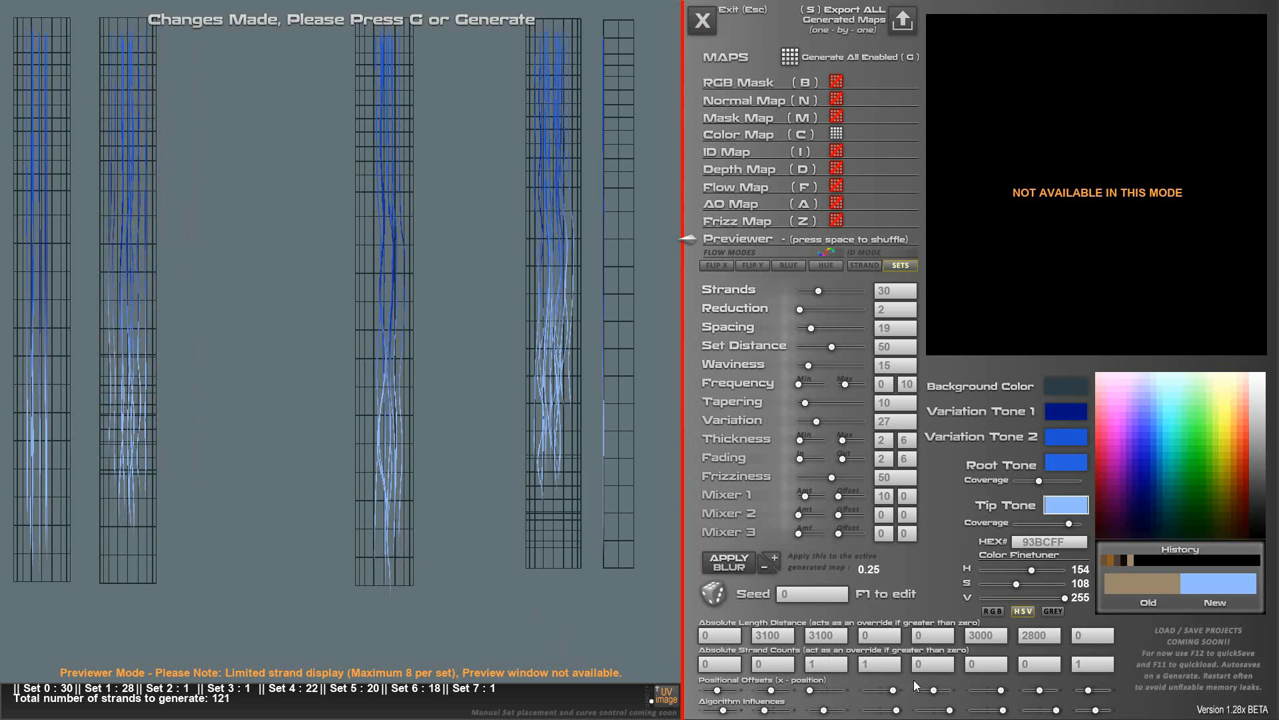
# Nudge the fifth and eighth strand sets within their UV strips and set their absolute length distances to 3300 and 3200 respectively.
pyautogui.moveTo(935, 689); pyautogui.dragTo(932, 690)
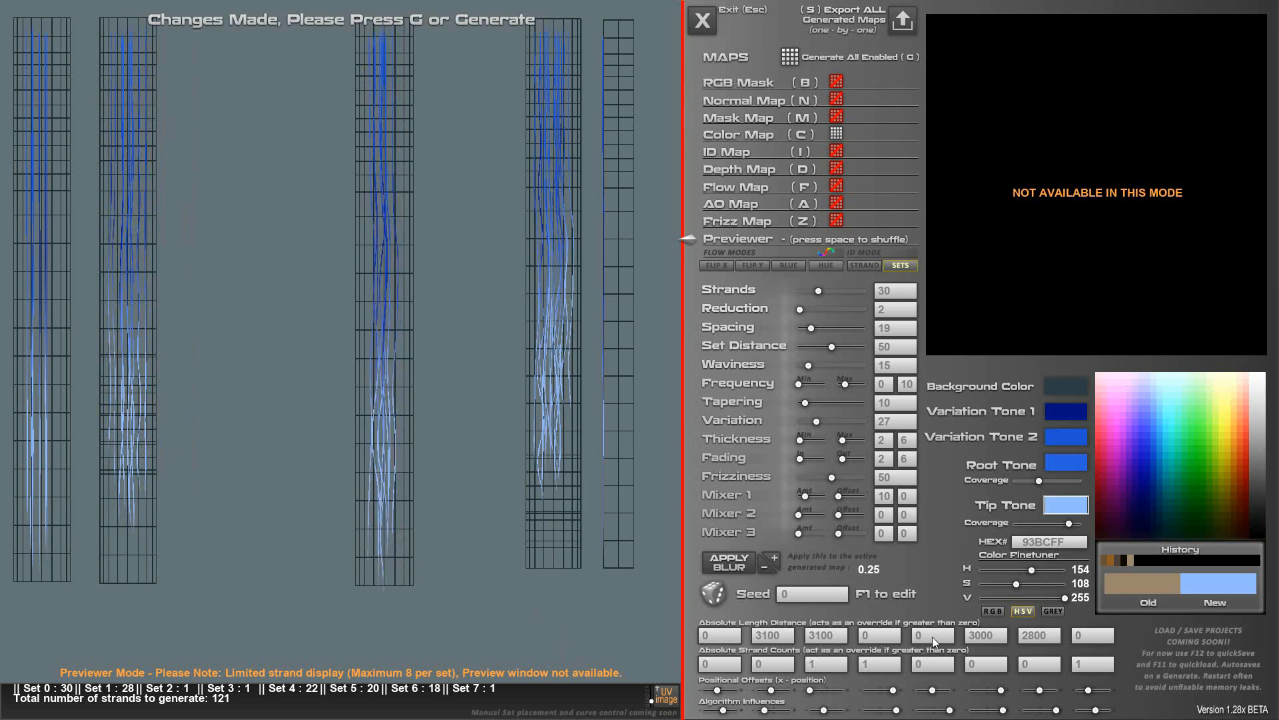
pyautogui.write('3300')
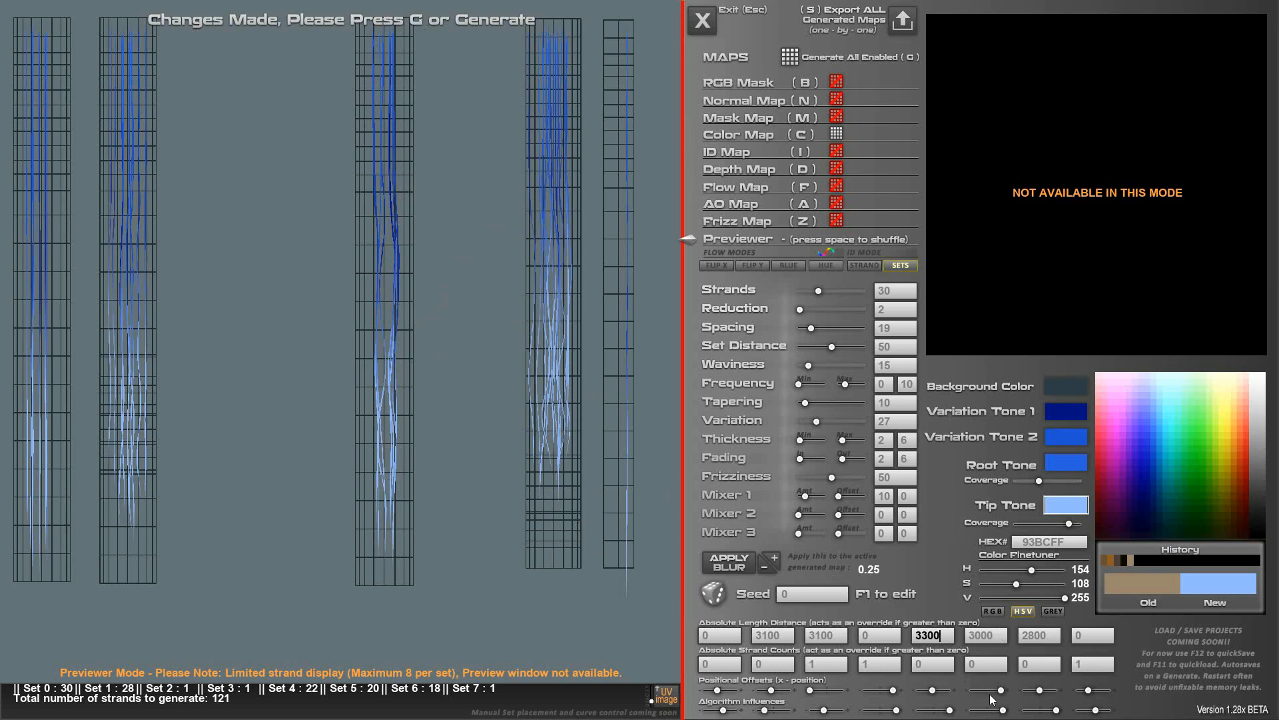
pyautogui.moveTo(1089, 691); pyautogui.dragTo(1088, 693)
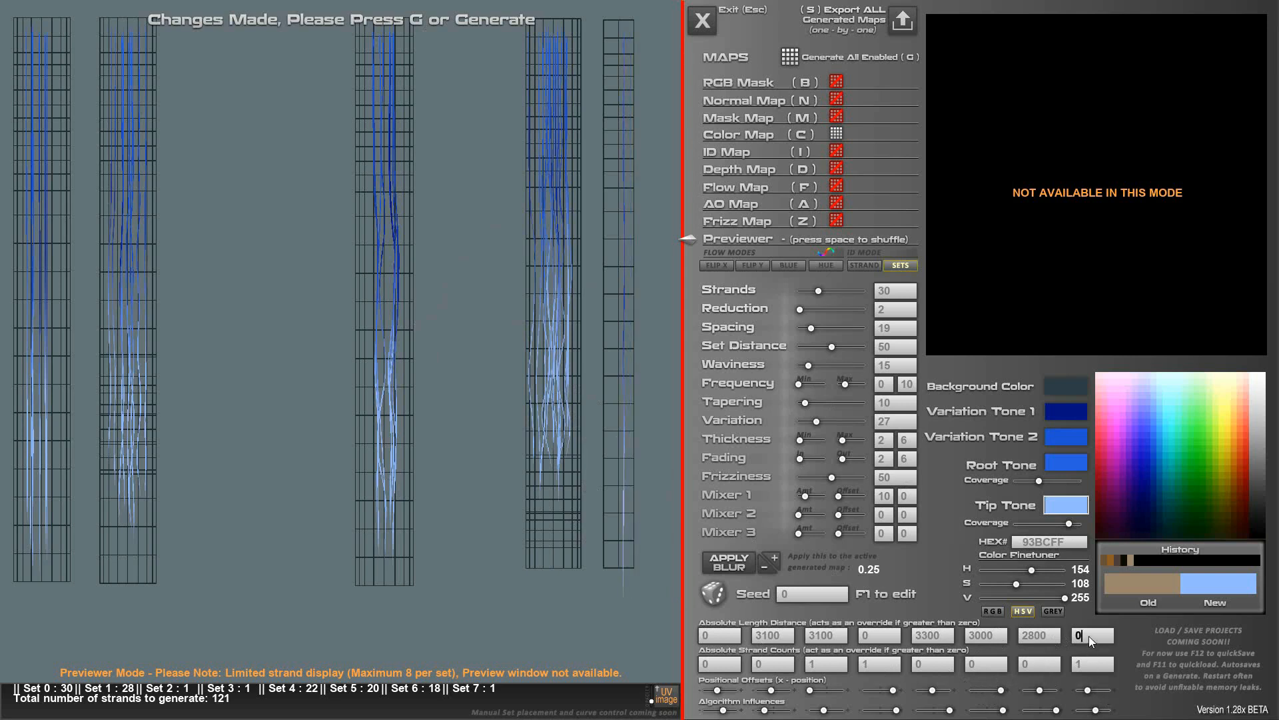
pyautogui.write('3200')
# Generate the Color Map, compare its strands against the UV image overlay, and hide the overlay.
pyautogui.click(765, 134)
pyautogui.click(789, 57)
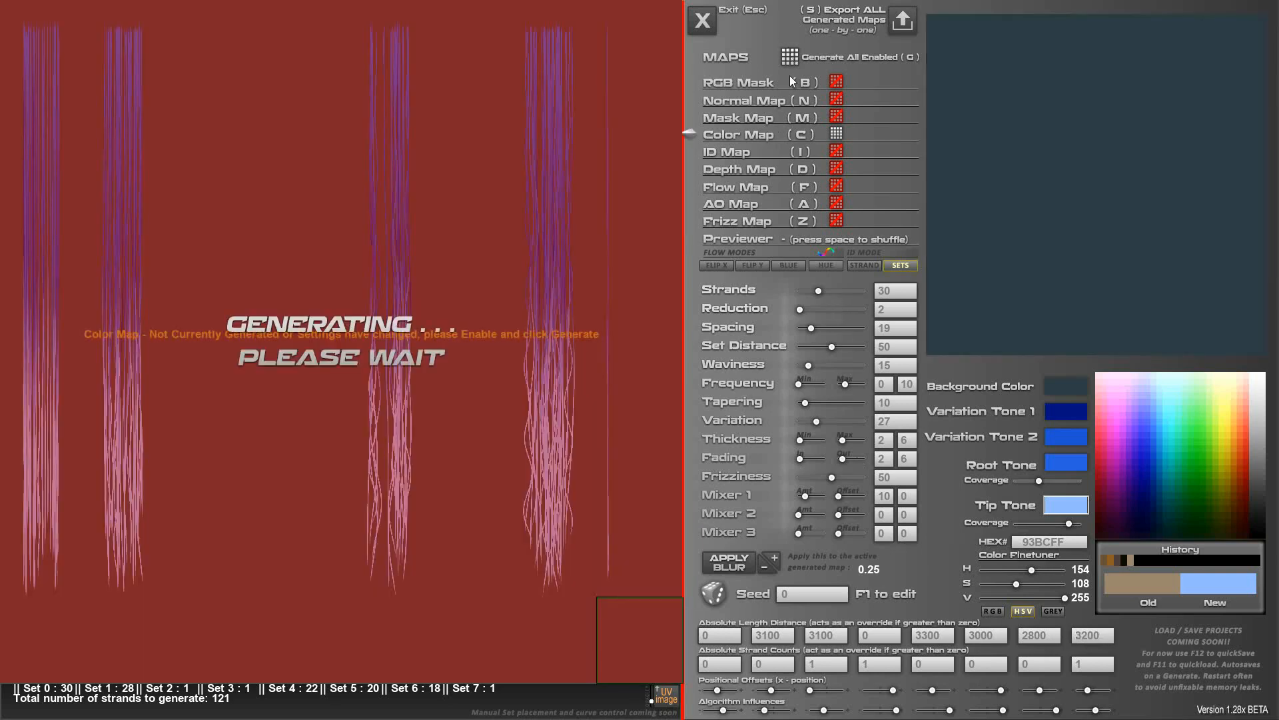
pyautogui.click(666, 698)
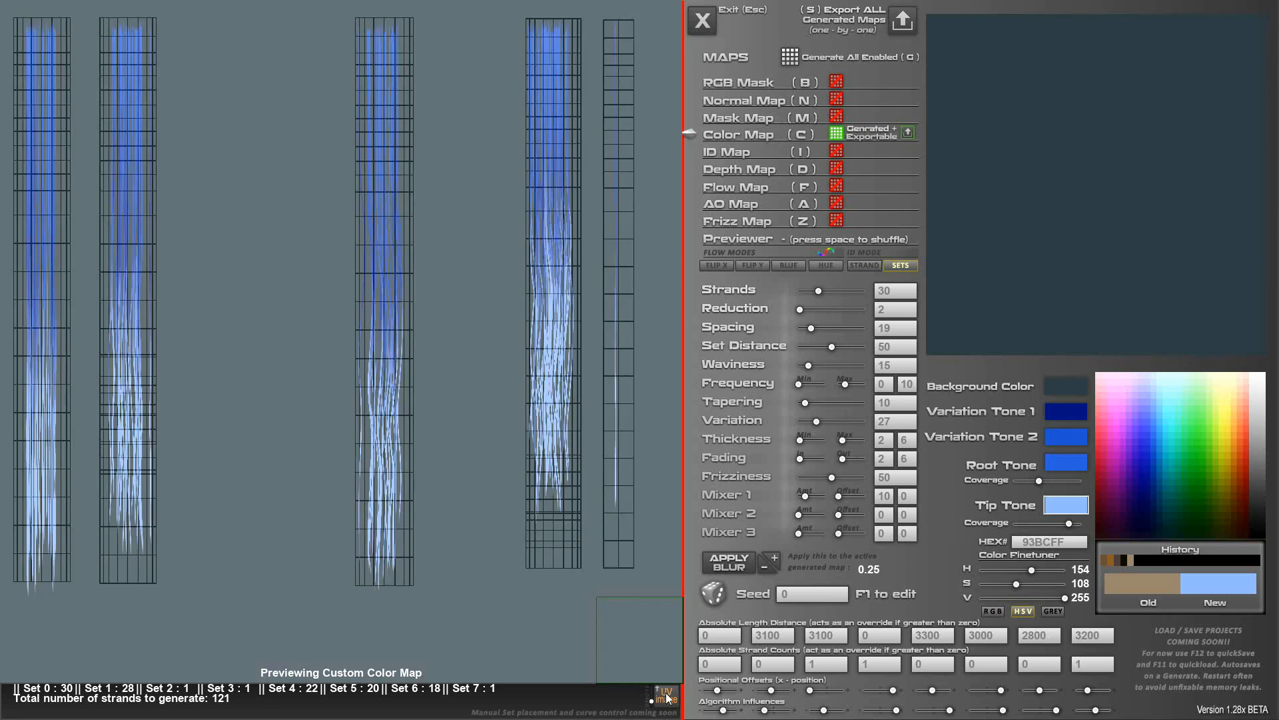
pyautogui.click(666, 698)
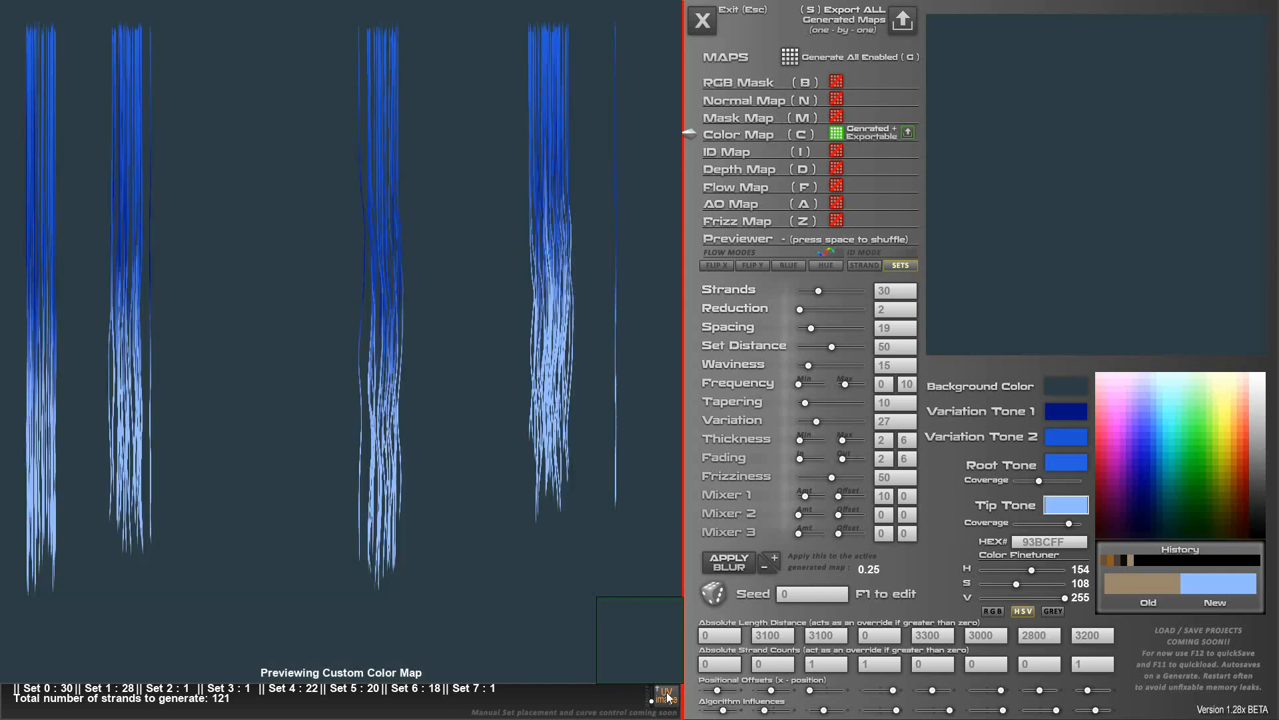
# Change the Background Color to black (000000) by lowering its value to 0, and regenerate the Color Map.
pyautogui.click(1065, 386)
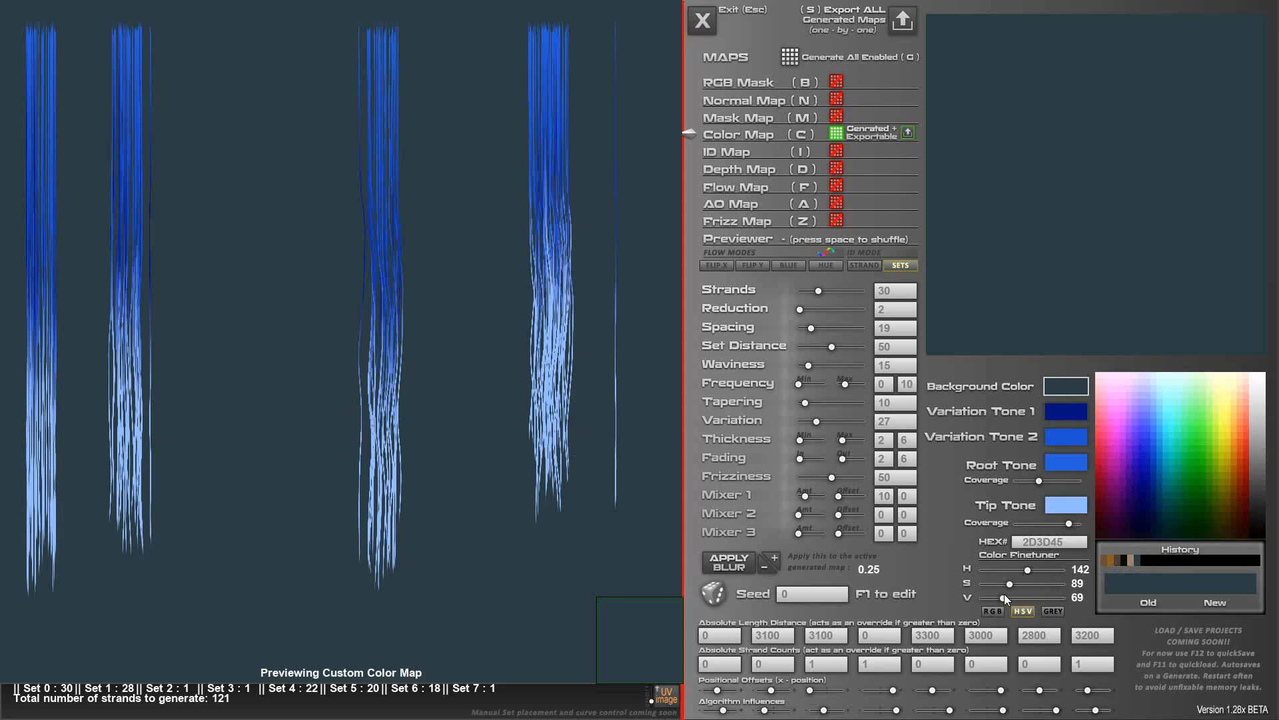
pyautogui.moveTo(1004, 594); pyautogui.dragTo(970, 597)
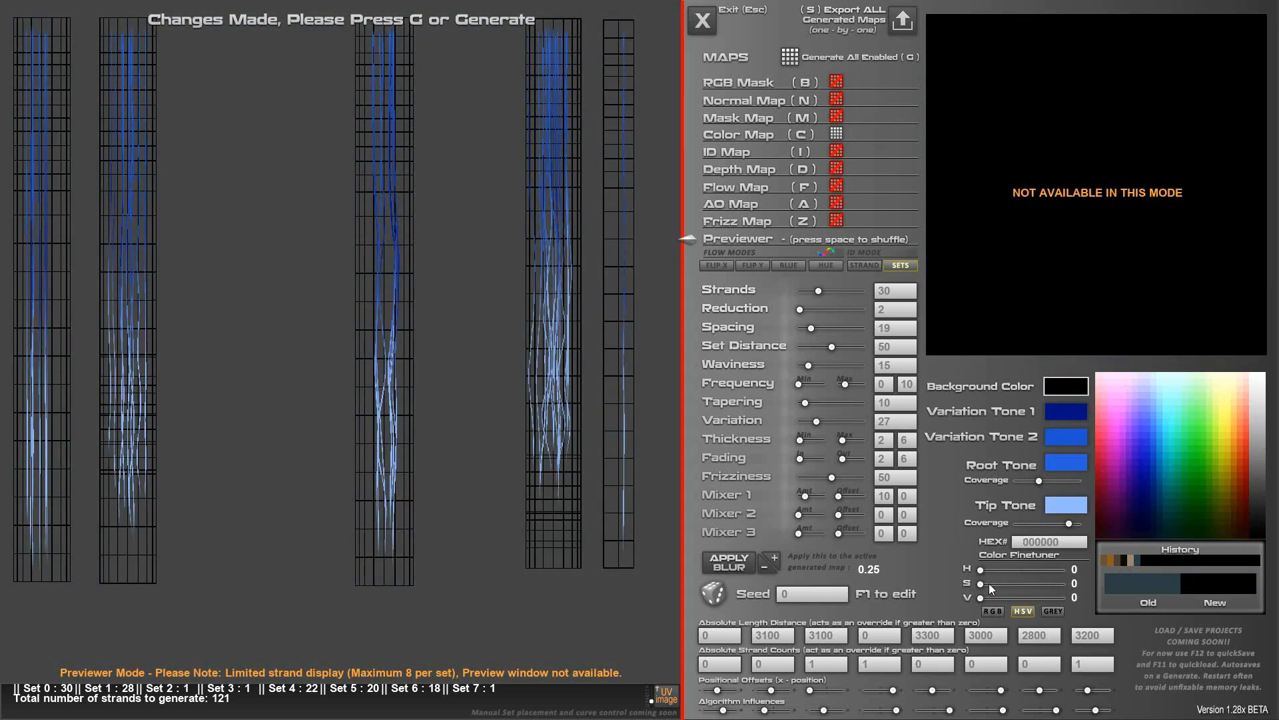
pyautogui.click(734, 132)
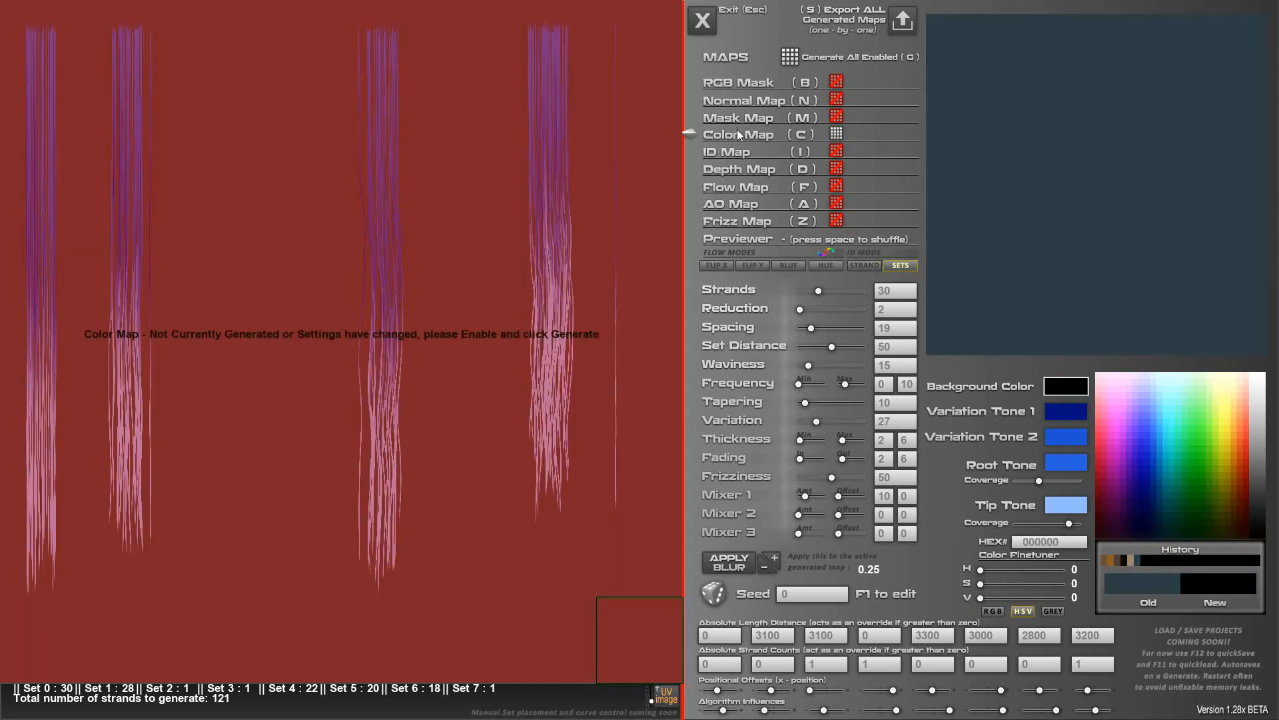
pyautogui.click(790, 57)
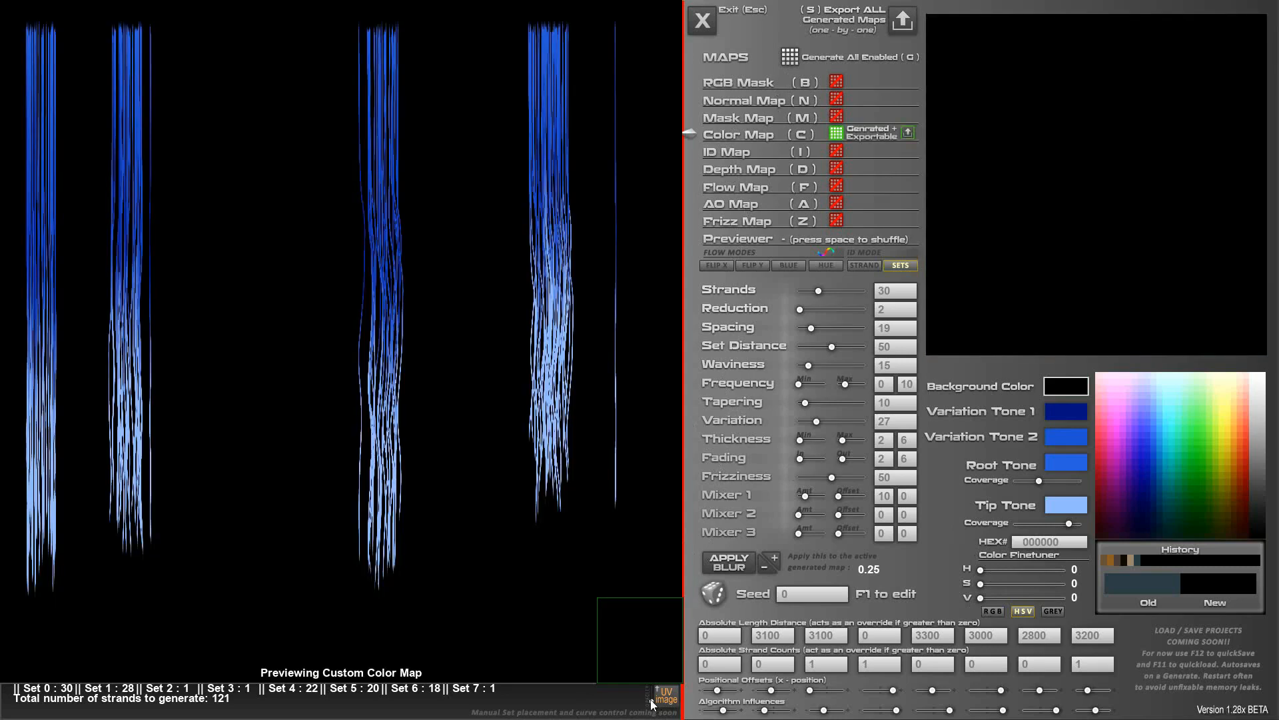
# Magnify the strands and tips of the seventh set and compare the Color Map with the UV image overlay on and off.
pyautogui.click(570, 507)
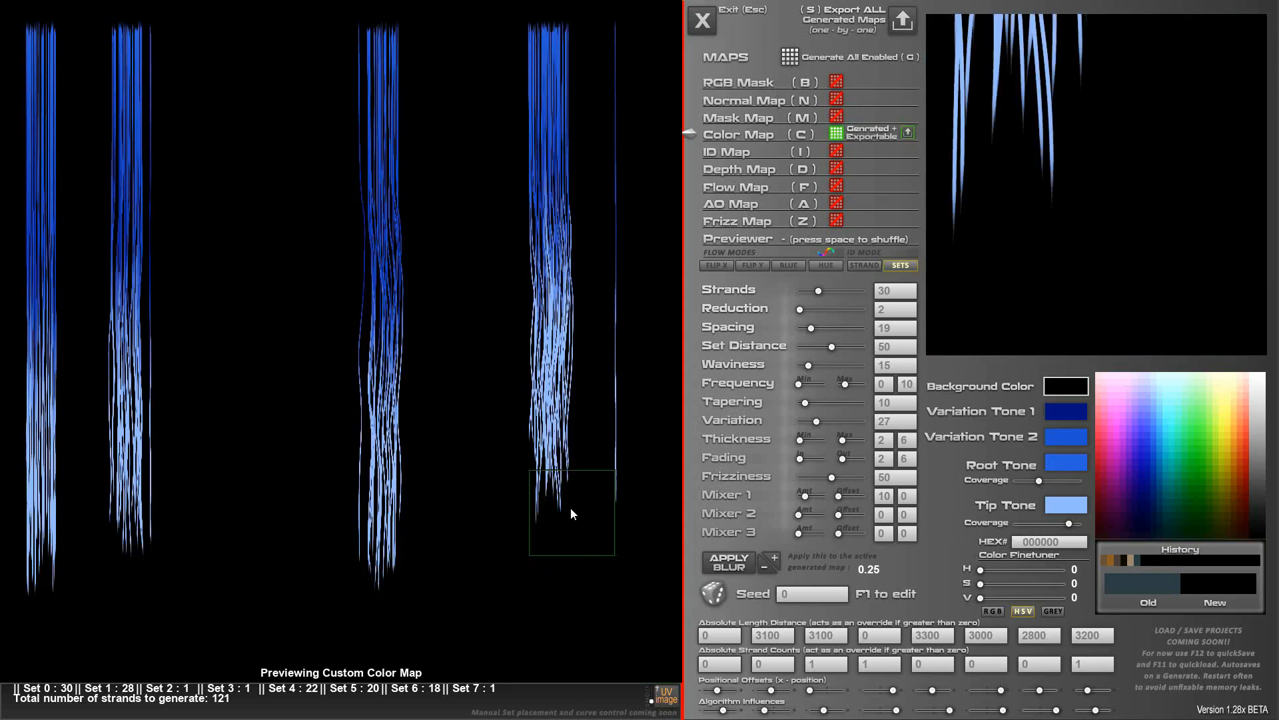
pyautogui.click(655, 699)
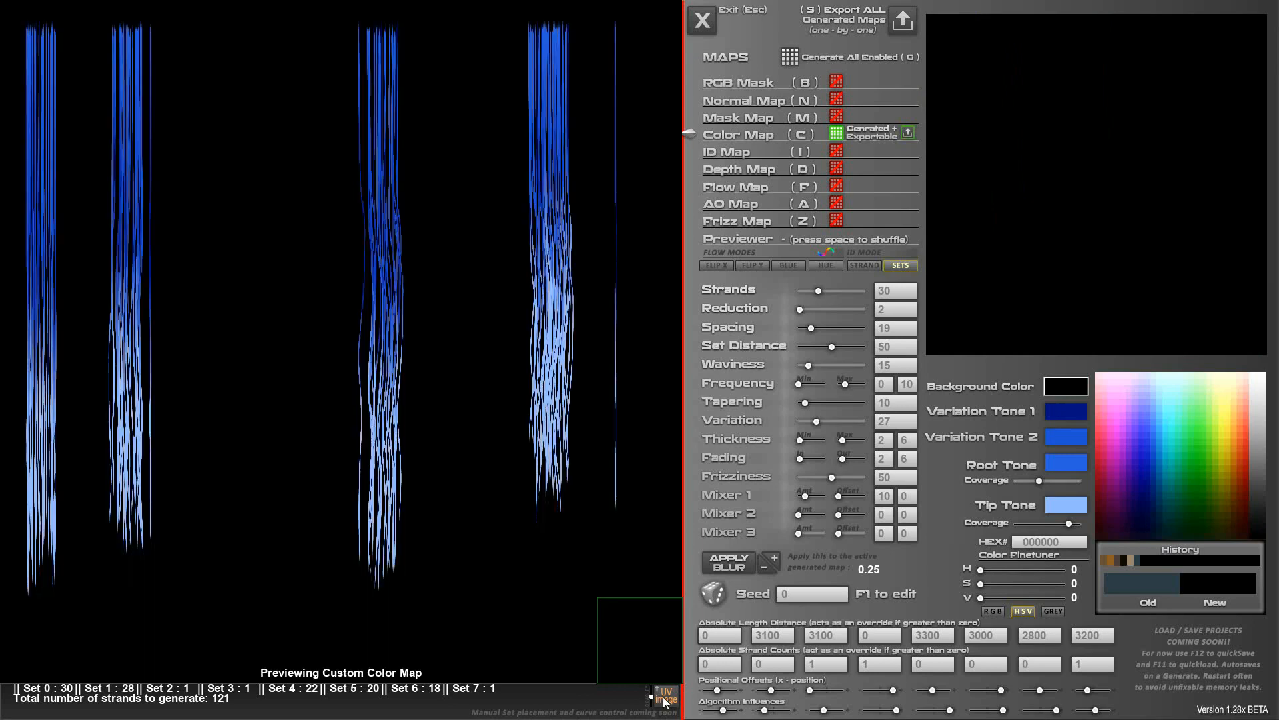
pyautogui.click(569, 519)
pyautogui.click(556, 380)
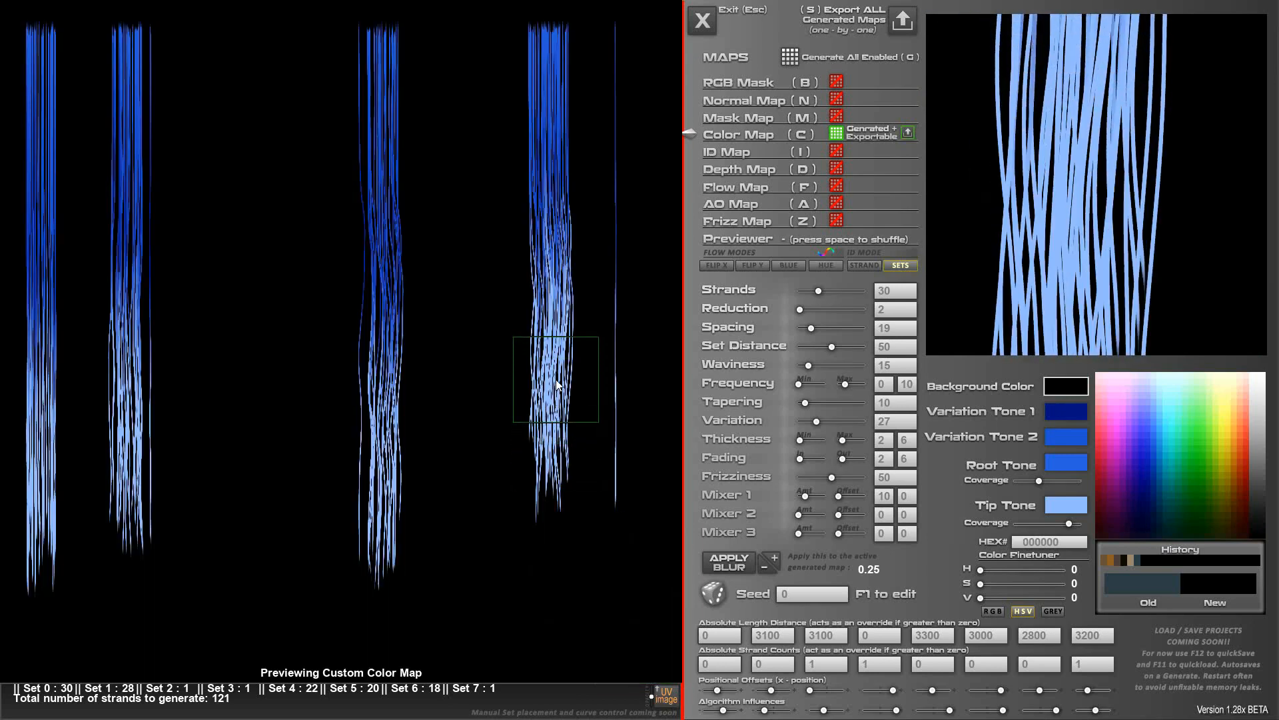
pyautogui.click(668, 698)
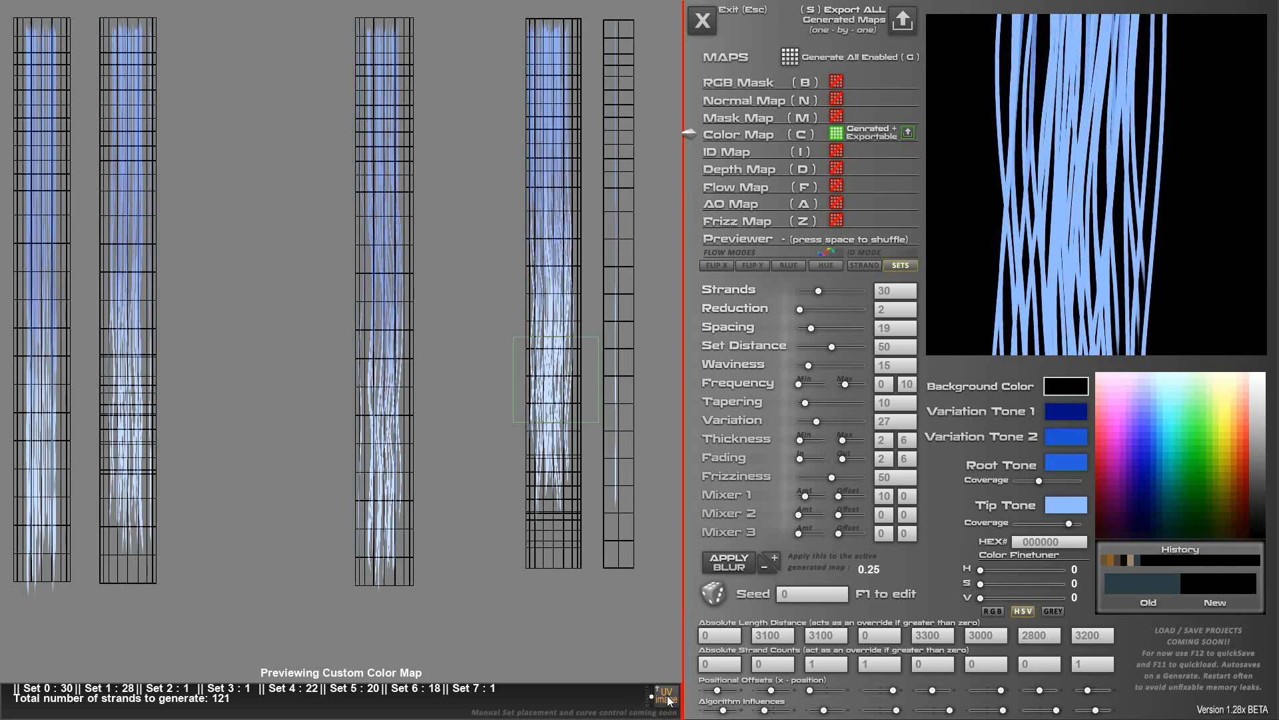
pyautogui.click(668, 698)
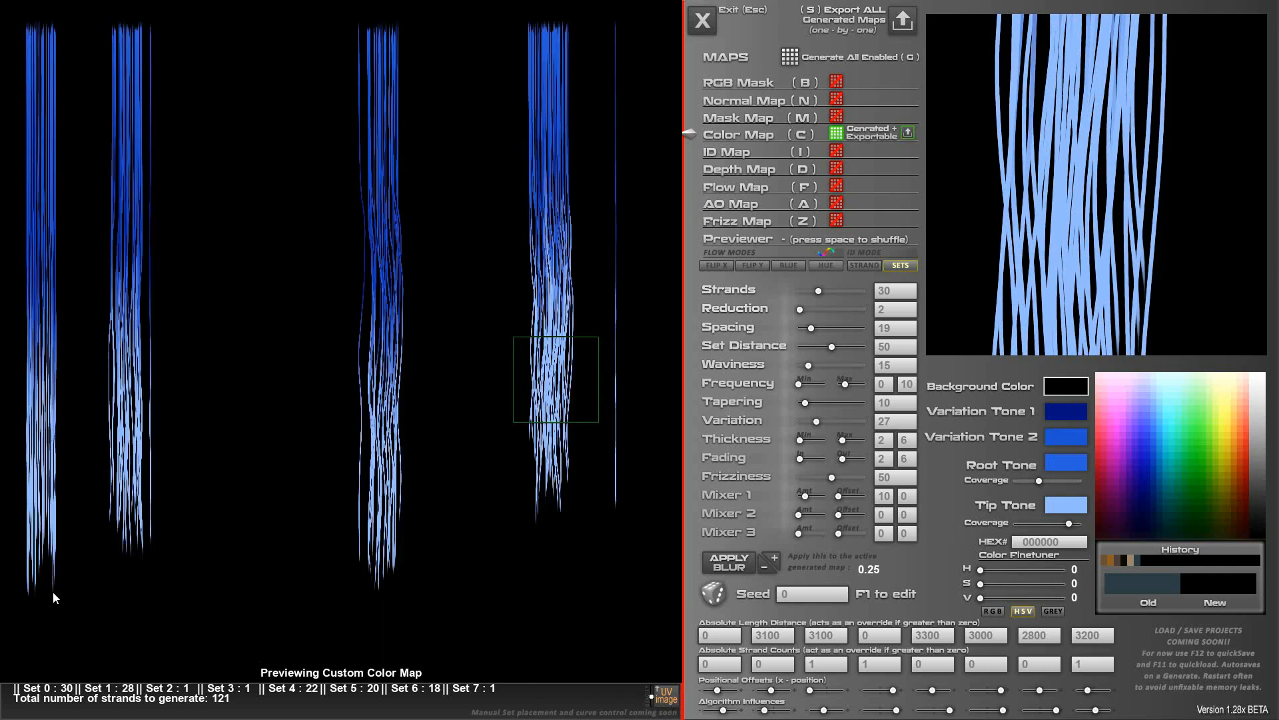
# Try an absolute length distance of 3400 for the first strand set and return to the Color Map.
pyautogui.click(717, 633)
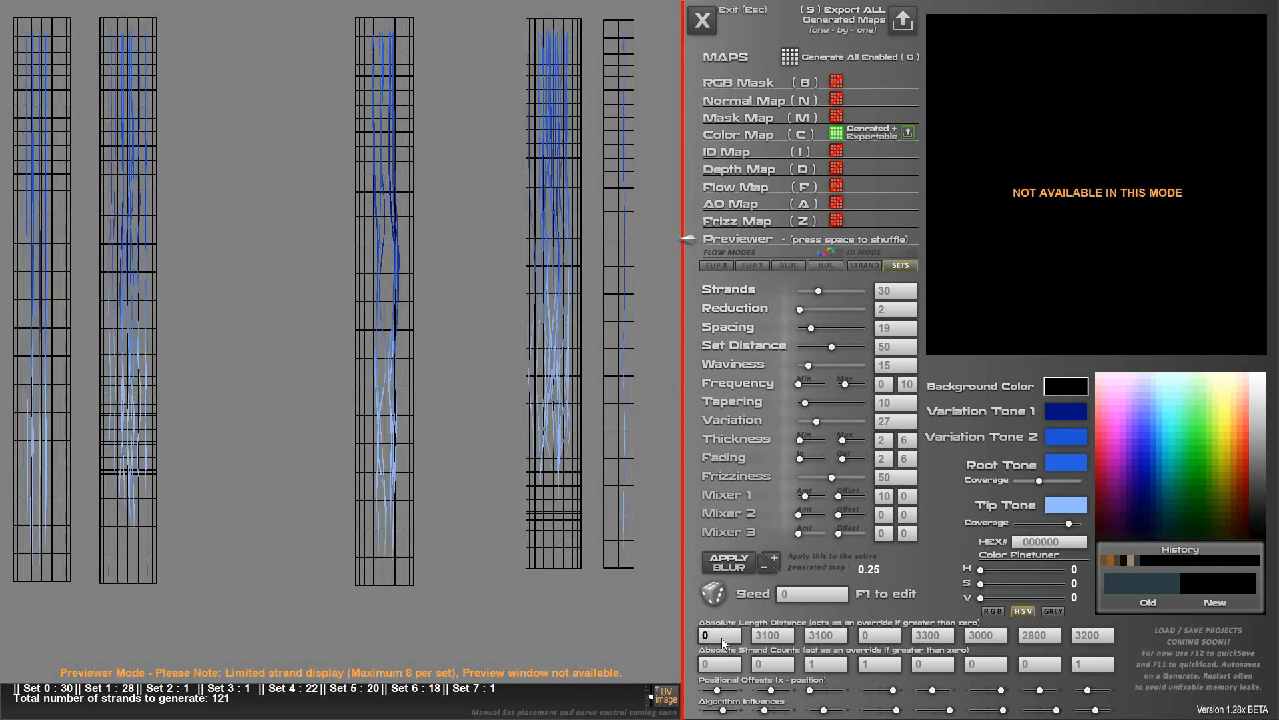
pyautogui.press('BackSpace')
pyautogui.write('3400')
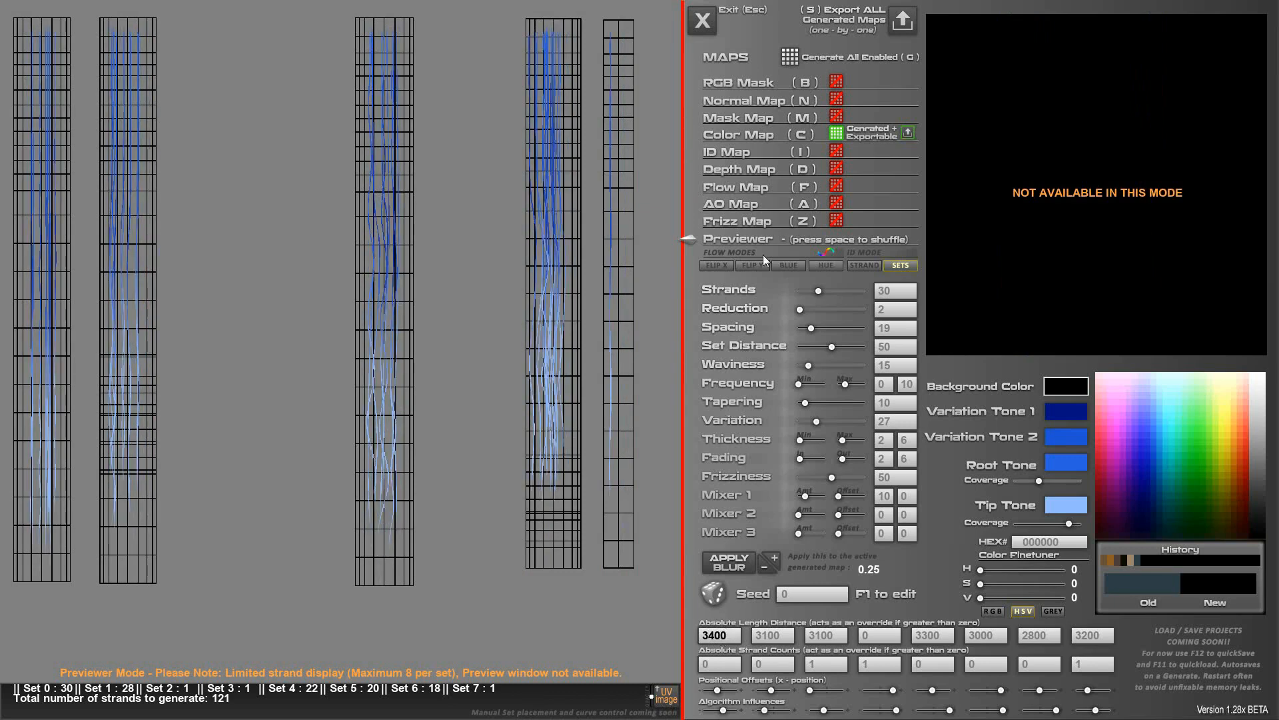
pyautogui.click(733, 136)
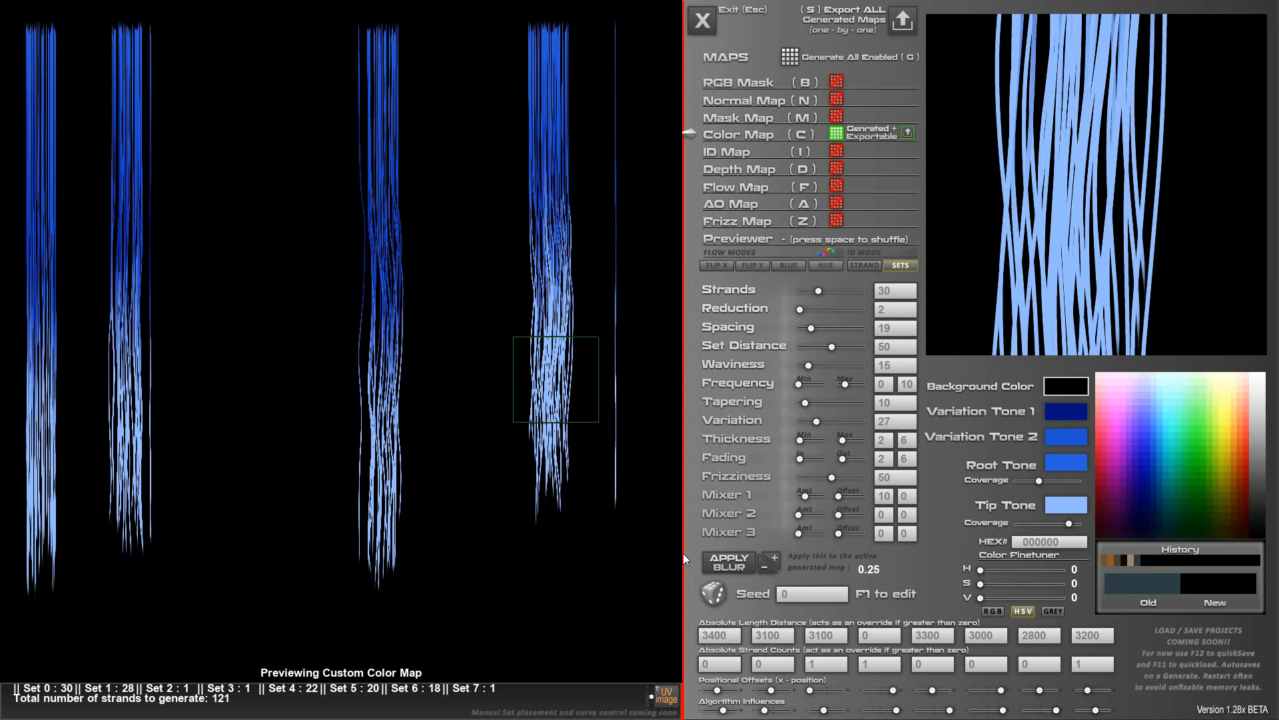
# Check strand lengths against the UV image overlay and magnify the fifth set's strands and the first set's tips.
pyautogui.click(666, 696)
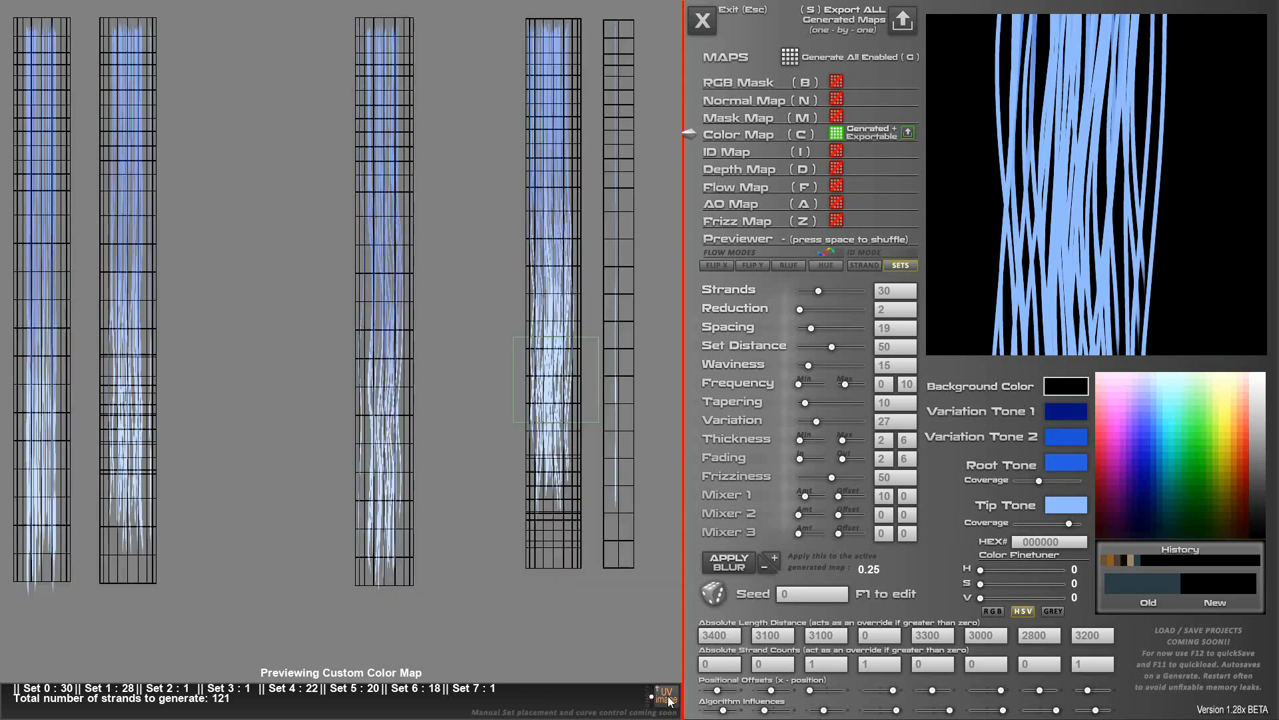
pyautogui.click(669, 697)
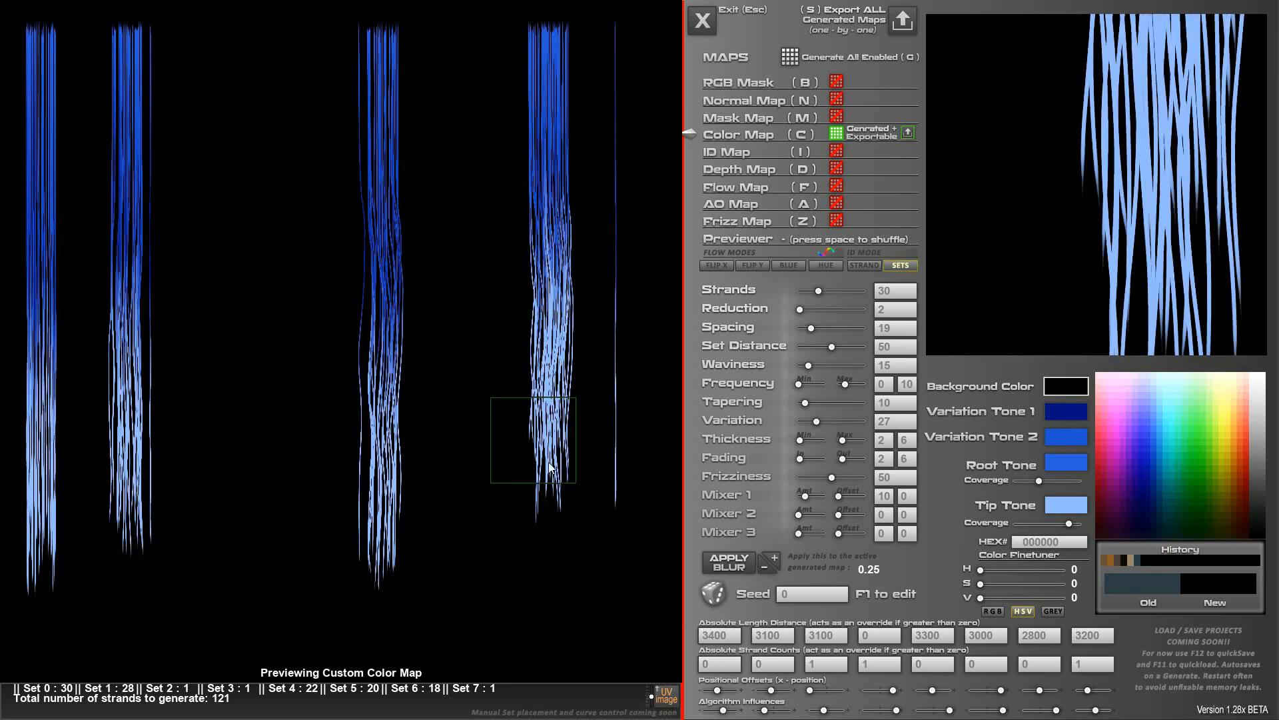
pyautogui.moveTo(396, 494); pyautogui.dragTo(383, 327)
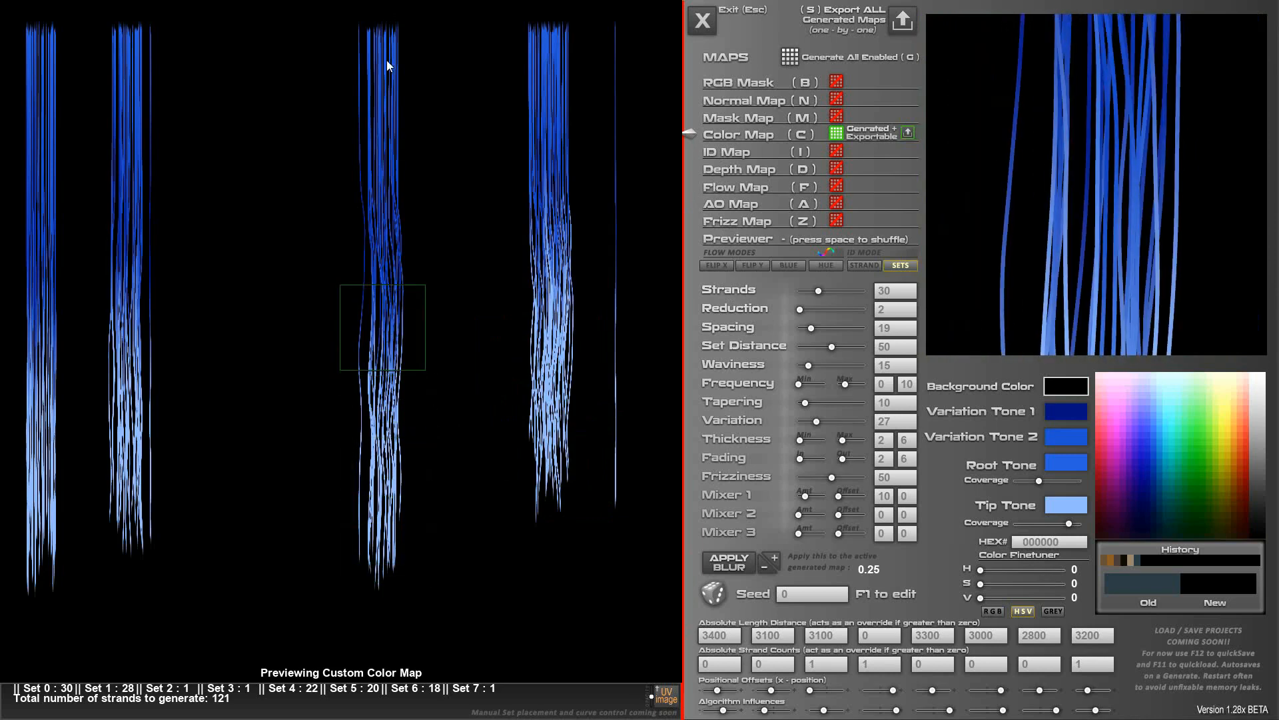
pyautogui.click(667, 699)
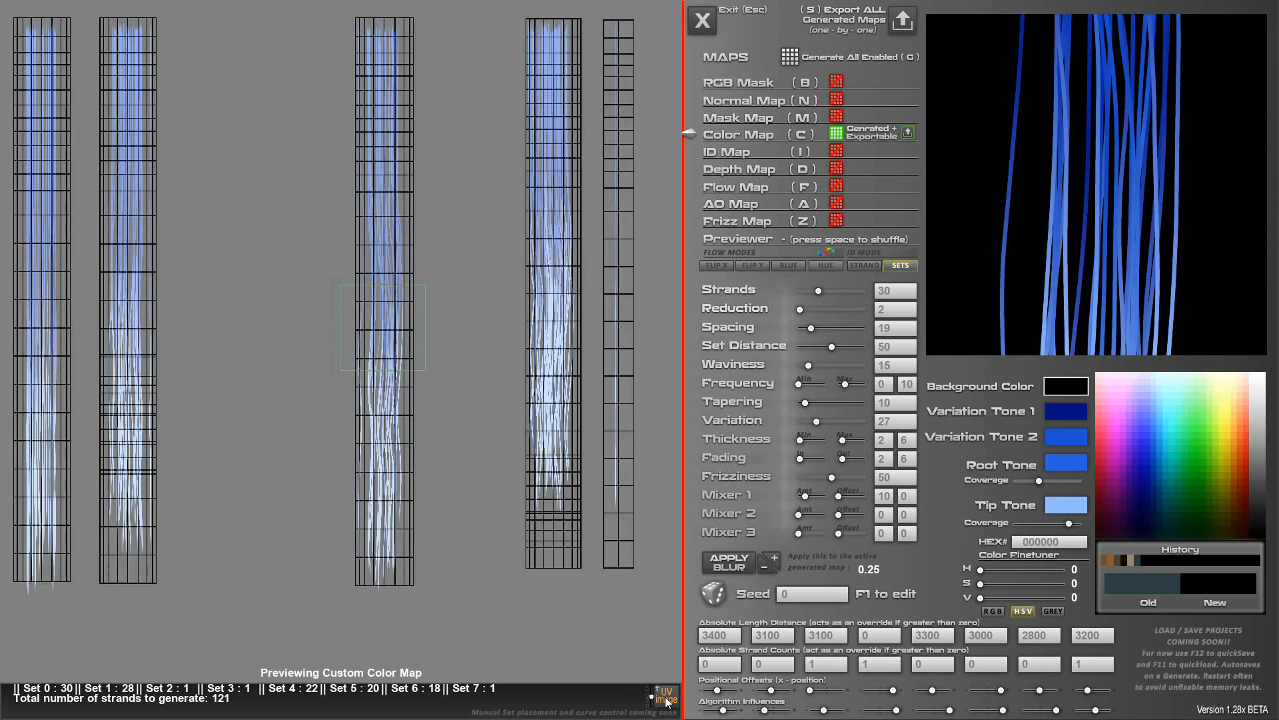
pyautogui.click(666, 700)
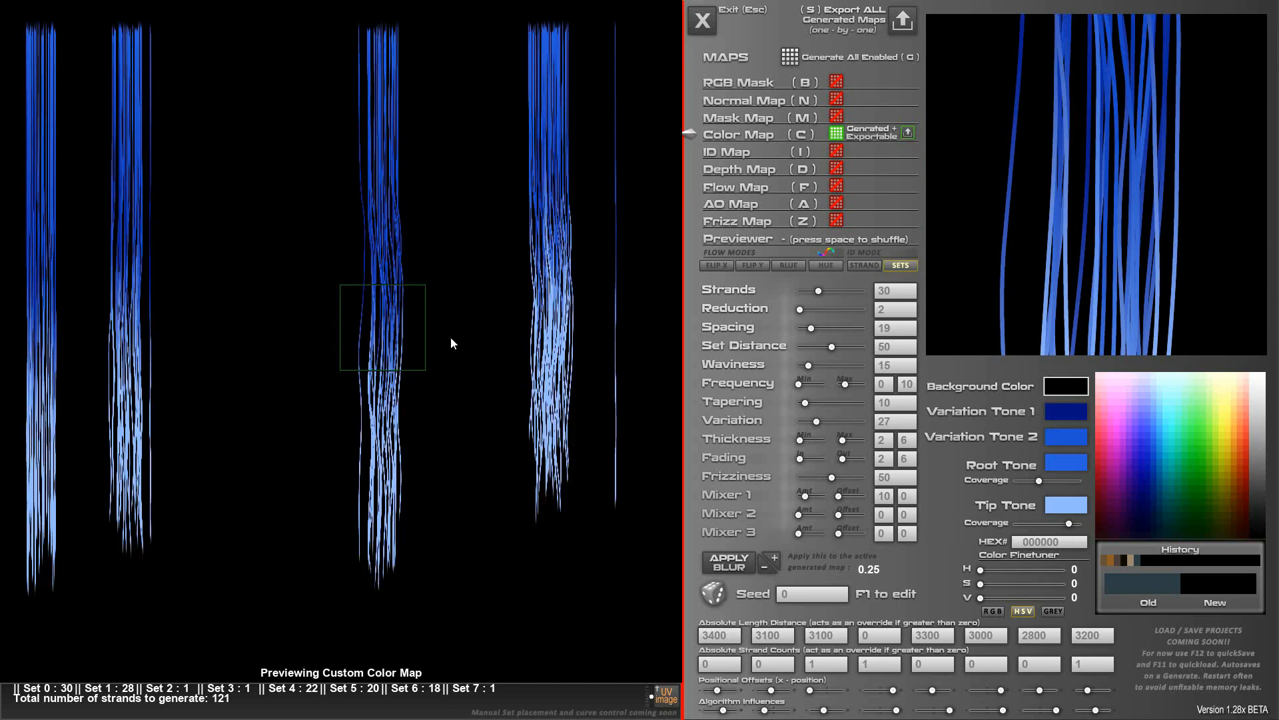
pyautogui.moveTo(451, 337); pyautogui.dragTo(42, 579)
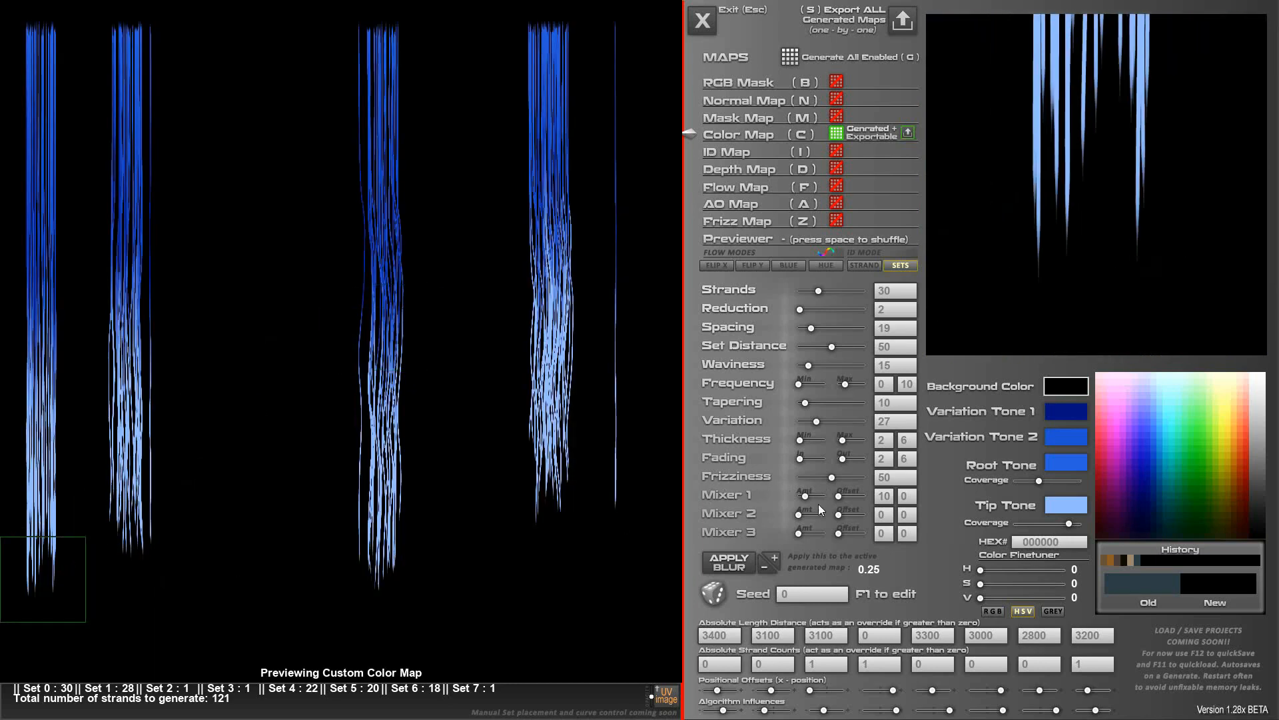
# Set the first strand set's absolute length distance to 3200.
pyautogui.click(729, 630)
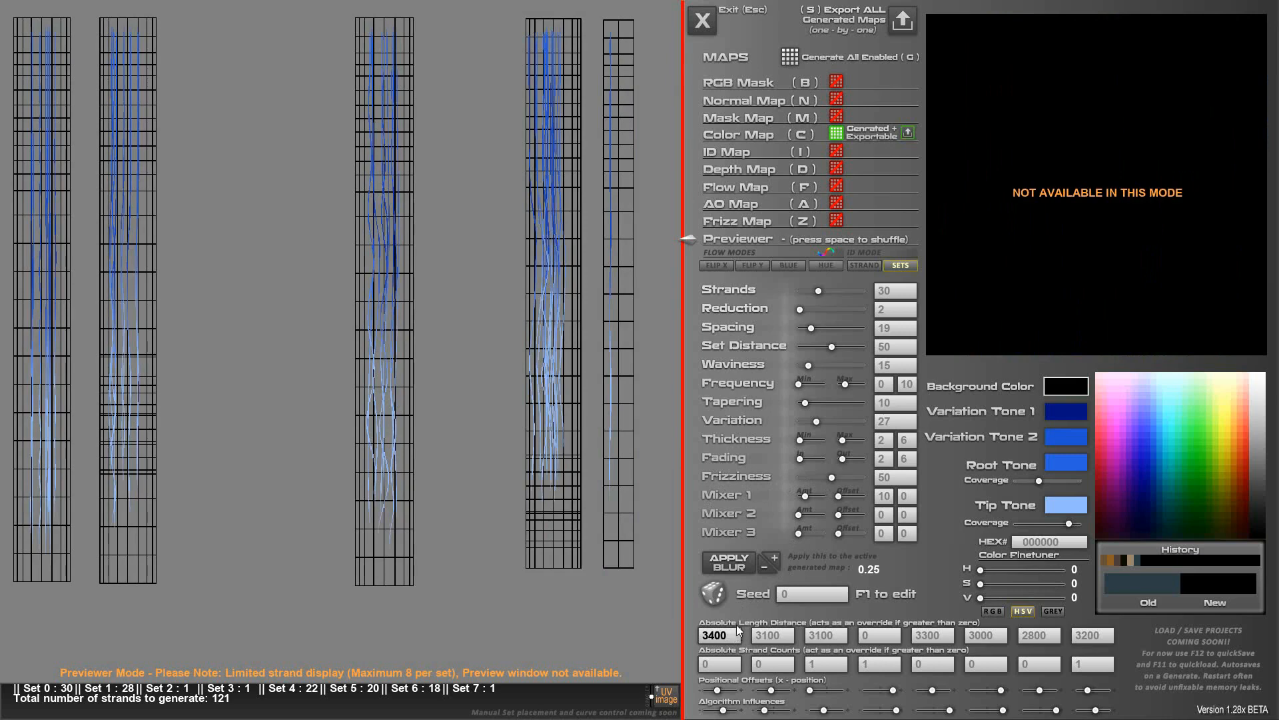
pyautogui.press('BackSpace')
pyautogui.press('BackSpace')
pyautogui.press('BackSpace')
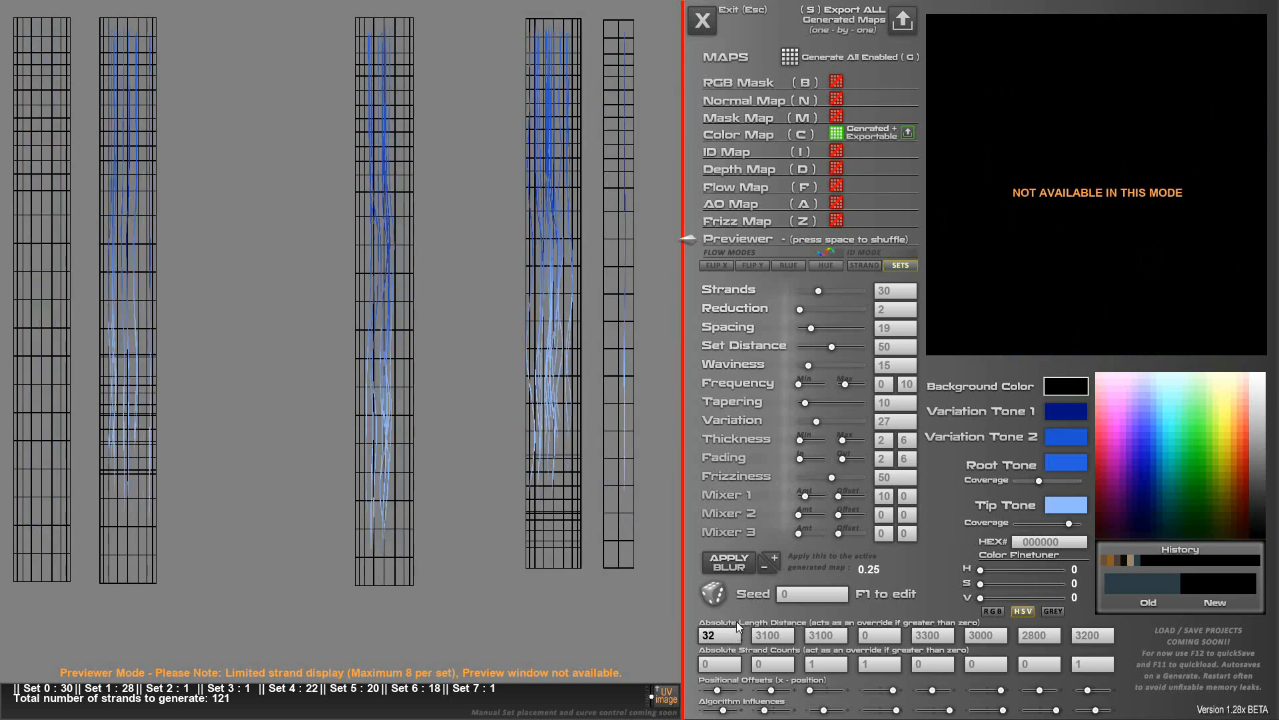
pyautogui.write('200')
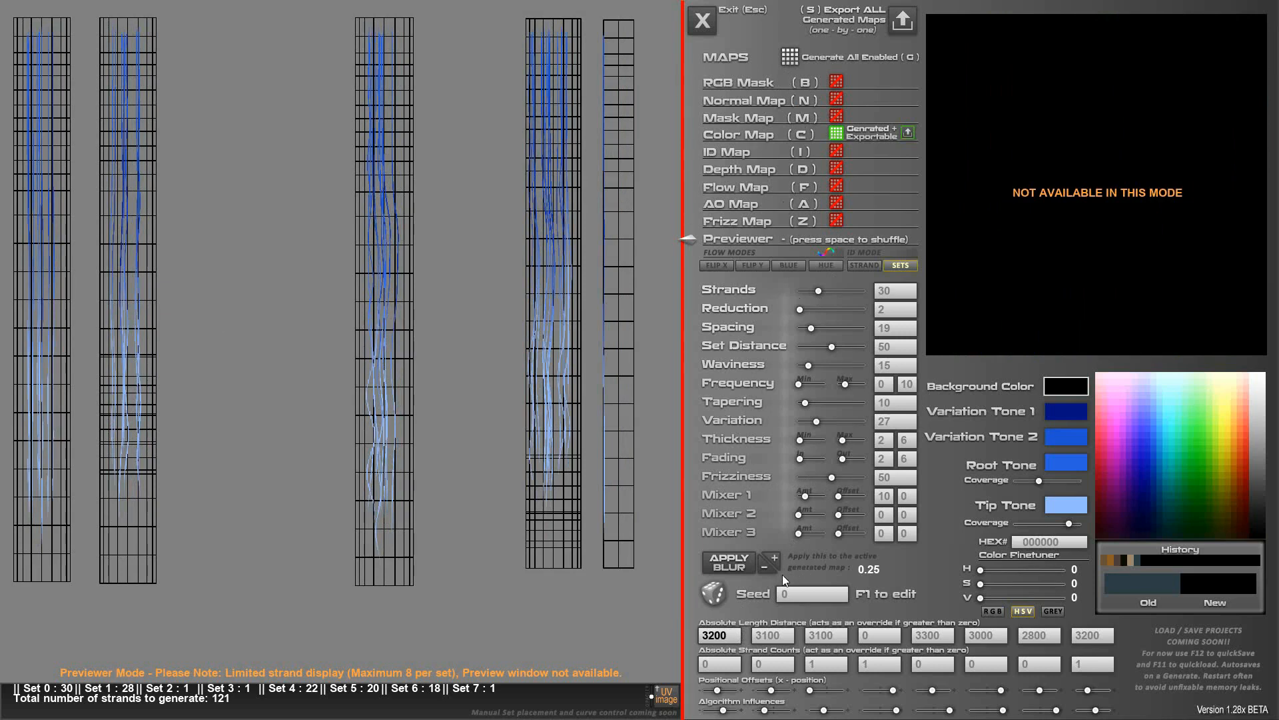
pyautogui.click(744, 610)
# Regenerate the Color Map with the shortened first set and check its fit with the UV image overlay.
pyautogui.click(837, 134)
pyautogui.click(793, 56)
pyautogui.click(740, 133)
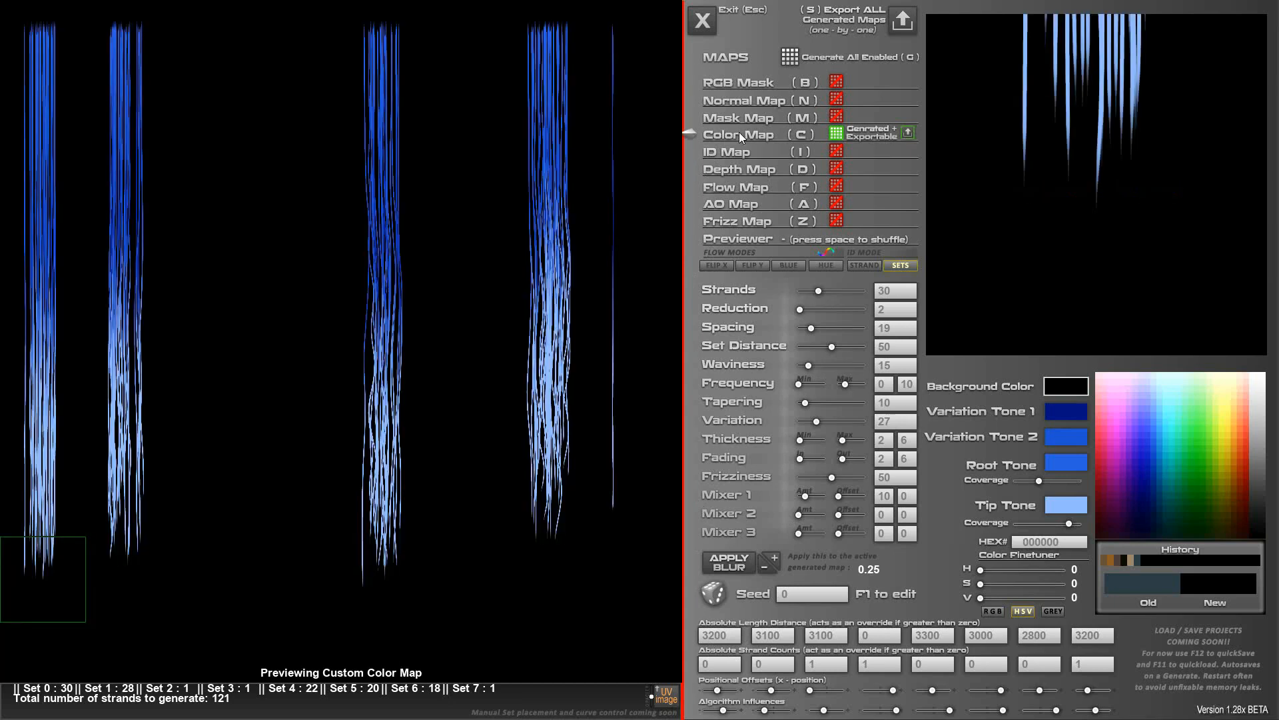
pyautogui.click(663, 699)
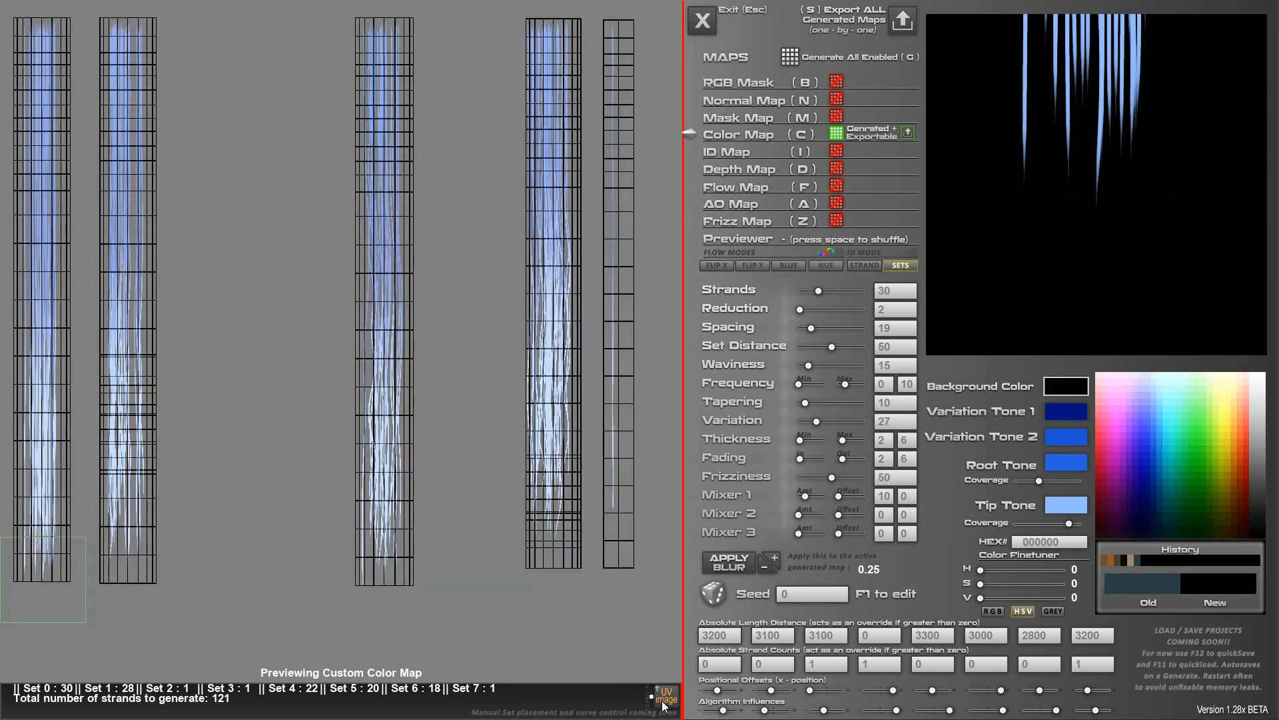
pyautogui.click(663, 701)
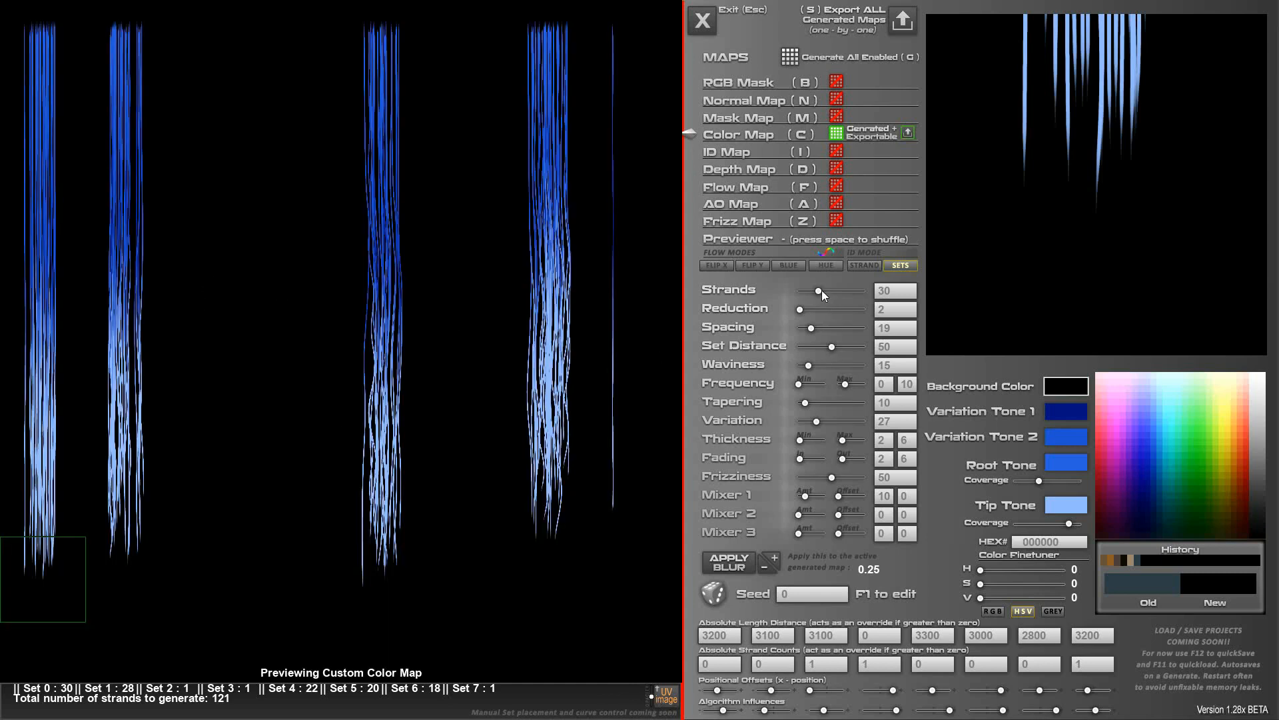
# Raise the strand count to 44 and regenerate the Color Map.
pyautogui.moveTo(822, 290); pyautogui.dragTo(828, 291)
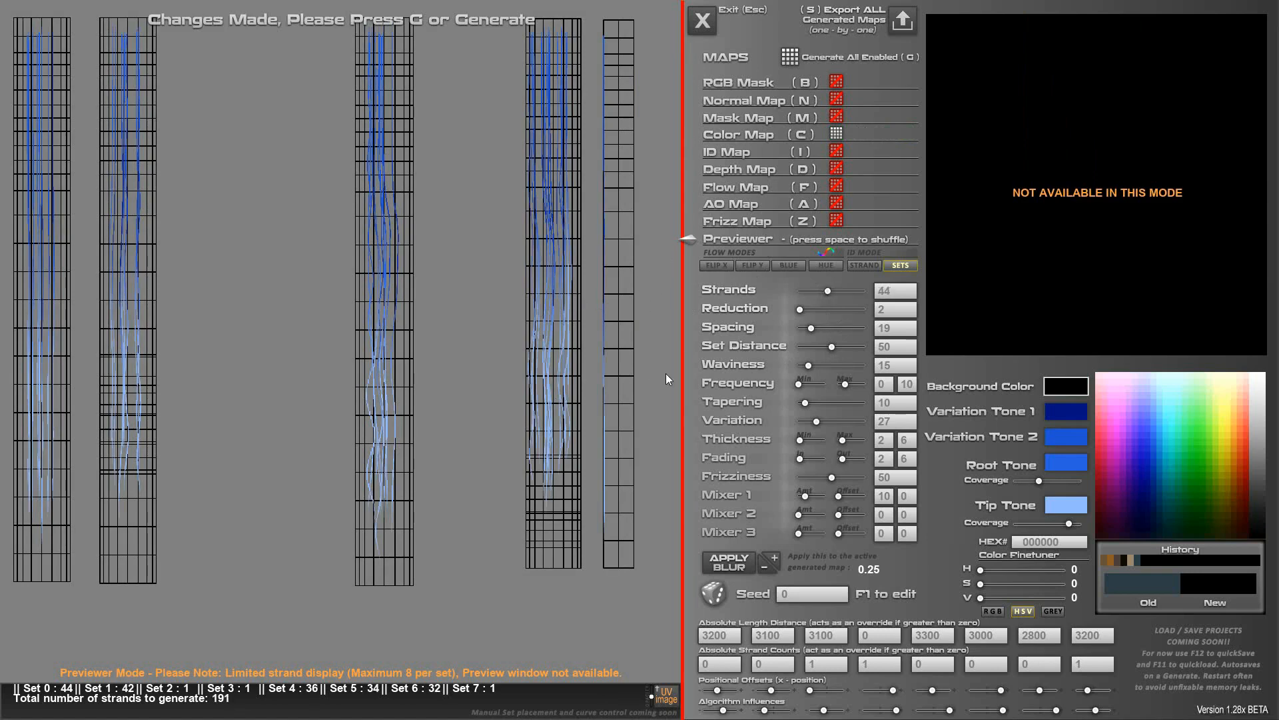
pyautogui.click(750, 134)
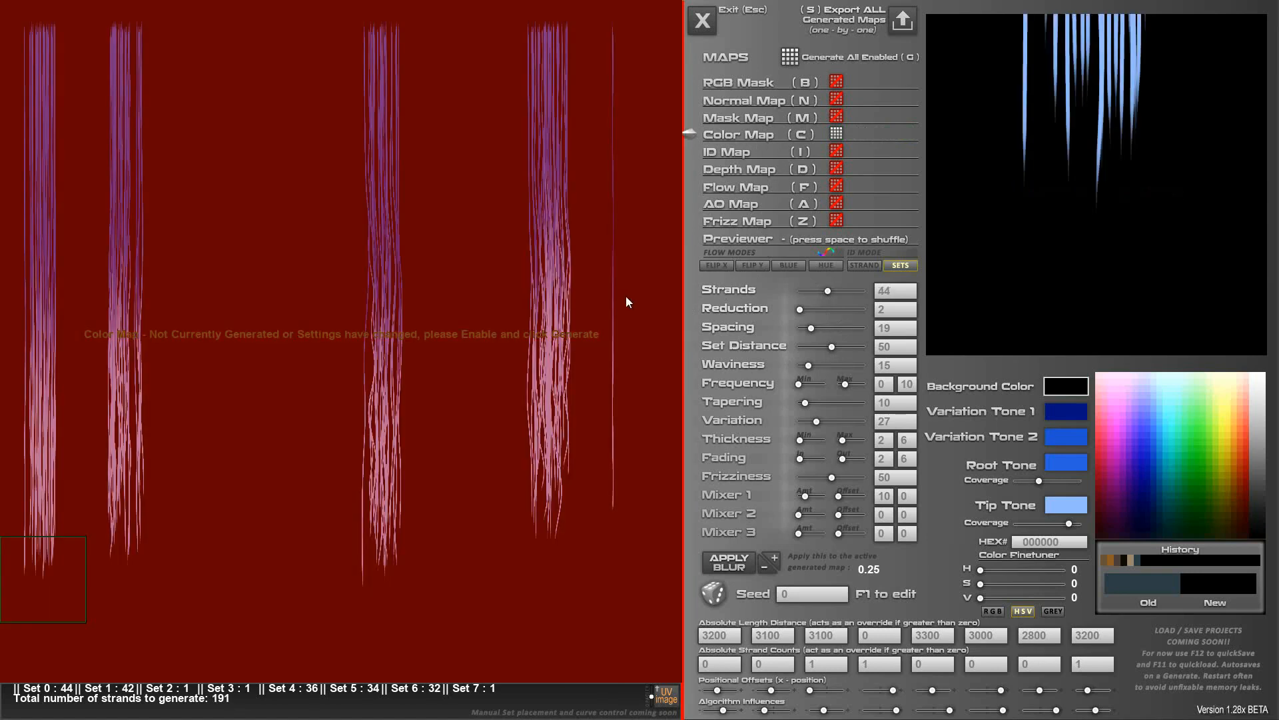
pyautogui.click(793, 61)
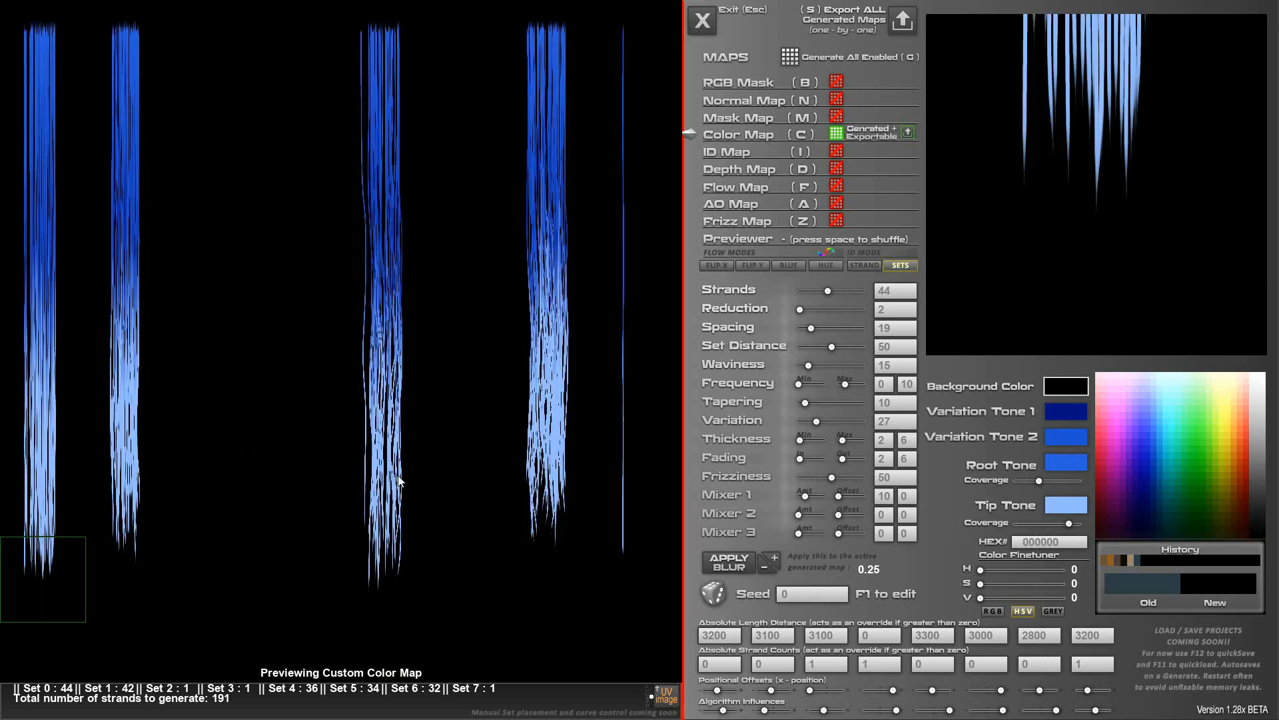
# Shift the x-position offsets of the sixth and seventh strand sets slightly to centre their strands in the fourth UV strip.
pyautogui.click(669, 703)
pyautogui.click(1039, 690)
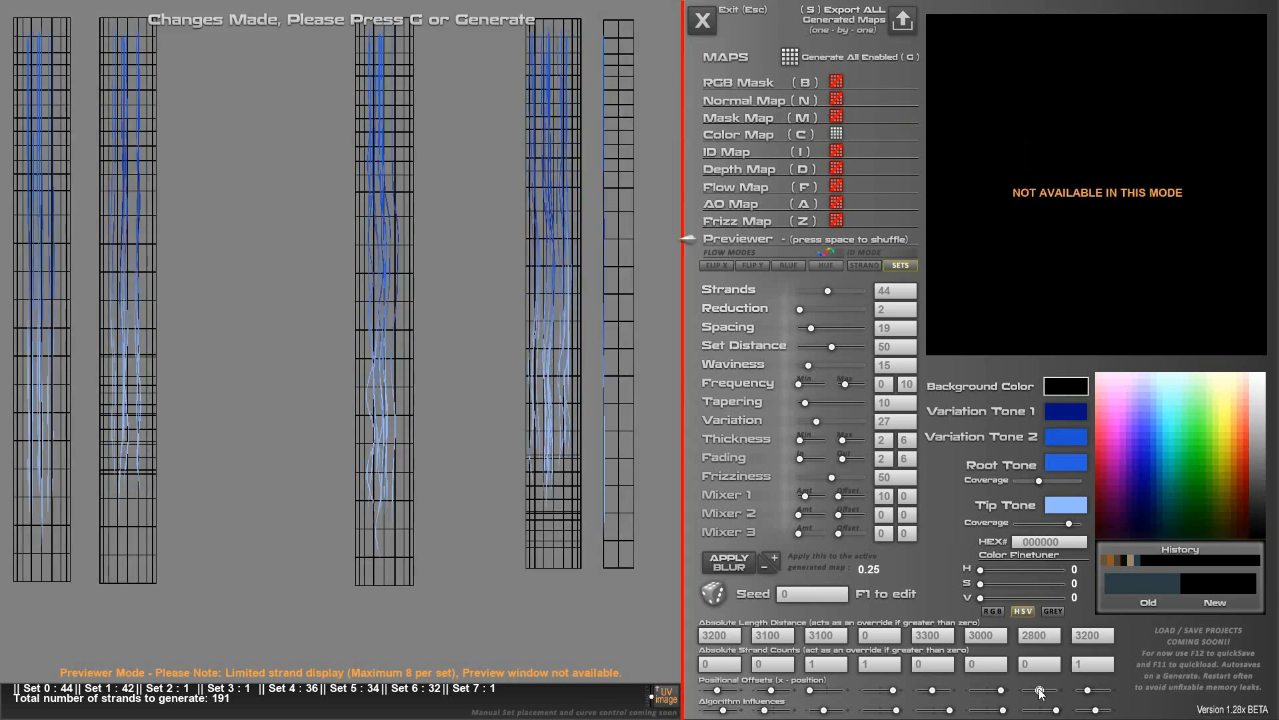
pyautogui.moveTo(1001, 690); pyautogui.dragTo(1004, 689)
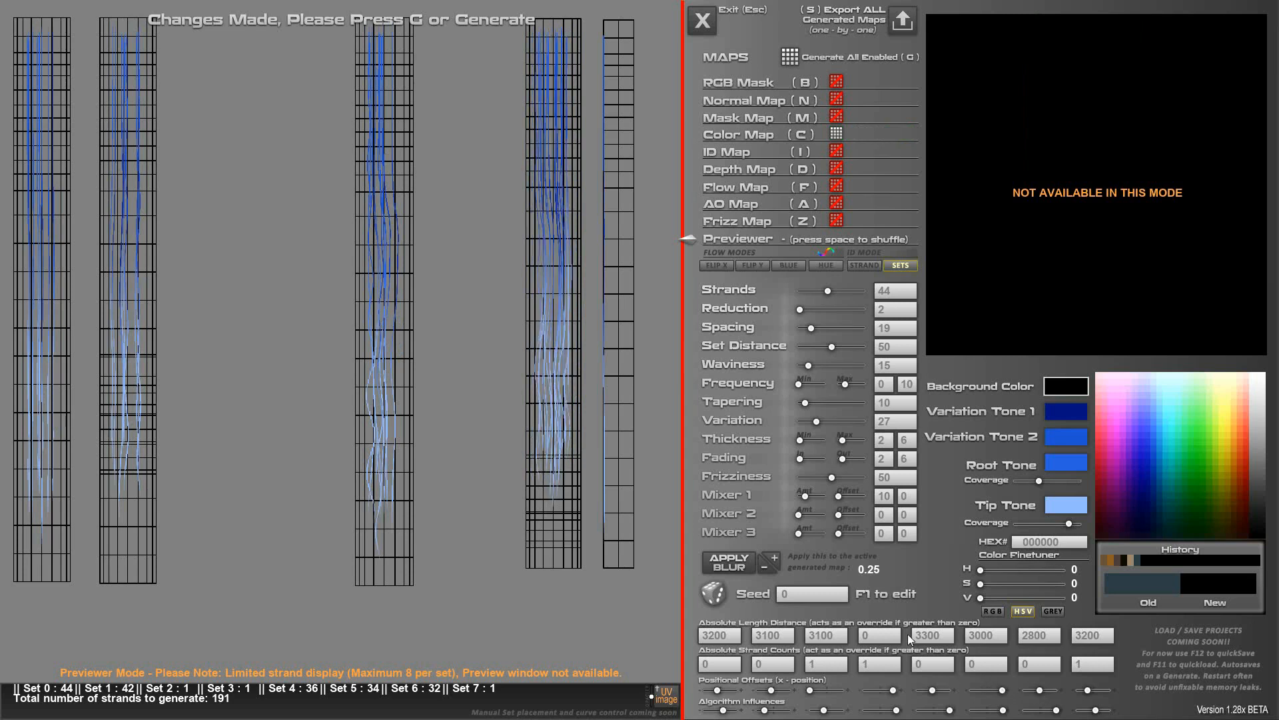
# Generate the Color Map with the shifted sets and compare it against the UV image overlay.
pyautogui.click(790, 59)
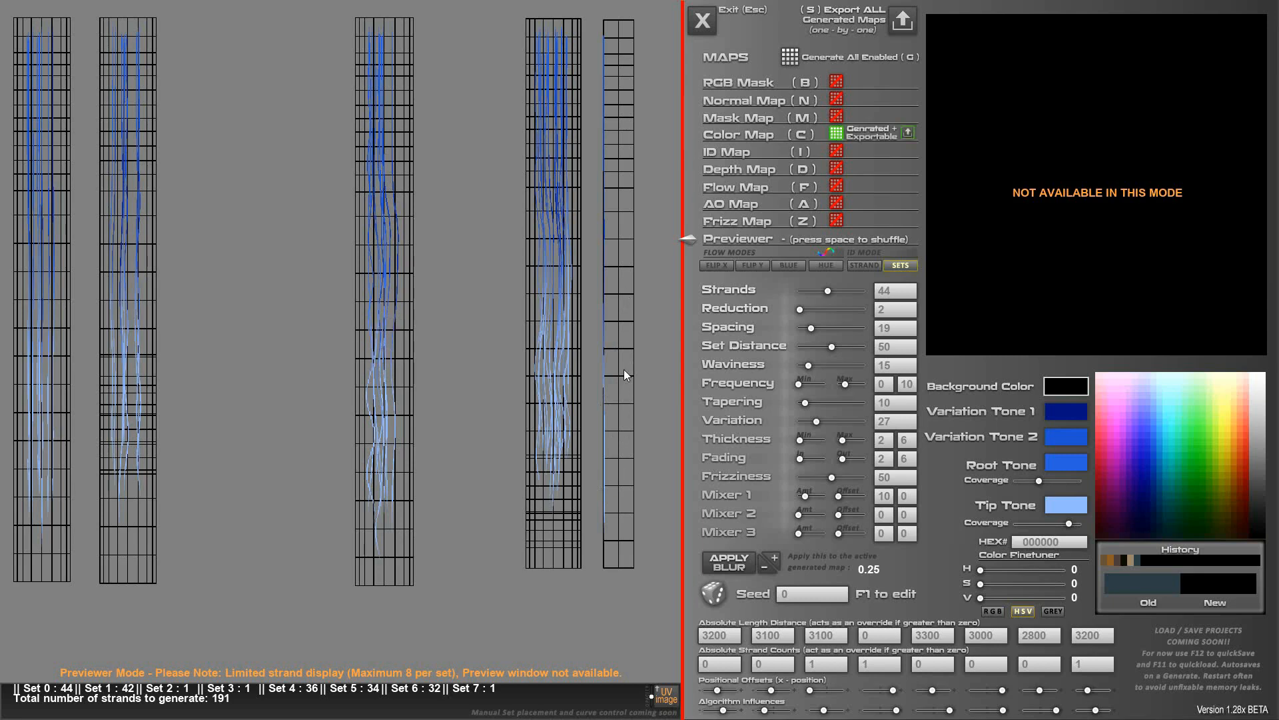
pyautogui.click(768, 133)
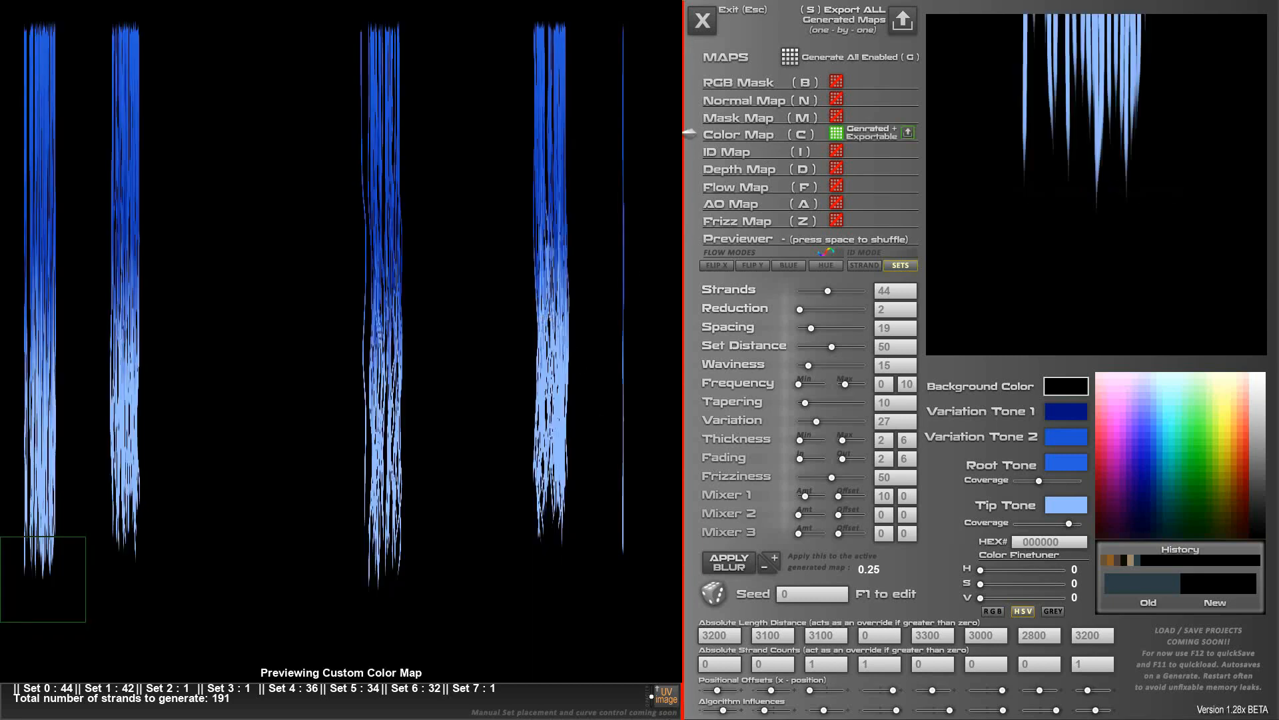
pyautogui.click(666, 697)
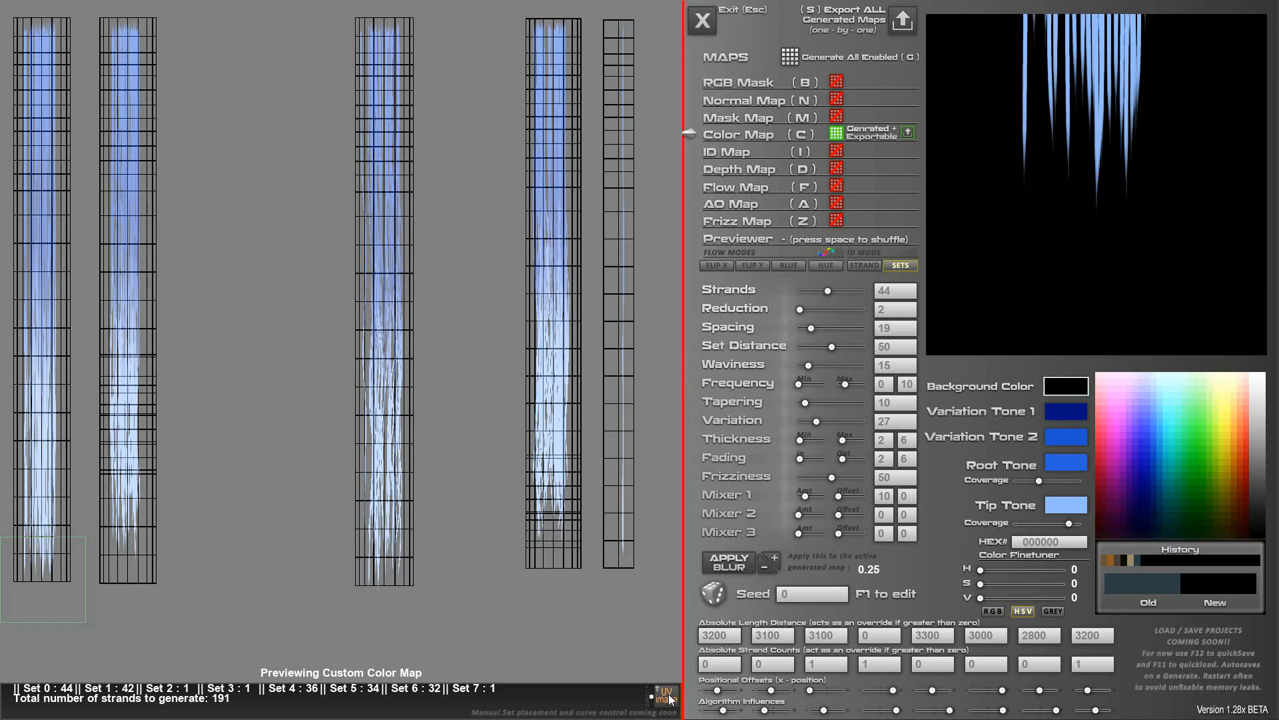
pyautogui.click(667, 696)
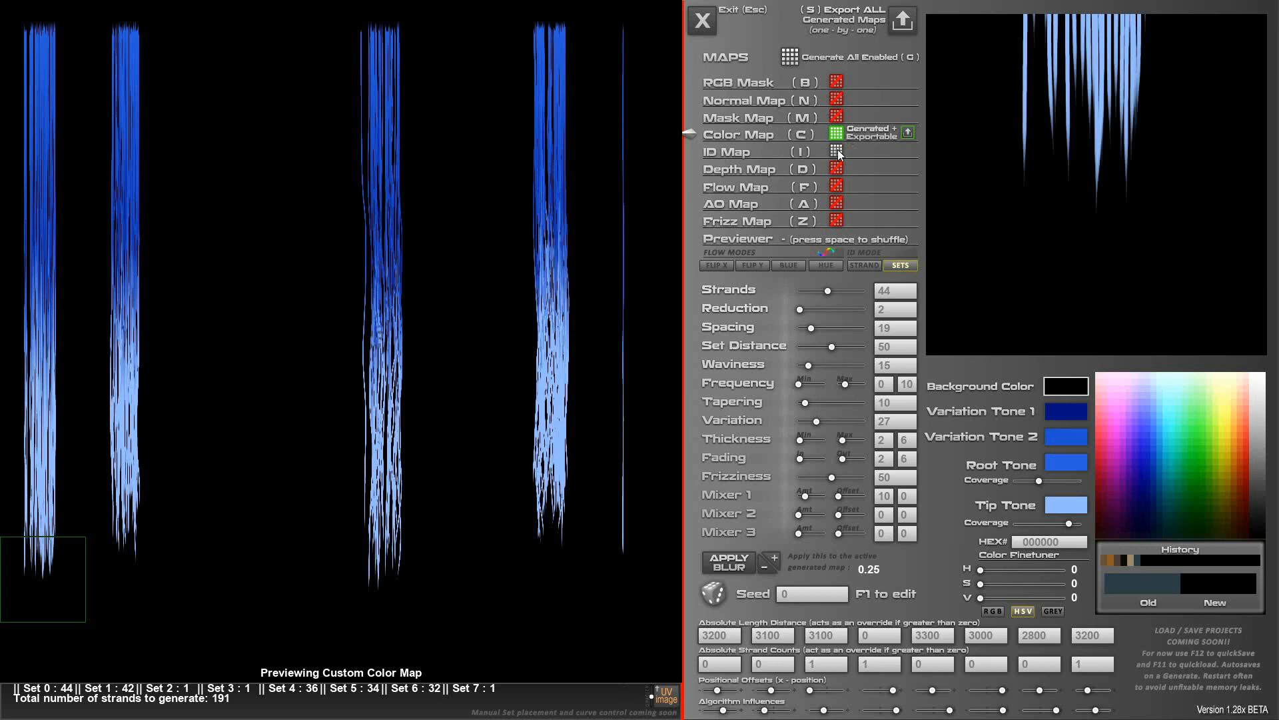
# Switch the ID mode to Strand, enable every map except the Flow Map, and generate all enabled maps.
pyautogui.click(867, 265)
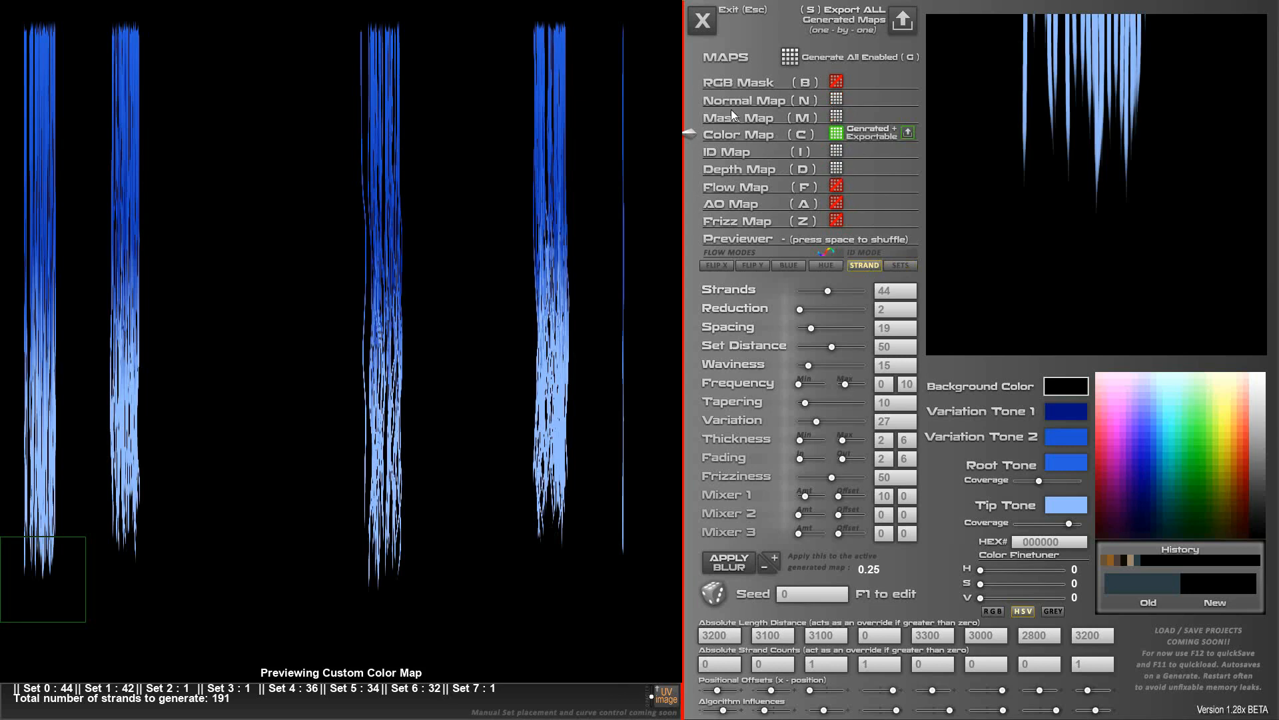
pyautogui.click(835, 82)
pyautogui.click(837, 221)
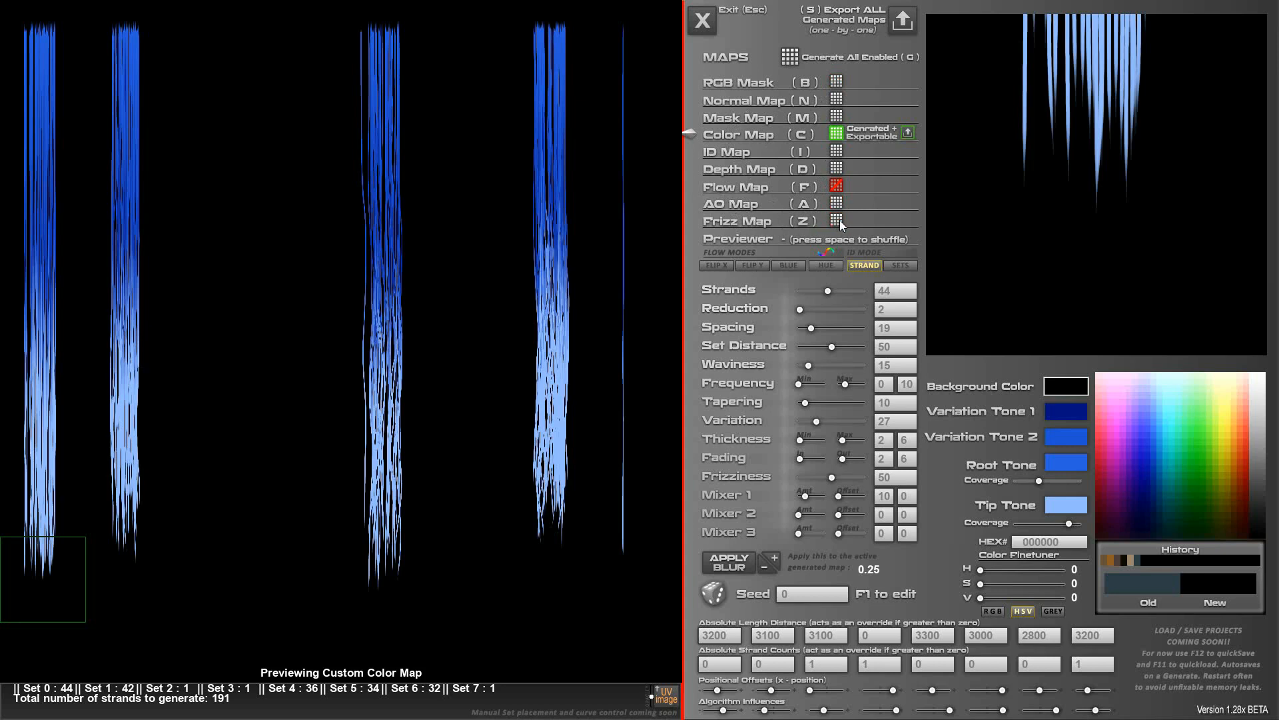
pyautogui.click(791, 58)
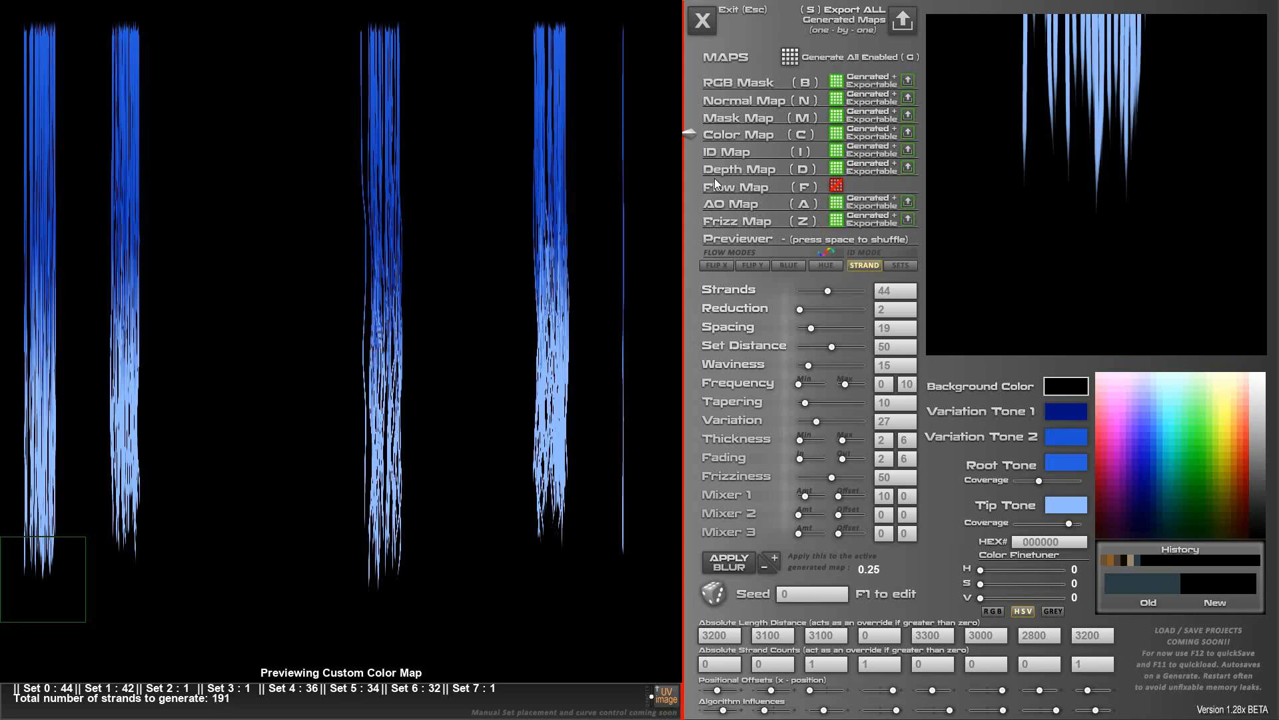
# Preview the generated ID, Depth, AO, Frizz, Mask and Normal maps and the RGB Mask.
pyautogui.click(730, 153)
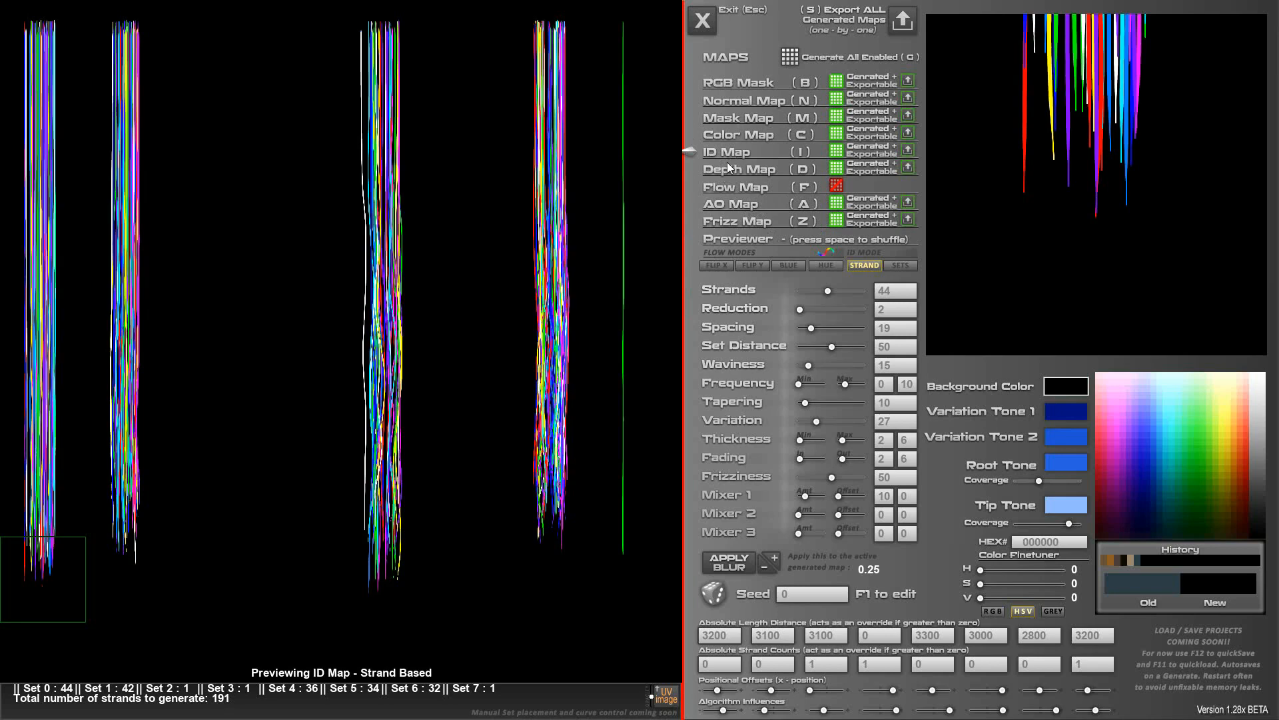
pyautogui.click(726, 168)
pyautogui.click(739, 205)
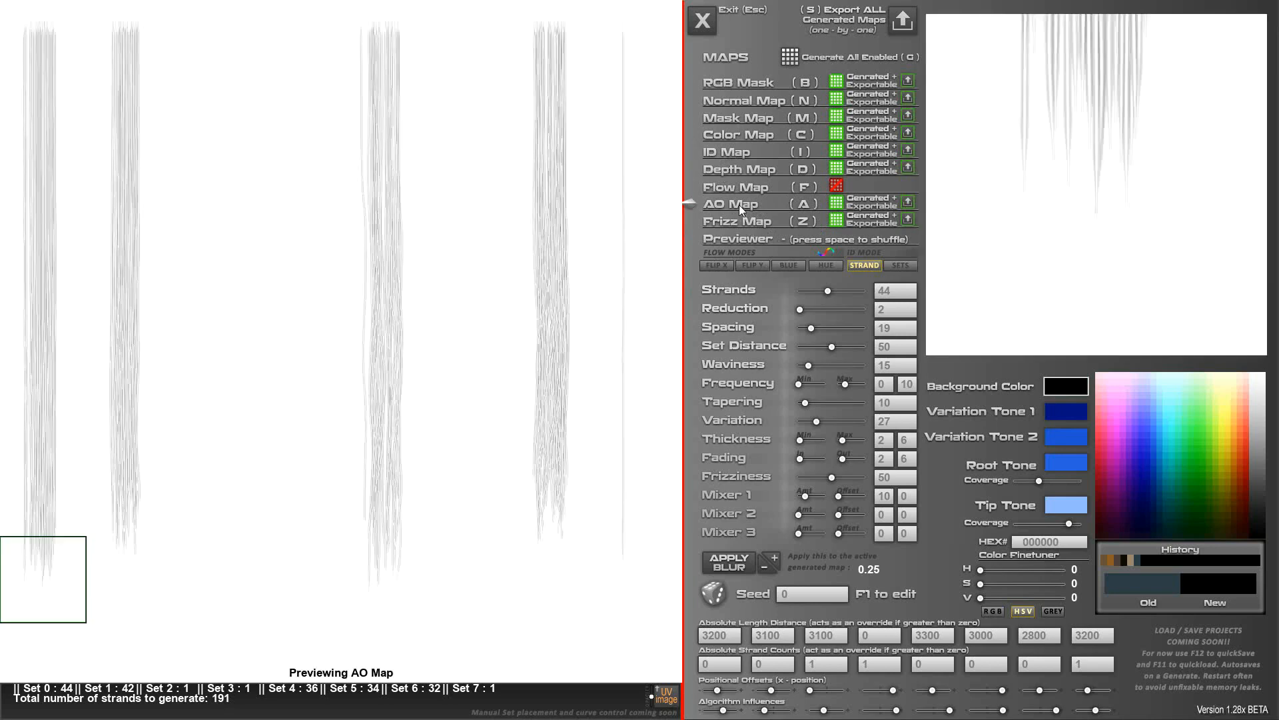
pyautogui.click(739, 223)
pyautogui.click(741, 207)
pyautogui.click(733, 118)
pyautogui.click(737, 101)
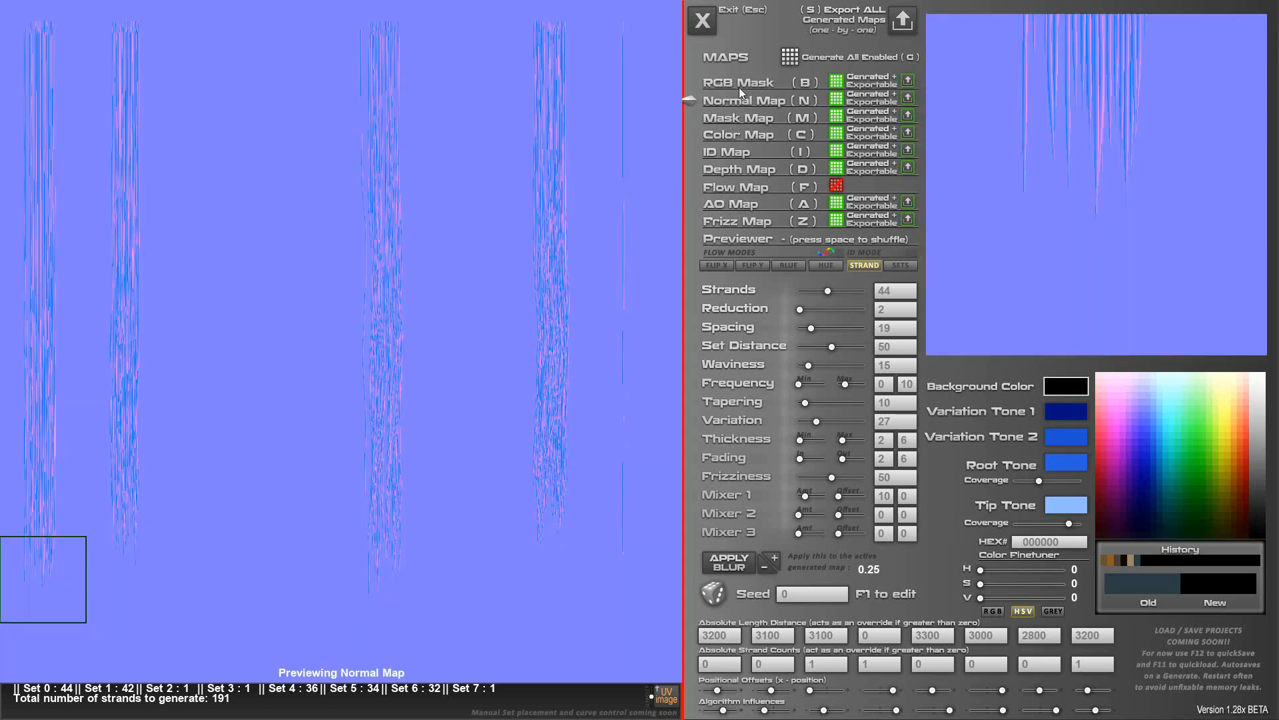
pyautogui.click(738, 86)
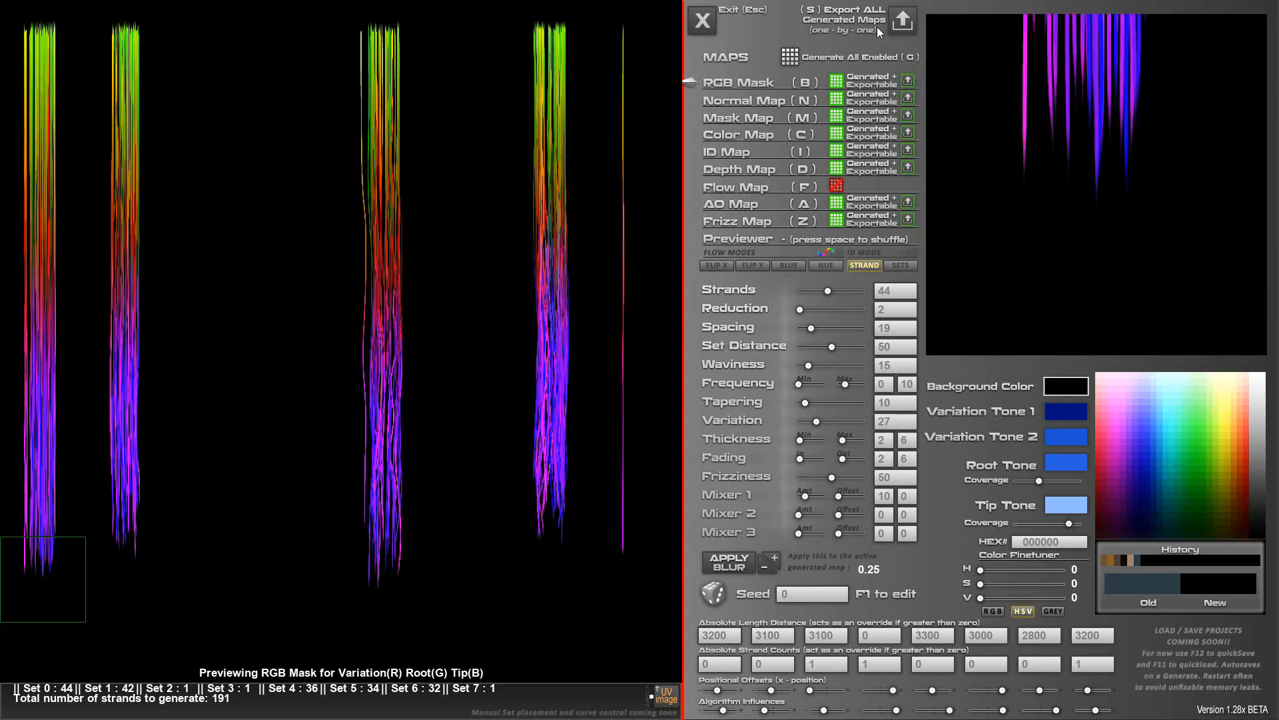
# Start exporting all generated maps and create and open a Set1-30May folder on the Desktop for them.
pyautogui.click(896, 22)
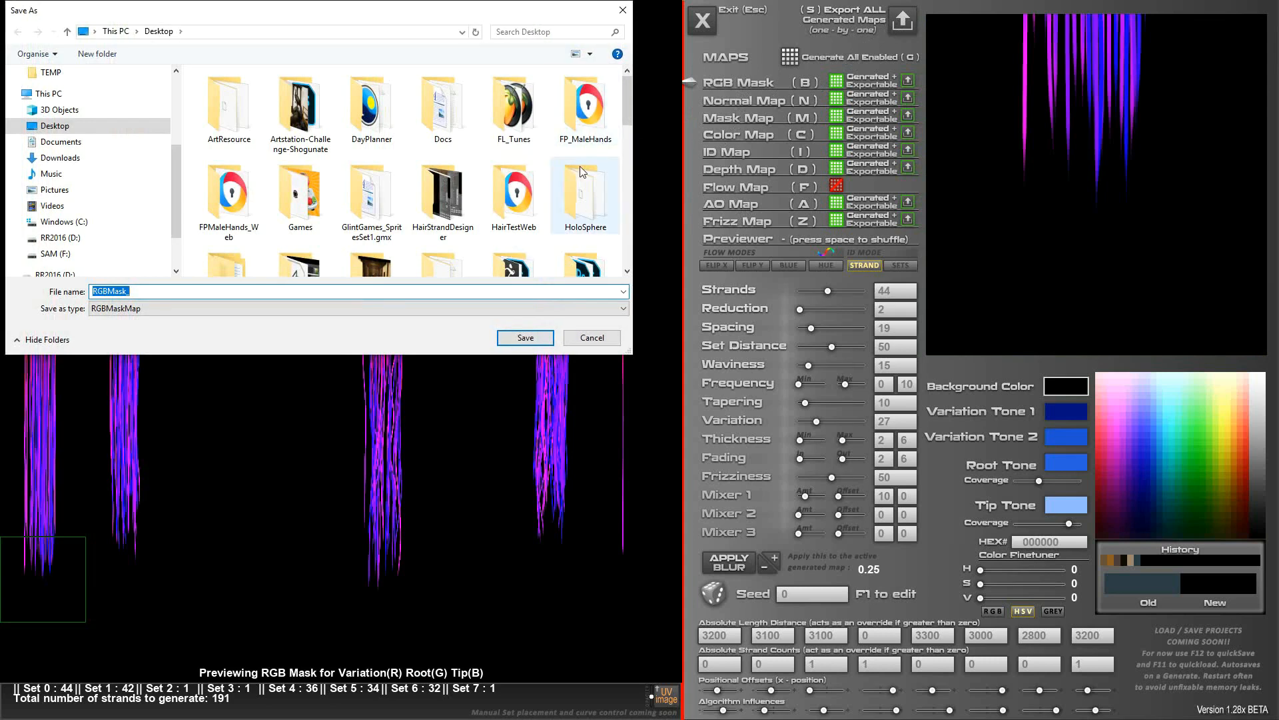
pyautogui.hotkey('ctrl', 'shift', 'n')
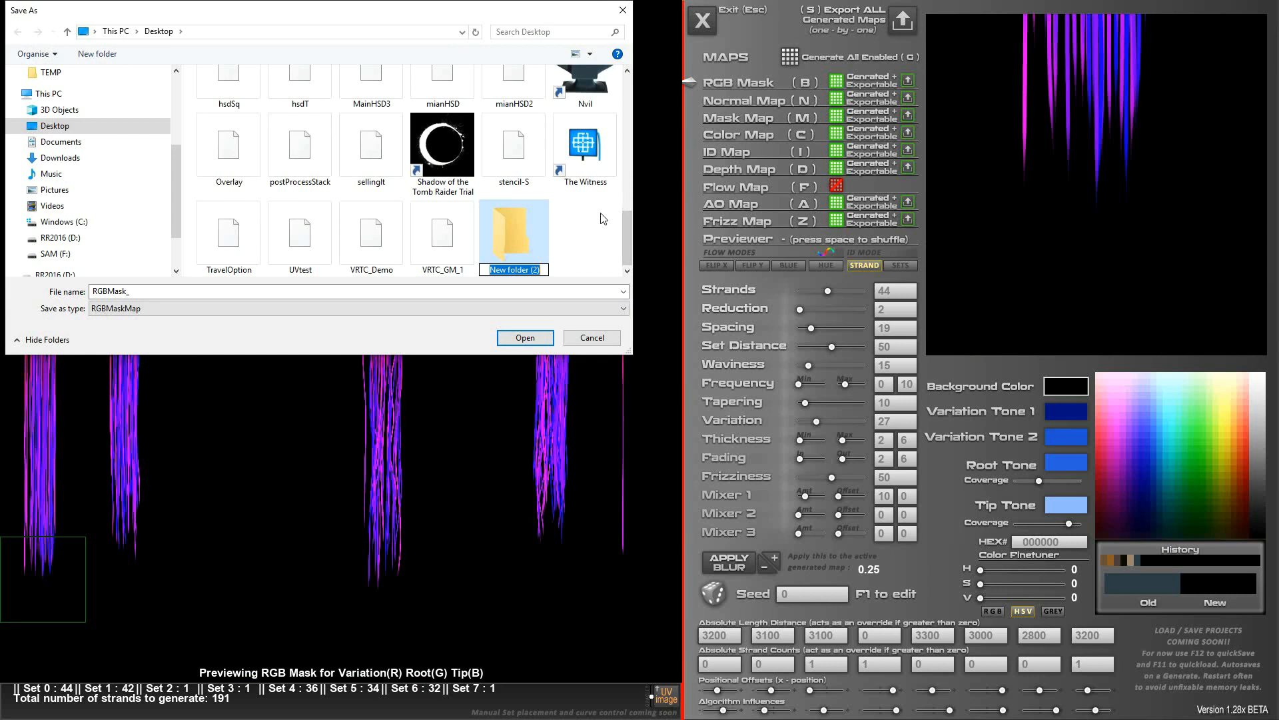
pyautogui.write('Set1)')
pyautogui.press('BackSpace')
pyautogui.write('-30May')
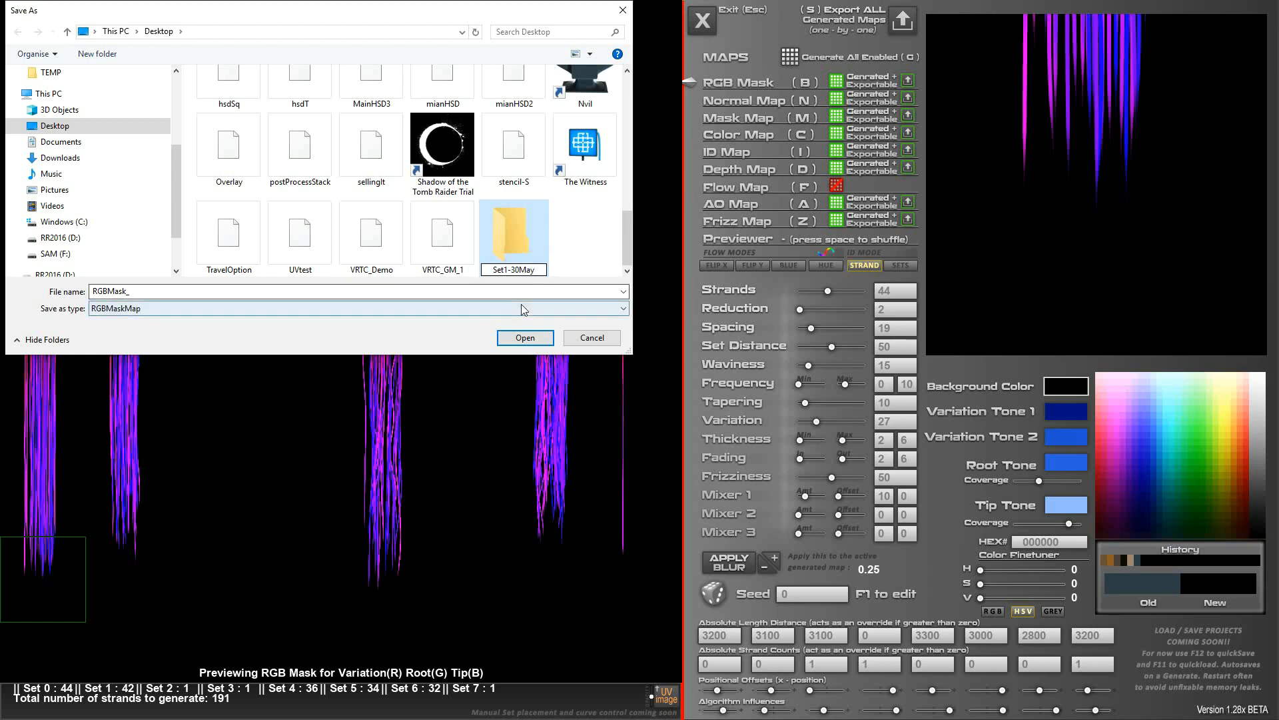
pyautogui.doubleClick(524, 242)
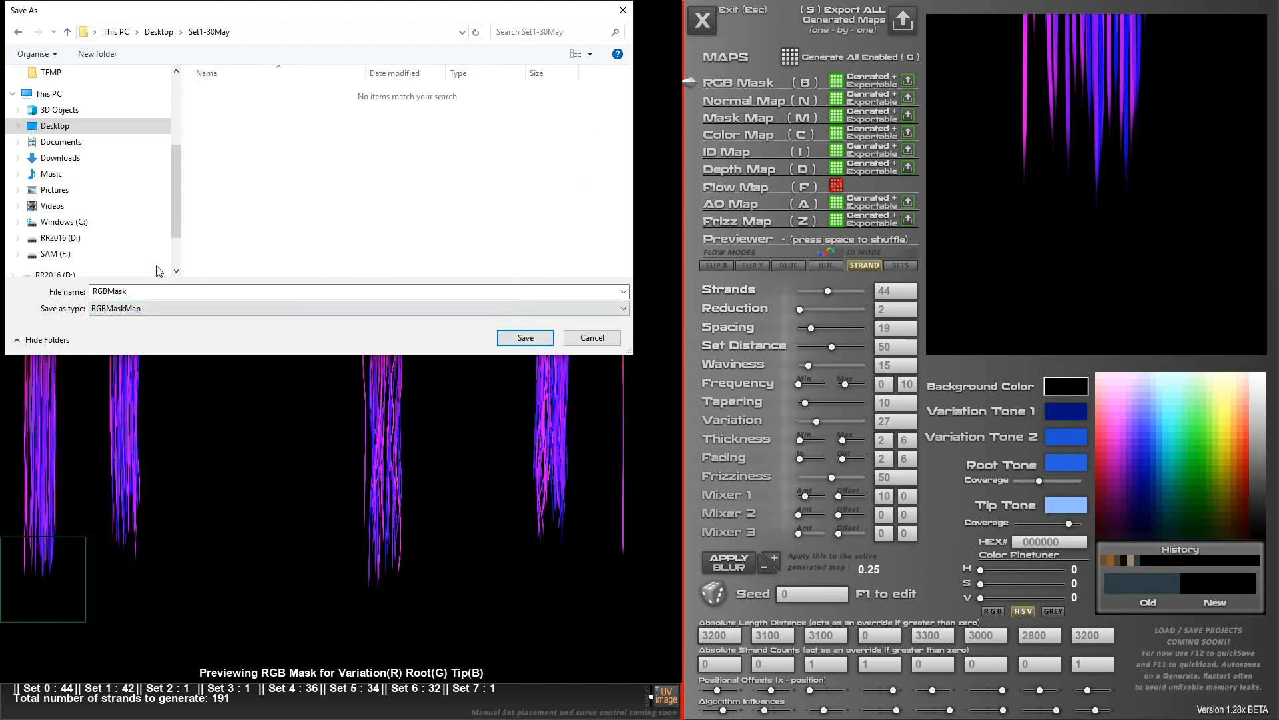
# Save the RGB mask as RGBMask_30May, copying the 30May suffix for reuse.
pyautogui.click(165, 291)
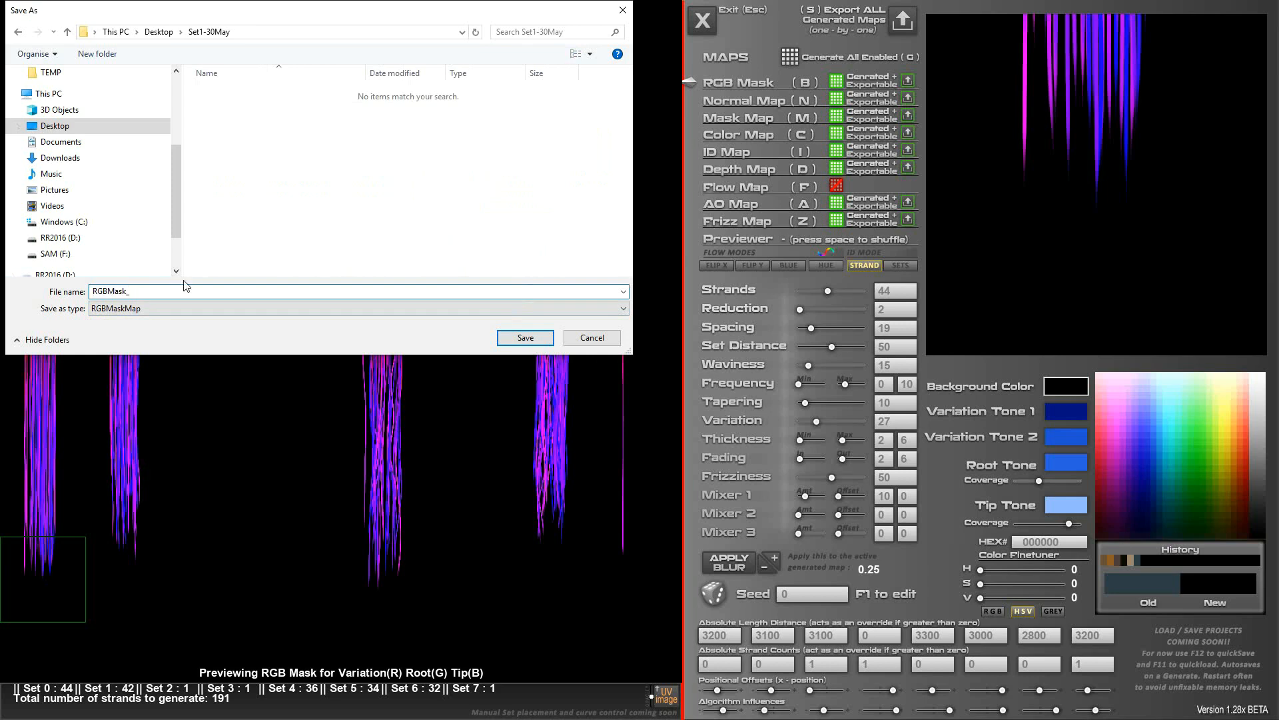
pyautogui.write('30Ma')
pyautogui.hotkey('shift', 'Left')
pyautogui.hotkey('shift', 'Left')
pyautogui.hotkey('shift', 'Left')
pyautogui.hotkey('shift', 'Left')
pyautogui.hotkey('shift', 'Left')
pyautogui.hotkey('ctrl', 'c')
pyautogui.click(525, 338)
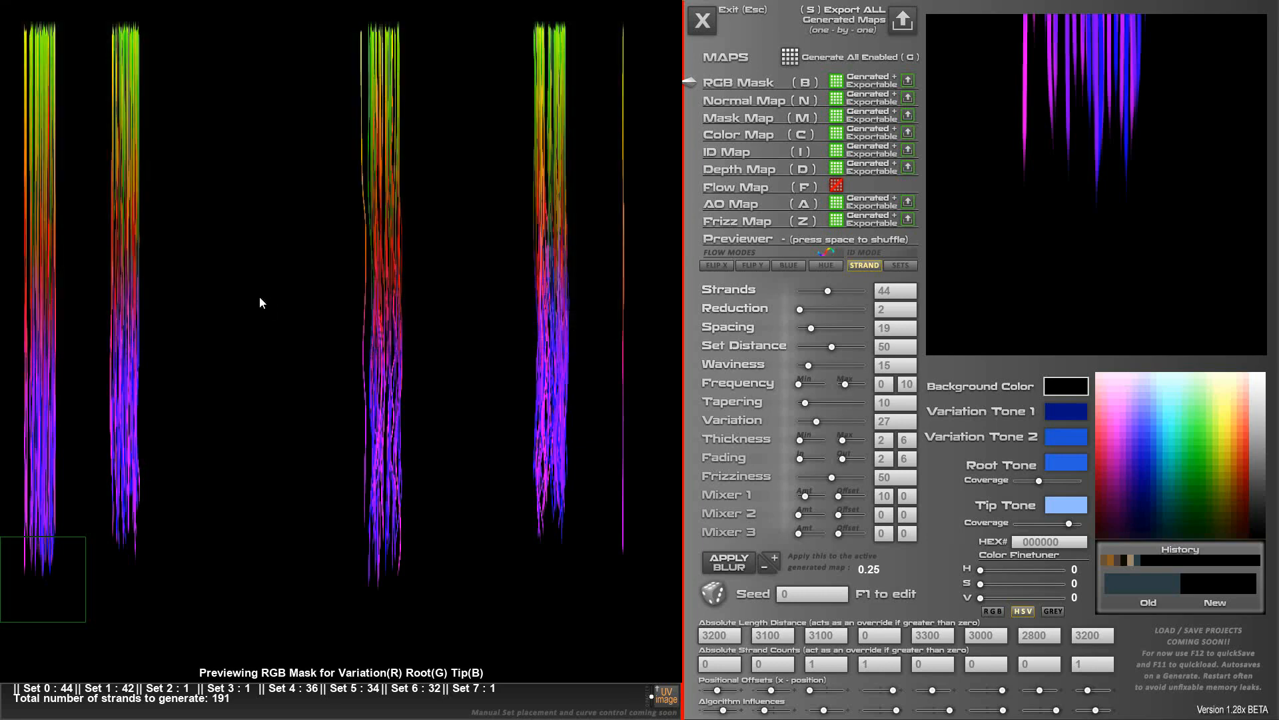
# Save the normal map as NORM_30May and the ID map as ID_30May.
pyautogui.click(258, 297)
pyautogui.hotkey('ctrl', 'v')
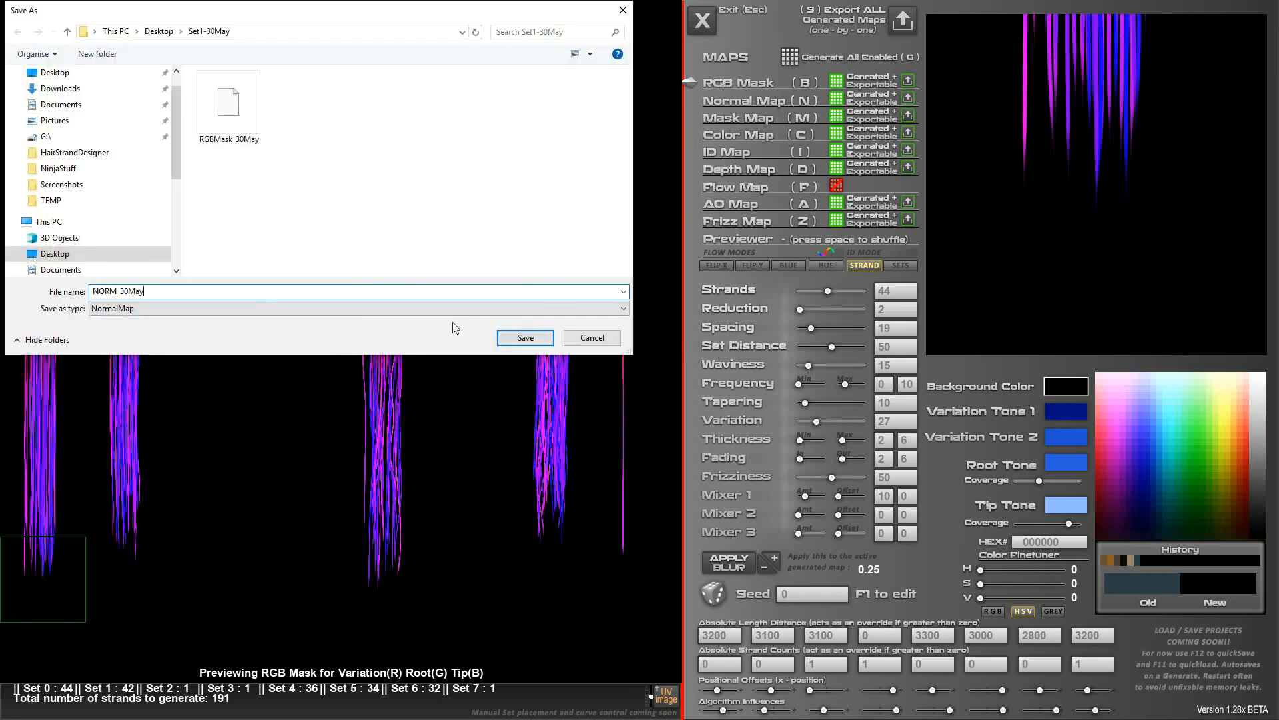
pyautogui.click(505, 333)
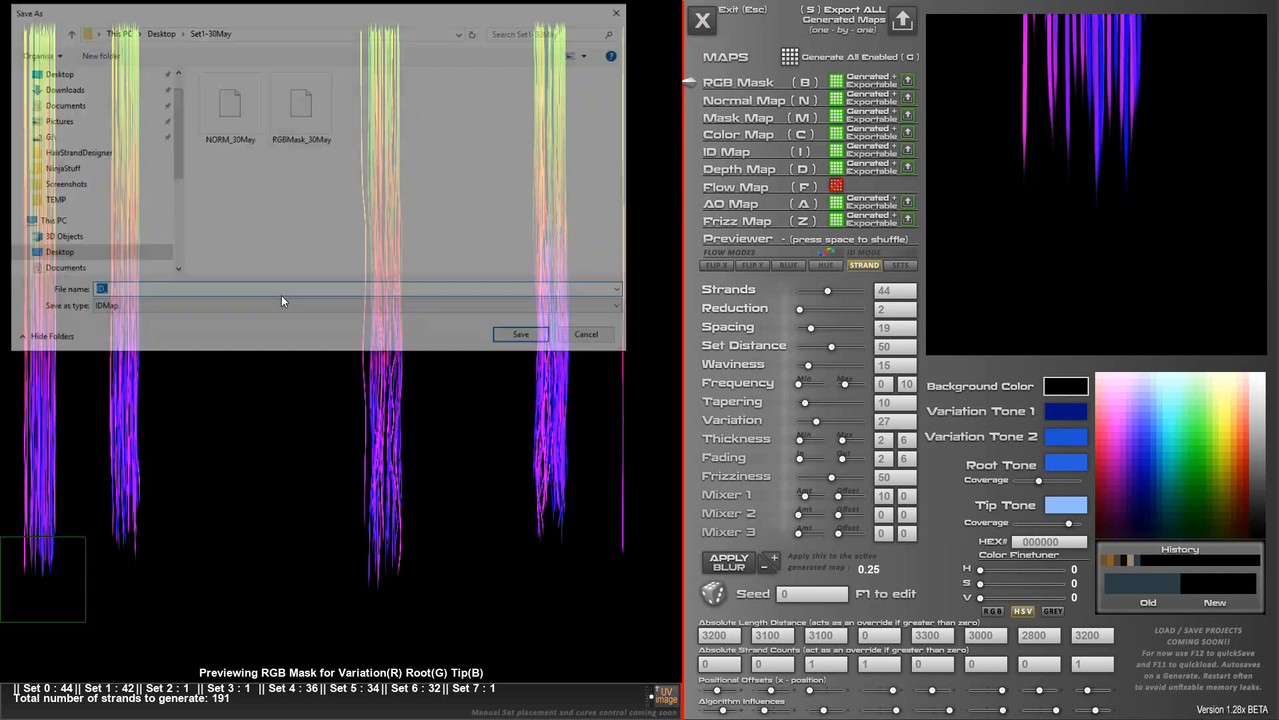
pyautogui.click(281, 296)
pyautogui.hotkey('ctrl', 'v')
pyautogui.click(509, 336)
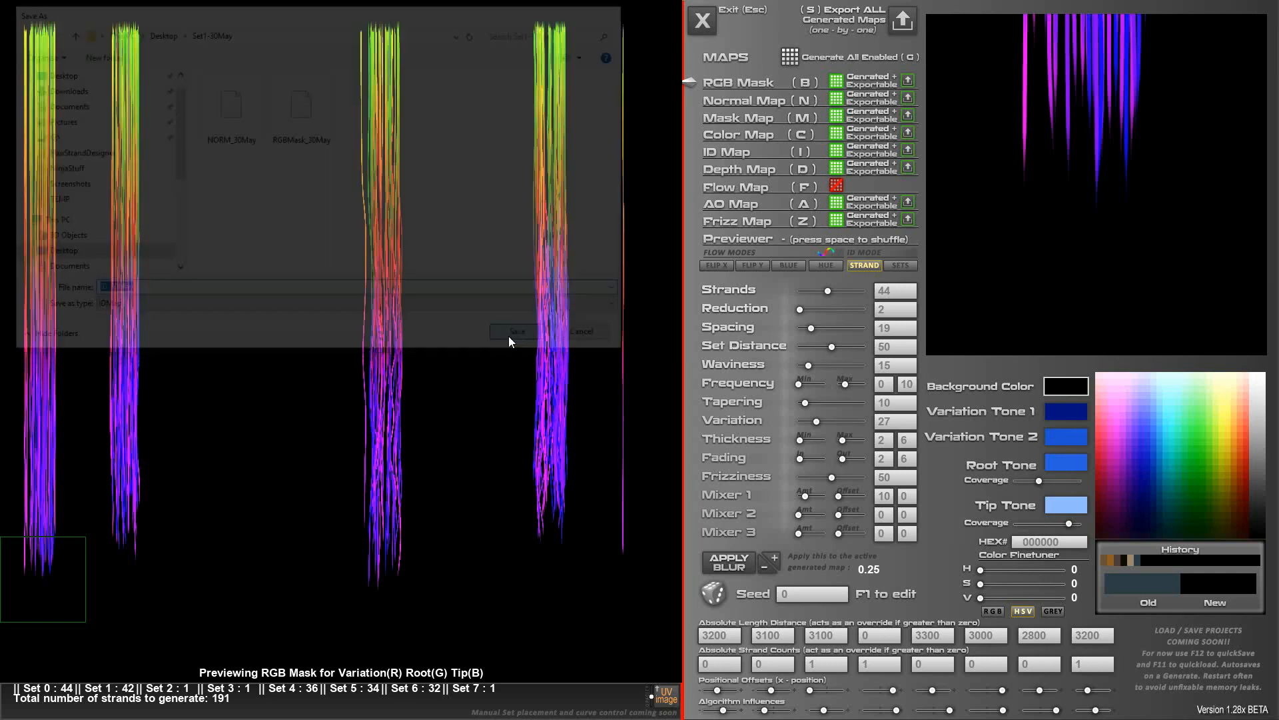
# Save the color map as COLOR_30May and the mask map as MASK_30May.
pyautogui.click(352, 289)
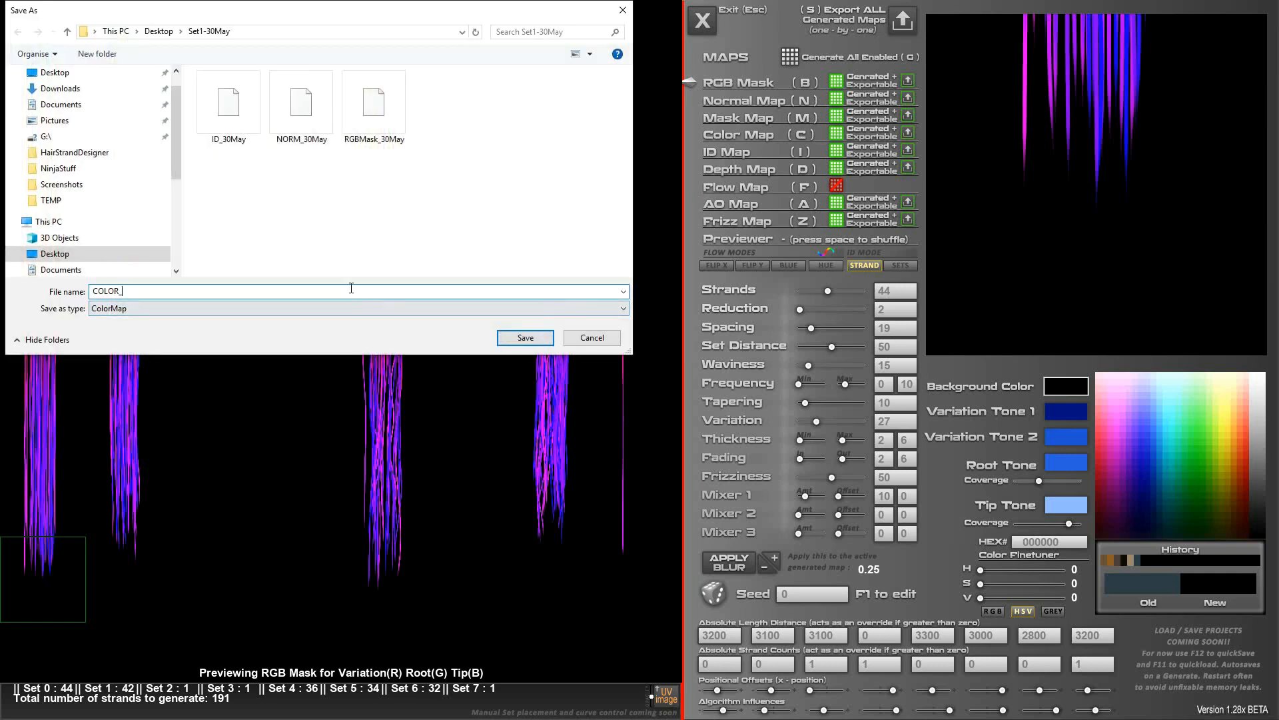
pyautogui.hotkey('ctrl', 'v')
pyautogui.click(526, 337)
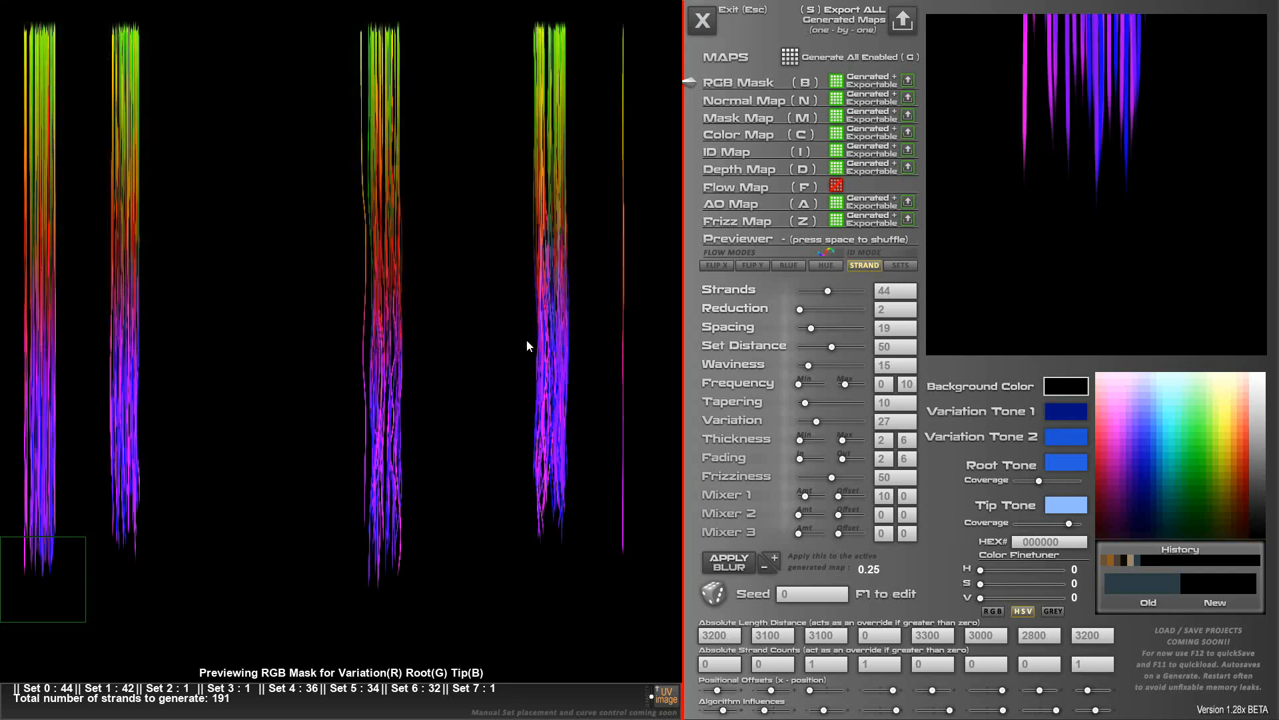
pyautogui.click(353, 291)
pyautogui.hotkey('ctrl', 'v')
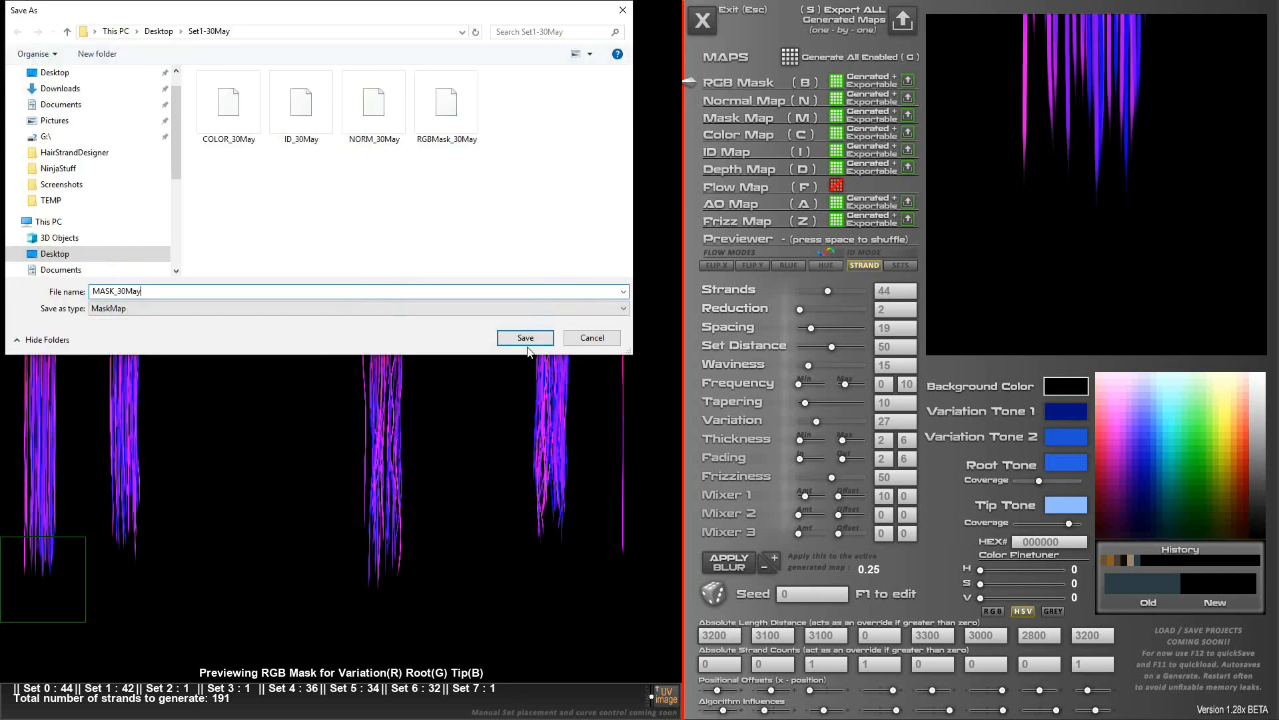
pyautogui.click(524, 338)
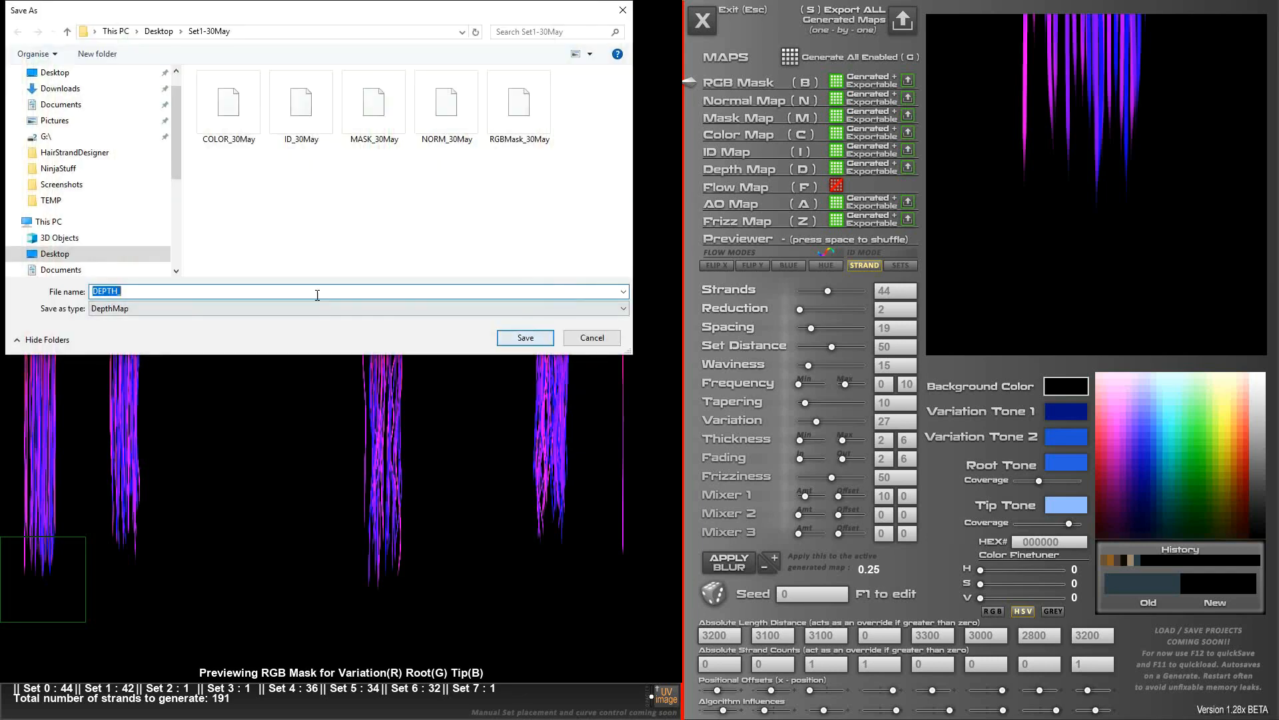
# Save the depth map as DEPTH_30May and the AO map as AO_30May.
pyautogui.click(317, 291)
pyautogui.hotkey('ctrl', 'v')
pyautogui.click(525, 337)
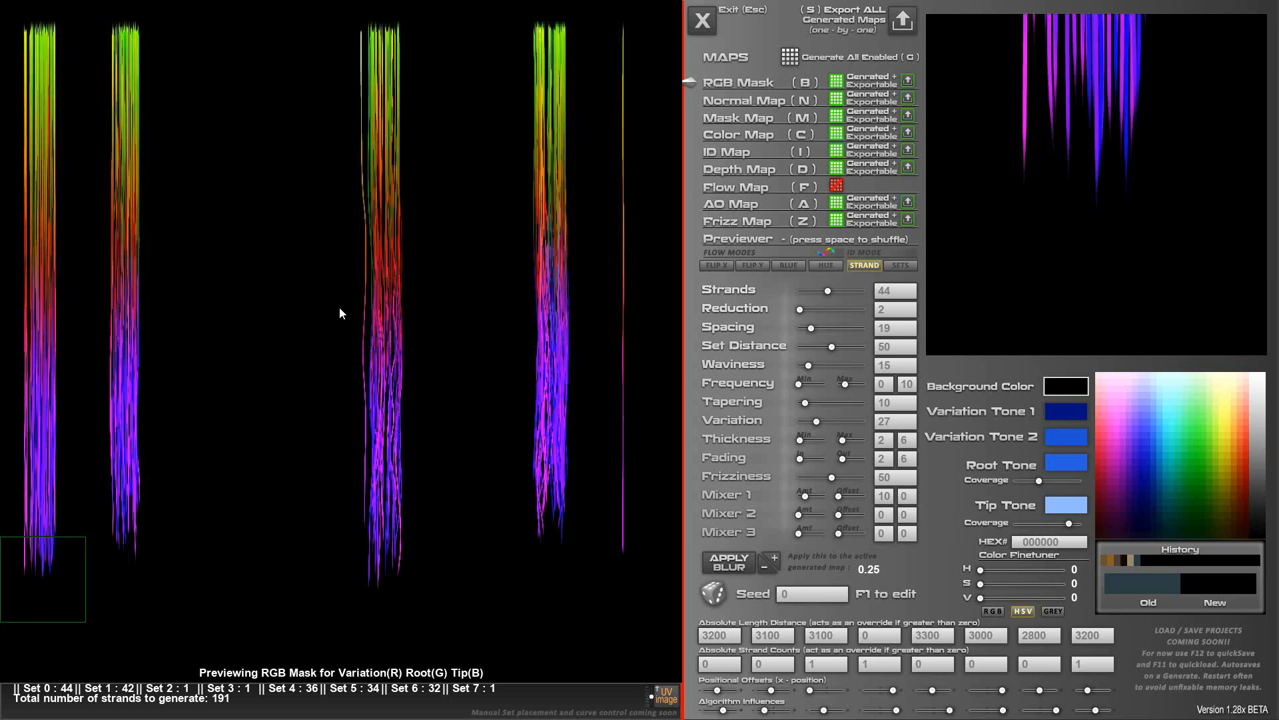
pyautogui.click(343, 292)
pyautogui.hotkey('ctrl', 'v')
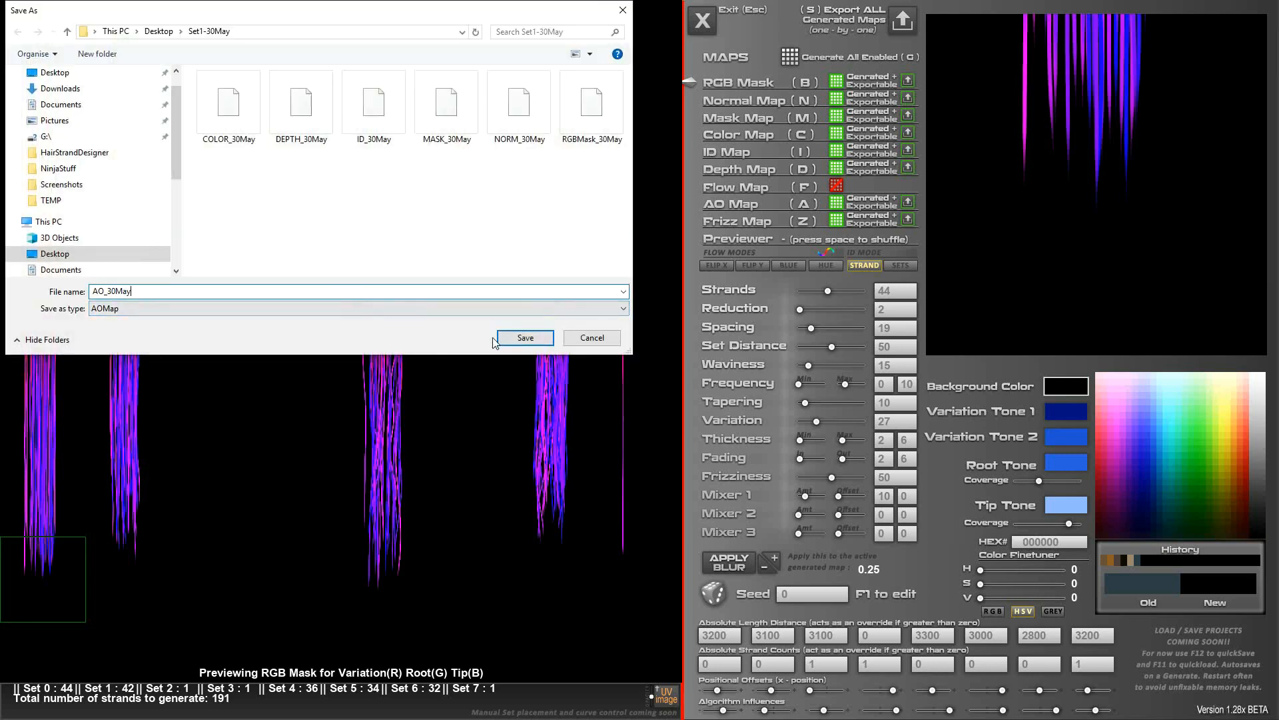
pyautogui.click(537, 340)
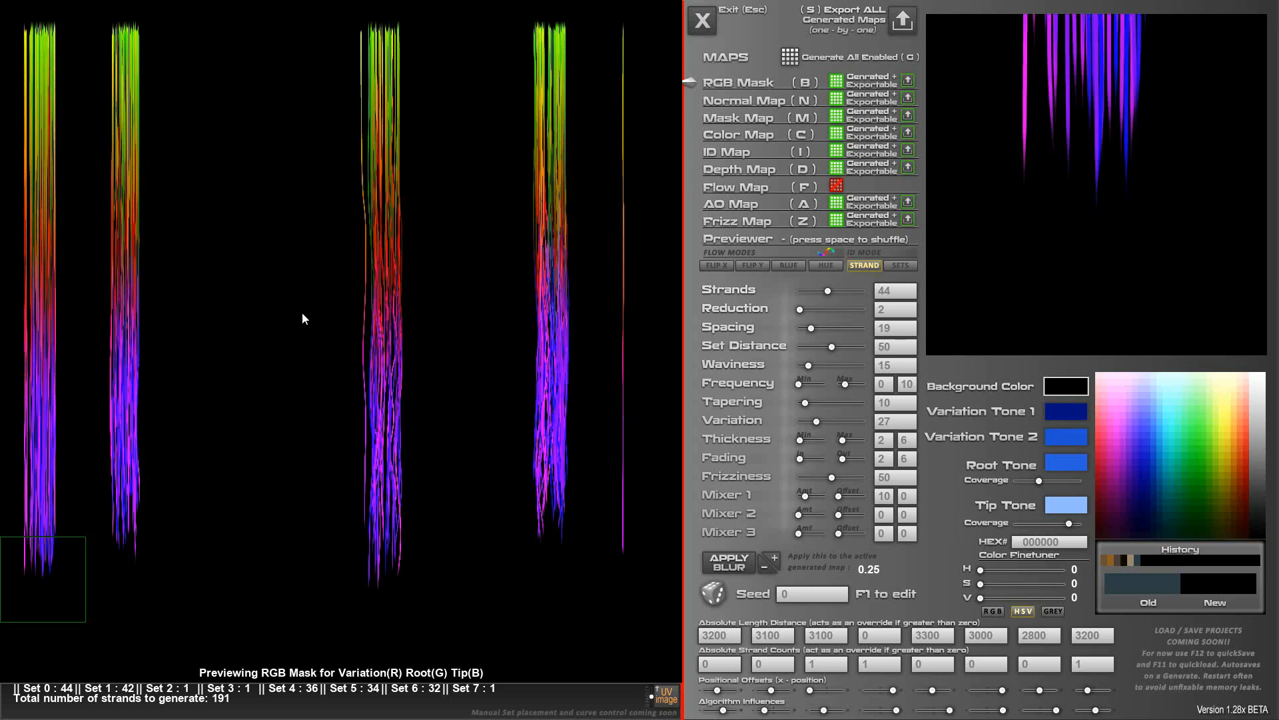
# Save the frizz map as FRIZZ_30May.
pyautogui.click(305, 291)
pyautogui.hotkey('ctrl', 'v')
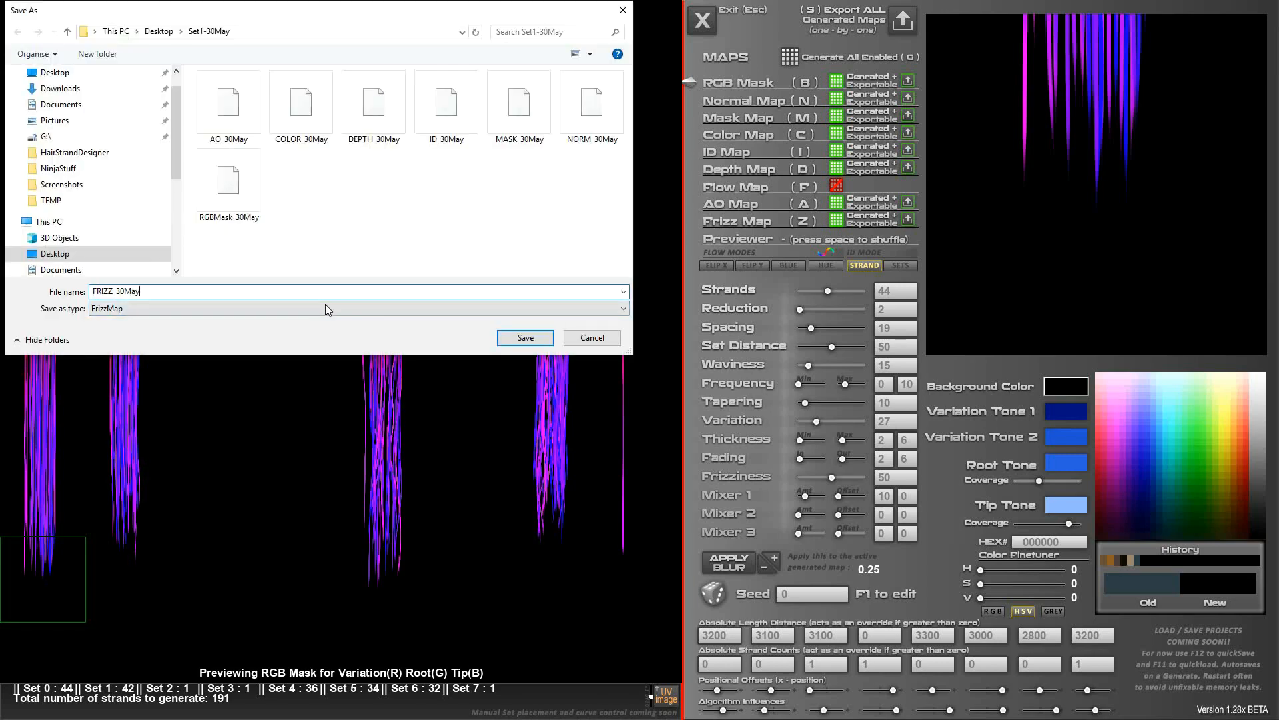
pyautogui.click(521, 339)
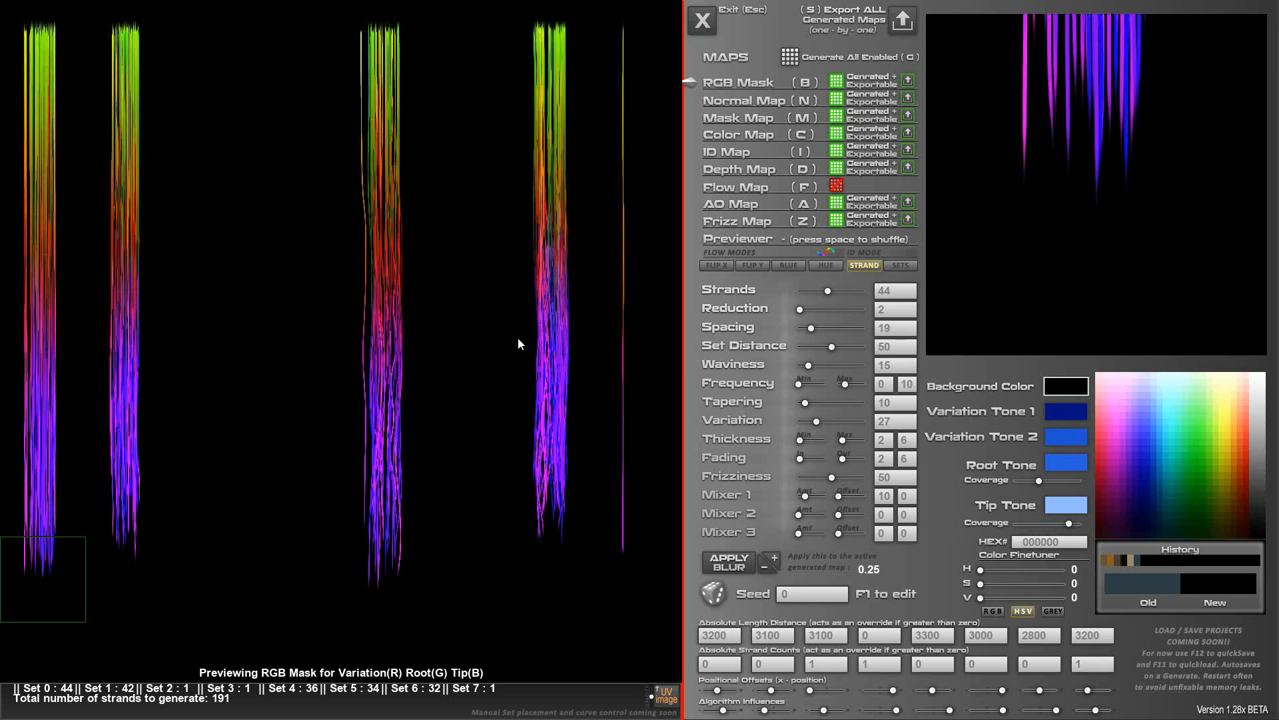
# Cancel saving the HSD project file and exit the hair designer.
pyautogui.click(147, 291)
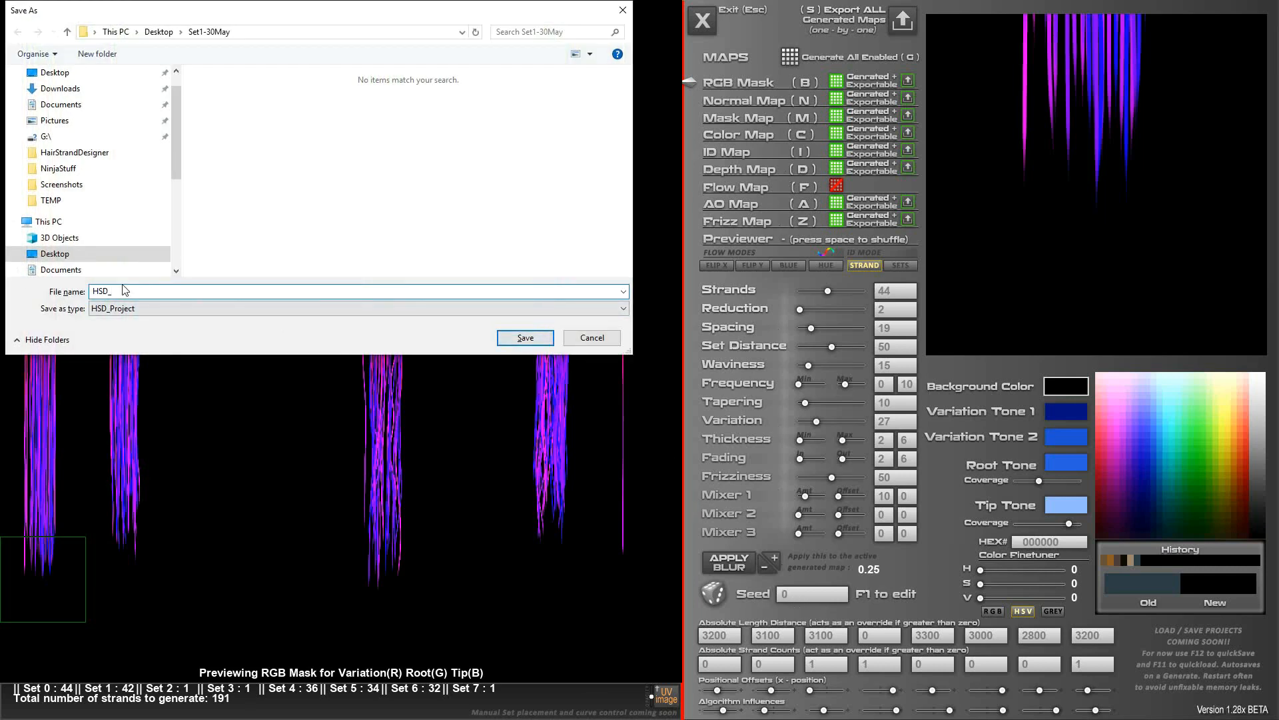
pyautogui.click(592, 338)
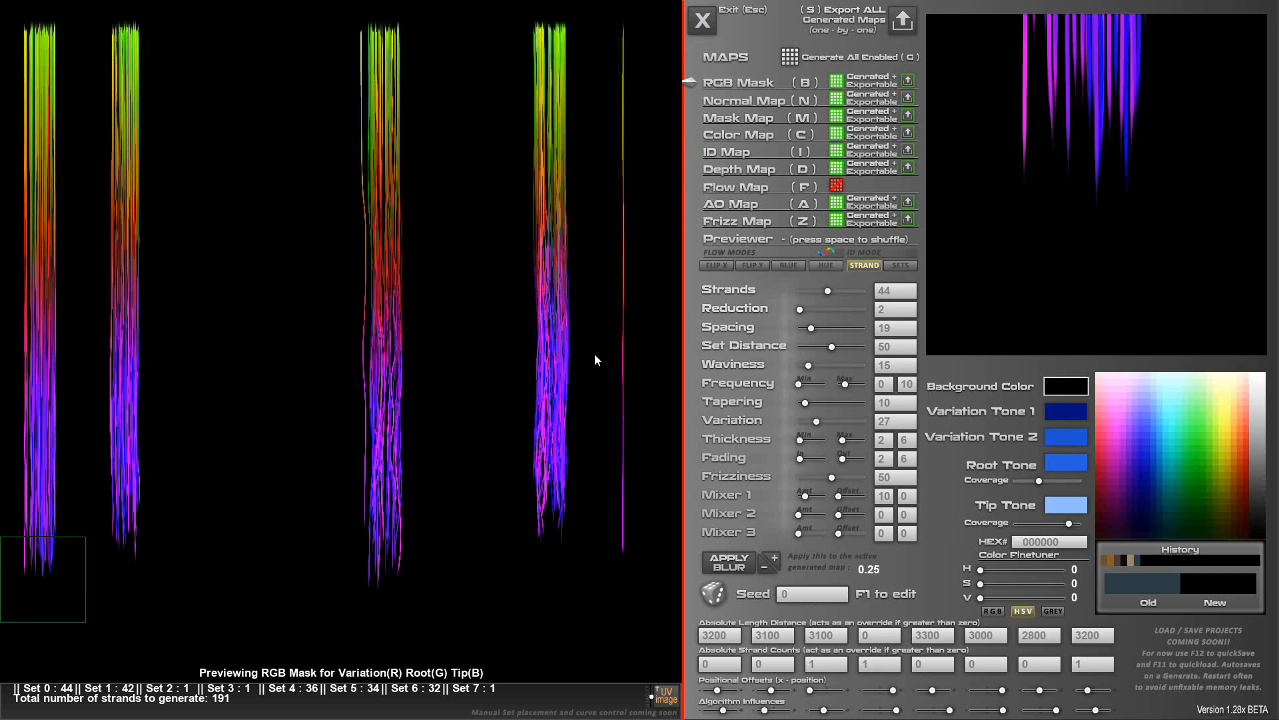
pyautogui.click(705, 26)
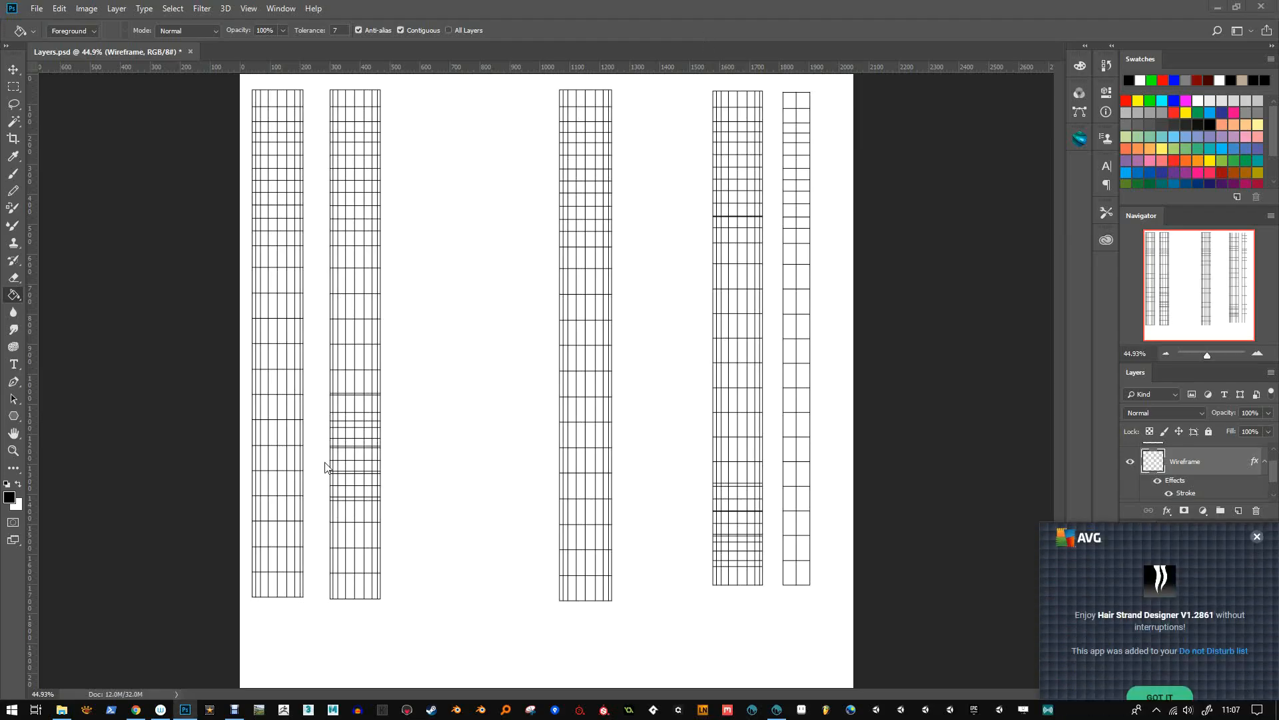
# Relaunch HairStrand_Designer_V1_2861 from its Downloads folder, restore the previous settings and generate all enabled maps.
pyautogui.click(62, 709)
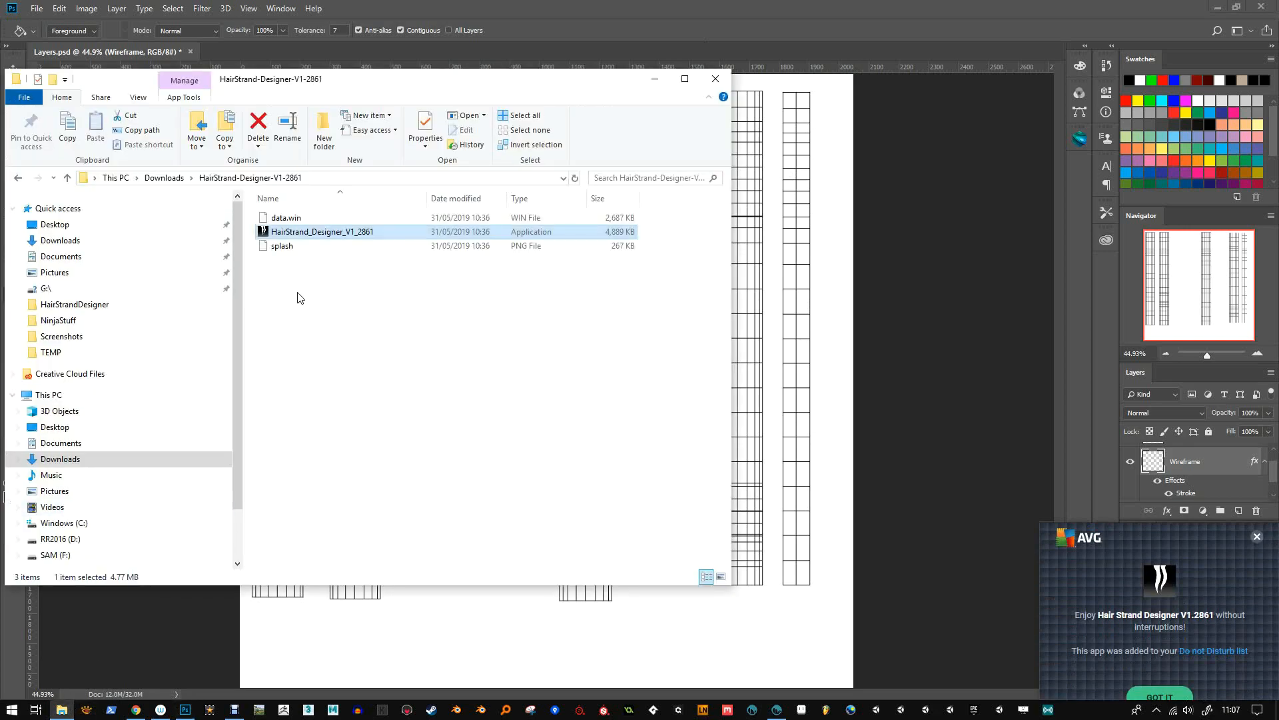
pyautogui.doubleClick(313, 234)
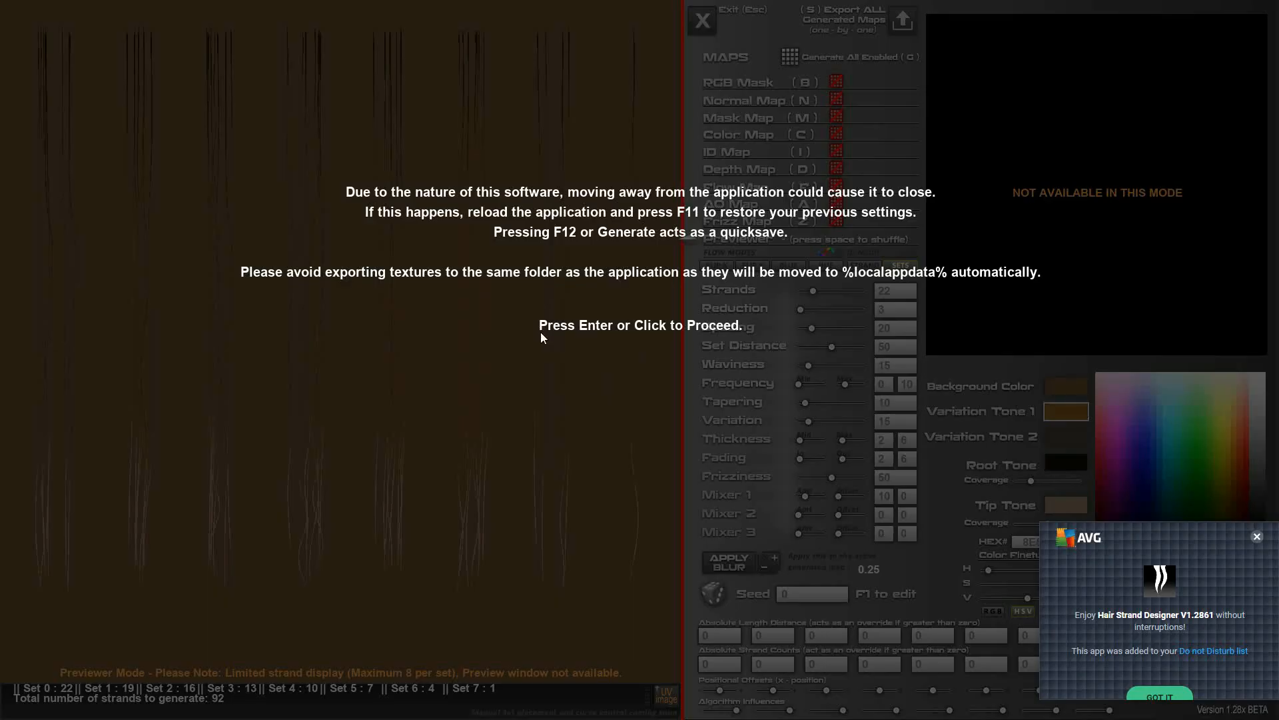
pyautogui.click(524, 343)
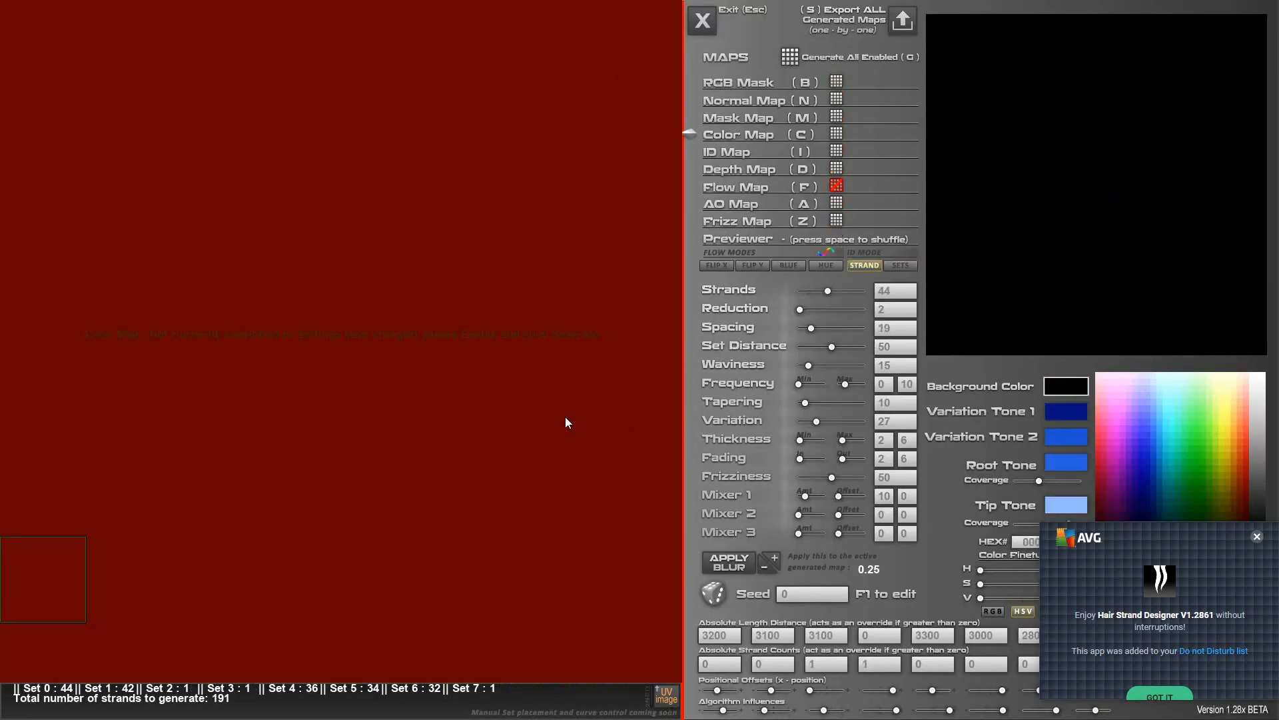
pyautogui.click(795, 60)
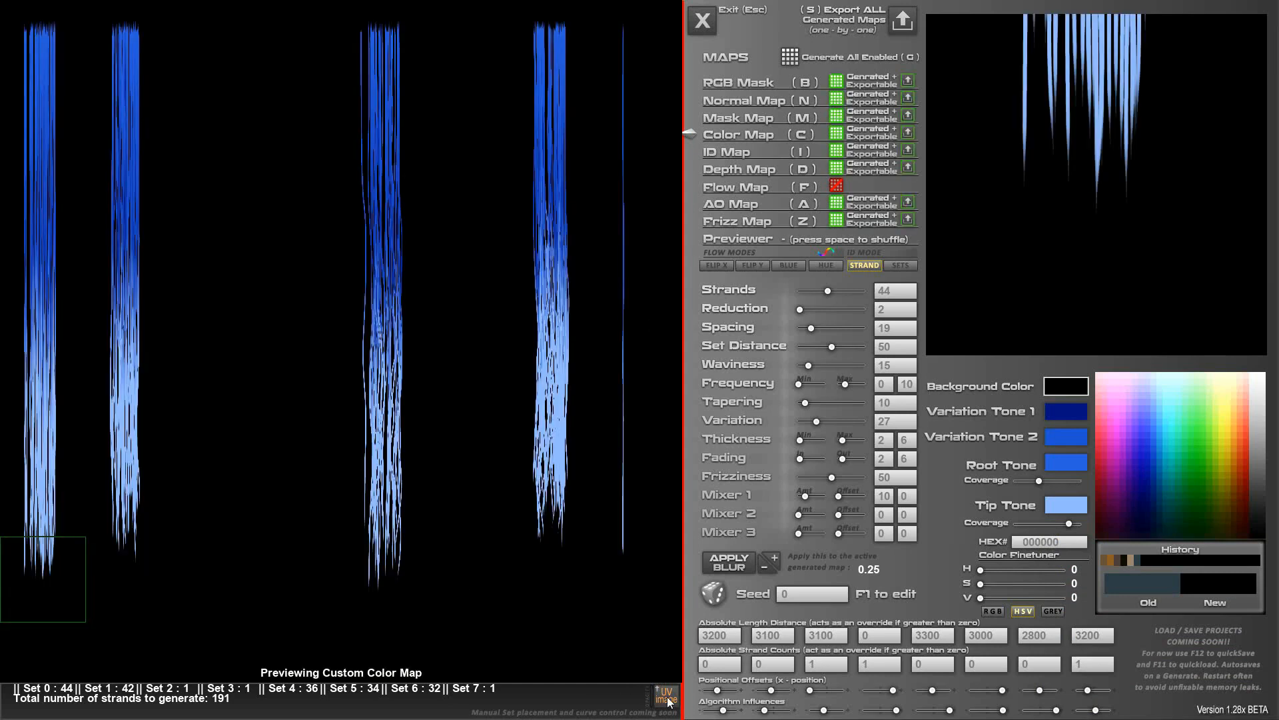
# Switch to the previewer and load UVtest from the Desktop as the UV background image.
pyautogui.click(718, 241)
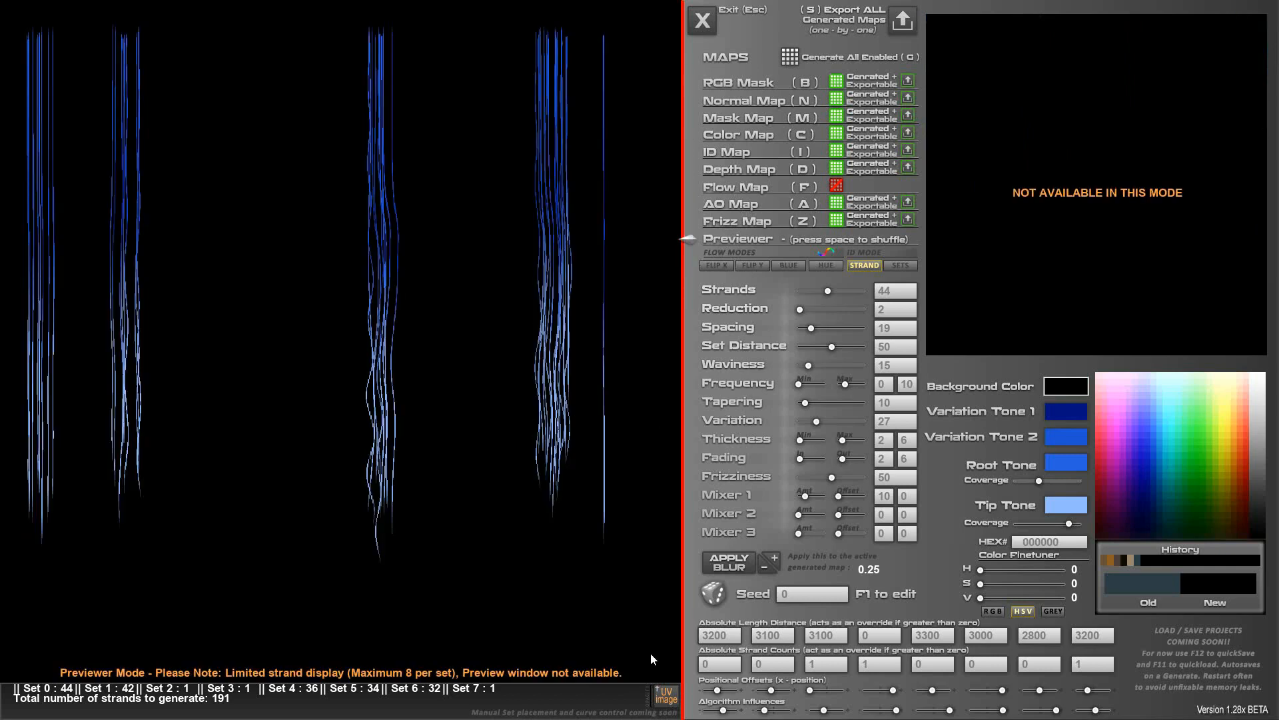
pyautogui.click(666, 697)
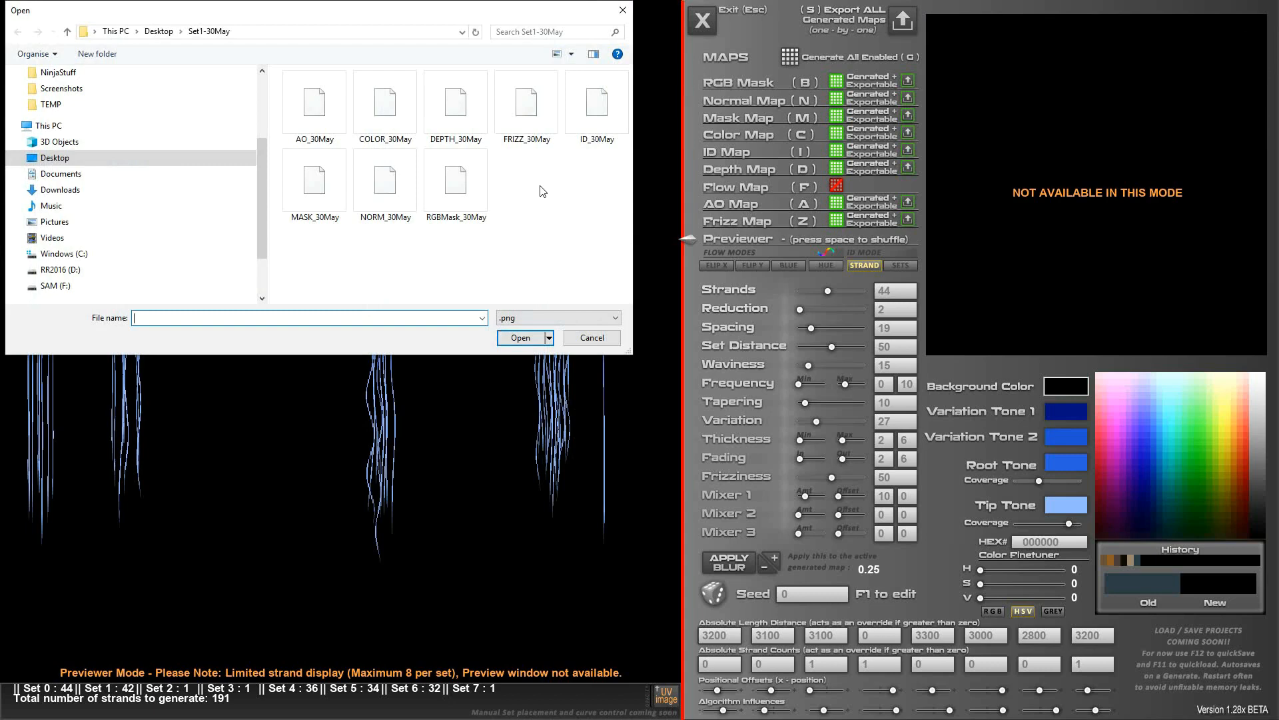
pyautogui.scroll(2, 61, 102)
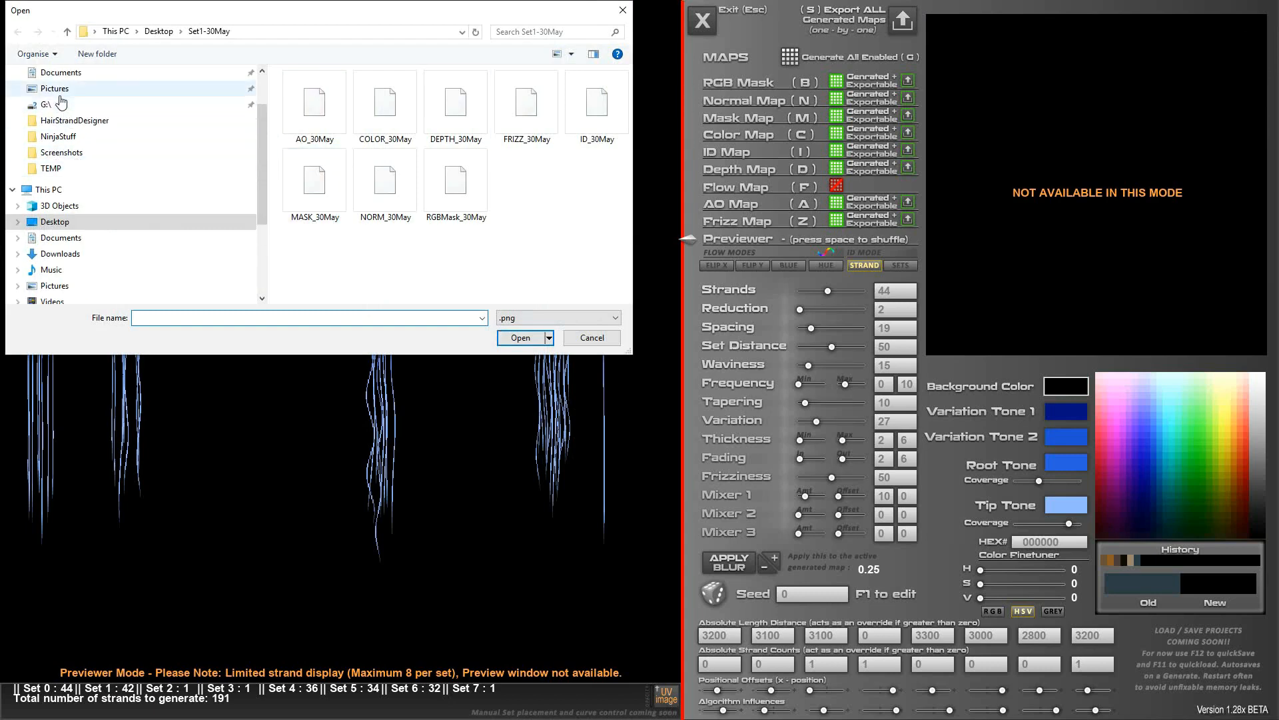
pyautogui.scroll(2, 61, 102)
pyautogui.click(55, 99)
pyautogui.scroll(-3, 480, 227)
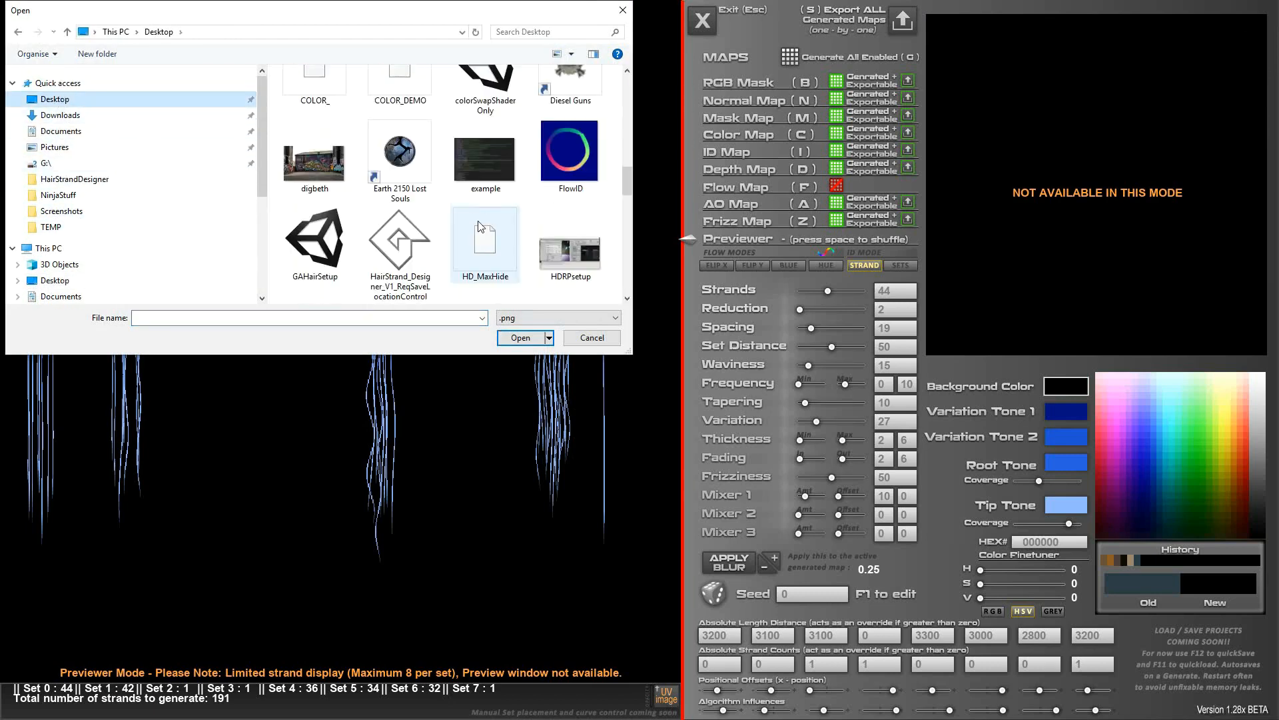
pyautogui.scroll(-5, 480, 226)
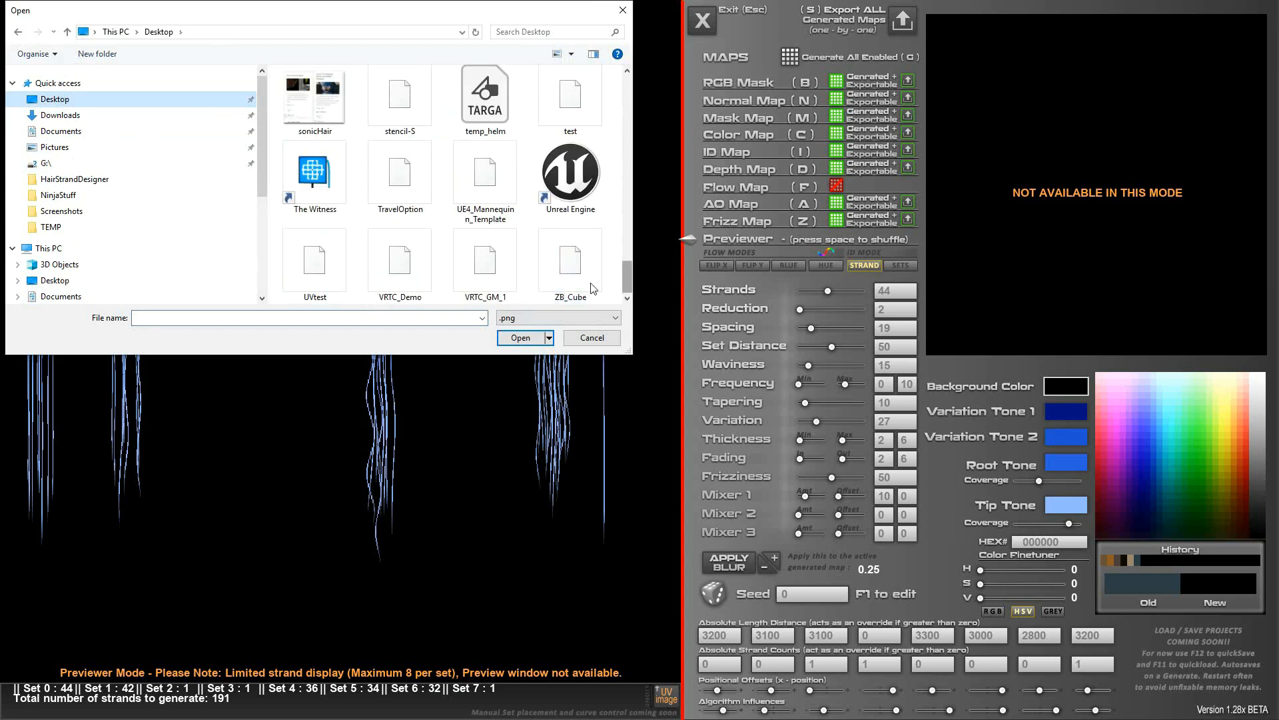
pyautogui.doubleClick(331, 281)
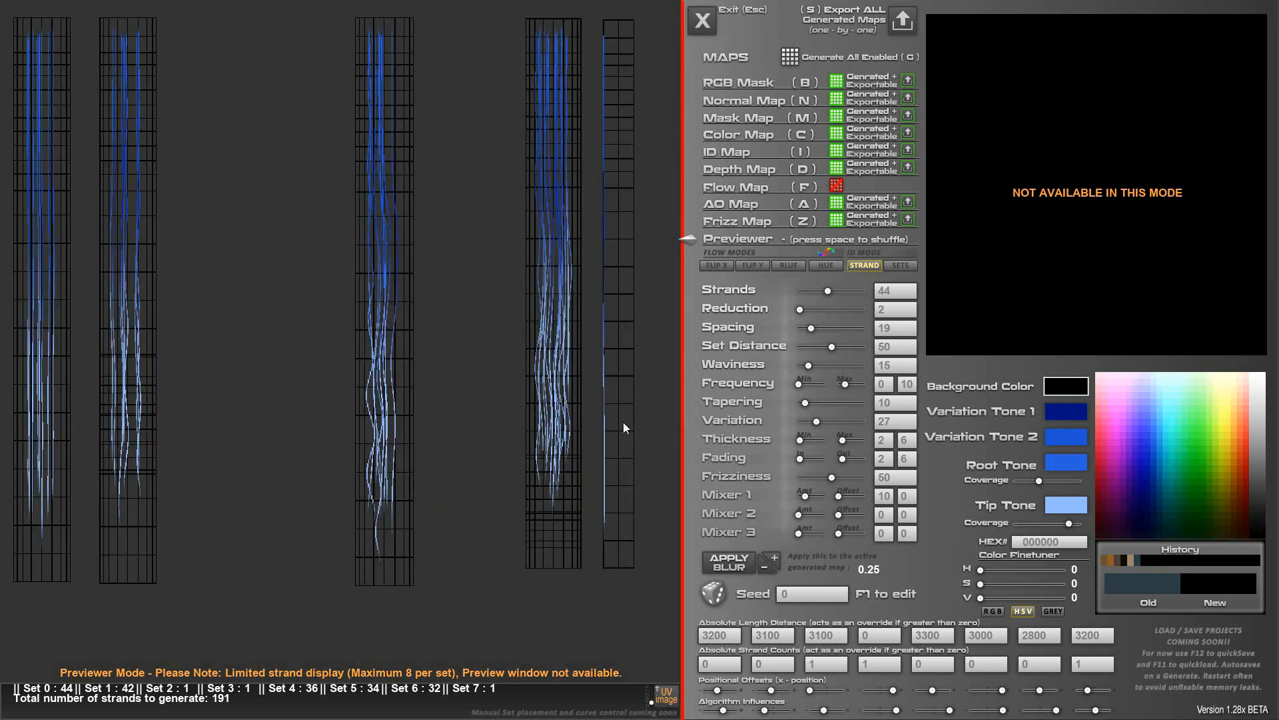
# Check how the generated color map's strands align with the UV background image, and hide the image again.
pyautogui.click(735, 138)
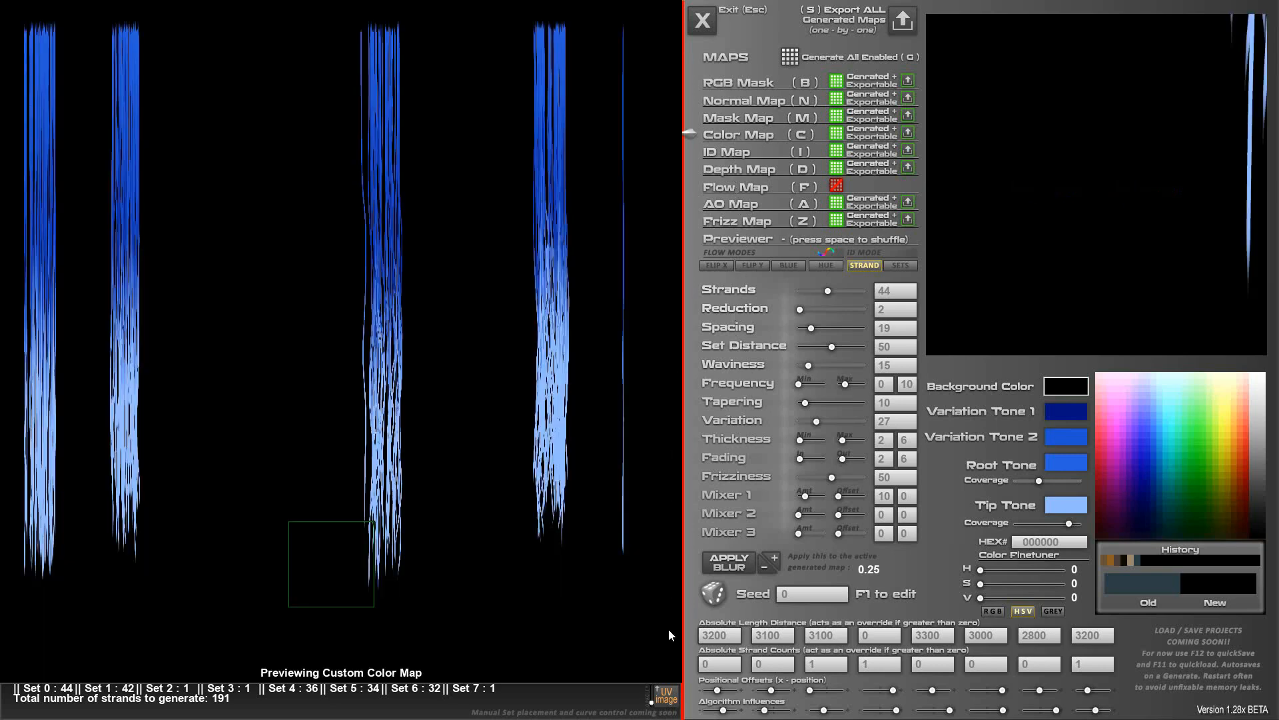
pyautogui.click(668, 699)
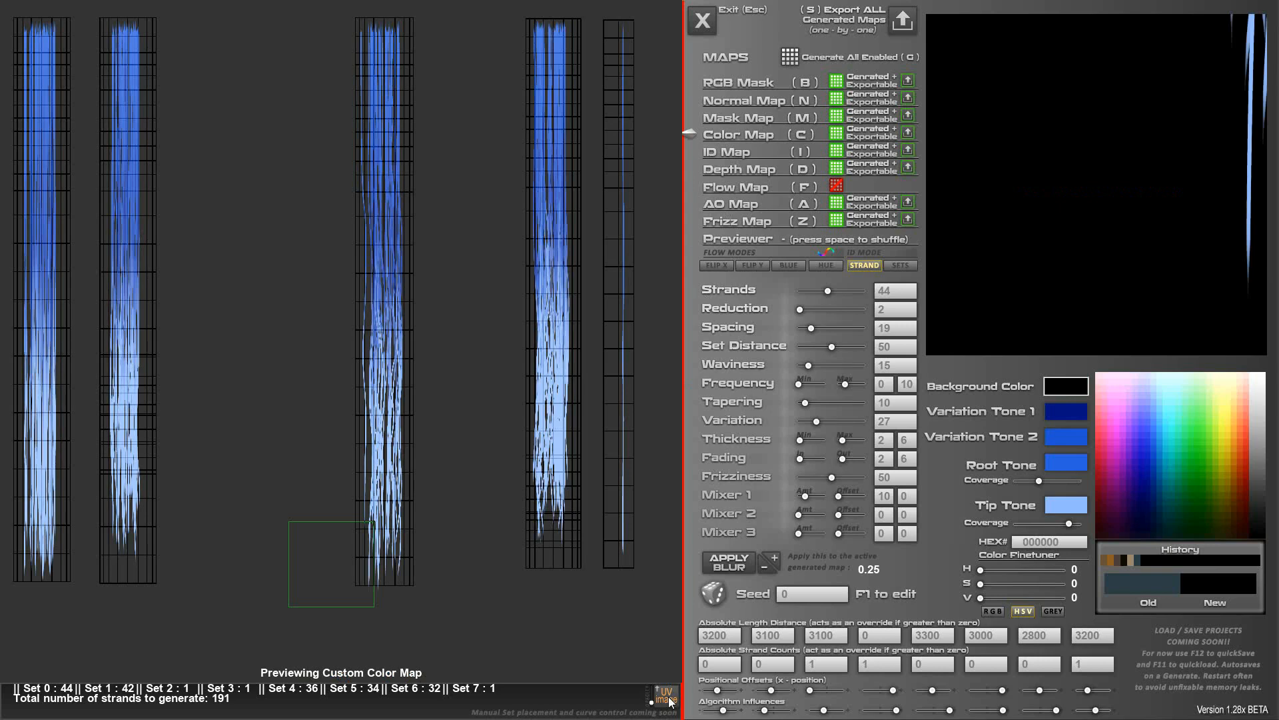
pyautogui.click(670, 701)
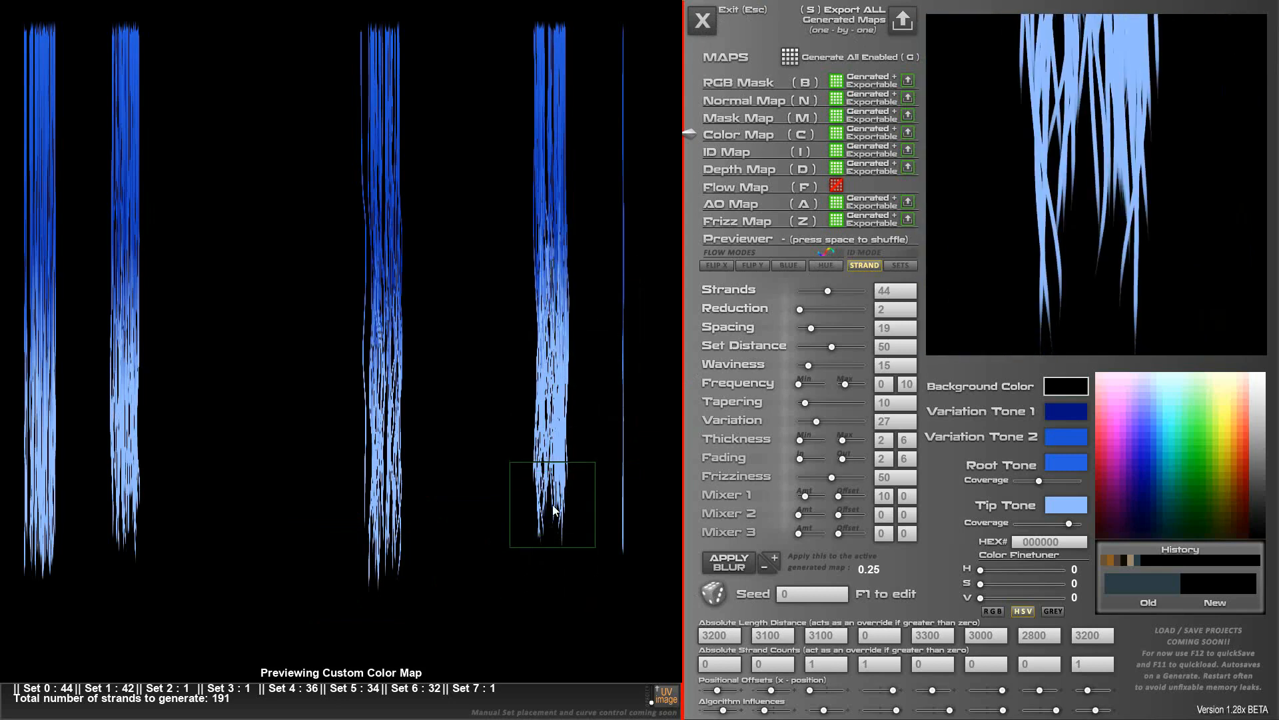
# Export the color map as COLOR_check into the Set1-30May folder on the Desktop.
pyautogui.click(908, 134)
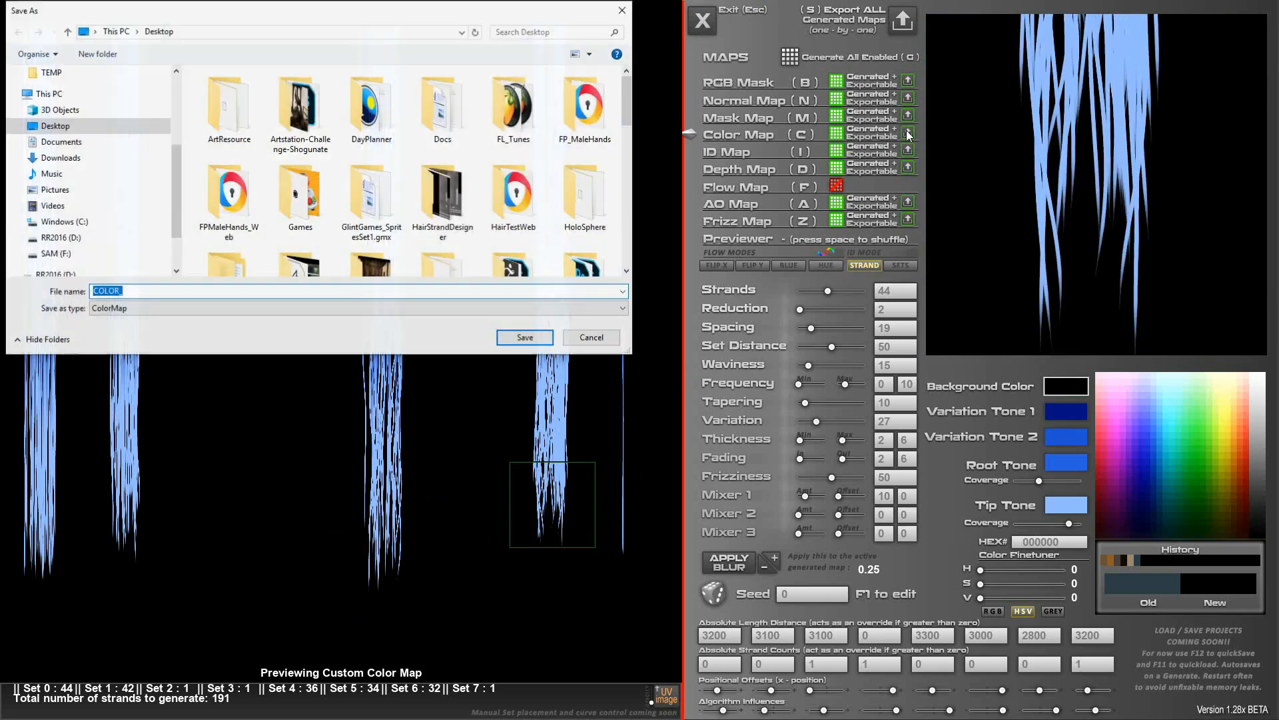
pyautogui.scroll(-10, 413, 226)
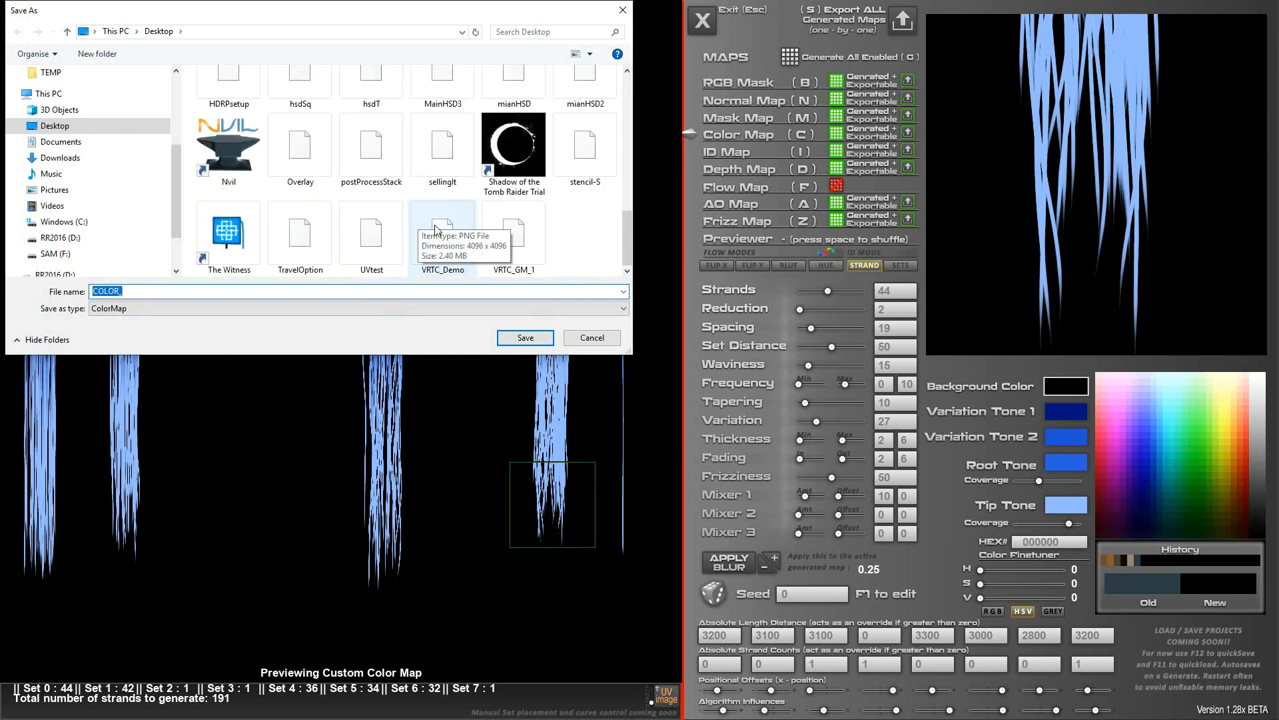
pyautogui.scroll(5, 435, 230)
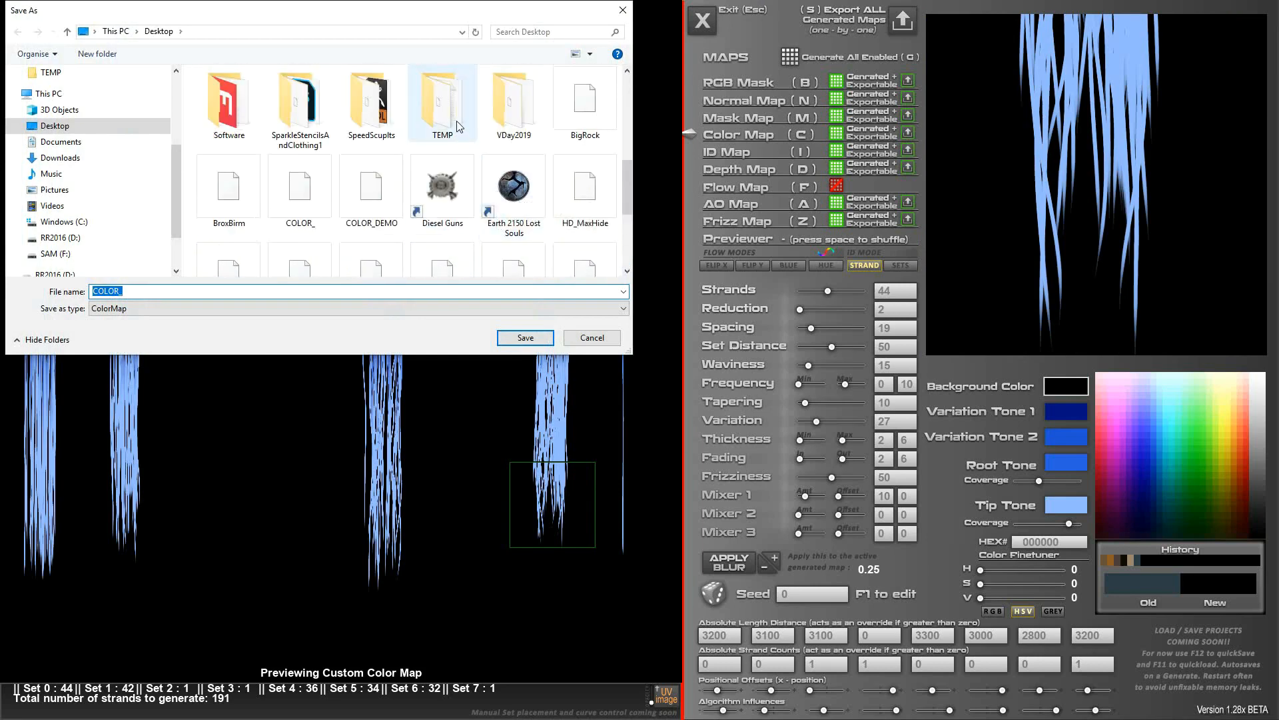
pyautogui.scroll(1, 443, 187)
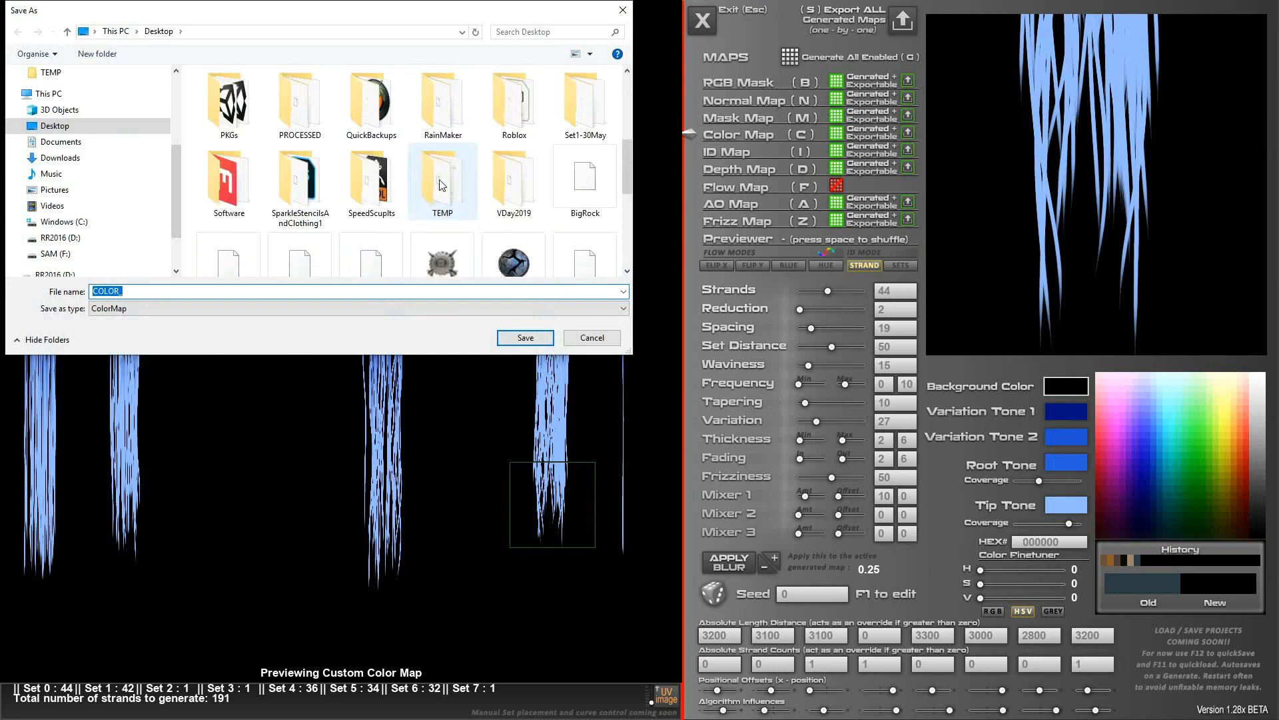
pyautogui.doubleClick(577, 124)
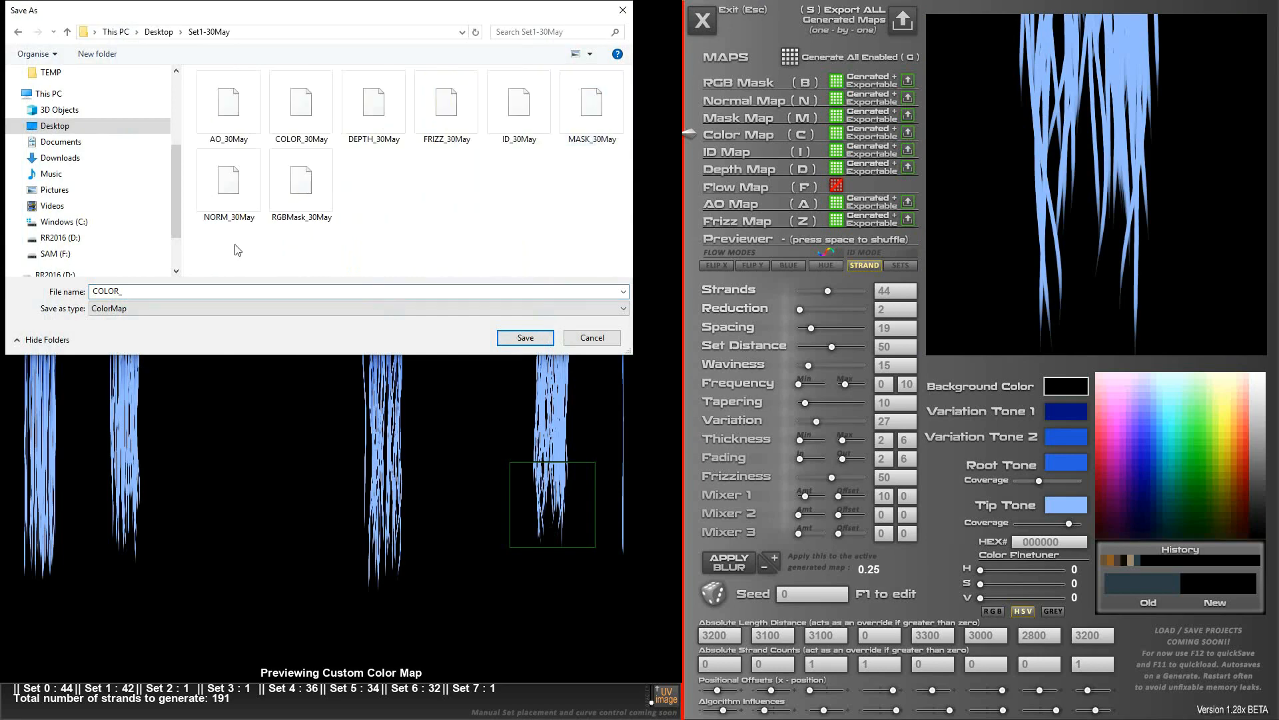
pyautogui.click(187, 290)
pyautogui.write('30May')
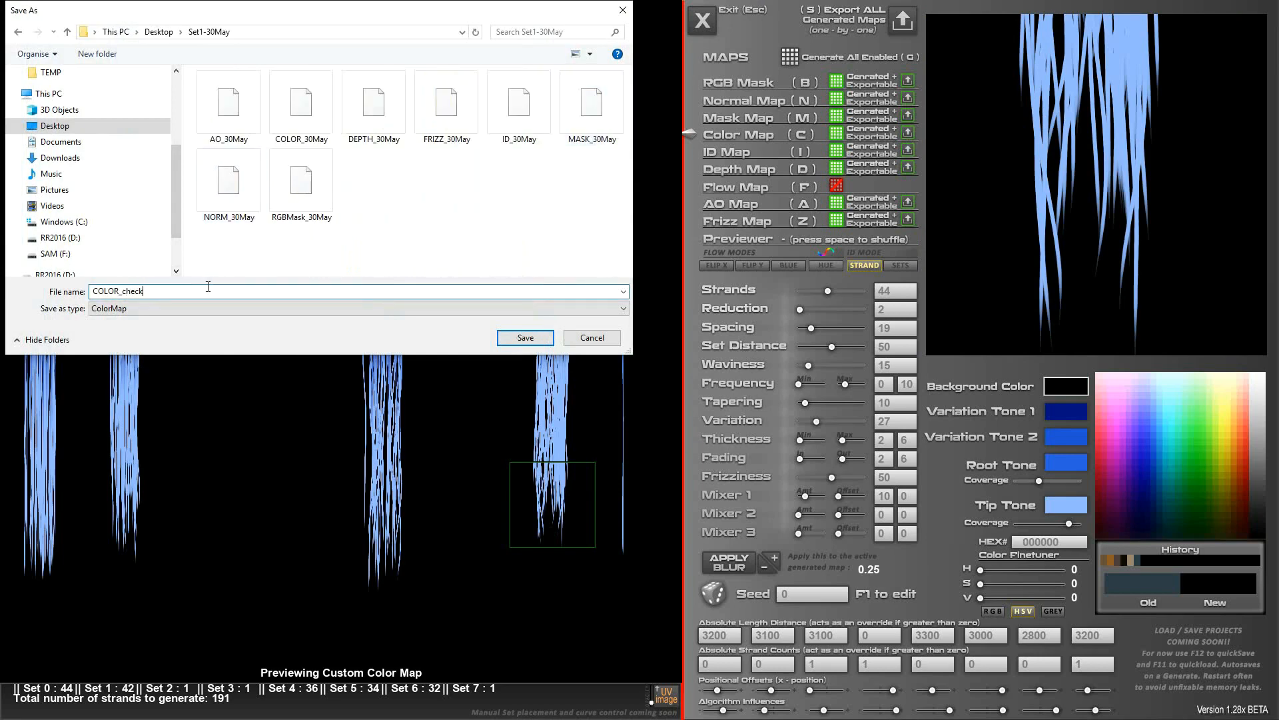
pyautogui.press('Return')
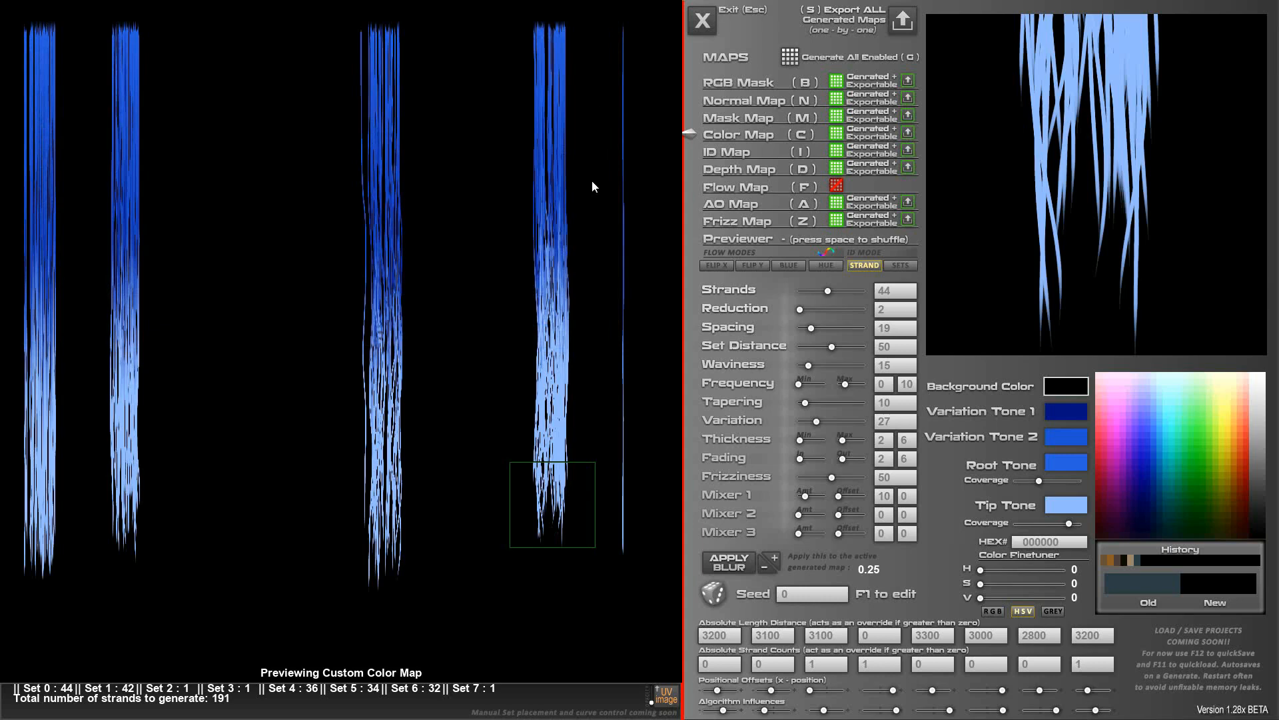
# Exit the hair designer and open COLOR_30May and COLOR_check from the Set1-30May folder in Photoshop.
pyautogui.click(702, 23)
pyautogui.moveTo(443, 85); pyautogui.dragTo(495, 95)
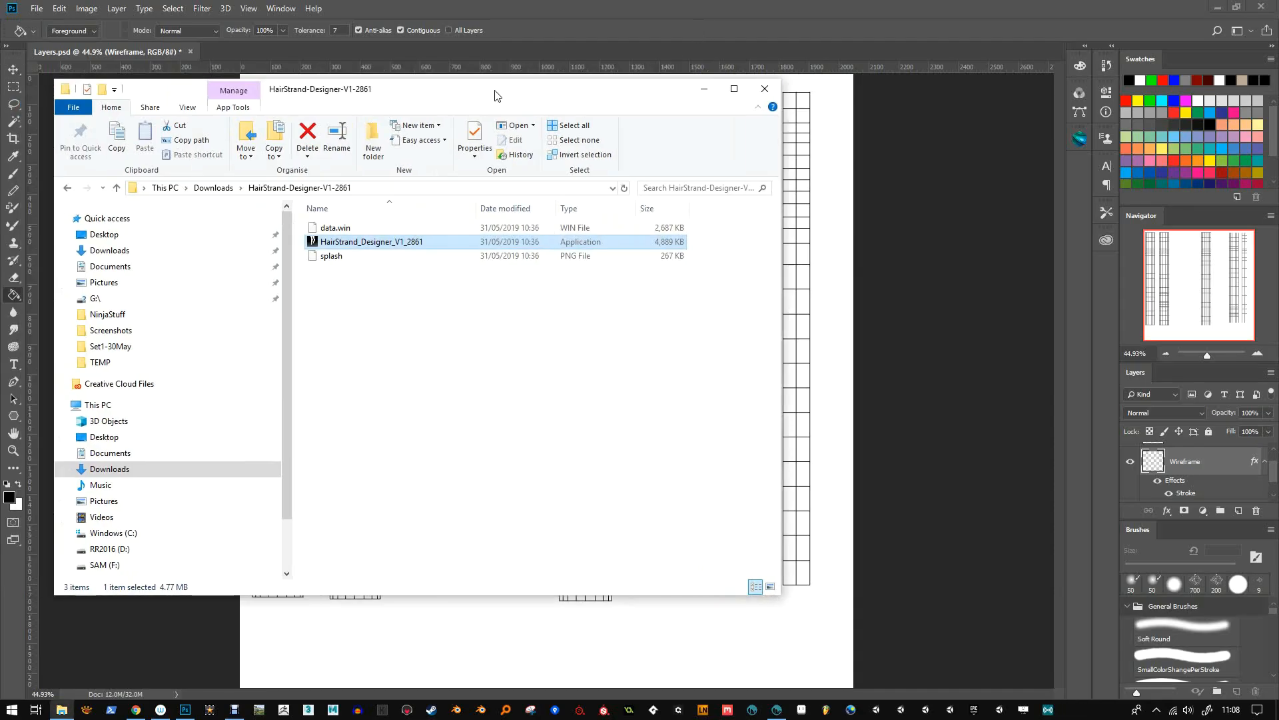
pyautogui.click(37, 8)
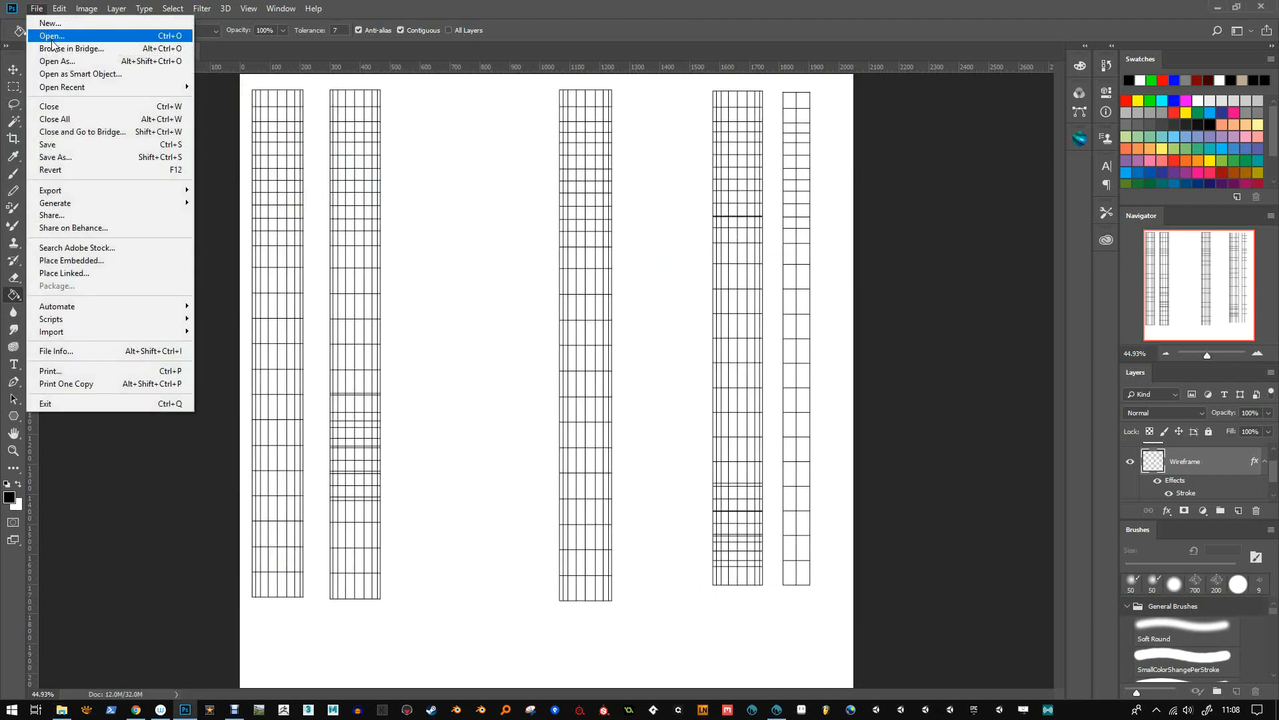
pyautogui.click(52, 40)
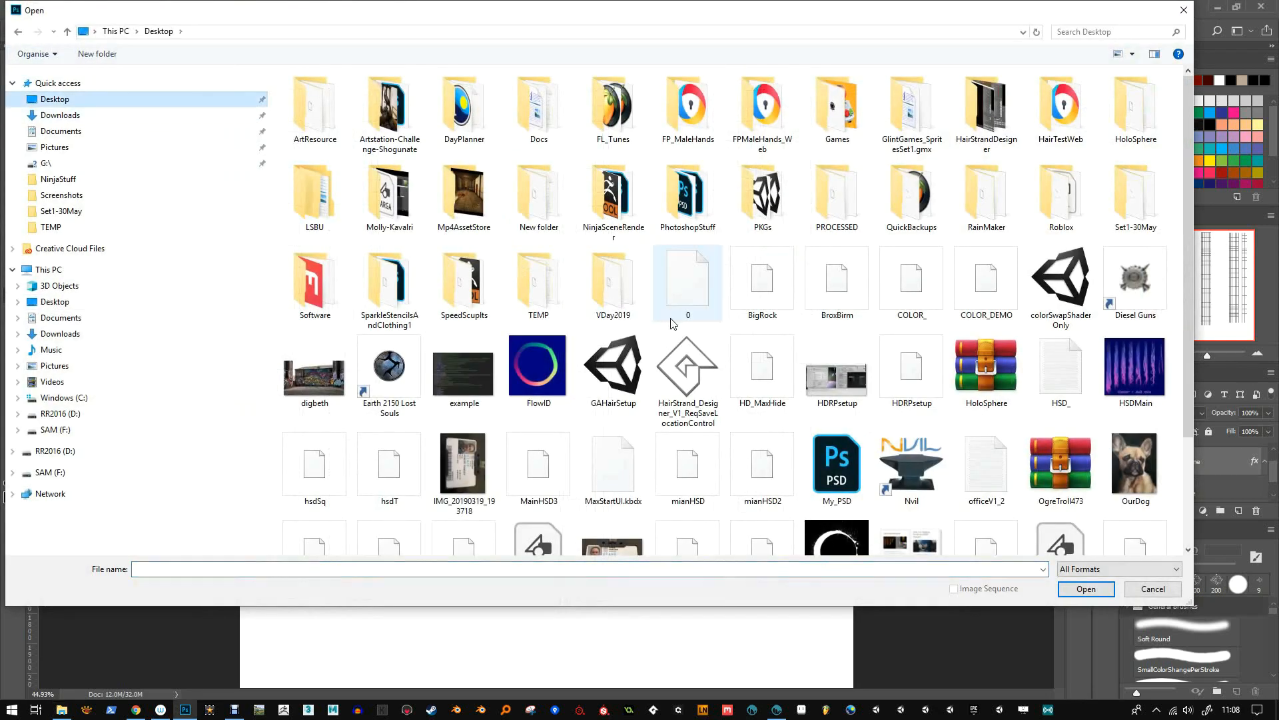
pyautogui.doubleClick(1135, 199)
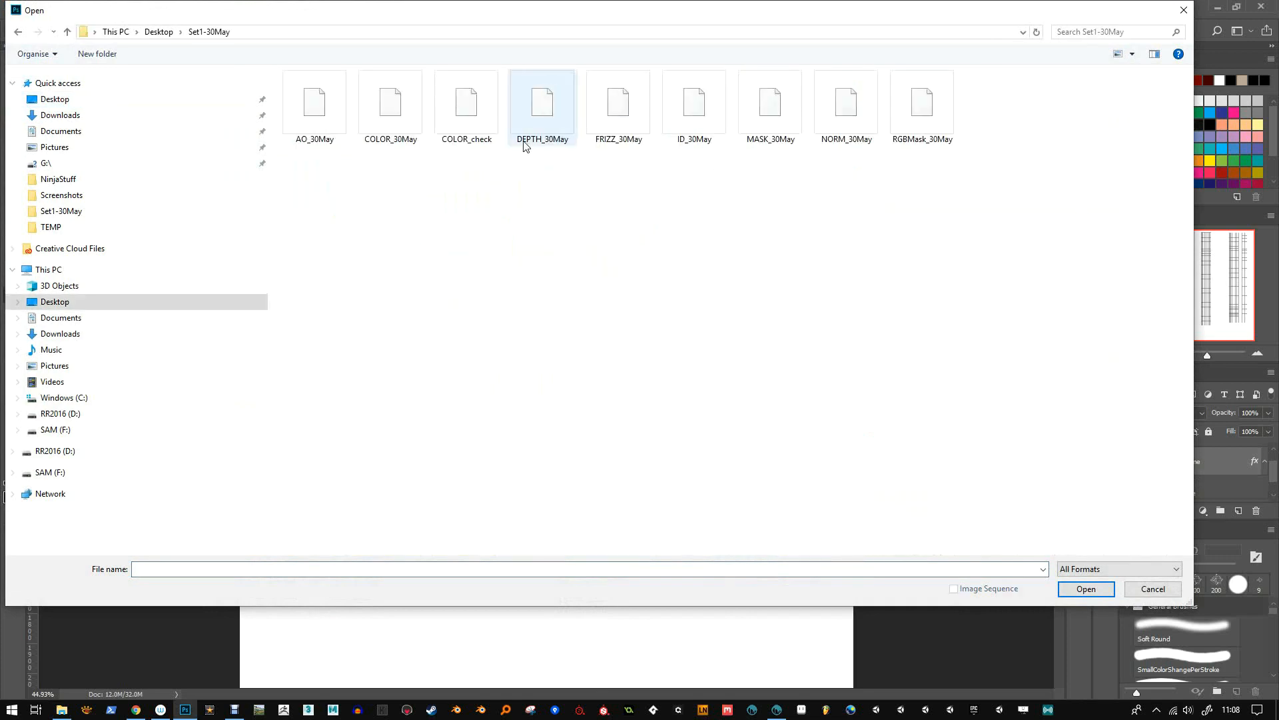
pyautogui.click(406, 118)
pyautogui.keyDown('ctrl'); pyautogui.click(482, 132); pyautogui.keyUp('ctrl')
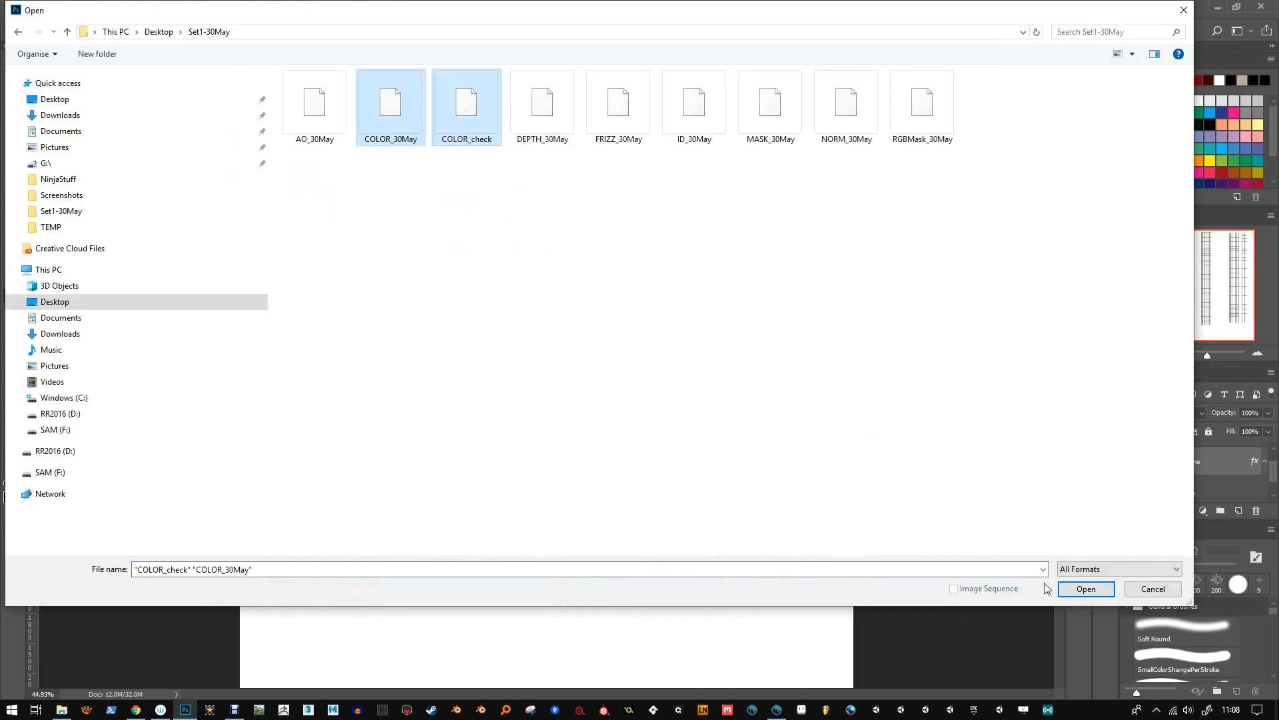
pyautogui.click(1067, 591)
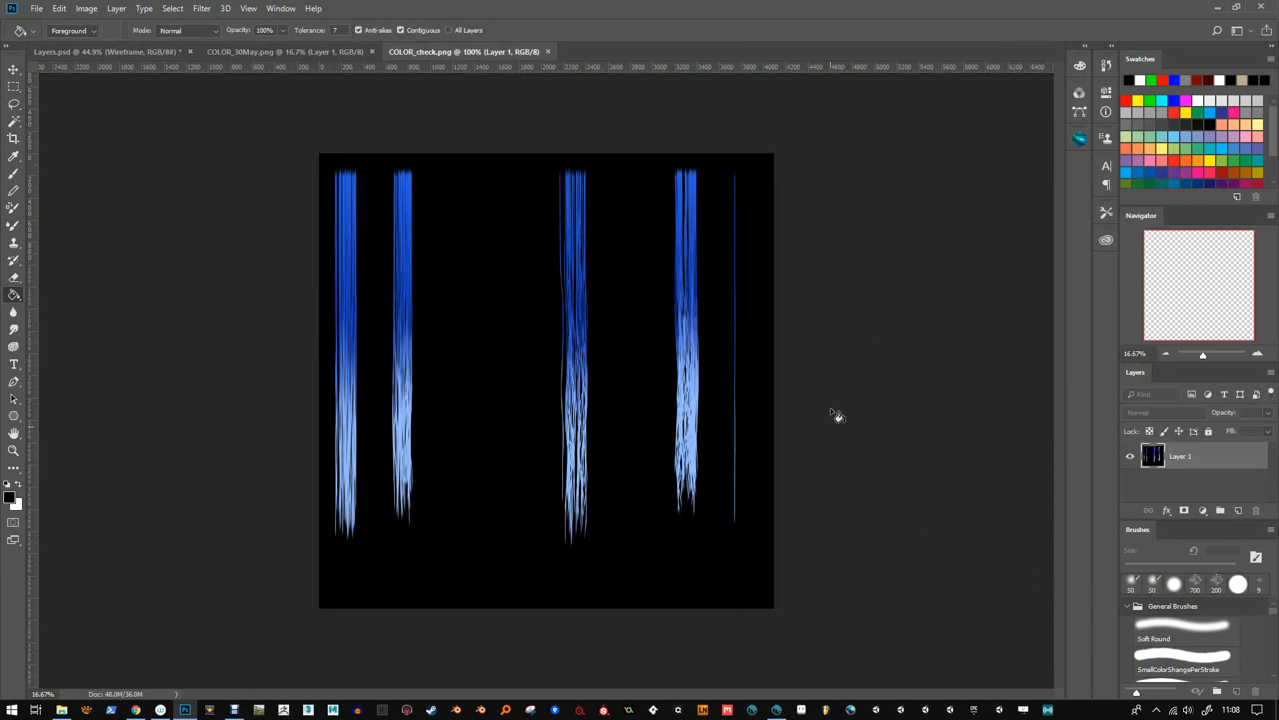
# Compare the COLOR_30May and COLOR_check images for differences in their strands.
pyautogui.click(309, 52)
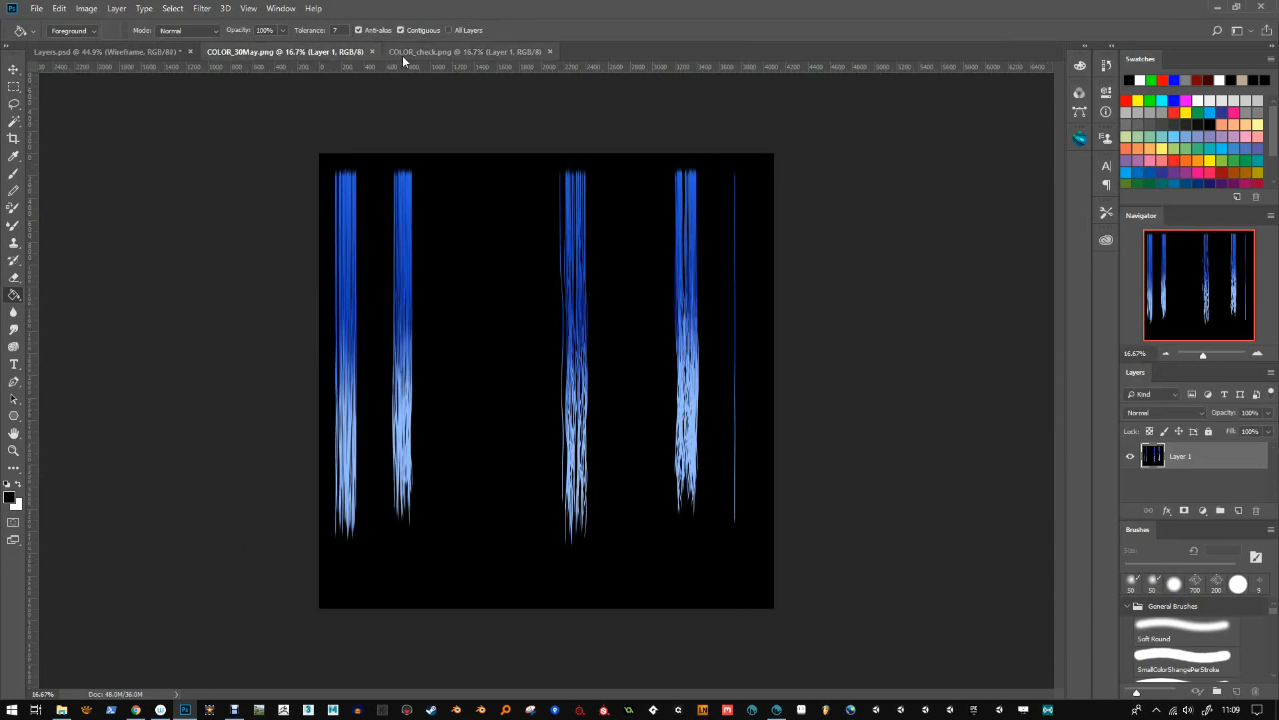
pyautogui.click(402, 54)
pyautogui.click(312, 50)
pyautogui.click(445, 54)
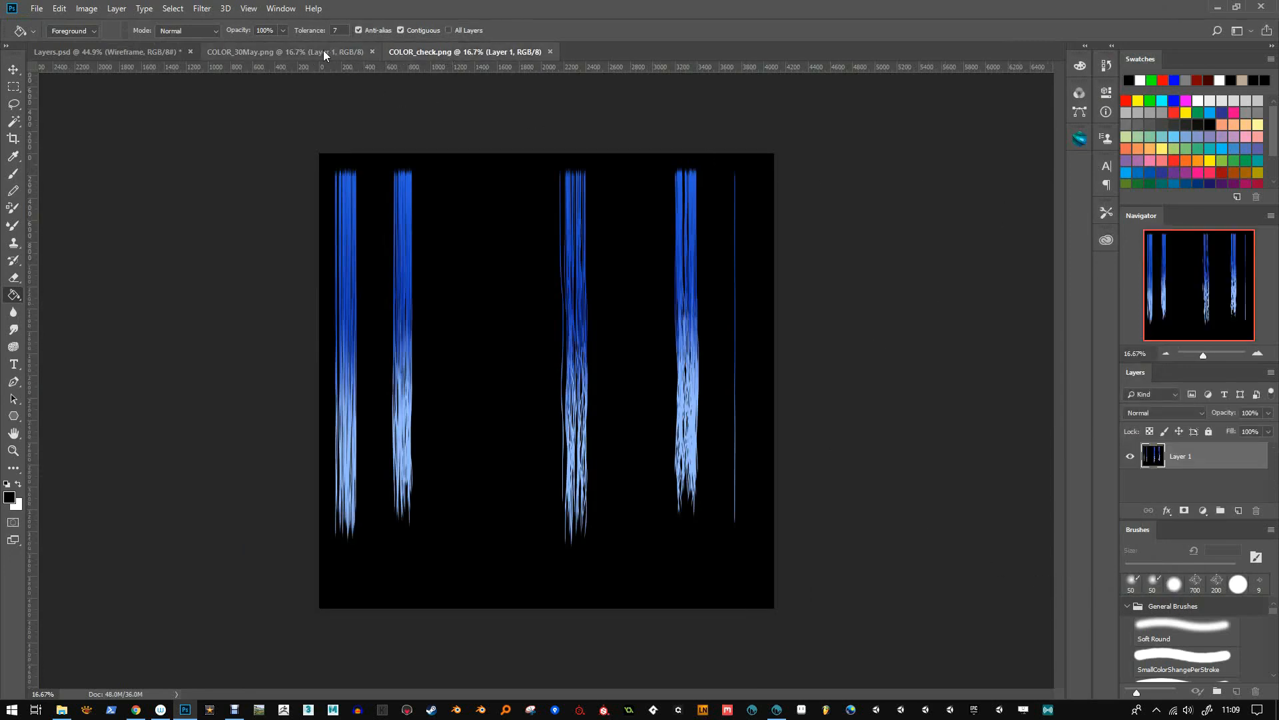
pyautogui.click(323, 51)
pyautogui.click(443, 56)
pyautogui.click(310, 52)
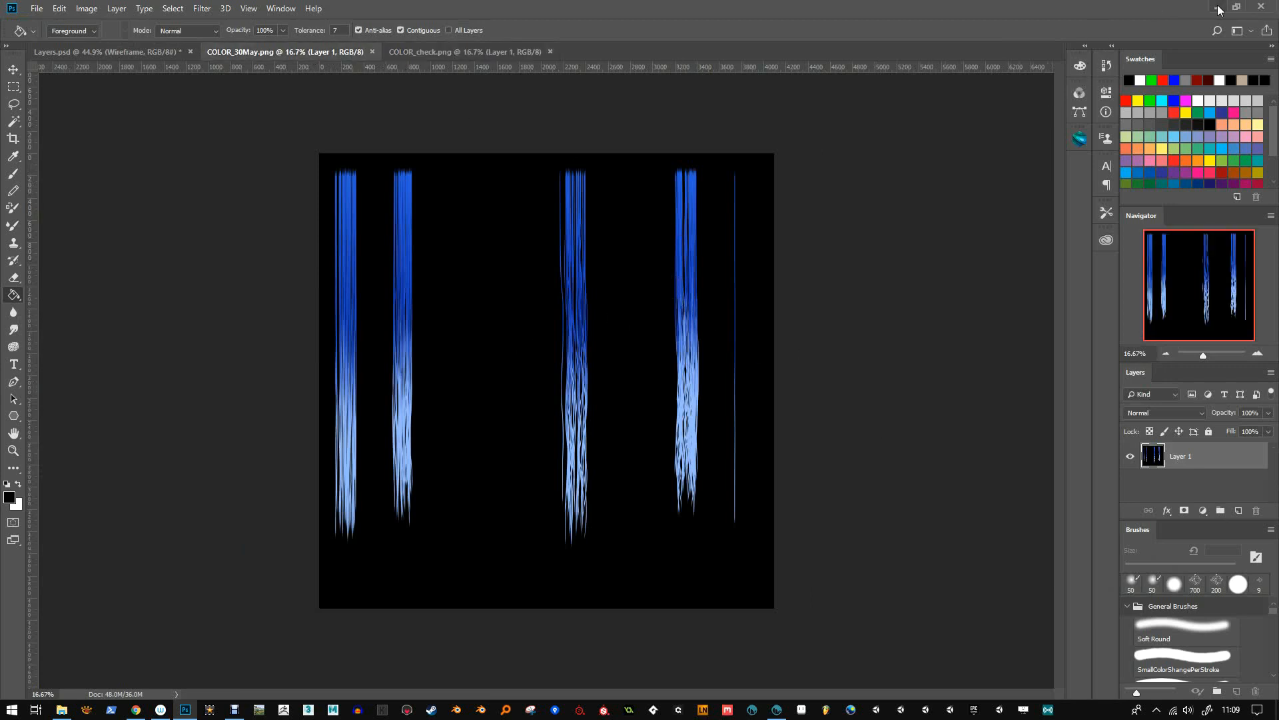
# Close both color map images, keep Layers.psd open without quitting Photoshop, and switch to 3D-Coat.
pyautogui.click(1262, 9)
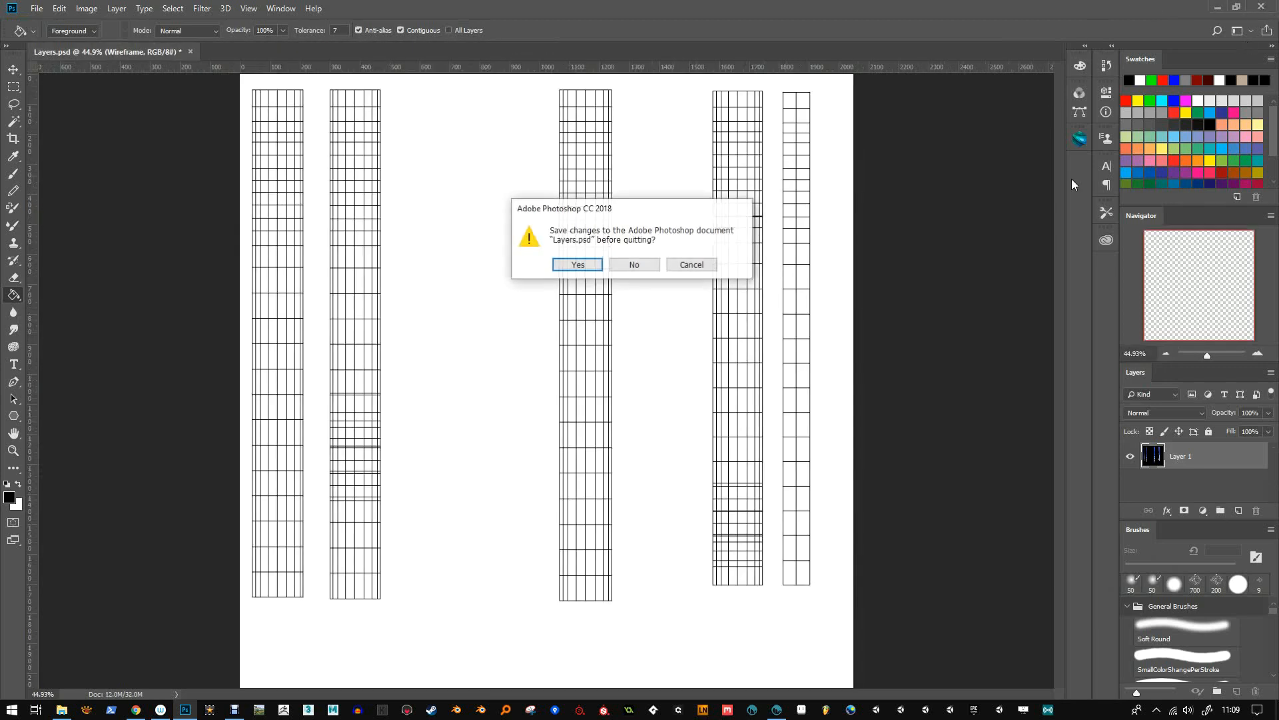
pyautogui.click(692, 265)
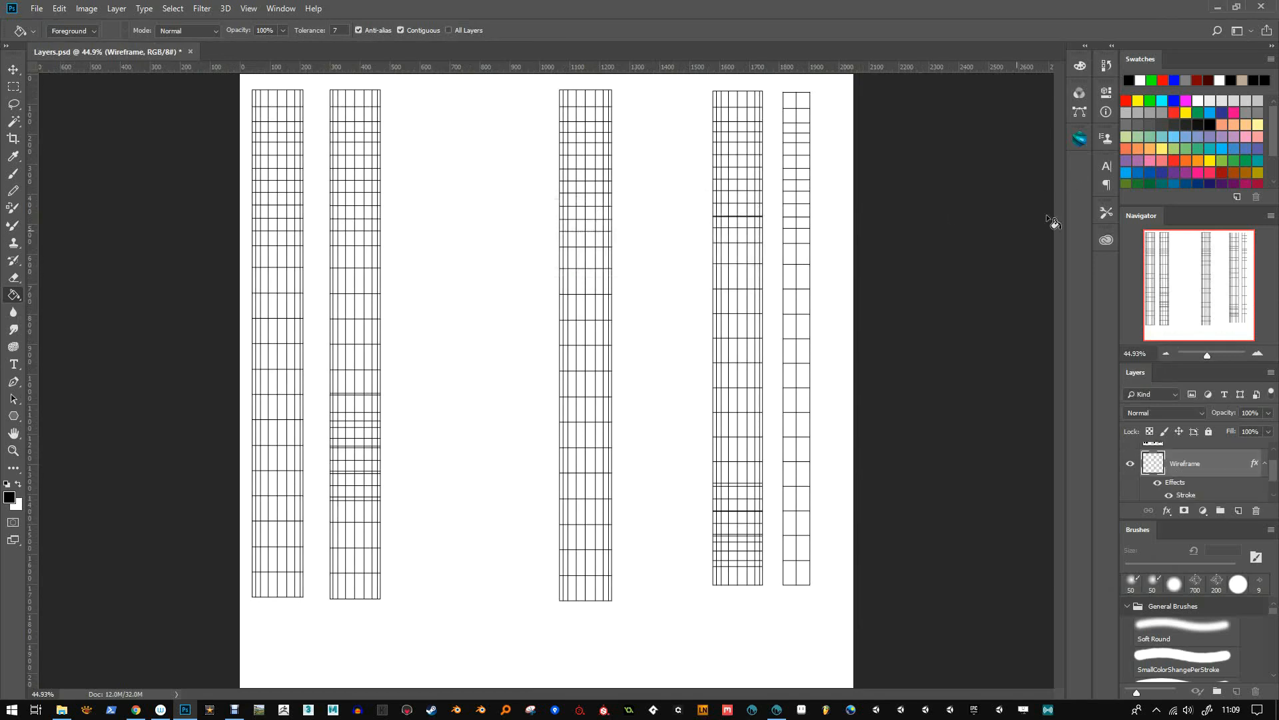
pyautogui.click(1216, 8)
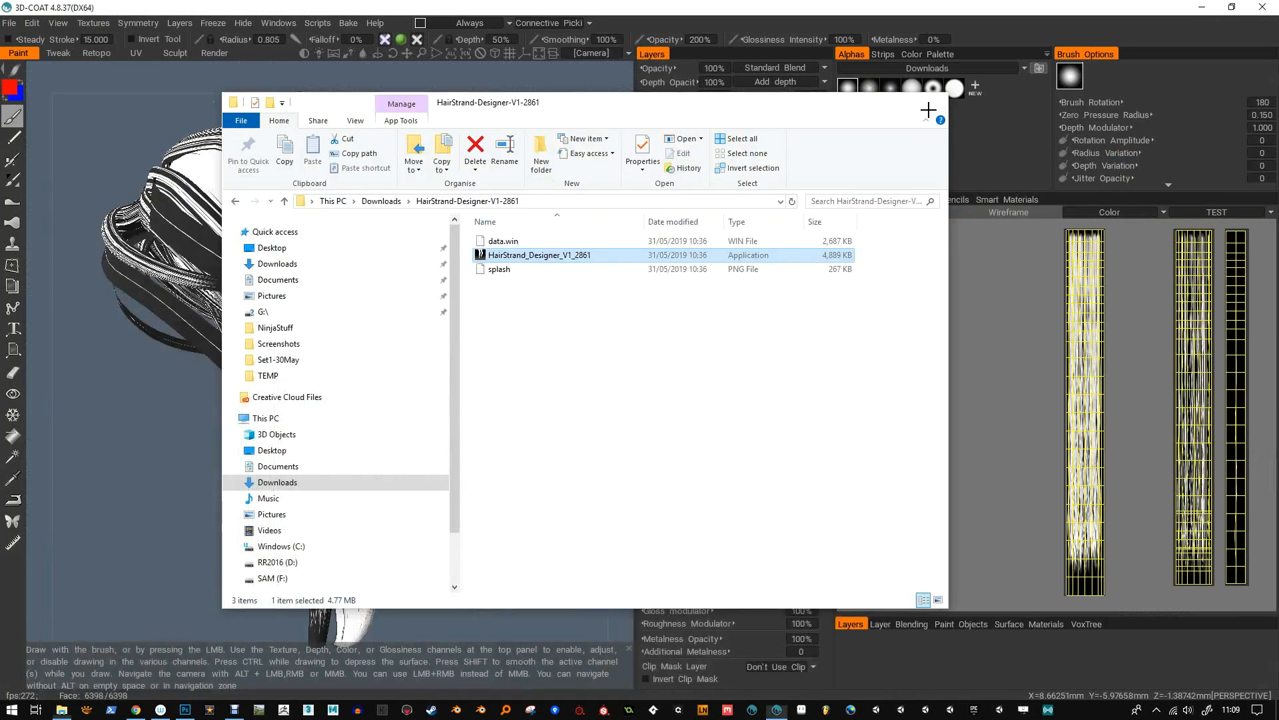
# Close the HairStrand-Designer-V1-2861 folder, switch to Chrome, and inspect the Hair Wig Female - Model 1 in the Sketchfab viewer.
pyautogui.click(933, 102)
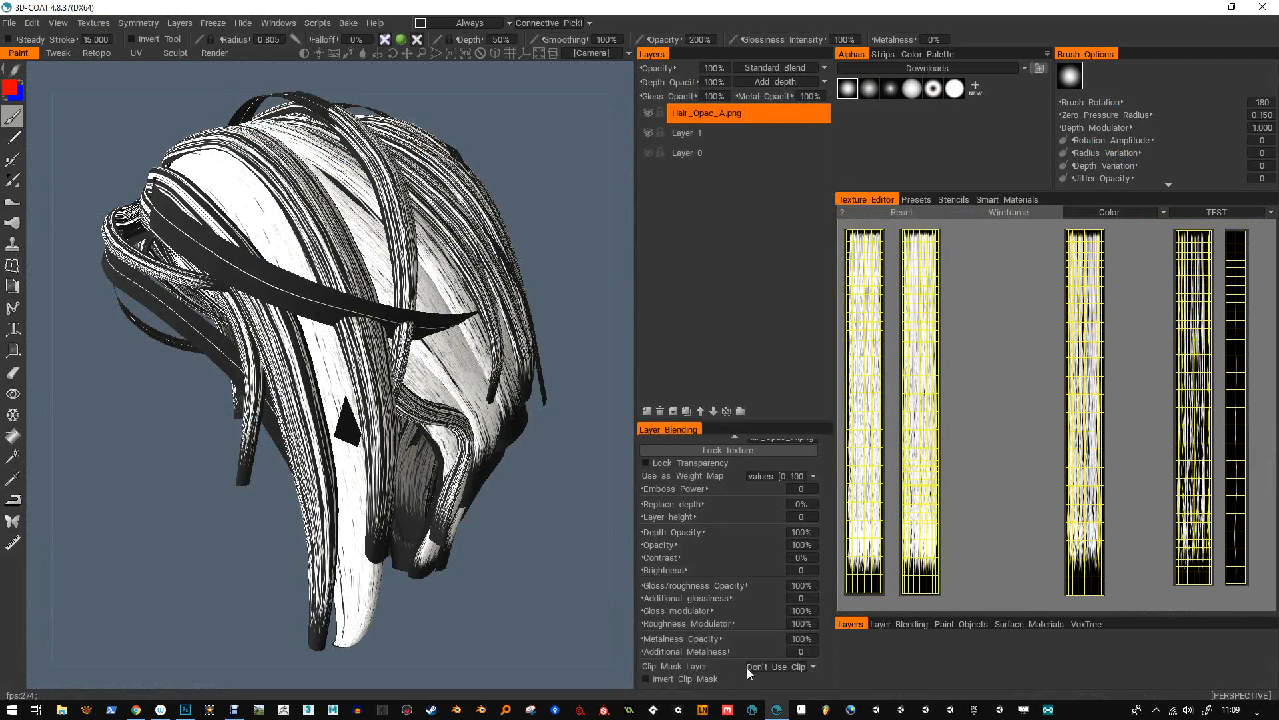
pyautogui.click(135, 709)
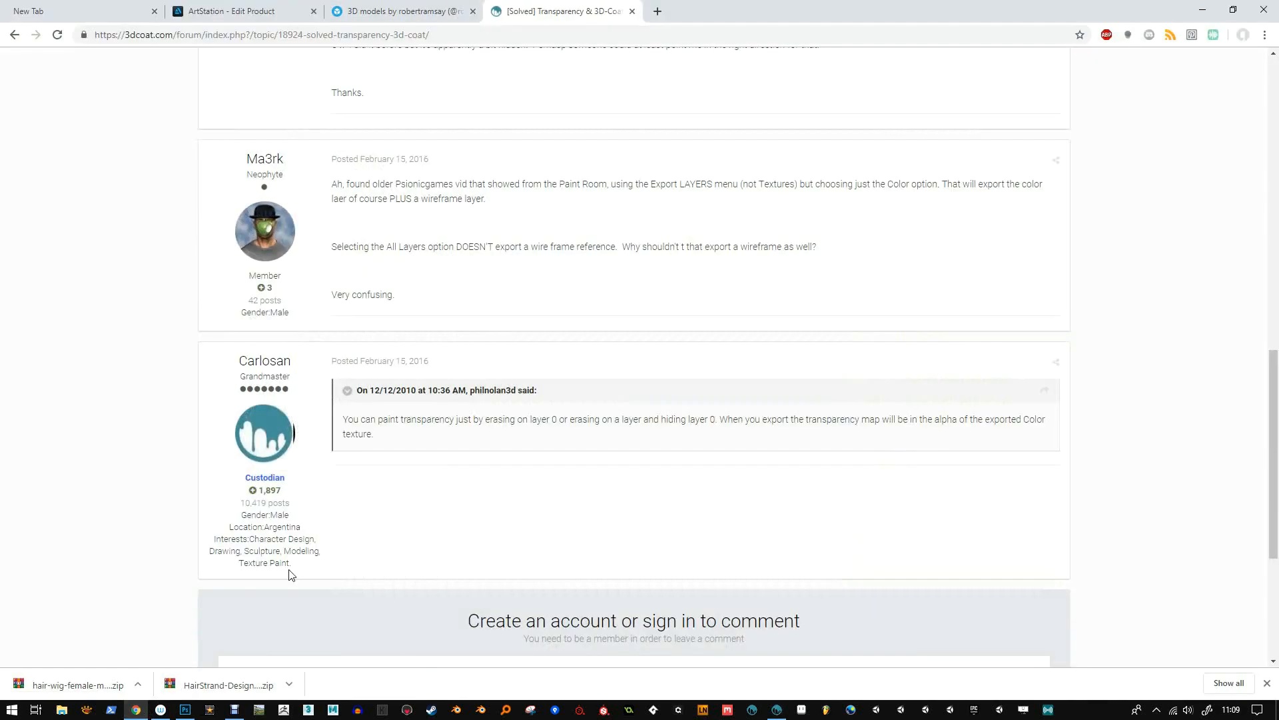
pyautogui.click(373, 12)
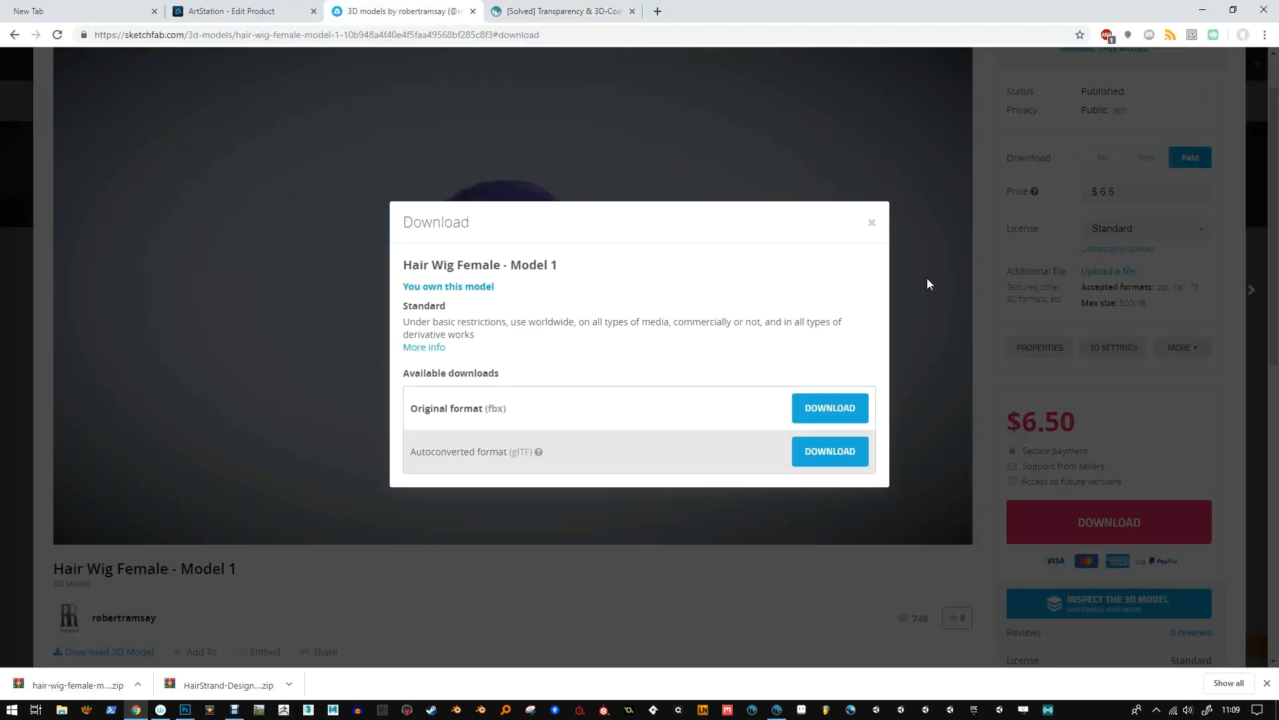
pyautogui.click(870, 224)
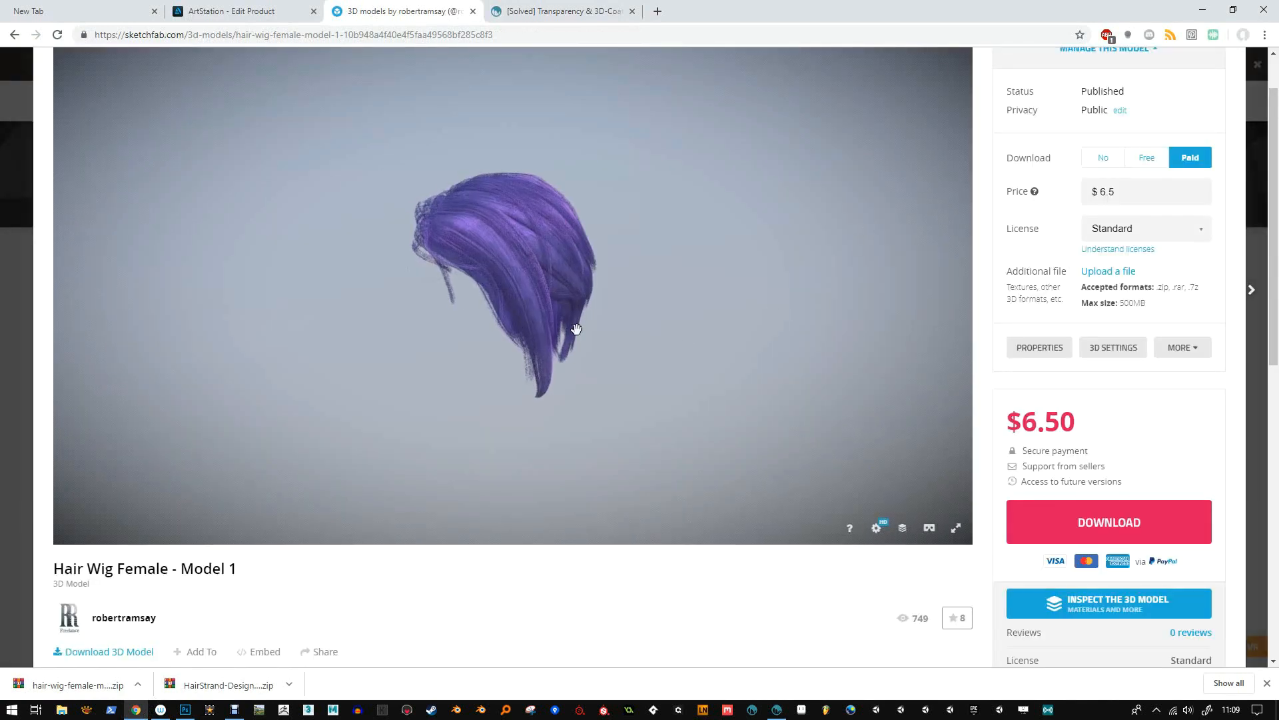
pyautogui.moveTo(517, 206); pyautogui.dragTo(546, 225)
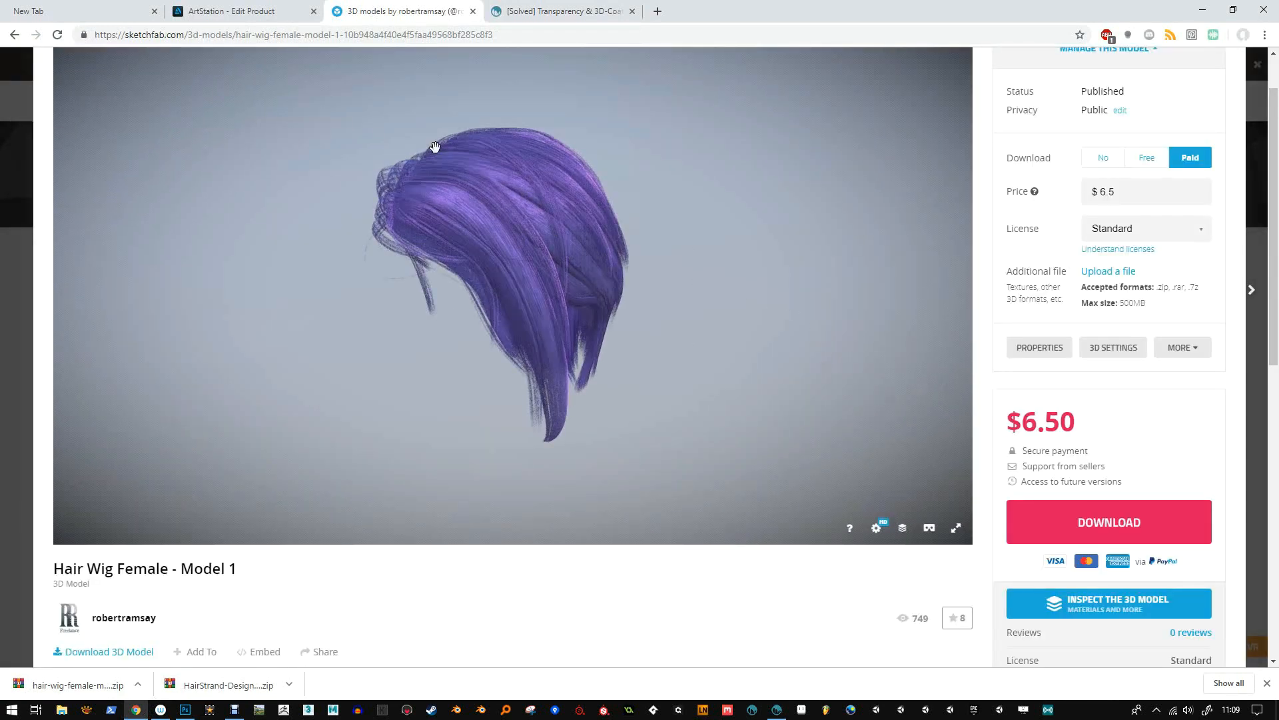
# Open the Hair Shader UE4 4.21/4.22 + Hair Strand Designer product from the managed store products on ArtStation.
pyautogui.click(262, 13)
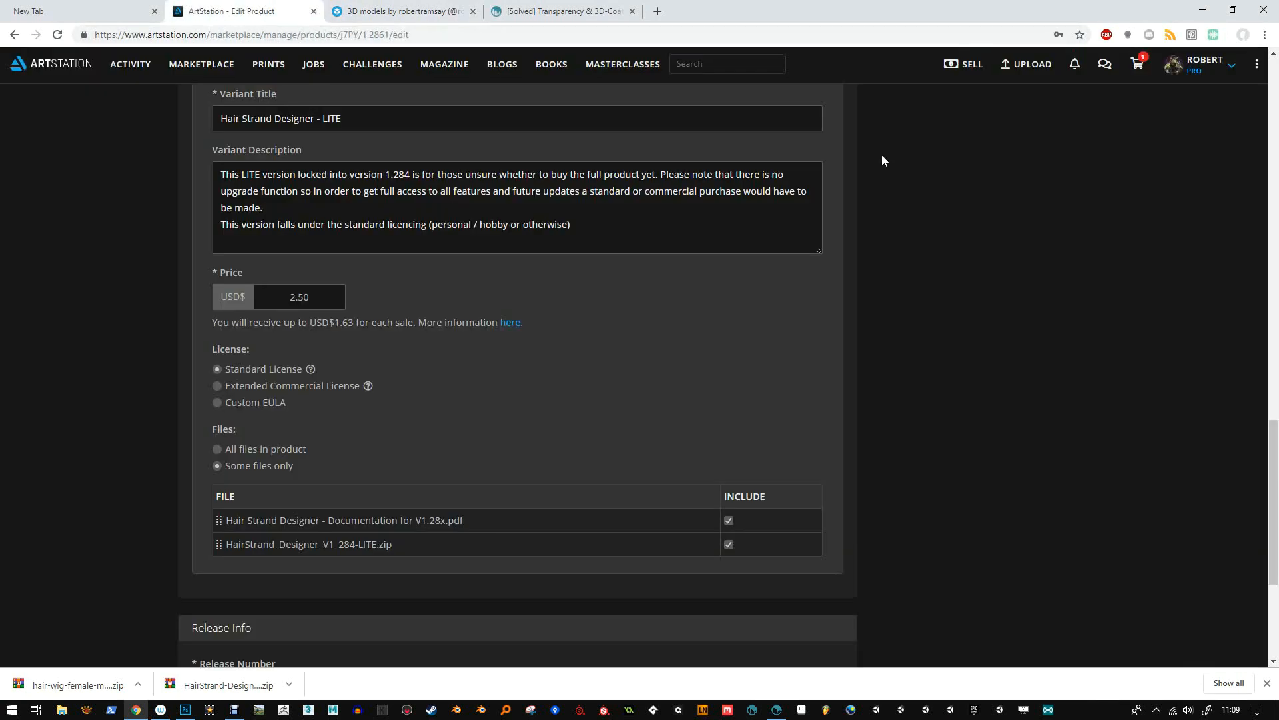
pyautogui.scroll(15, 882, 160)
pyautogui.moveTo(1216, 72)
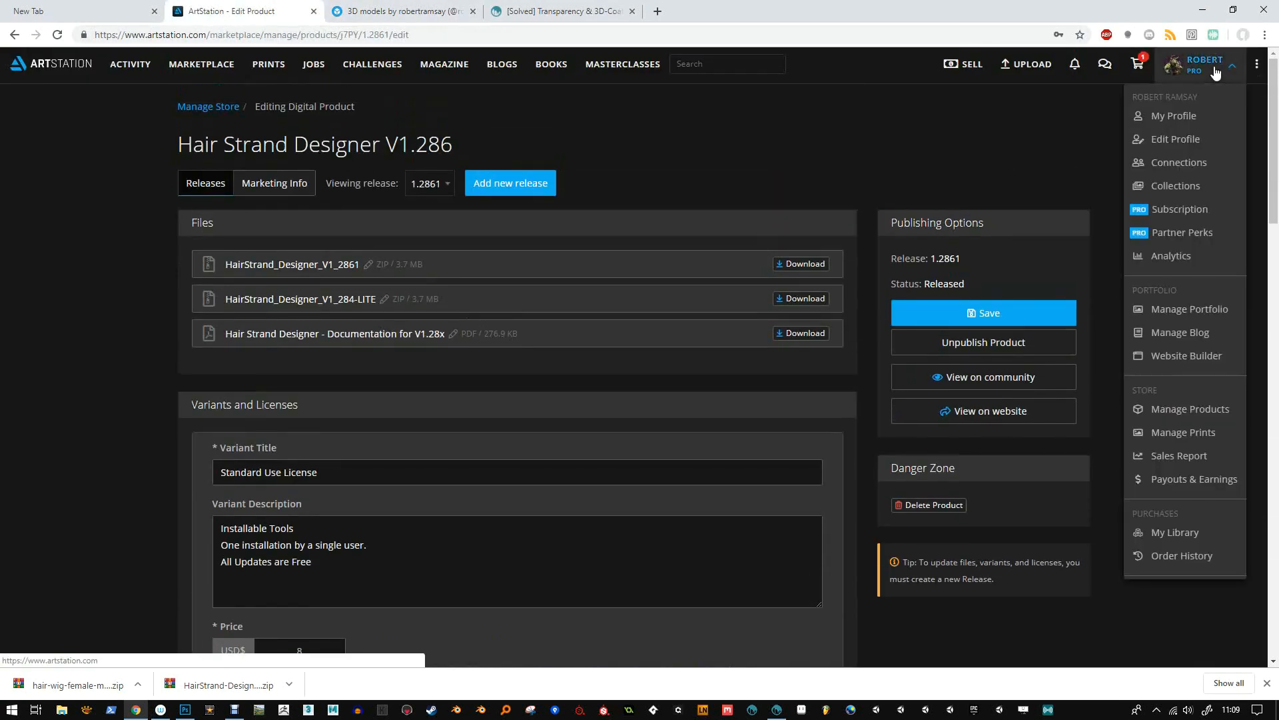
pyautogui.click(1191, 415)
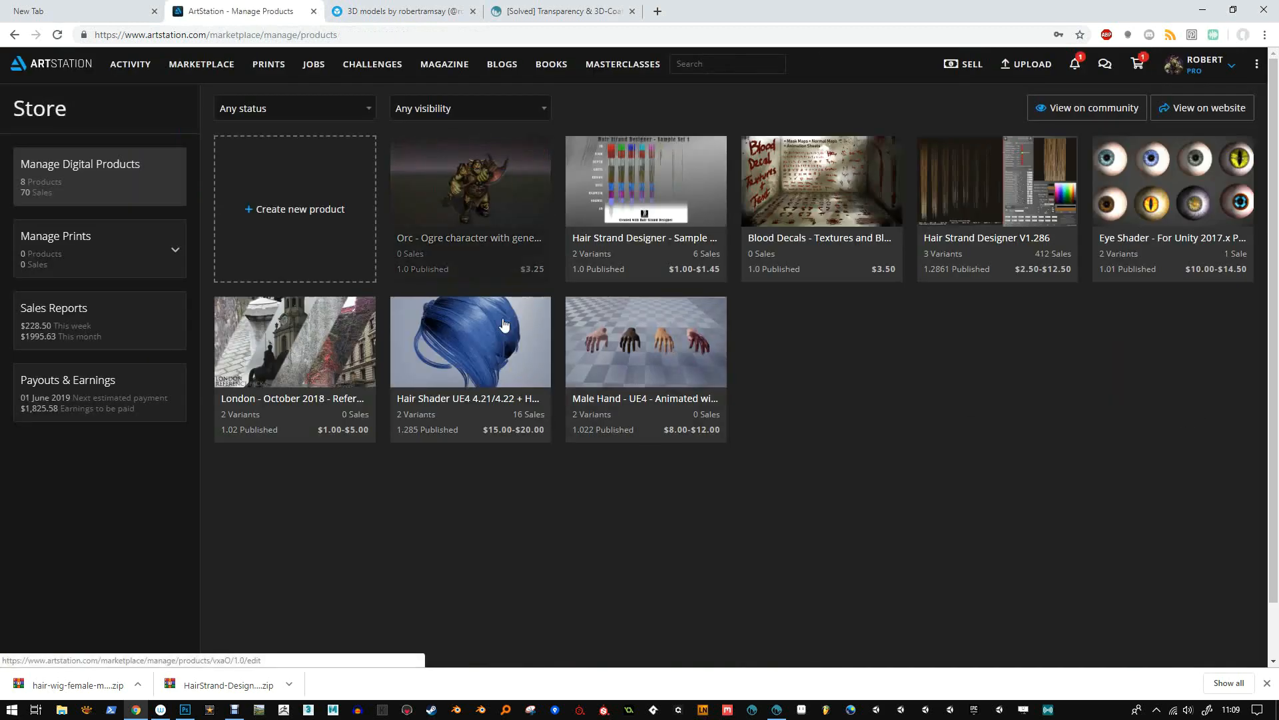
pyautogui.click(449, 357)
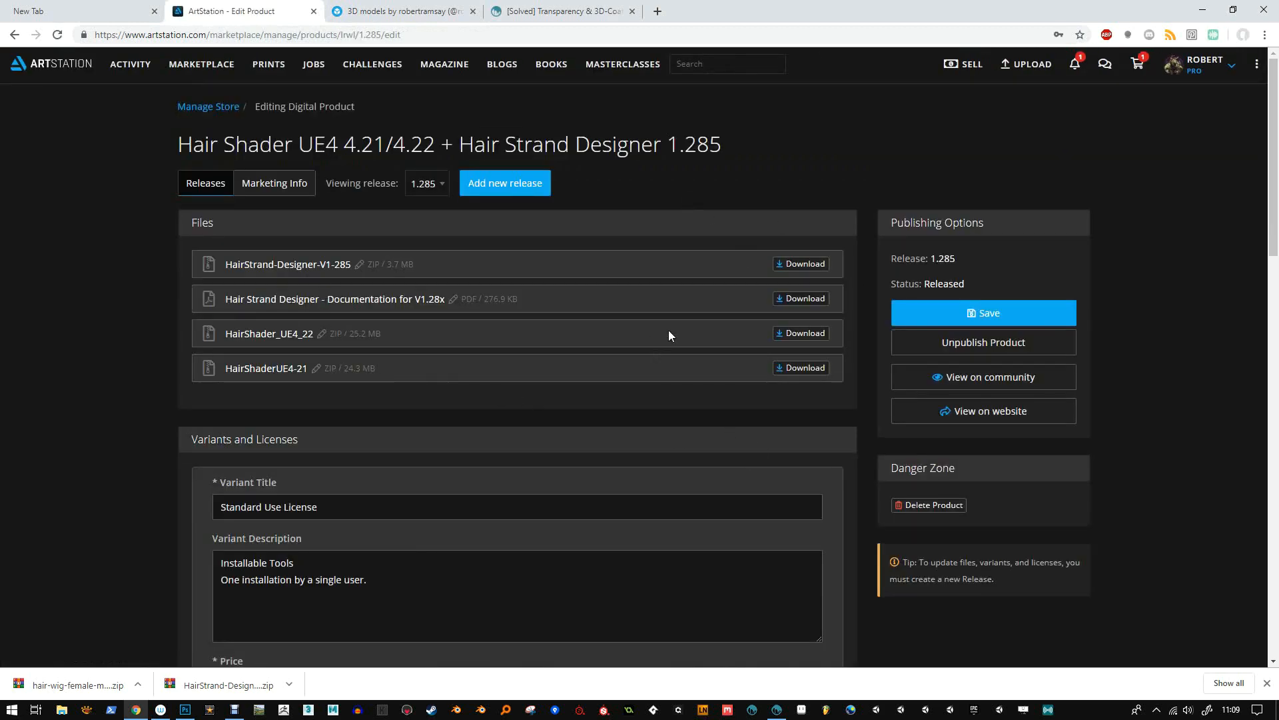
# Review the product's downloadable files, license variants, prices and the files included with each variant.
pyautogui.scroll(-3, 669, 331)
pyautogui.scroll(3, 1064, 474)
pyautogui.scroll(-10, 1081, 471)
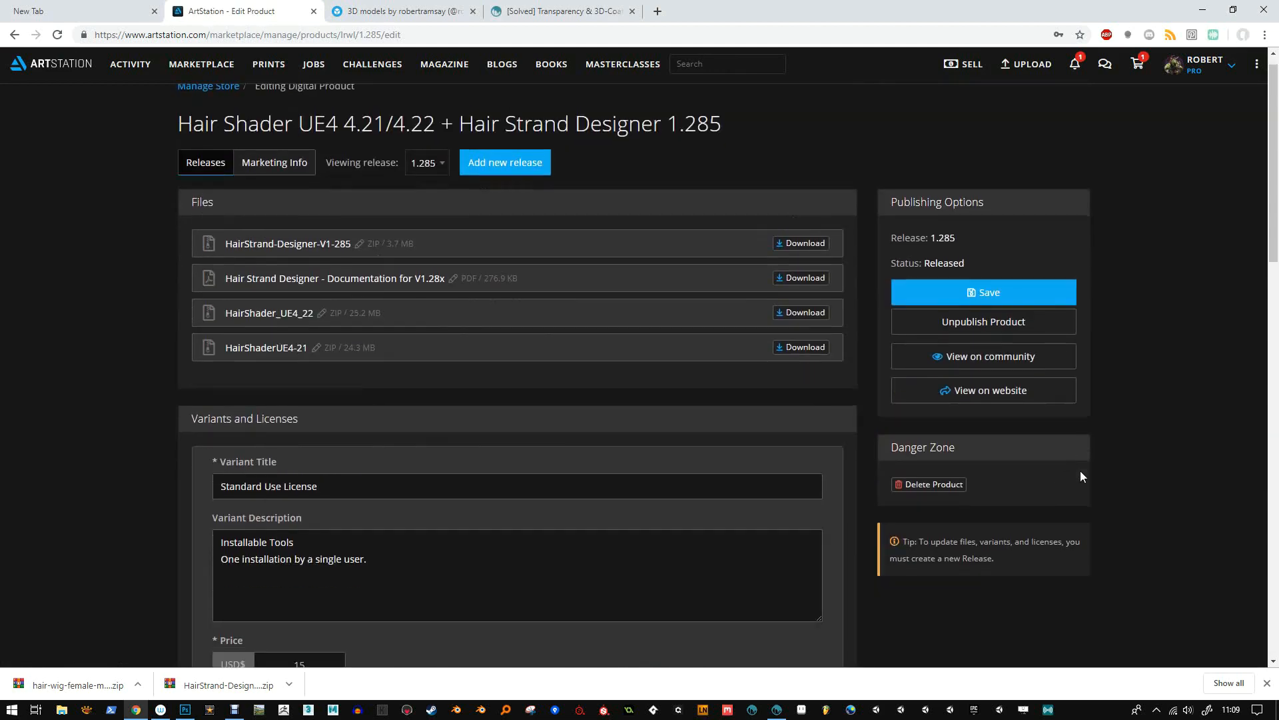
pyautogui.scroll(1, 363, 366)
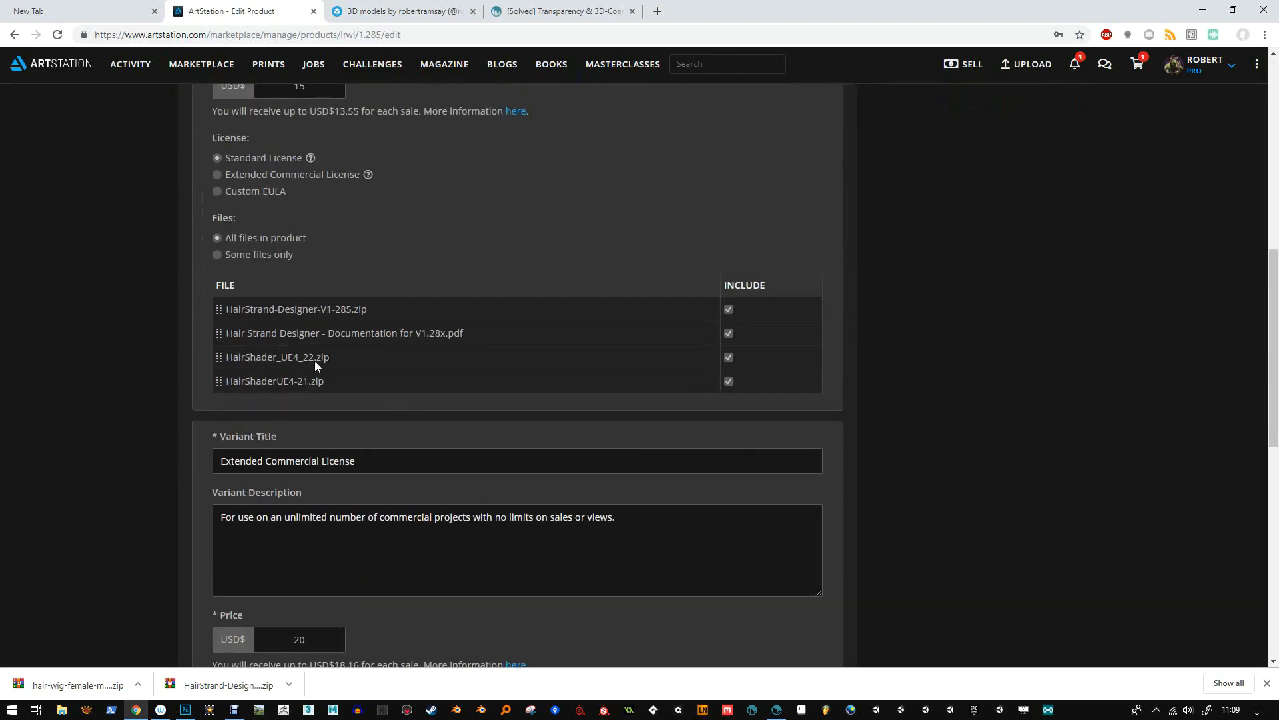
pyautogui.scroll(-3, 318, 519)
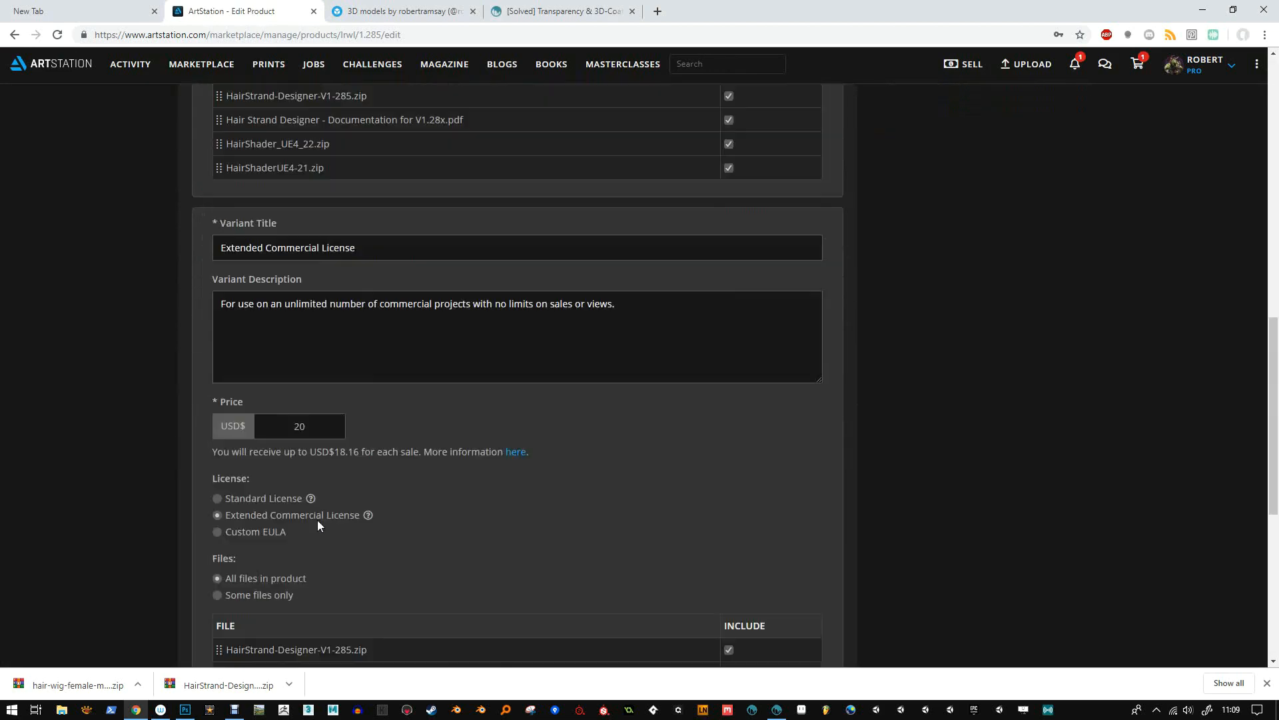
pyautogui.scroll(5, 321, 508)
pyautogui.scroll(7, 322, 502)
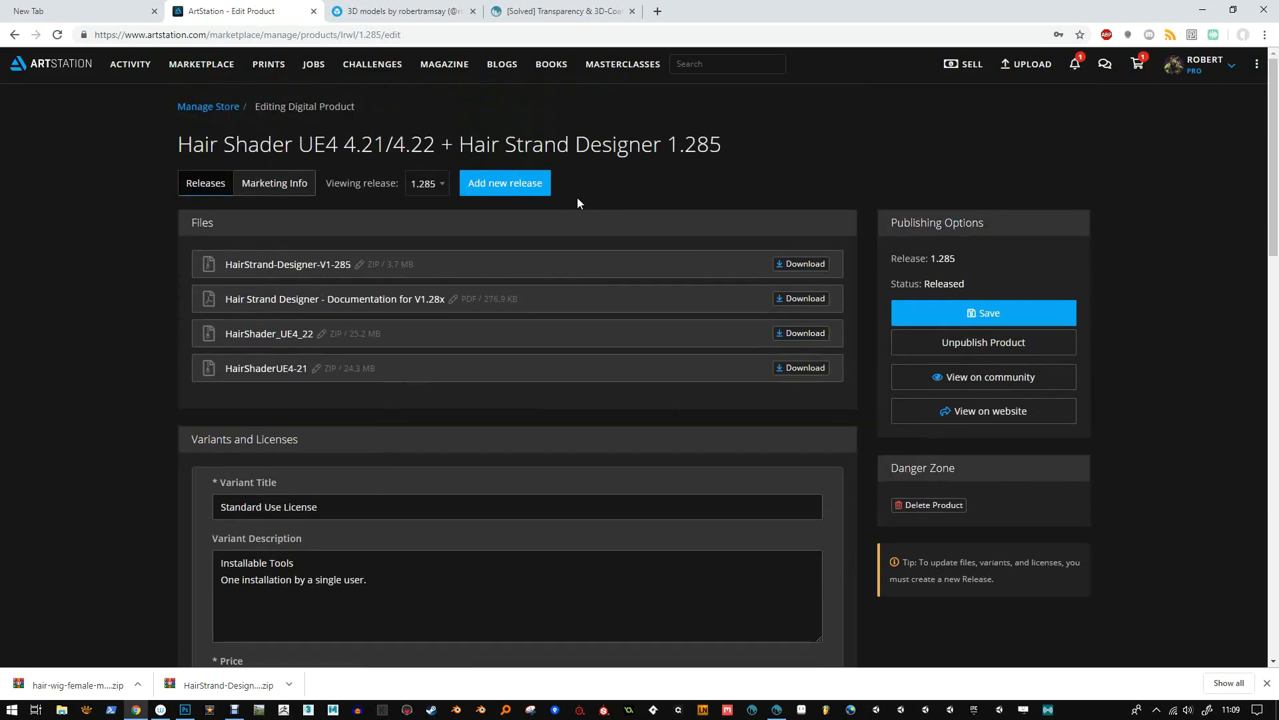
# View the hair shader product's public store page on the seller's website and look over its images and description.
pyautogui.click(956, 424)
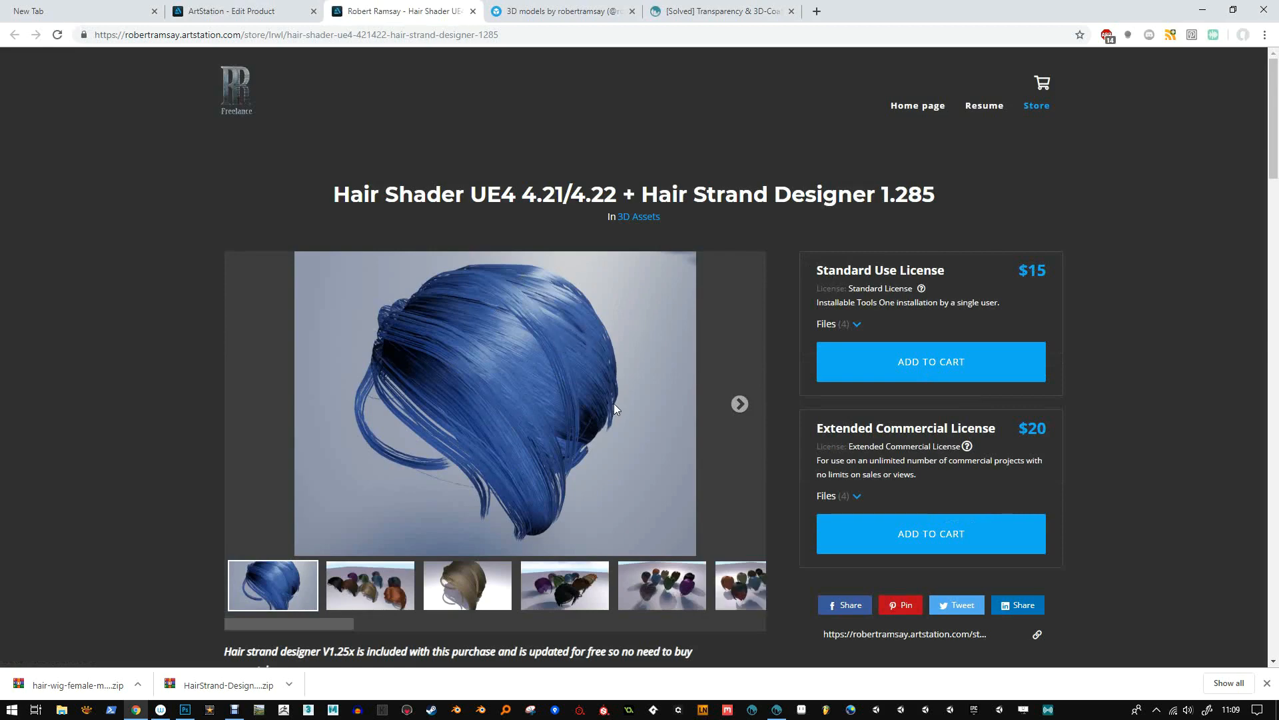
pyautogui.scroll(-3, 613, 403)
pyautogui.scroll(2, 601, 367)
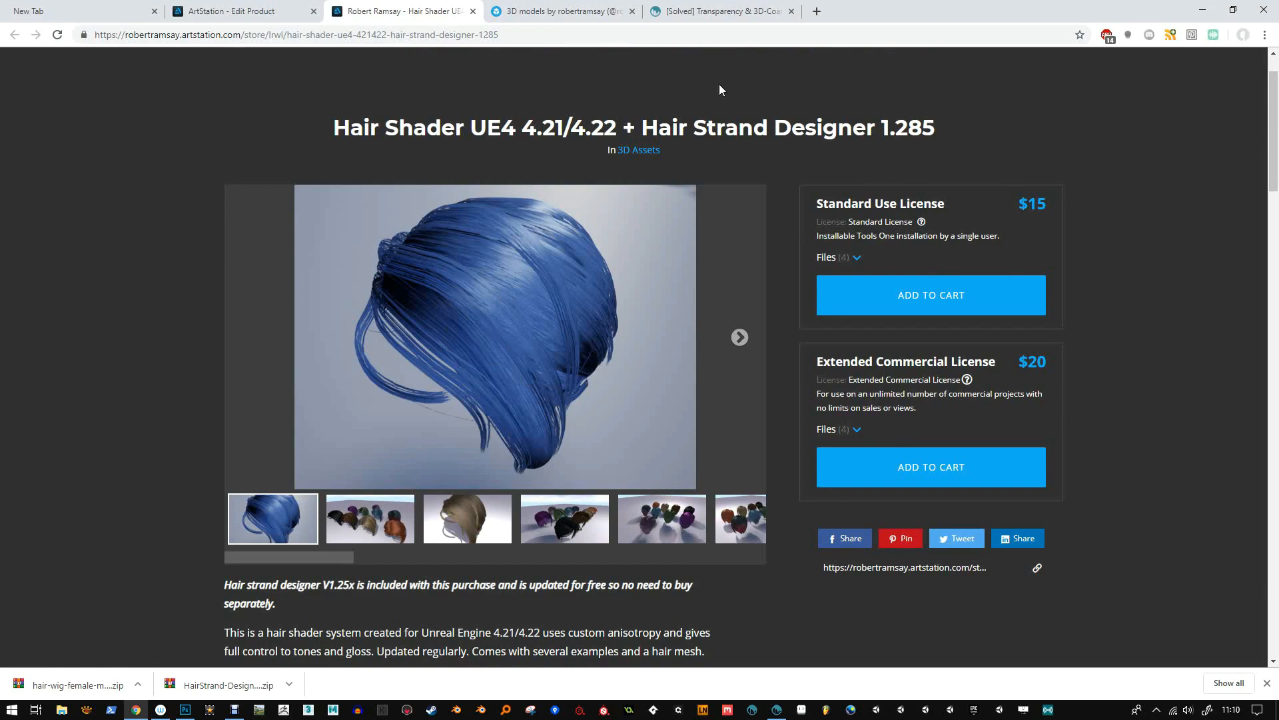
pyautogui.click(1213, 12)
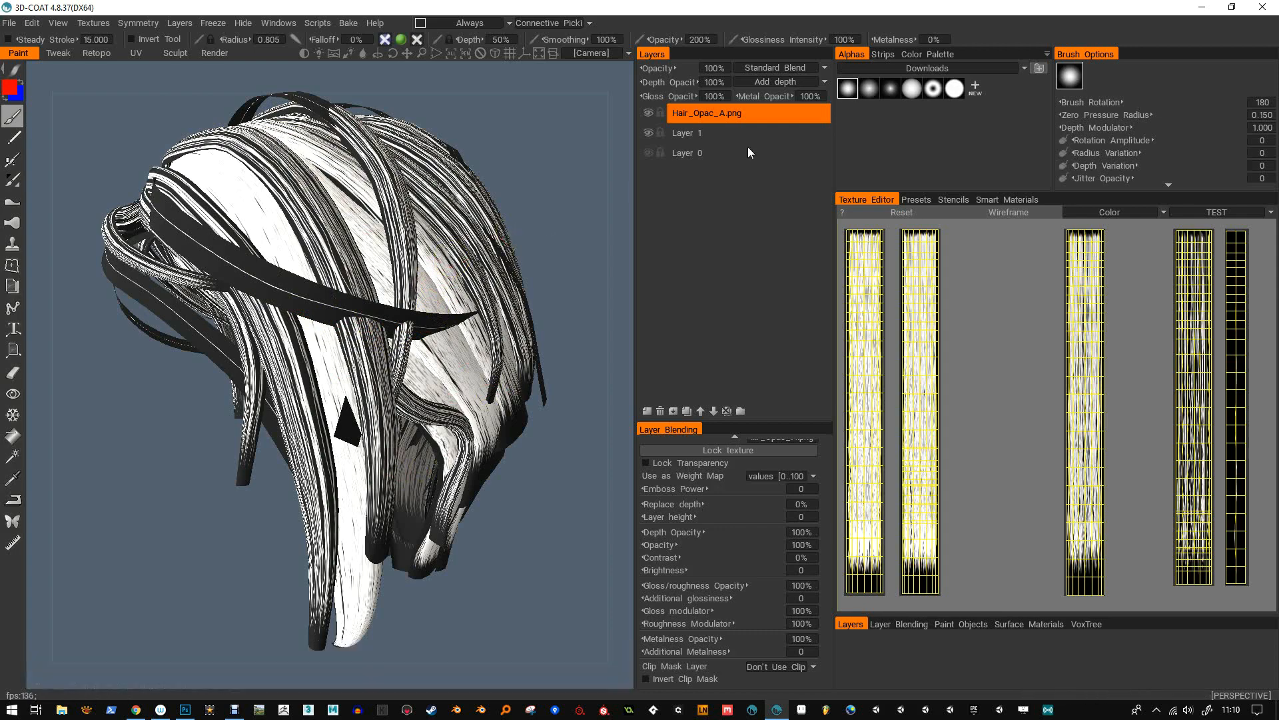
pyautogui.click(1202, 7)
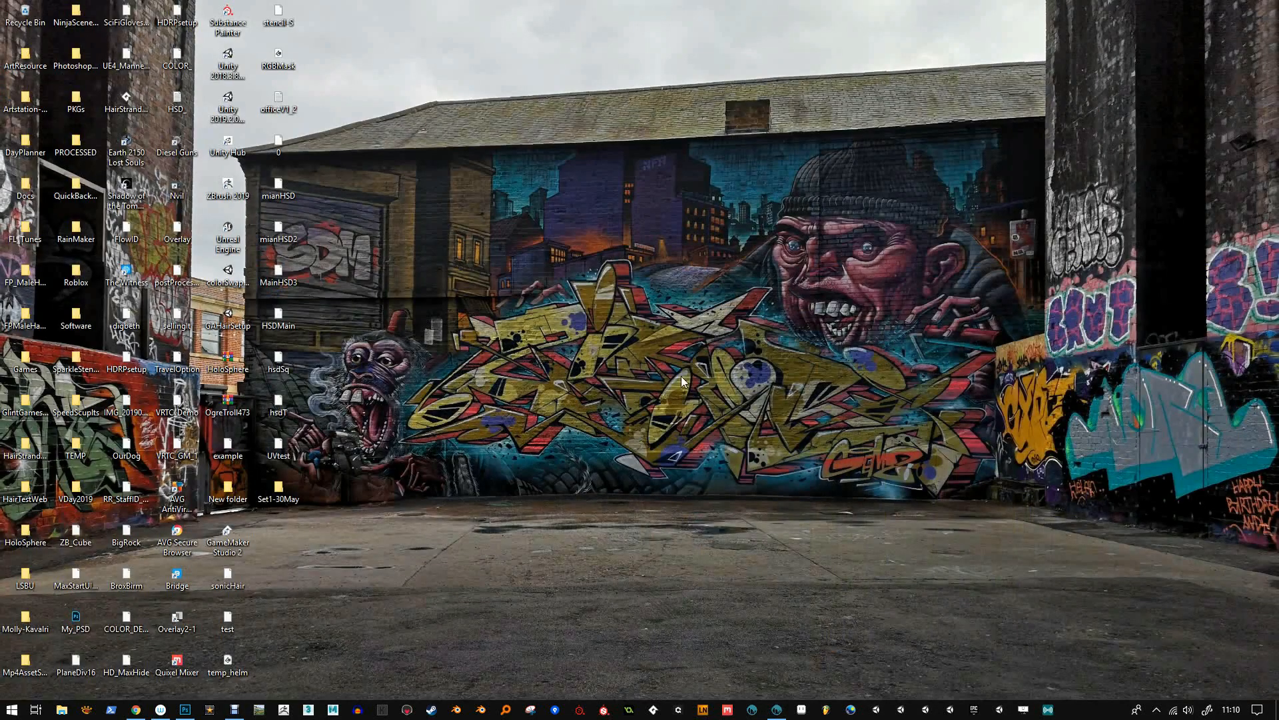
pyautogui.click(143, 712)
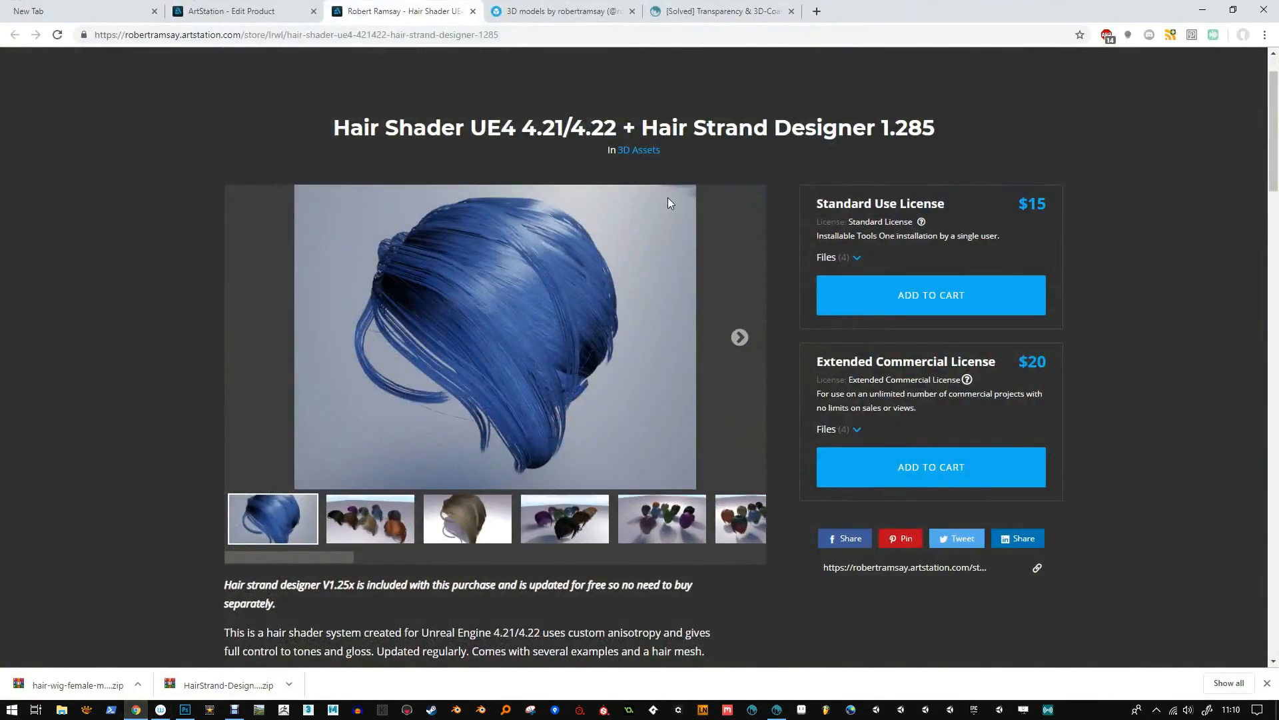
# Return to the Hair Wig Female - Model 1 page on Sketchfab and open the material settings in its 3D editor.
pyautogui.click(567, 13)
pyautogui.scroll(1, 1117, 177)
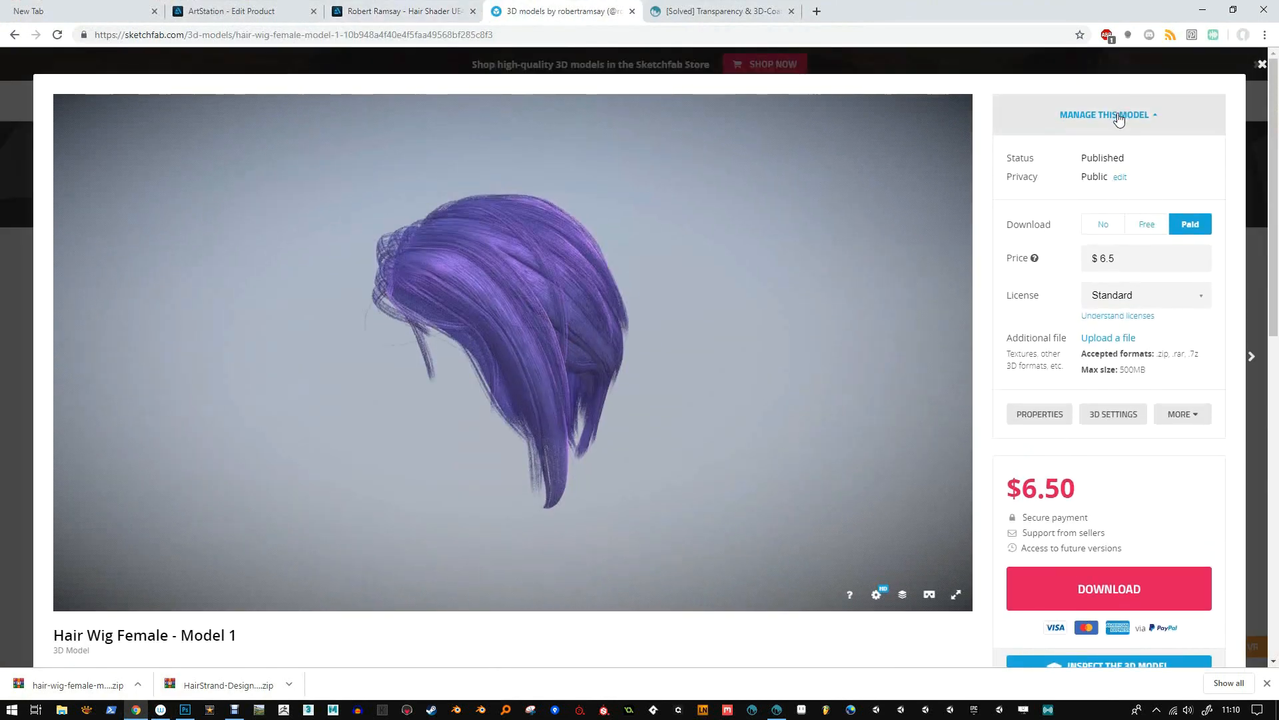
pyautogui.scroll(-4, 1122, 146)
pyautogui.scroll(4, 1104, 287)
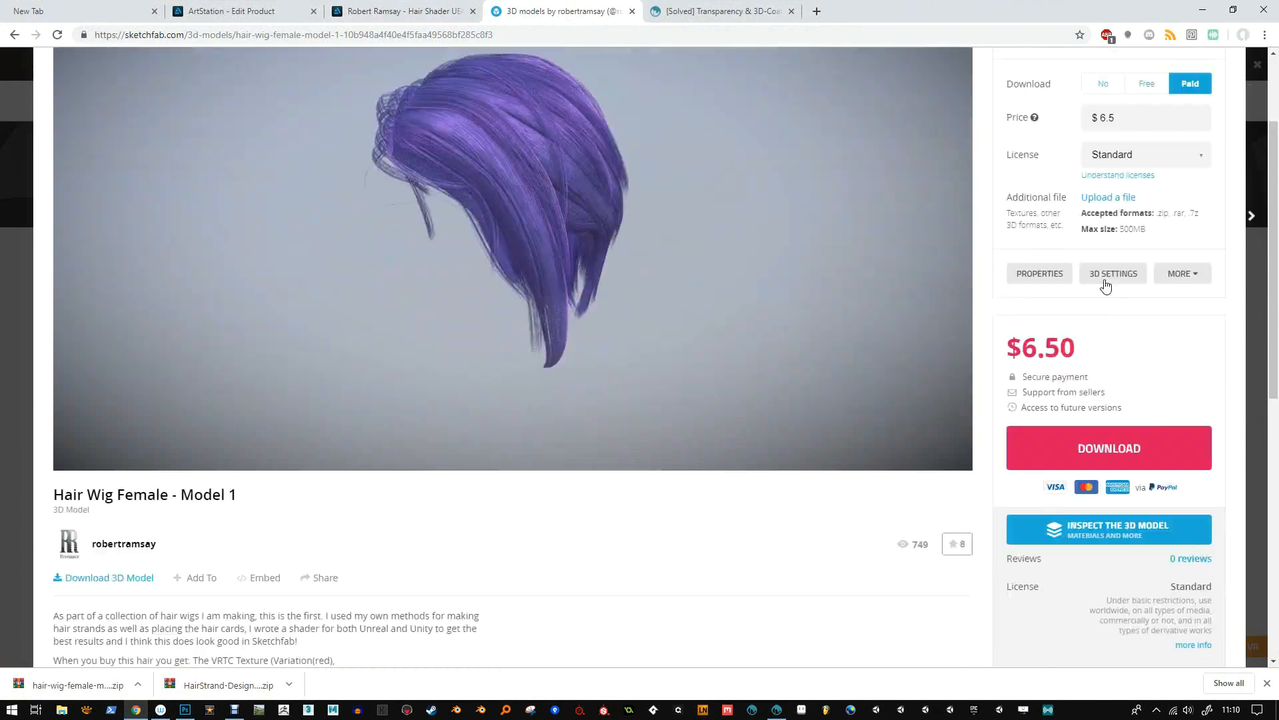
pyautogui.click(1110, 414)
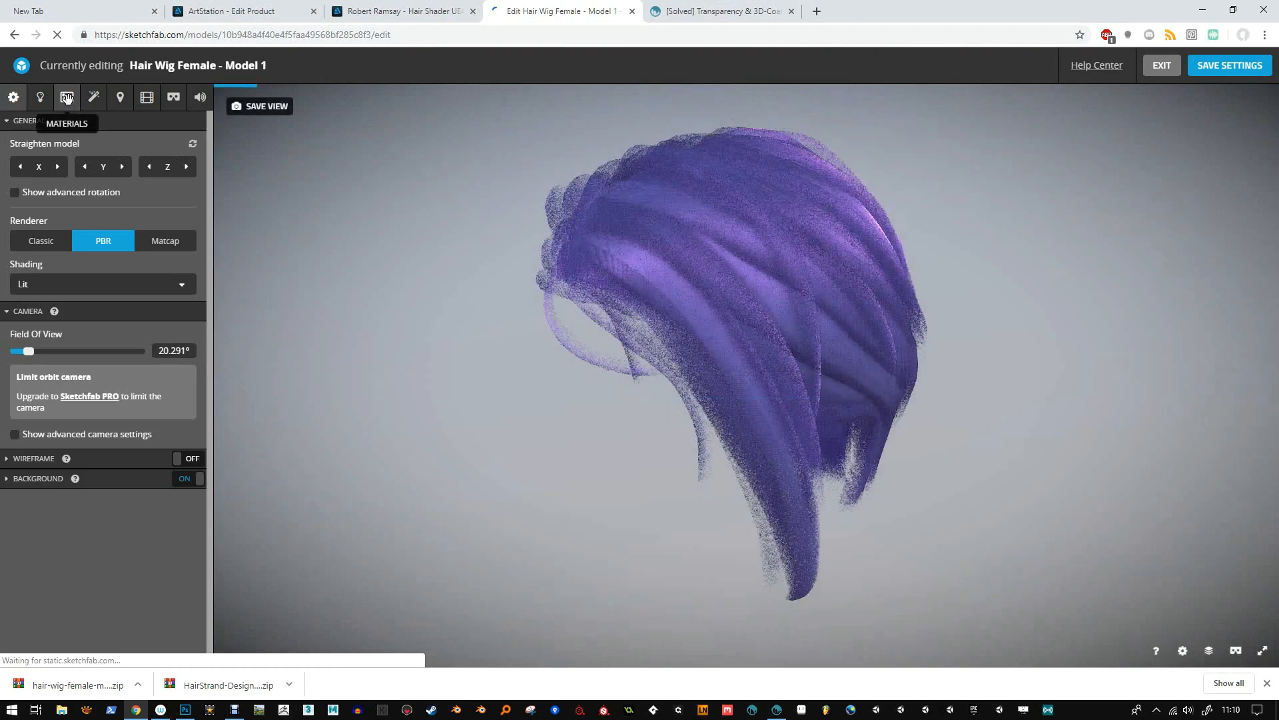
pyautogui.click(67, 98)
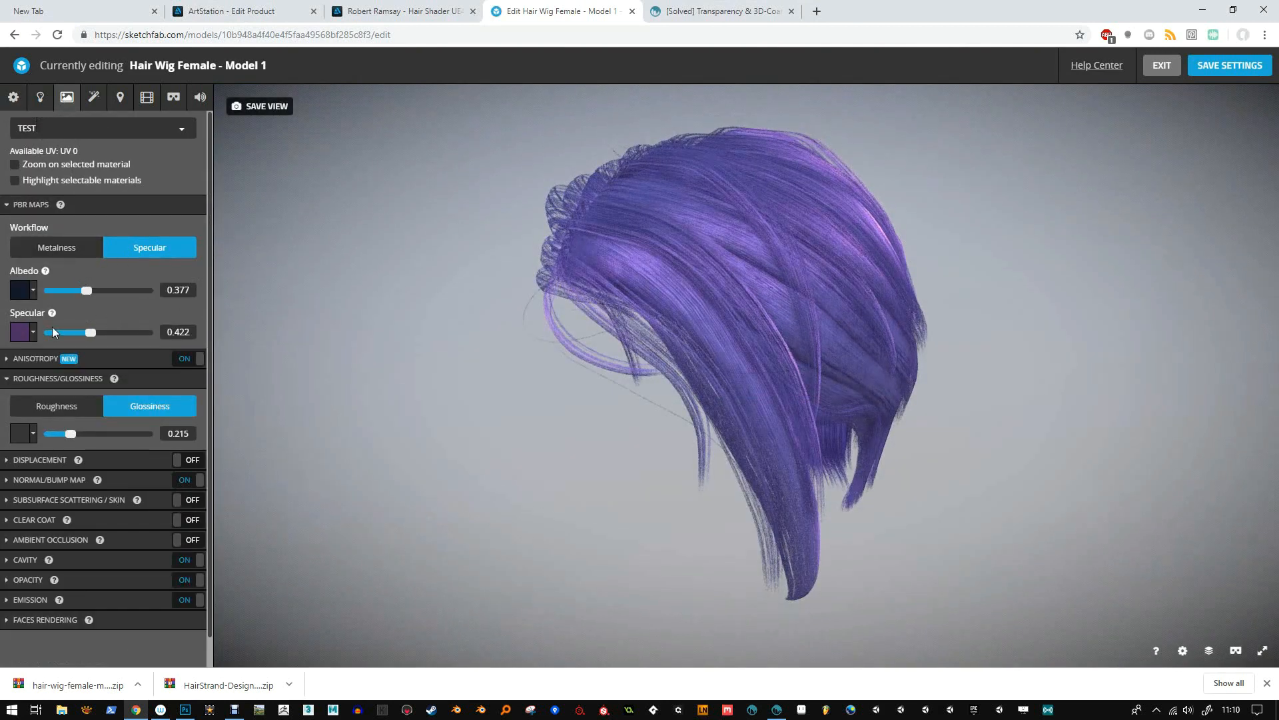
# Import FRIZZ_30May from the Set1-30May folder on the Desktop and apply it as the TEST material's specular texture.
pyautogui.click(31, 335)
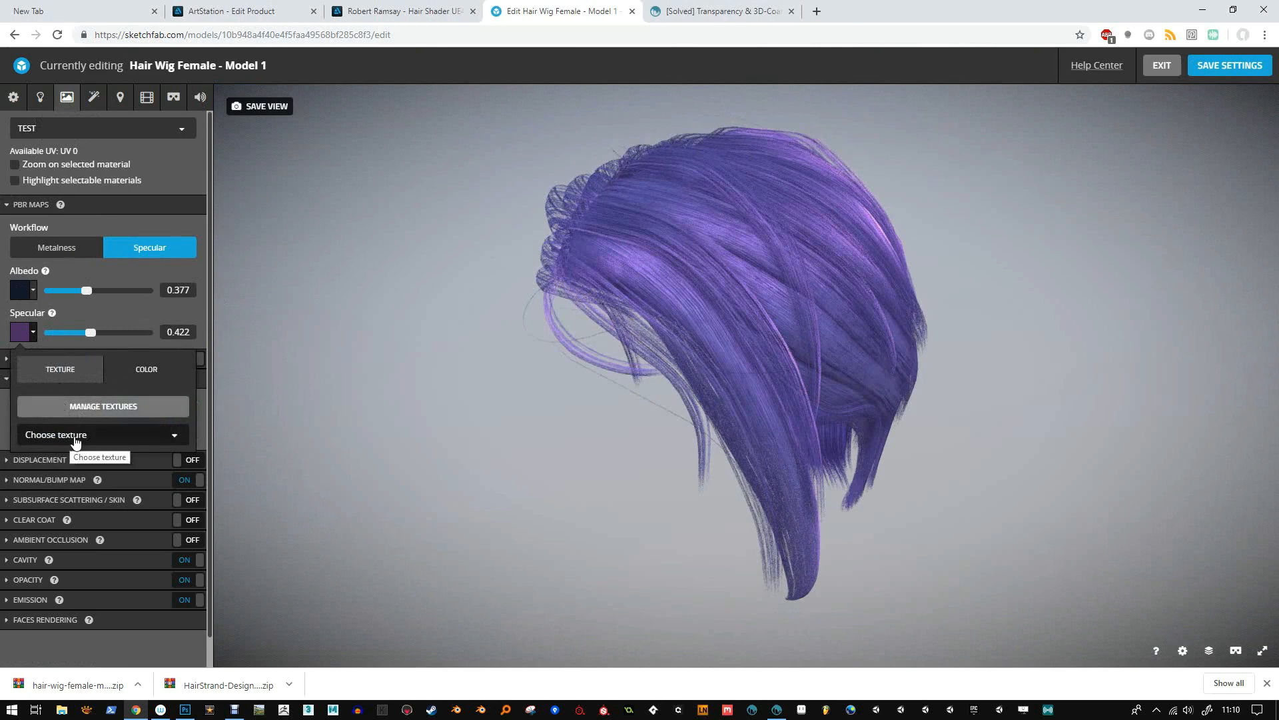
pyautogui.click(75, 440)
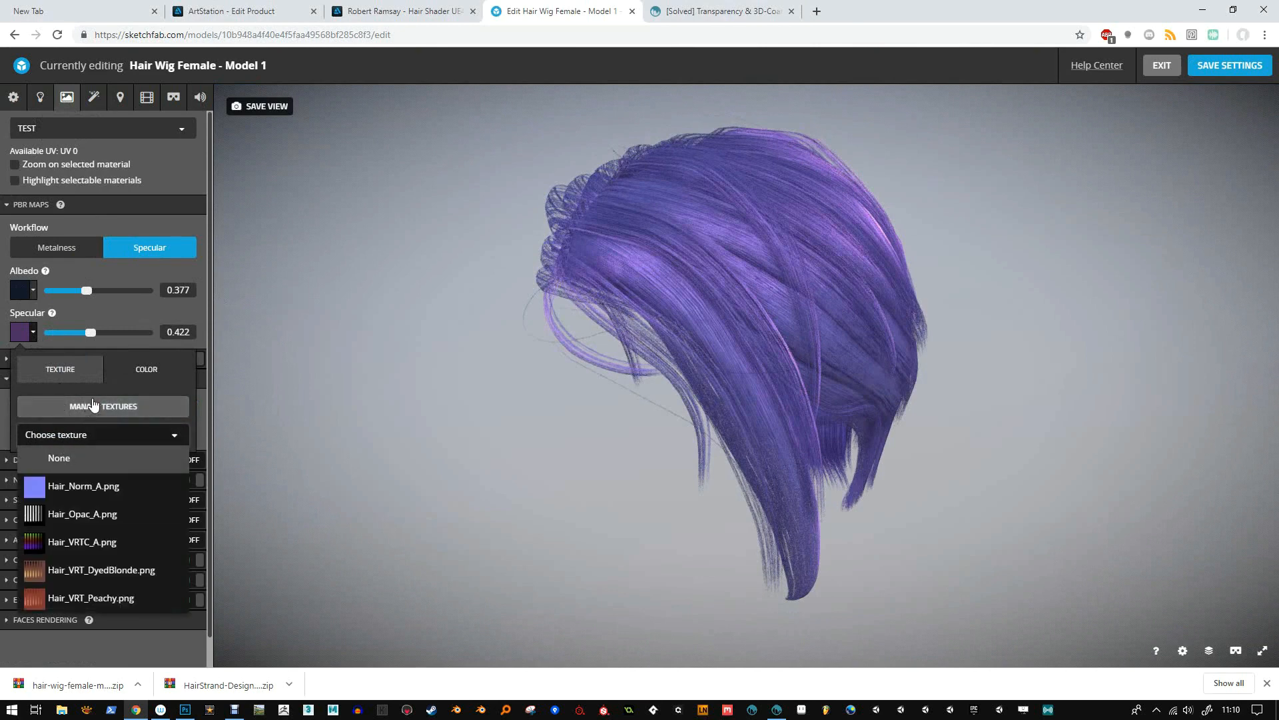
pyautogui.click(115, 408)
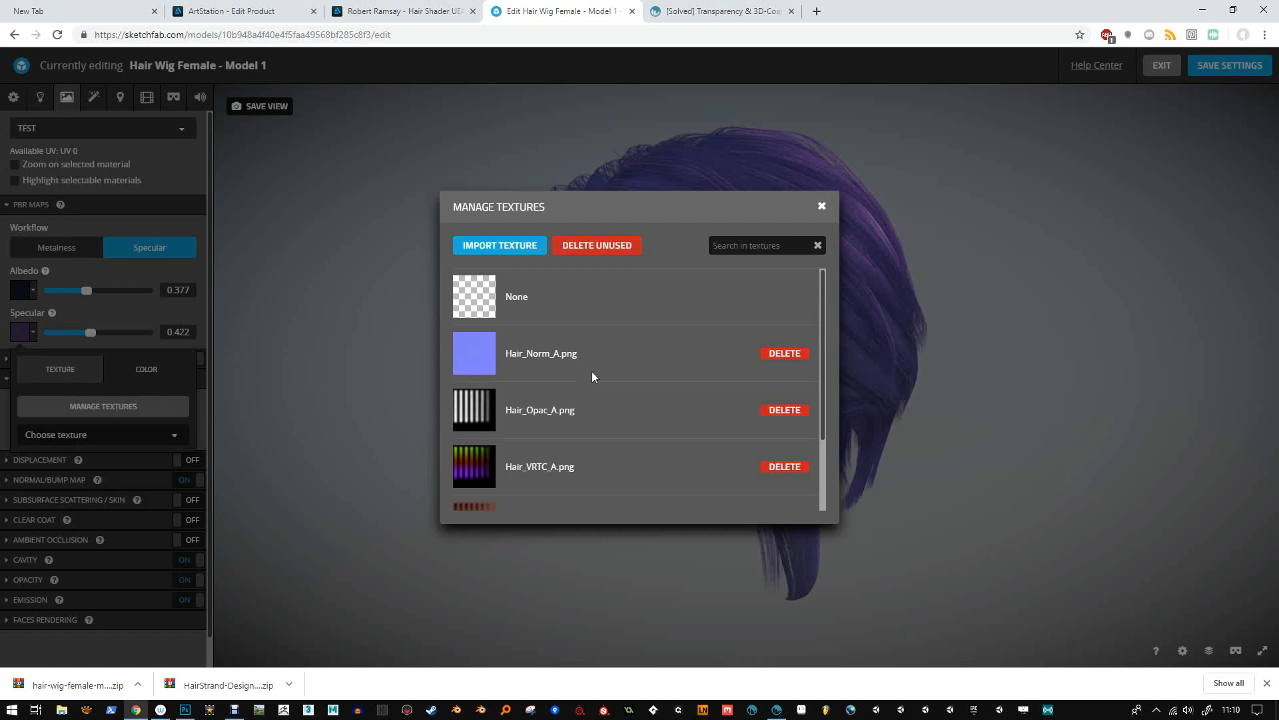
pyautogui.click(505, 245)
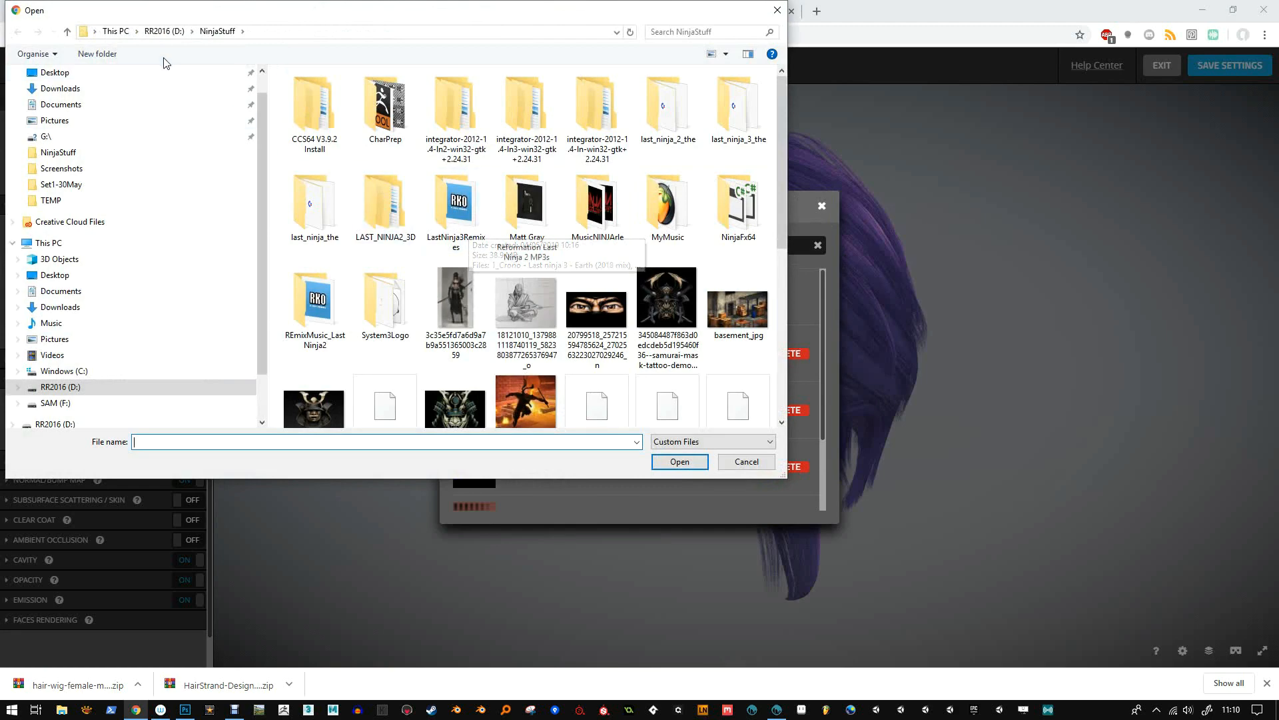
pyautogui.click(164, 31)
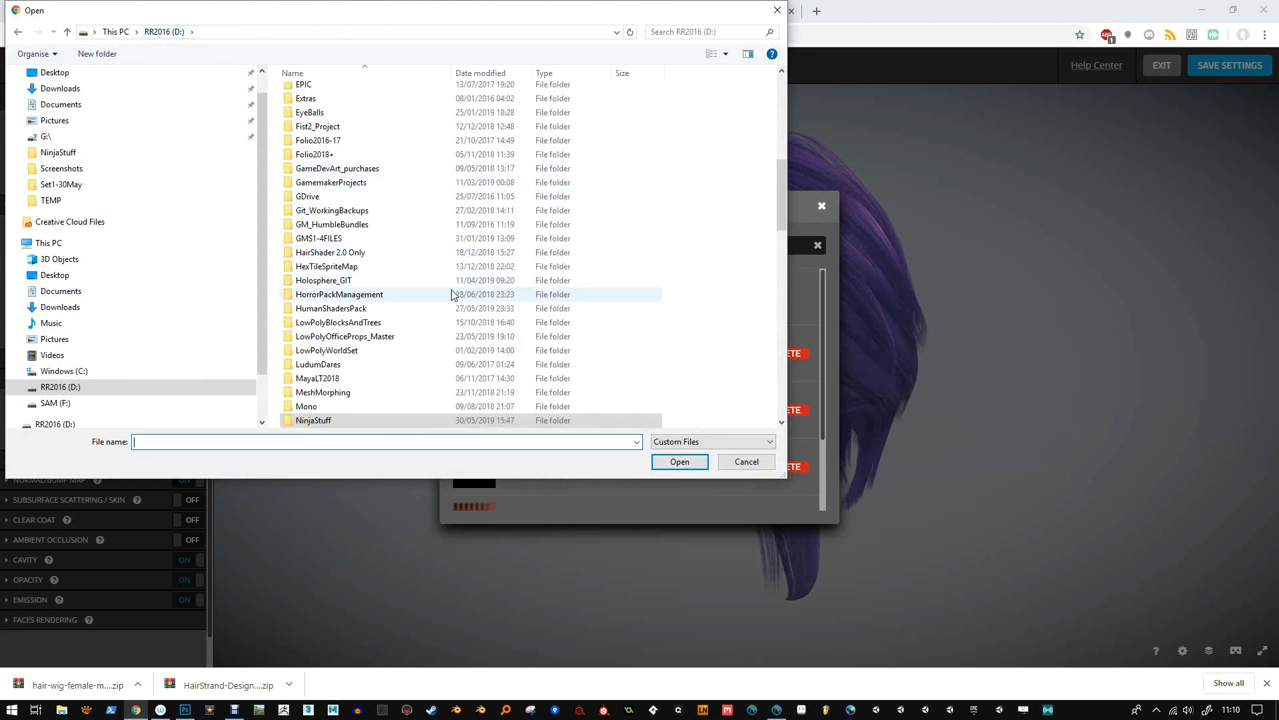
pyautogui.click(60, 77)
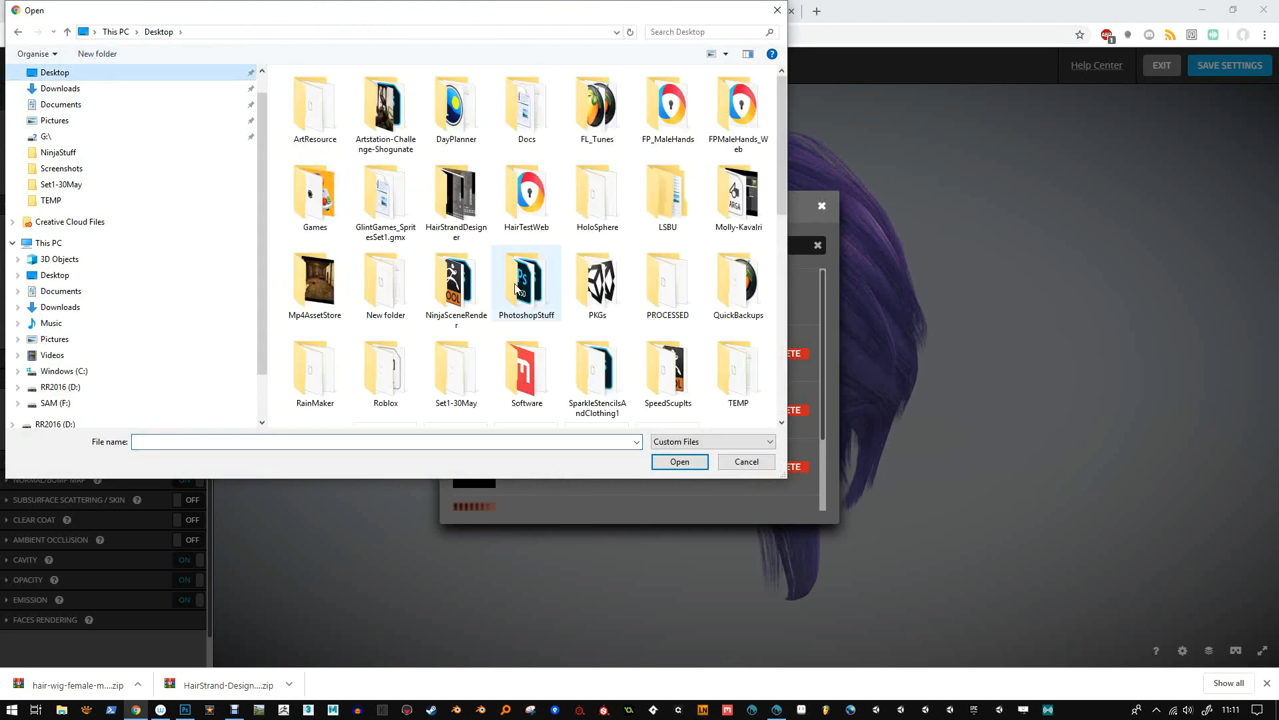
pyautogui.scroll(-3, 587, 286)
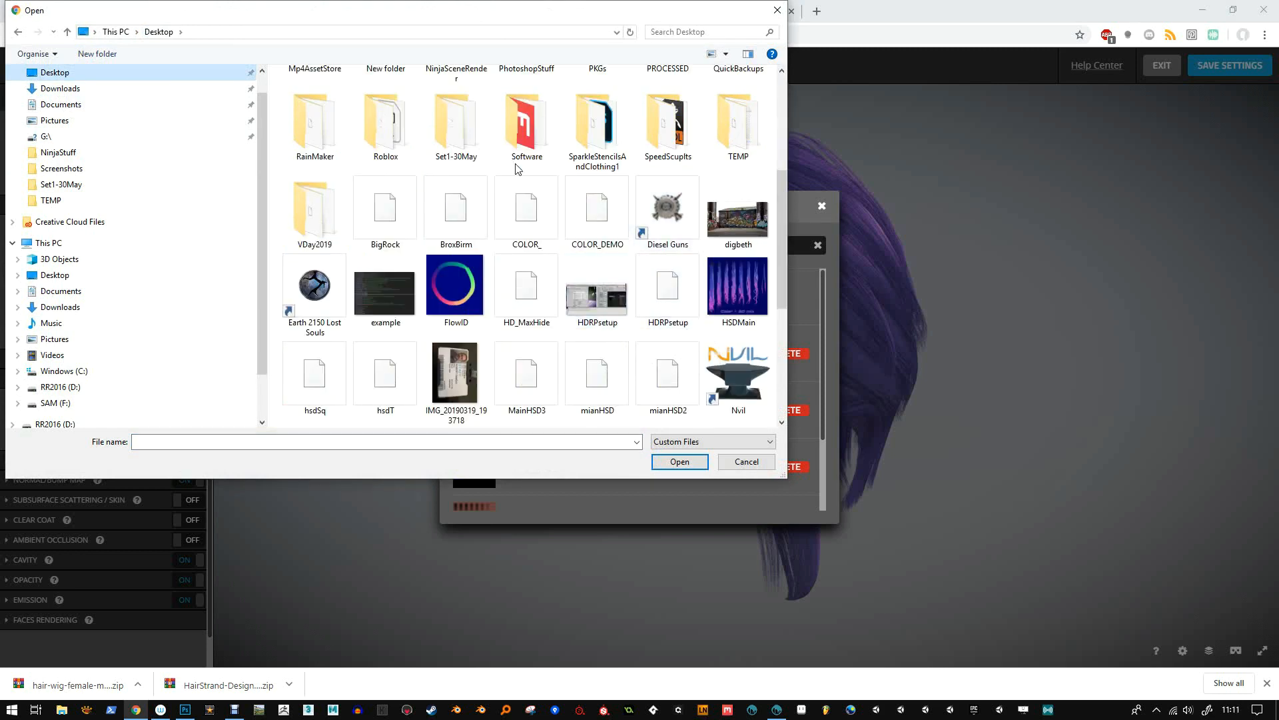
pyautogui.doubleClick(445, 139)
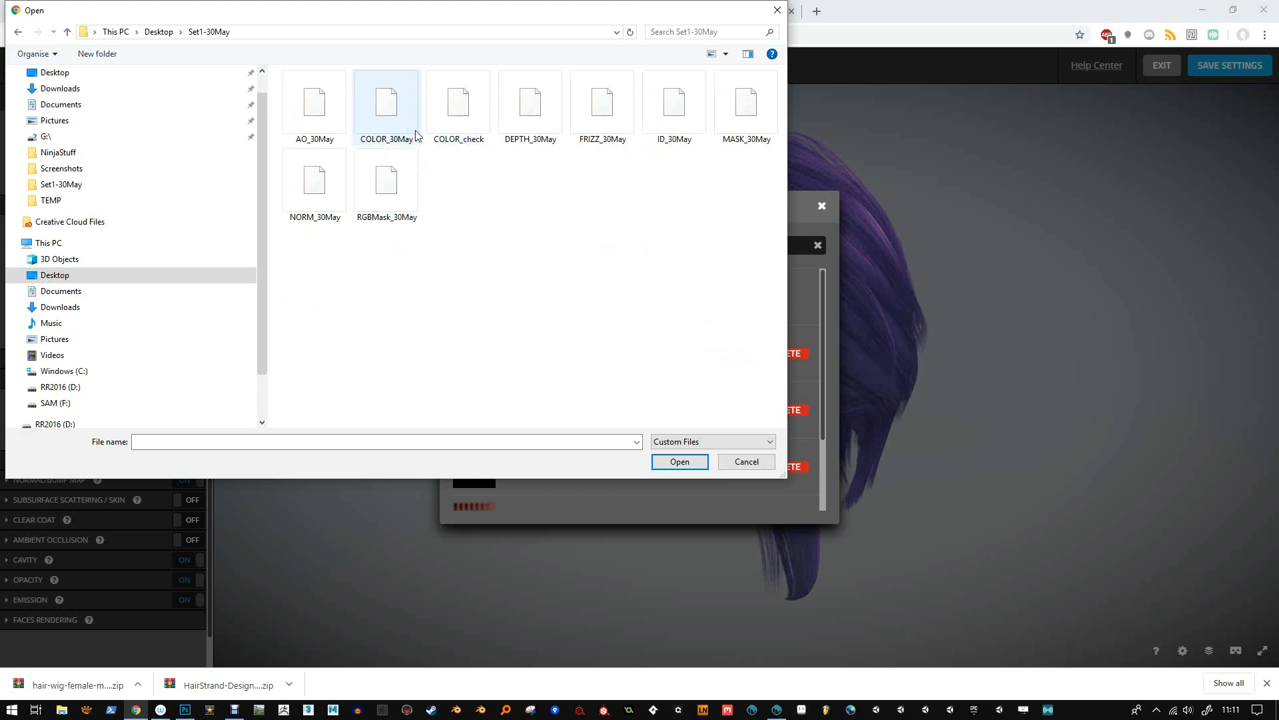
pyautogui.doubleClick(608, 114)
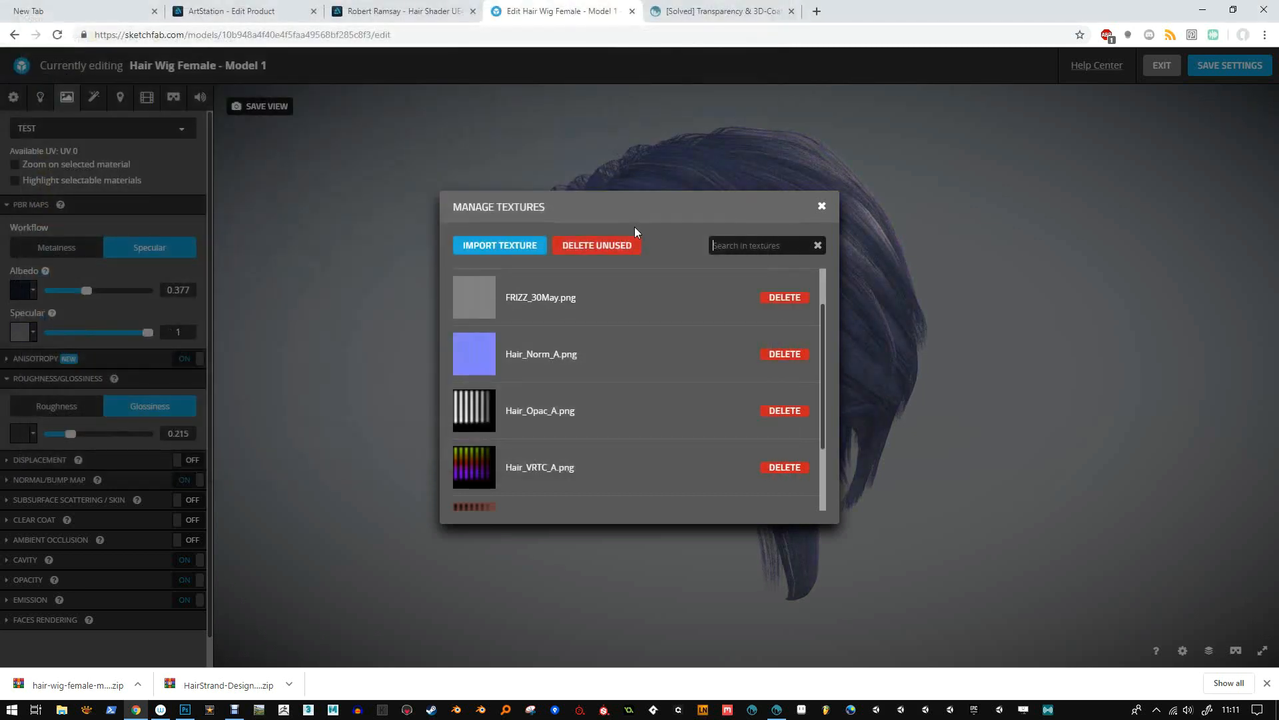
pyautogui.click(473, 305)
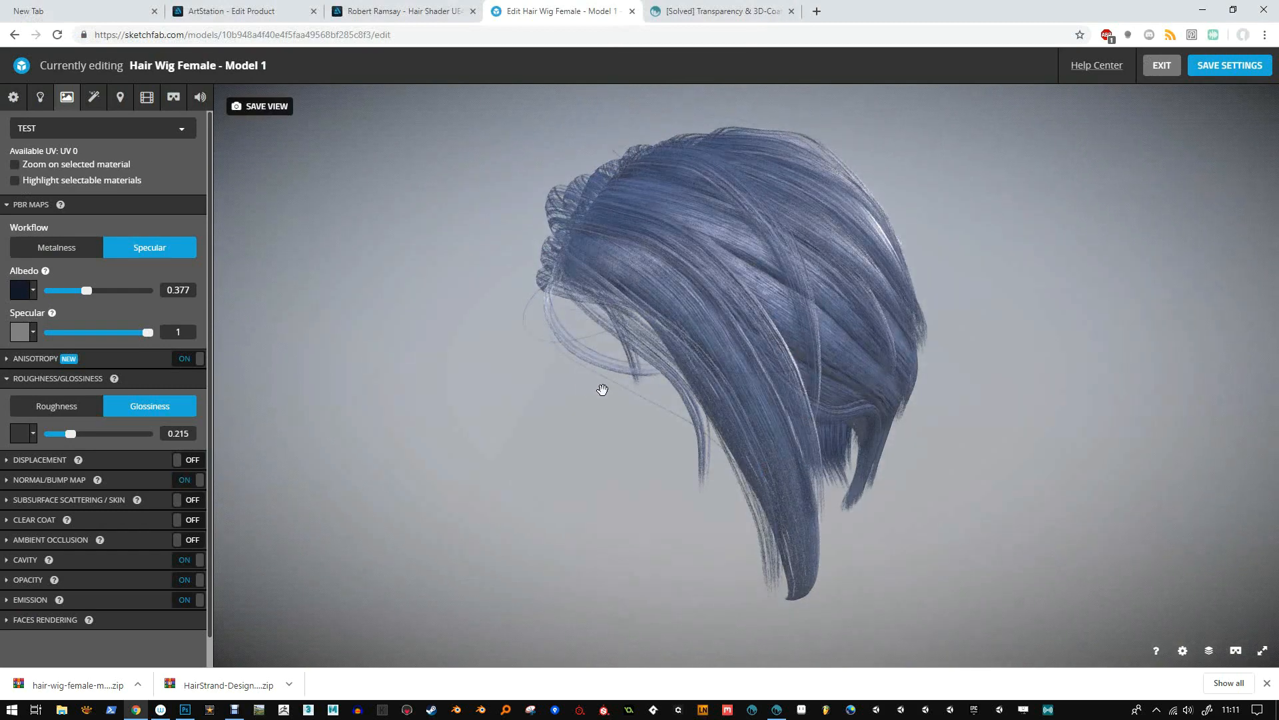
# Examine the wig's strands up close from another angle with the frizz map applied as specular.
pyautogui.moveTo(608, 390); pyautogui.dragTo(587, 354)
pyautogui.scroll(5, 580, 350)
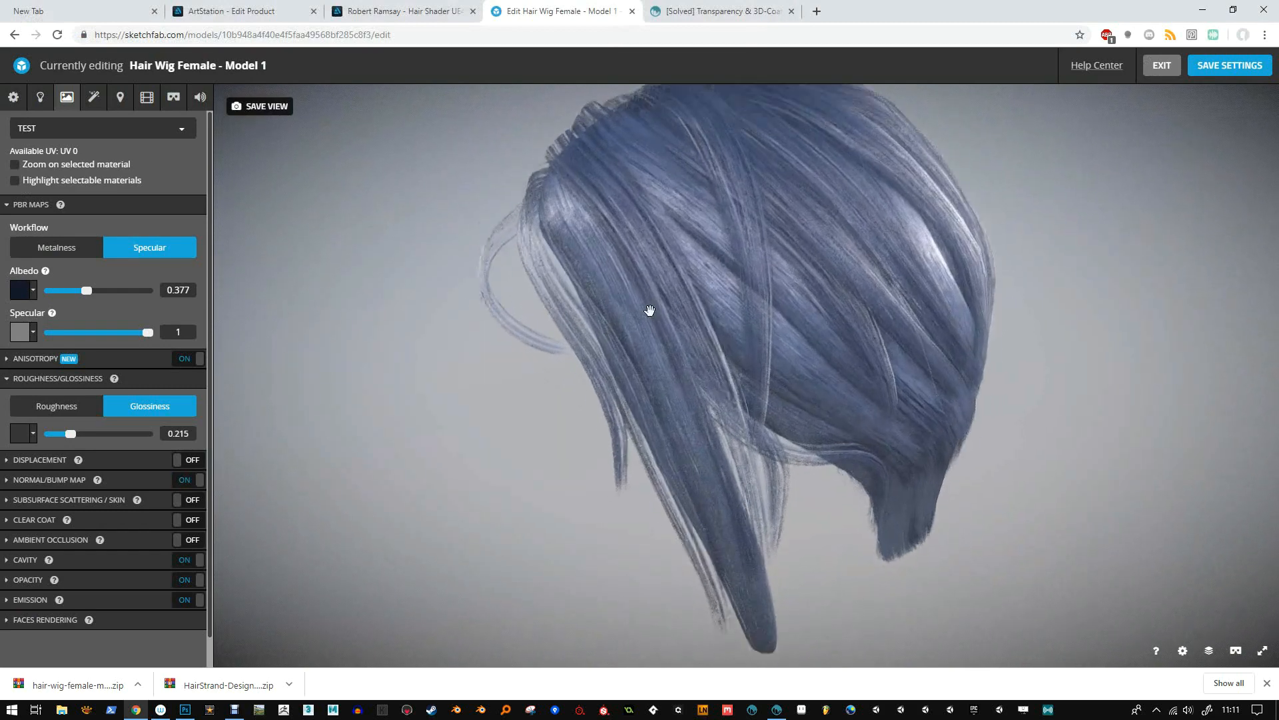
pyautogui.scroll(5, 568, 343)
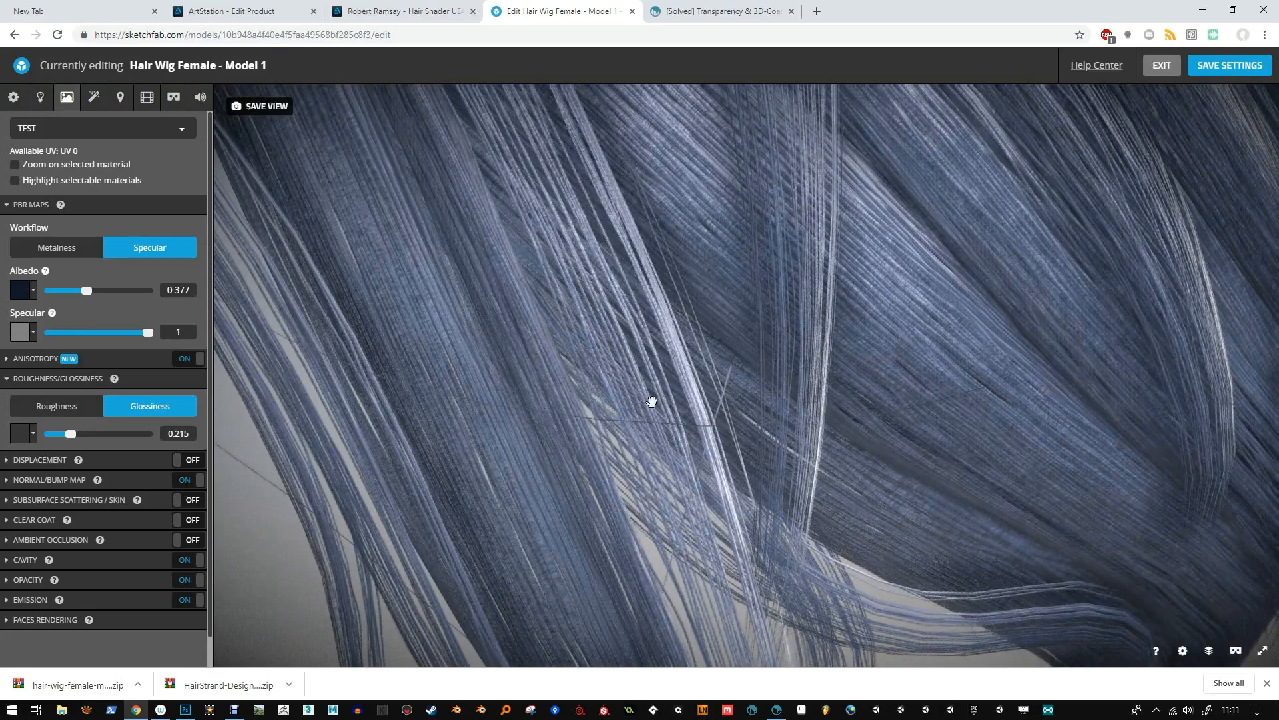
pyautogui.moveTo(651, 401)
pyautogui.mouseDown()
pyautogui.moveTo(974, 348)
pyautogui.moveTo(974, 317)
pyautogui.moveTo(1011, 326)
pyautogui.moveTo(989, 294)
pyautogui.mouseUp()
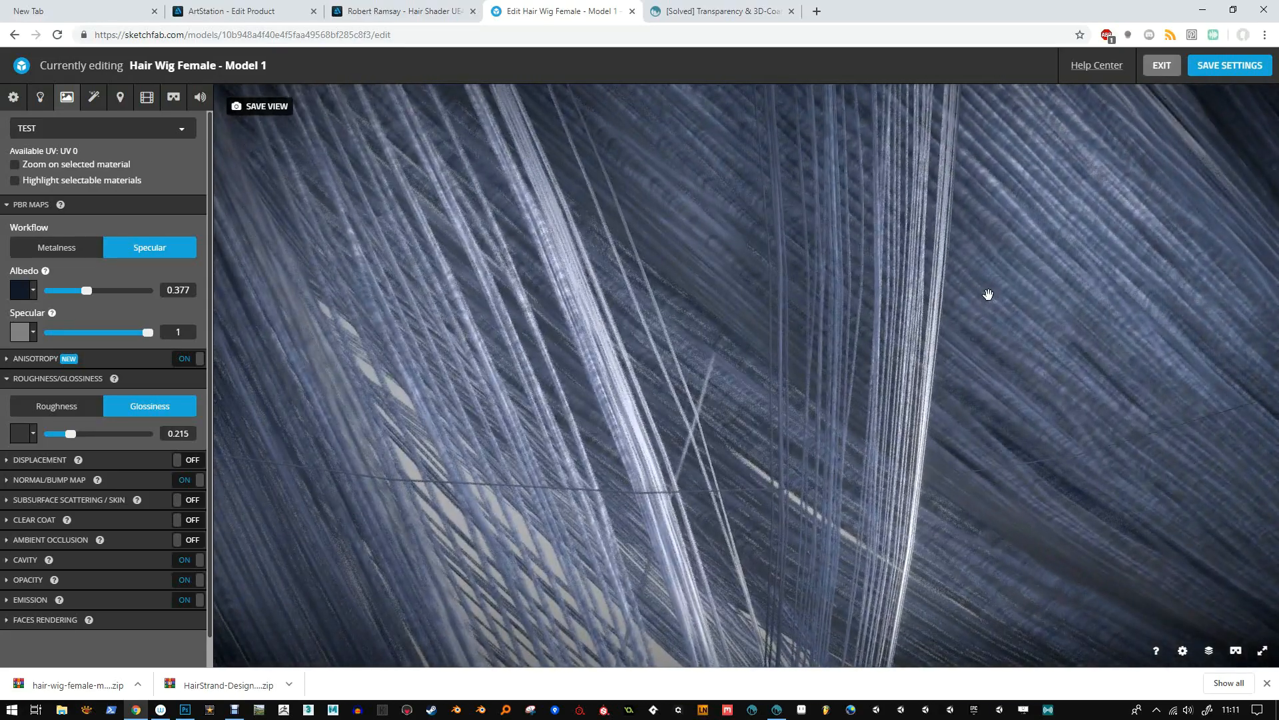
# Lower the TEST material's specular amount to 0.715 and apply FRIZZ_30May.png as the glossiness texture with an amount of 0.477.
pyautogui.scroll(-10, 1010, 311)
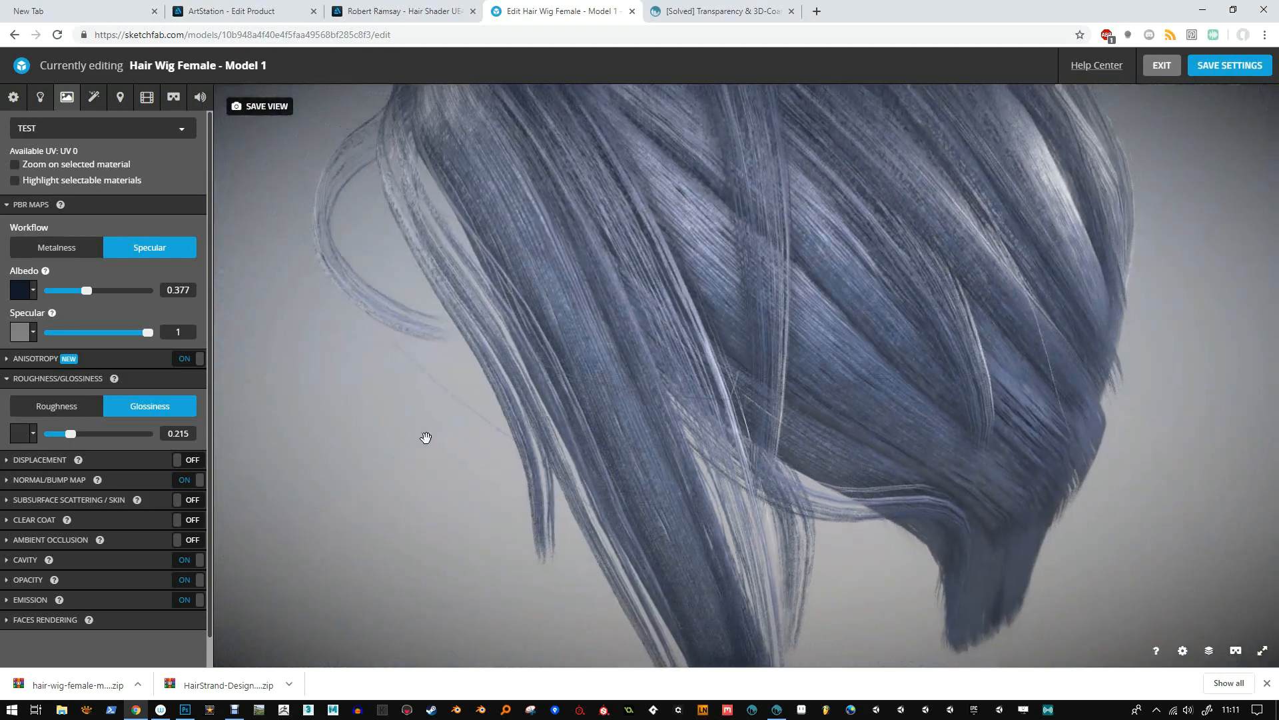
pyautogui.moveTo(142, 331)
pyautogui.mouseDown()
pyautogui.moveTo(95, 334)
pyautogui.moveTo(139, 338)
pyautogui.moveTo(120, 332)
pyautogui.mouseUp()
pyautogui.click(33, 434)
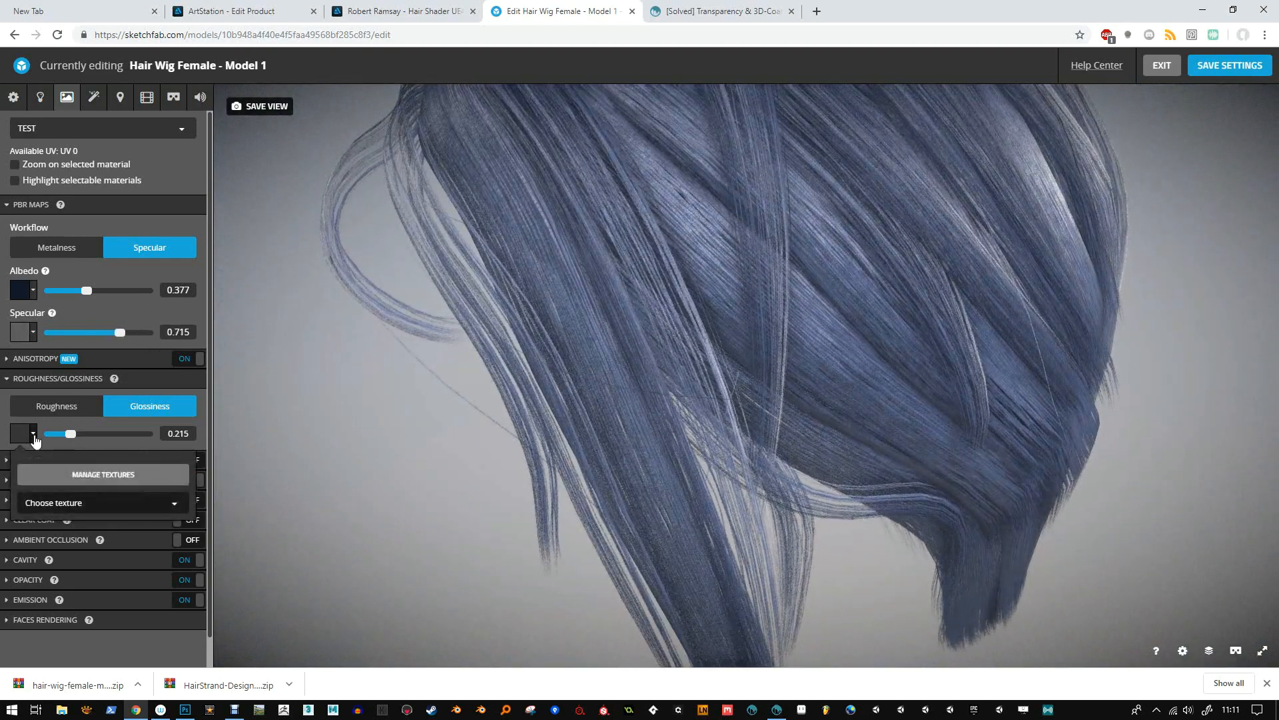
pyautogui.click(71, 511)
pyautogui.click(66, 553)
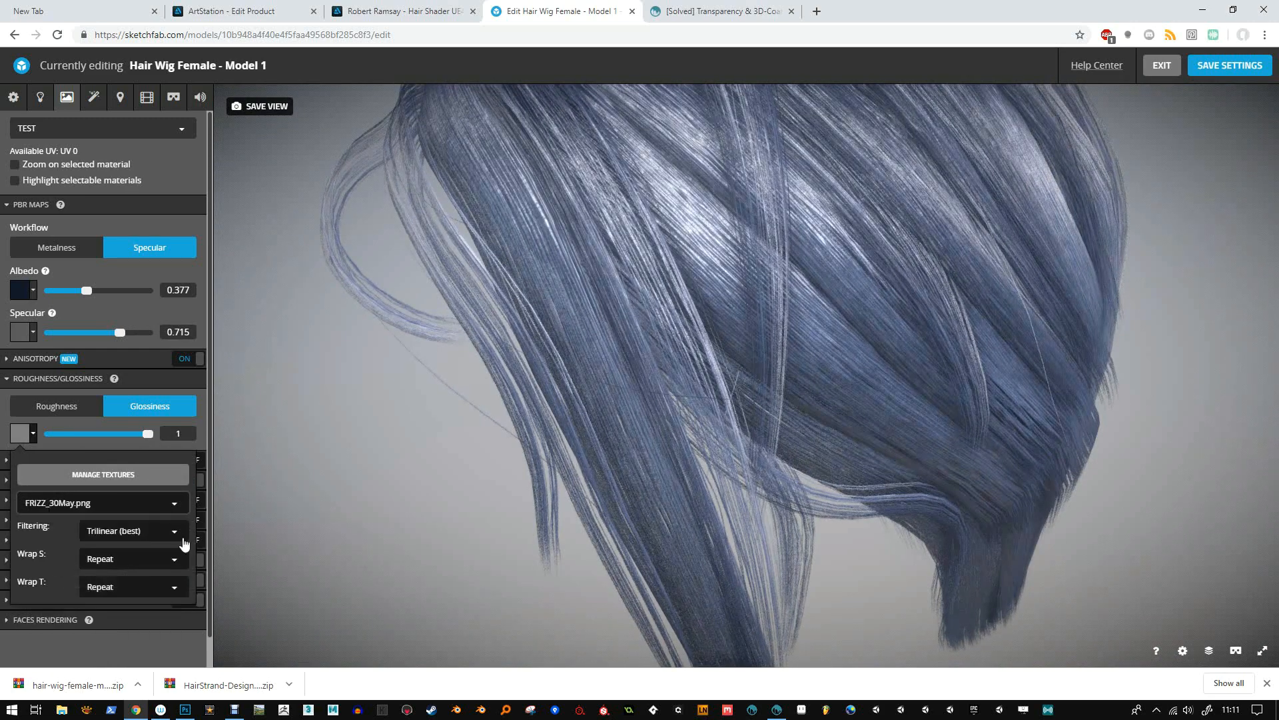
pyautogui.moveTo(148, 433); pyautogui.dragTo(96, 433)
pyautogui.moveTo(318, 471); pyautogui.dragTo(475, 451)
# Import COLOR_30May from the Set1-30May folder and apply it as the TEST material's albedo texture.
pyautogui.click(32, 289)
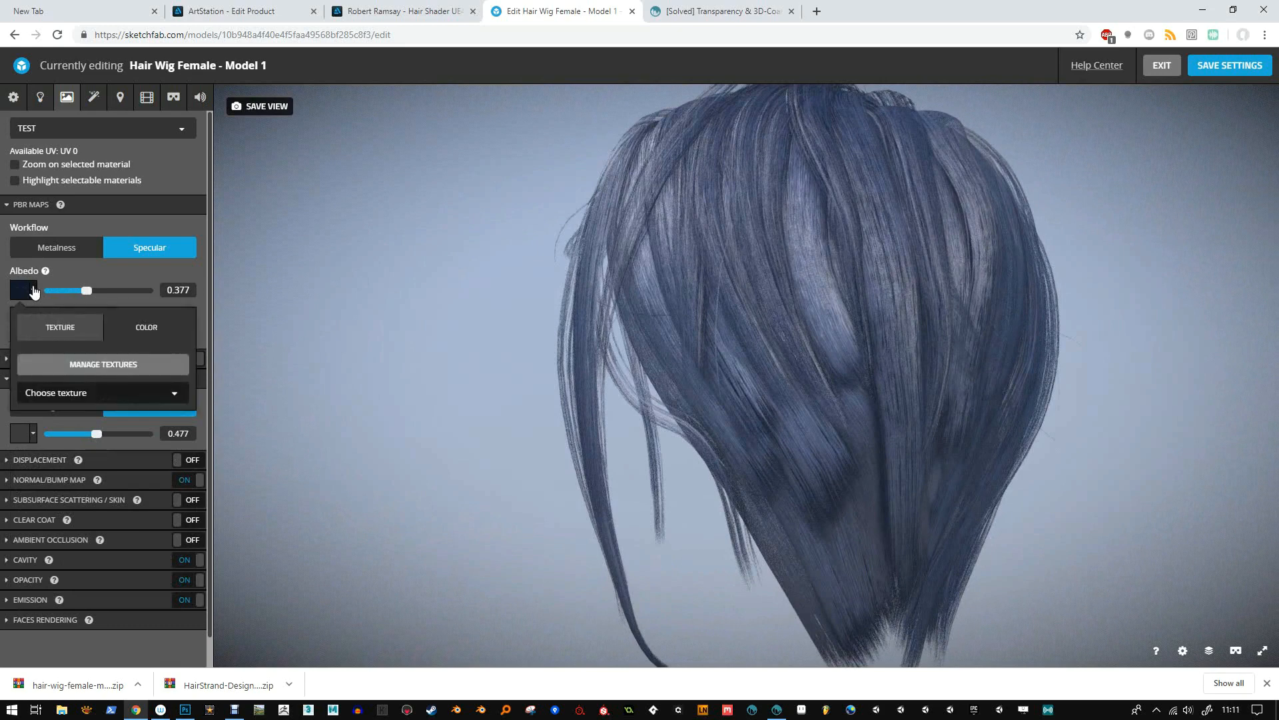
pyautogui.click(84, 394)
pyautogui.click(90, 365)
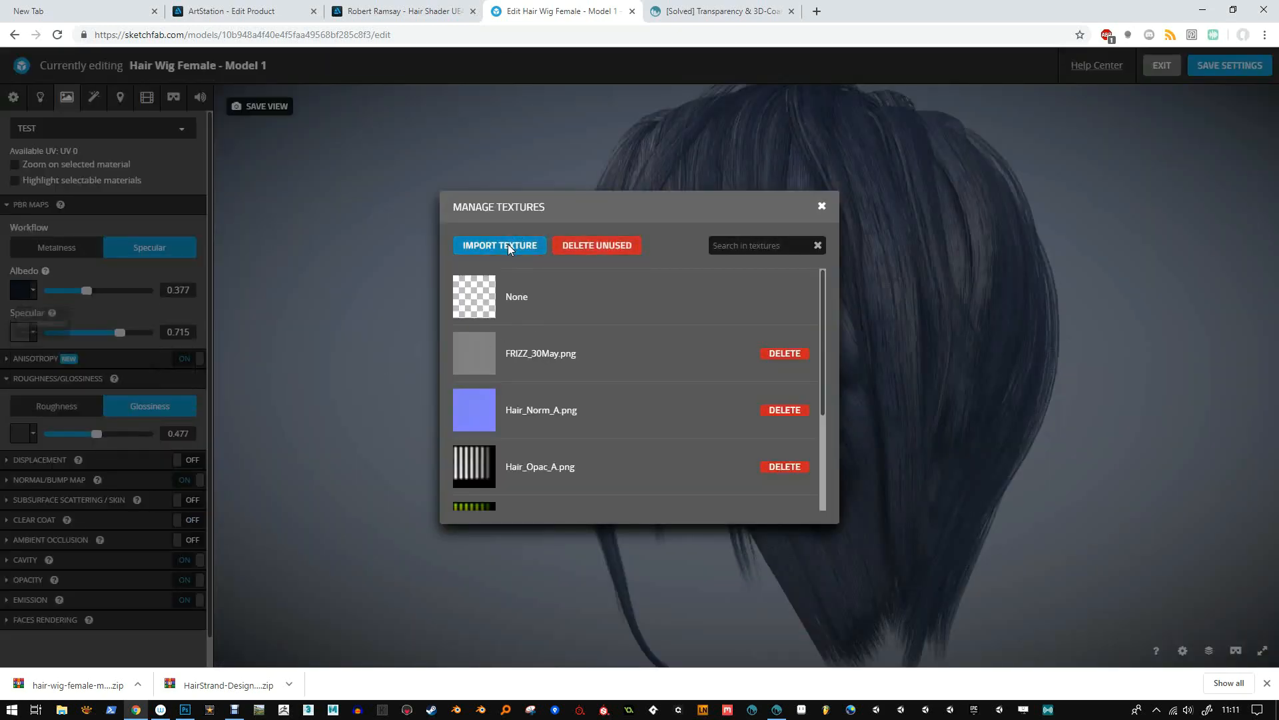
pyautogui.click(507, 246)
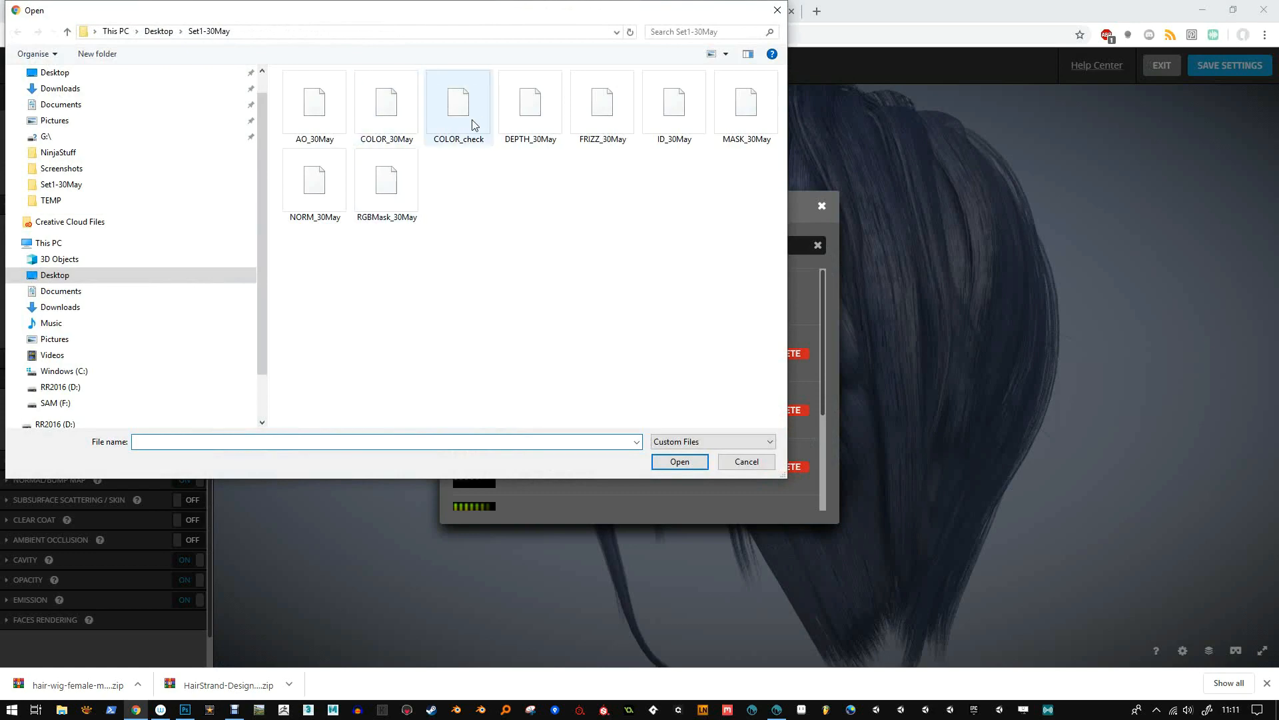
pyautogui.doubleClick(385, 113)
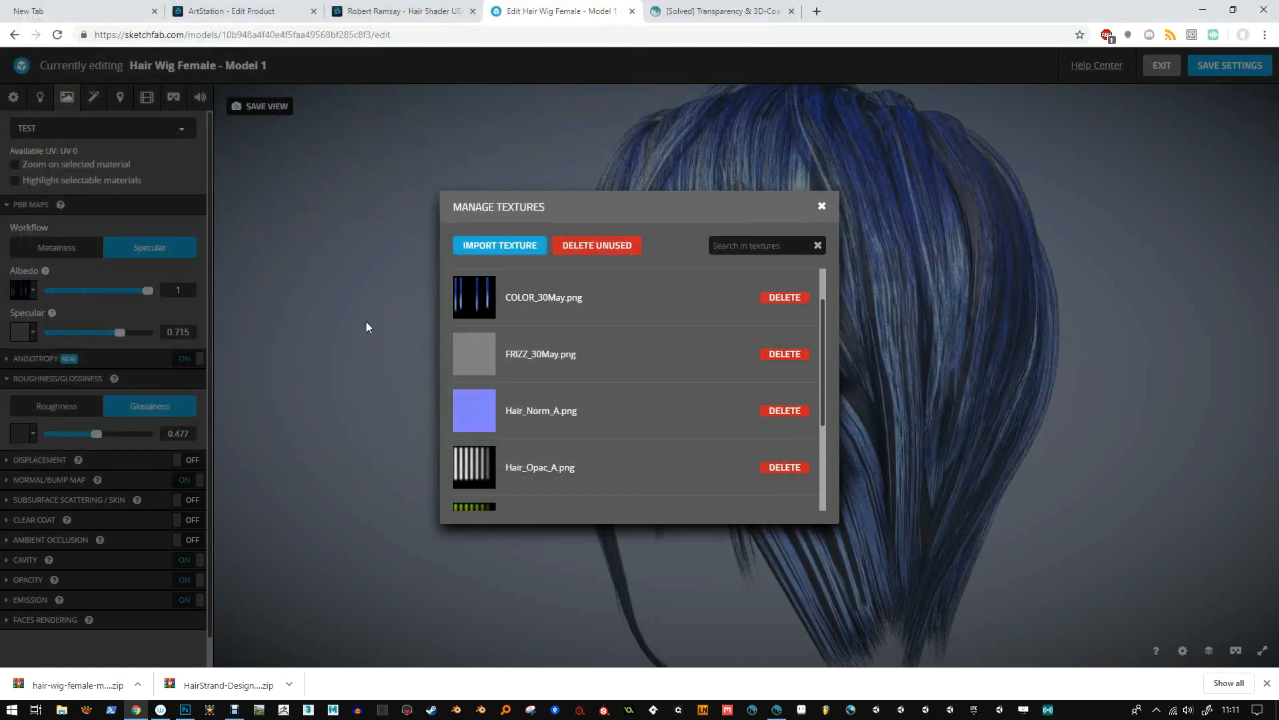
pyautogui.click(476, 307)
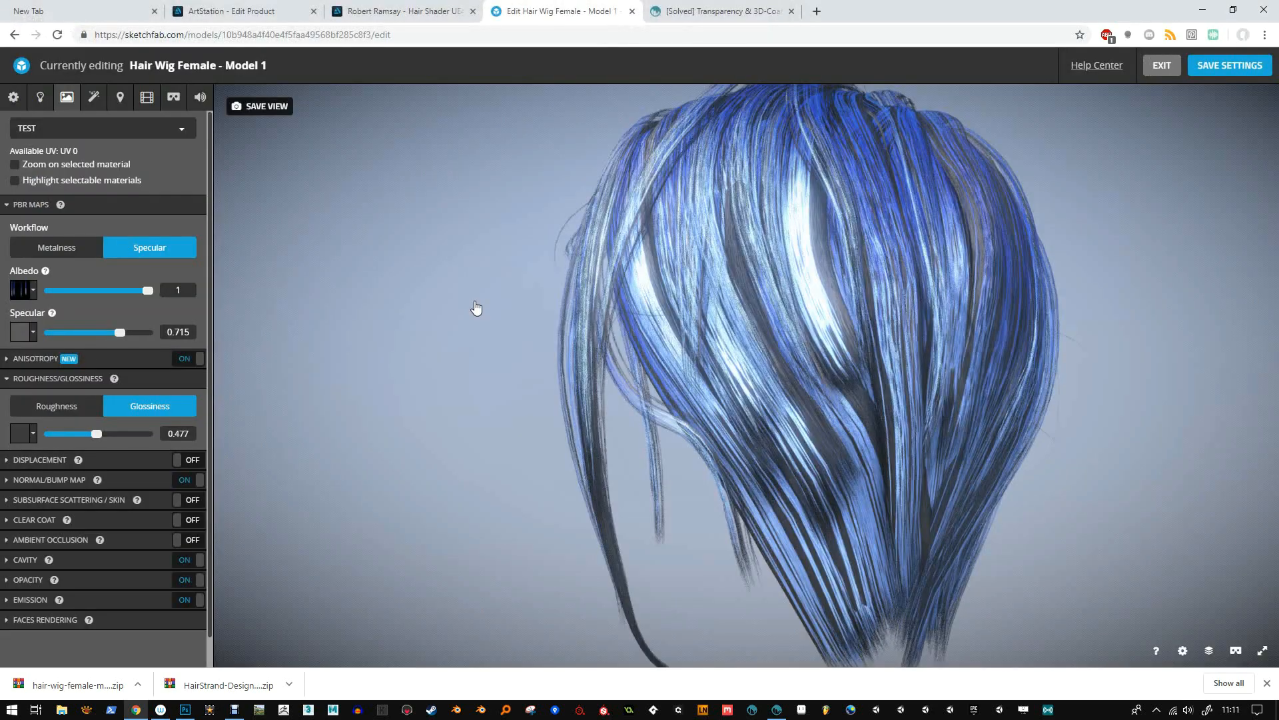
pyautogui.moveTo(474, 309)
pyautogui.mouseDown()
pyautogui.moveTo(457, 337)
pyautogui.moveTo(523, 340)
pyautogui.moveTo(504, 324)
pyautogui.moveTo(466, 330)
pyautogui.mouseUp()
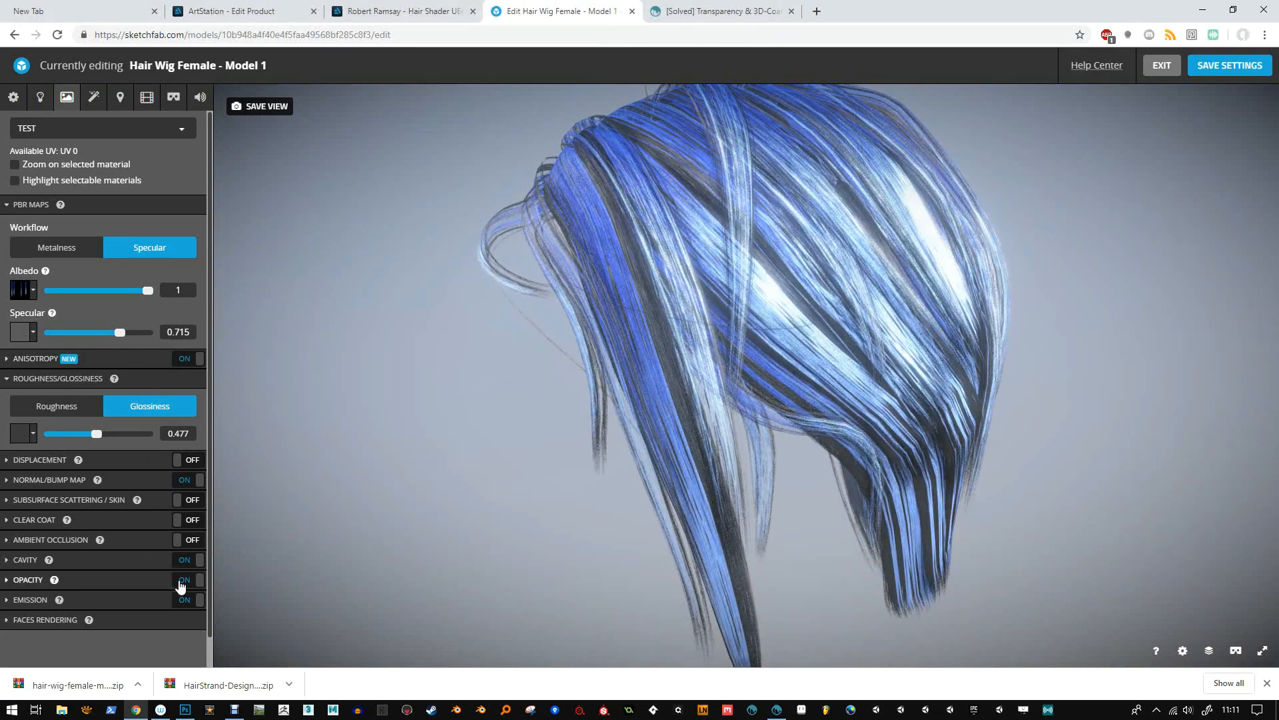
# Import MASK_30May from the Set1-30May folder and use it as the opacity texture in place of Hair_Opac_A.png.
pyautogui.click(23, 580)
pyautogui.scroll(-2, 65, 553)
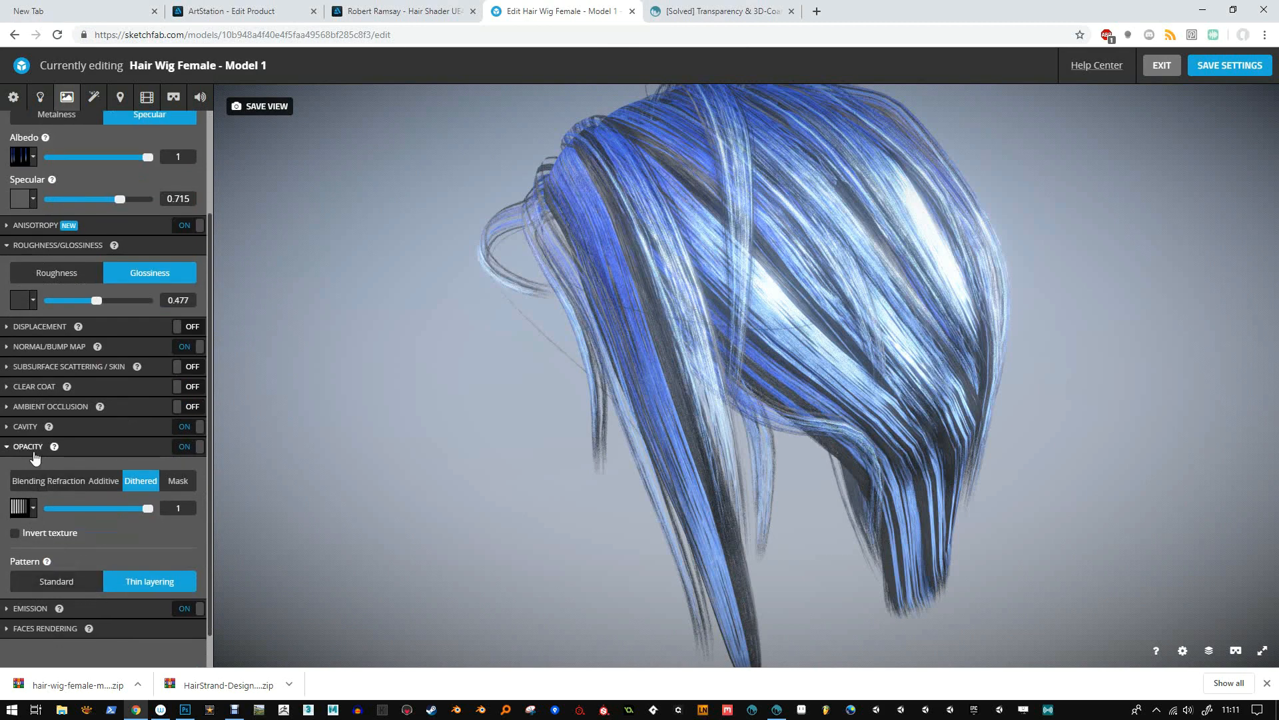
pyautogui.click(18, 513)
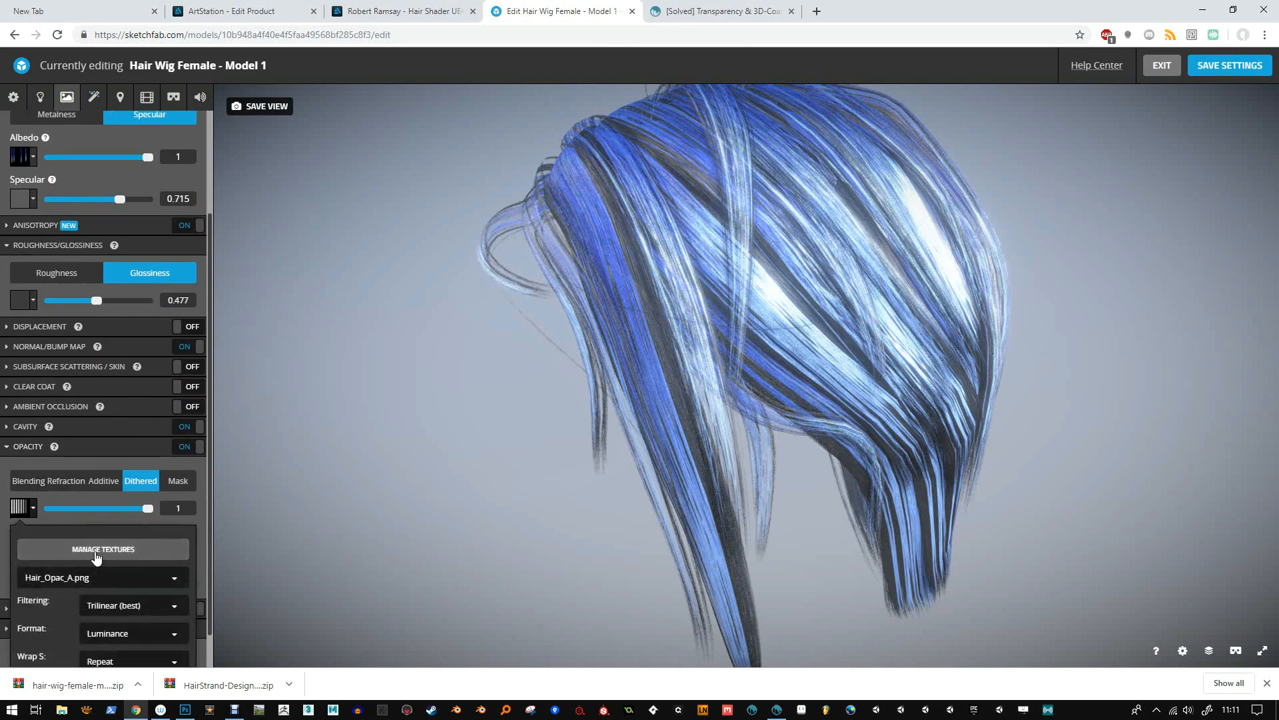
pyautogui.click(97, 550)
pyautogui.click(512, 251)
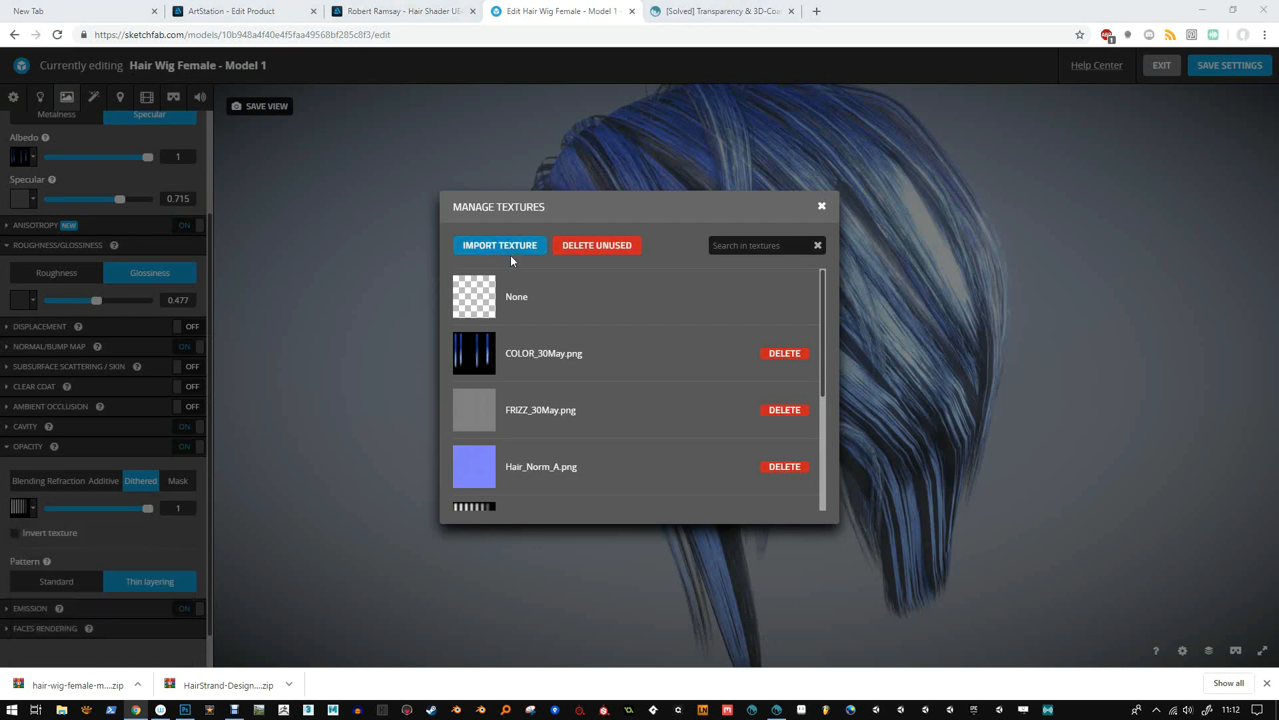
pyautogui.doubleClick(744, 114)
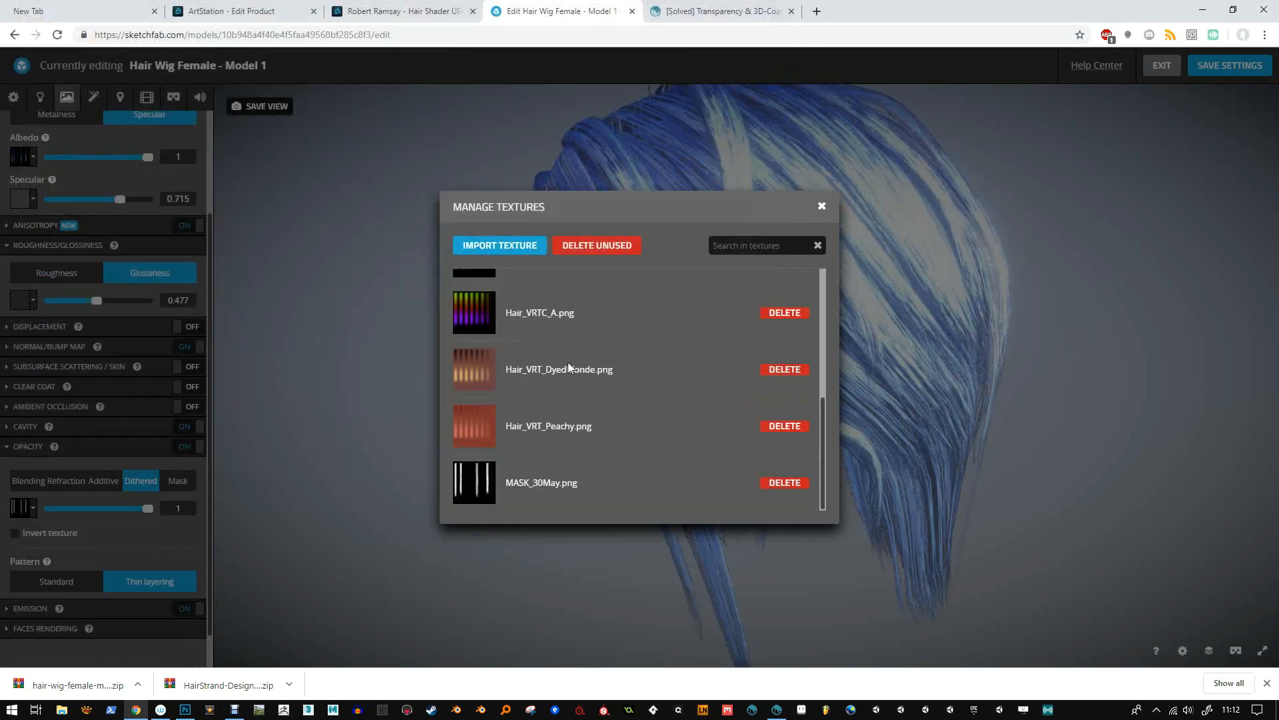
pyautogui.click(471, 482)
pyautogui.scroll(-5, 474, 487)
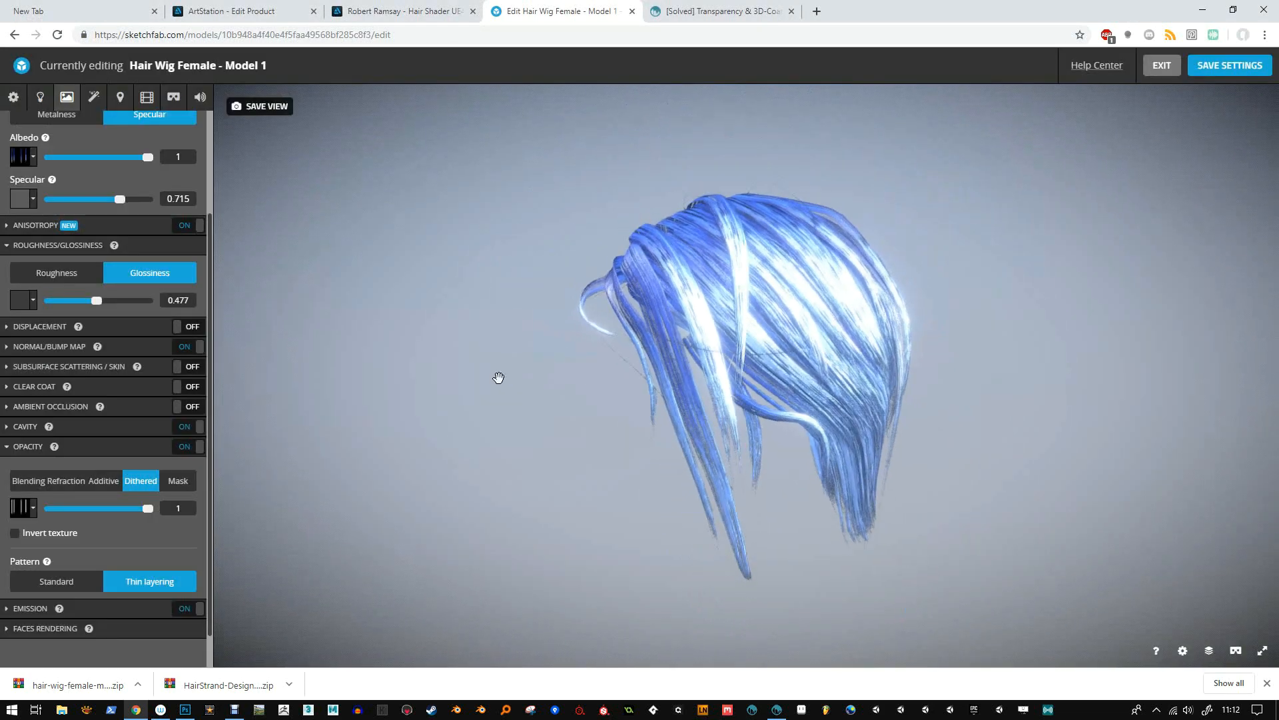
pyautogui.moveTo(498, 378); pyautogui.dragTo(388, 414)
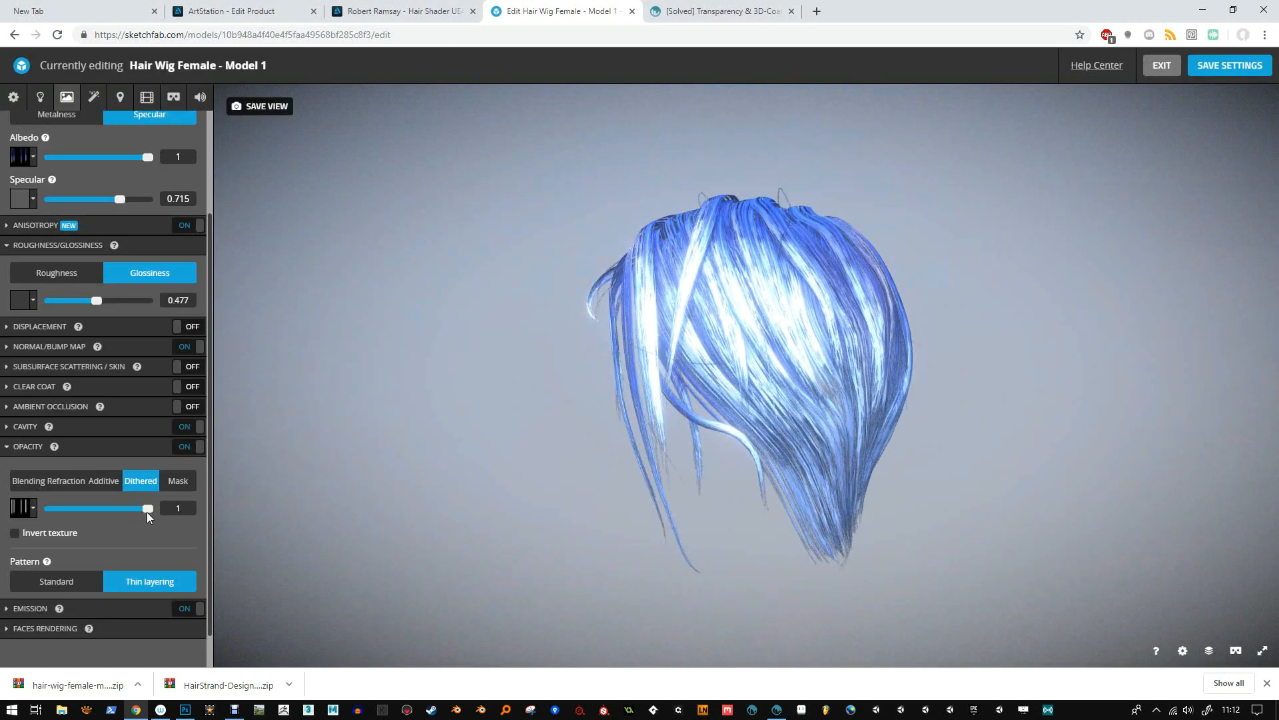
# Reduce the TEST material's glossiness to 0.38 and its specular amount to 0.496.
pyautogui.moveTo(147, 513)
pyautogui.mouseDown()
pyautogui.moveTo(117, 514)
pyautogui.moveTo(157, 519)
pyautogui.mouseUp()
pyautogui.moveTo(517, 431); pyautogui.dragTo(474, 342)
pyautogui.moveTo(97, 300)
pyautogui.mouseDown()
pyautogui.moveTo(59, 301)
pyautogui.moveTo(123, 301)
pyautogui.moveTo(86, 301)
pyautogui.mouseUp()
pyautogui.moveTo(120, 198); pyautogui.dragTo(98, 198)
# Turn off emission for the TEST material.
pyautogui.scroll(-1, 106, 545)
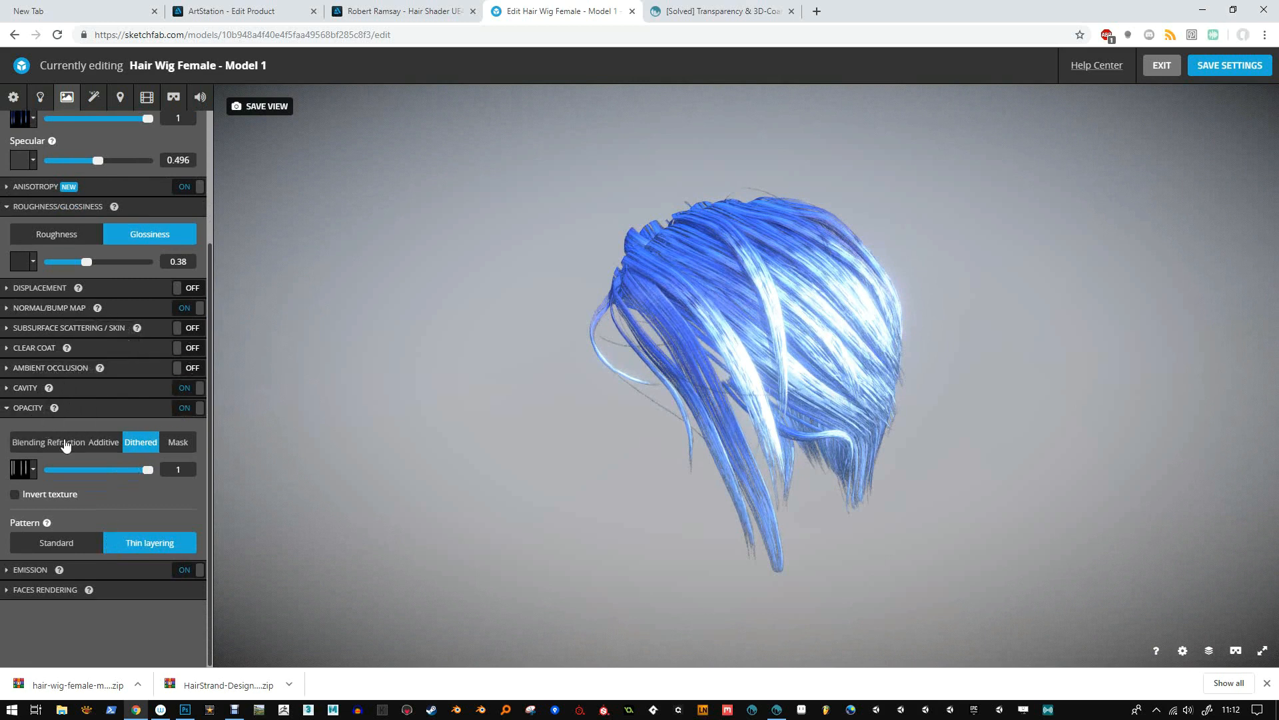
pyautogui.click(32, 570)
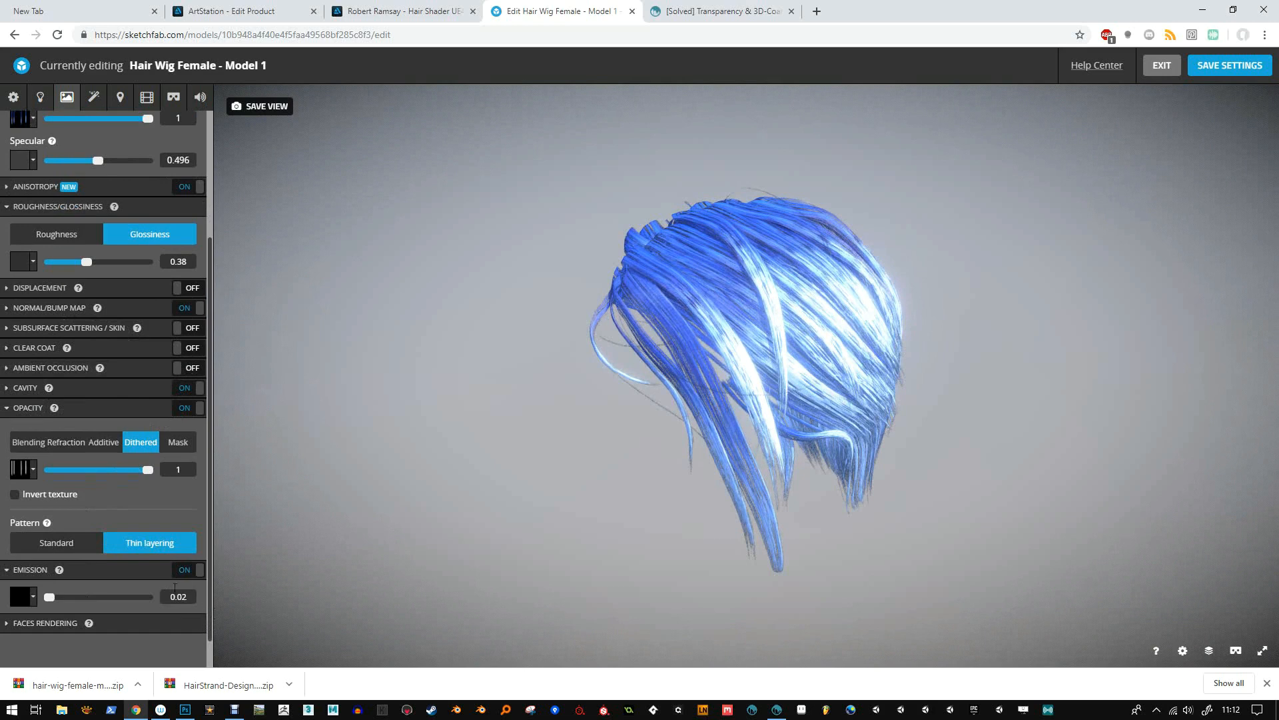
pyautogui.click(186, 571)
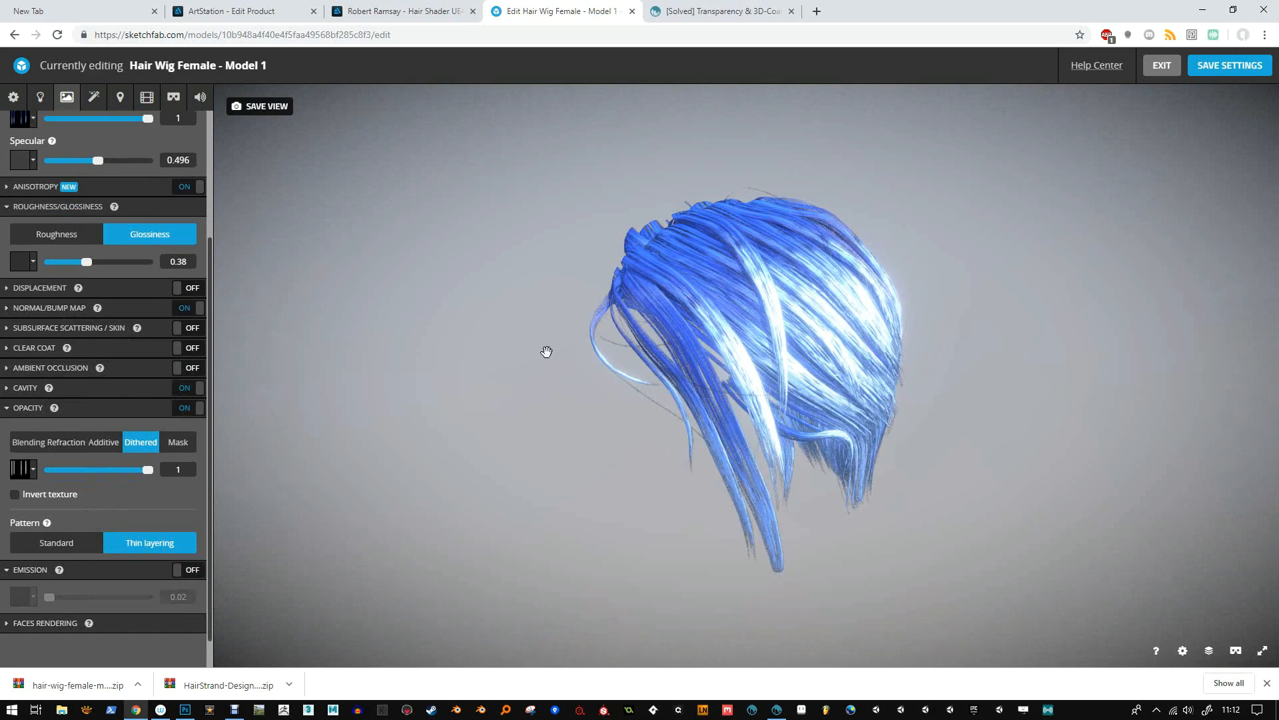
# Raise the TEST material's glossiness to 0.721 after checking the blue strands from several sides.
pyautogui.moveTo(545, 353); pyautogui.dragTo(589, 327)
pyautogui.scroll(4, 589, 335)
pyautogui.moveTo(517, 409); pyautogui.dragTo(825, 363)
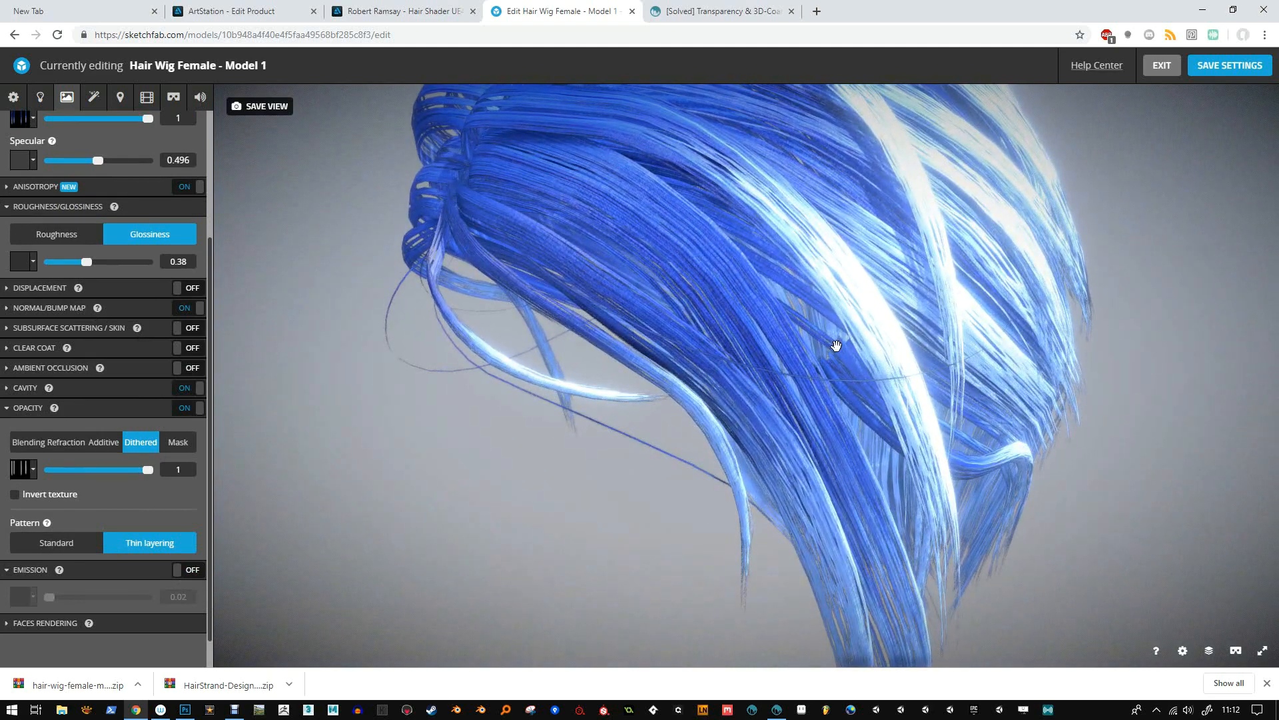
pyautogui.moveTo(827, 356); pyautogui.dragTo(898, 202)
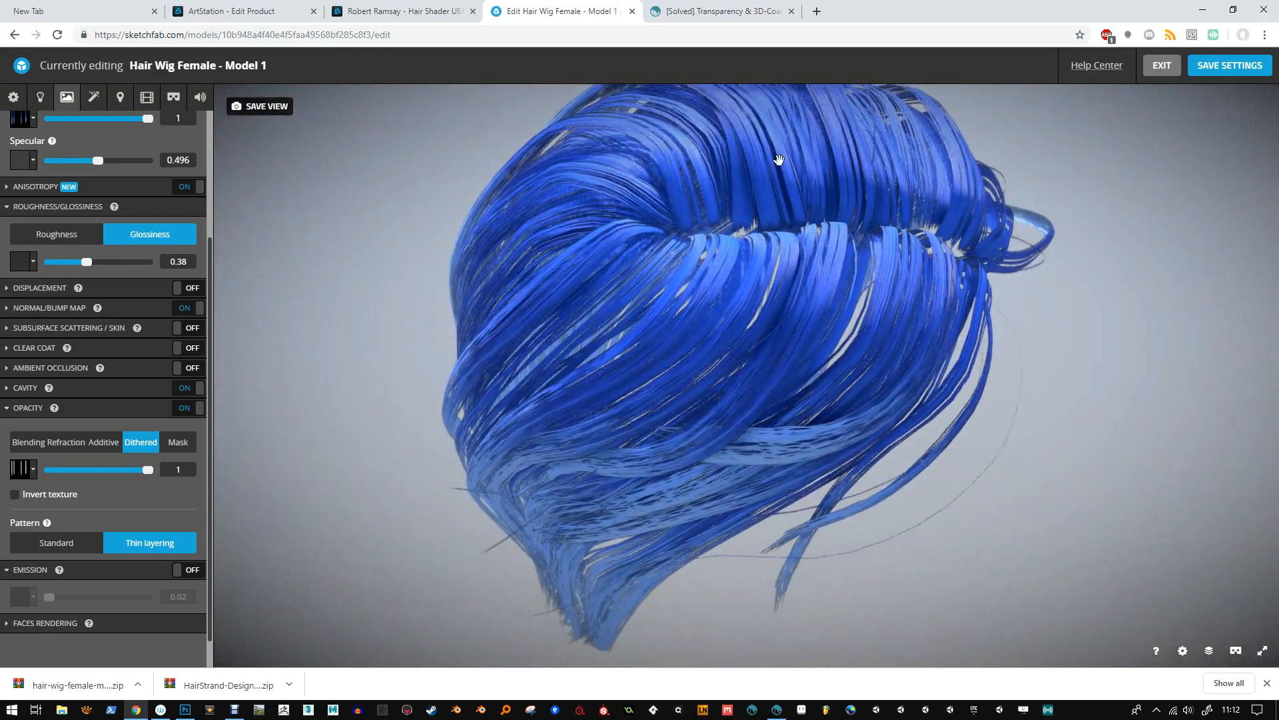
pyautogui.moveTo(656, 276); pyautogui.dragTo(951, 367)
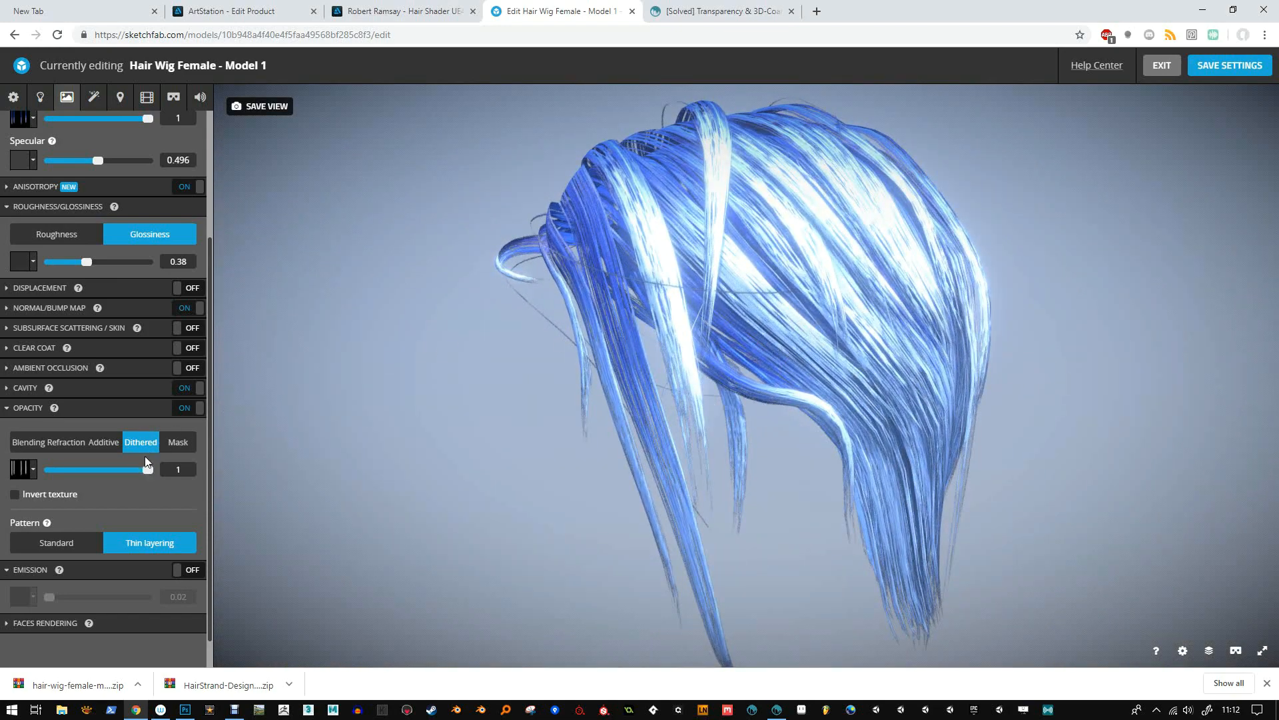
pyautogui.moveTo(81, 261)
pyautogui.mouseDown()
pyautogui.moveTo(149, 263)
pyautogui.moveTo(118, 265)
pyautogui.mouseUp()
# Lower the brightness of the Road in Dordogne lighting environment to 0.2332.
pyautogui.scroll(3, 106, 220)
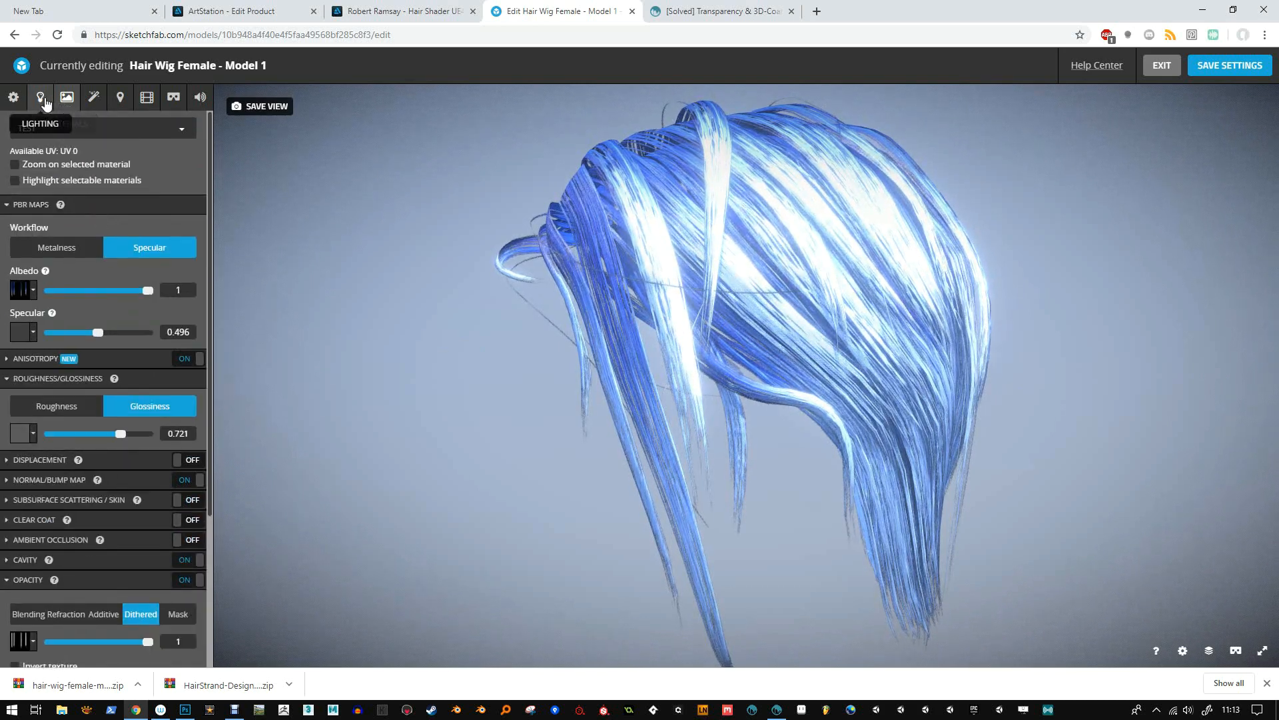
pyautogui.click(43, 99)
pyautogui.scroll(-2, 123, 417)
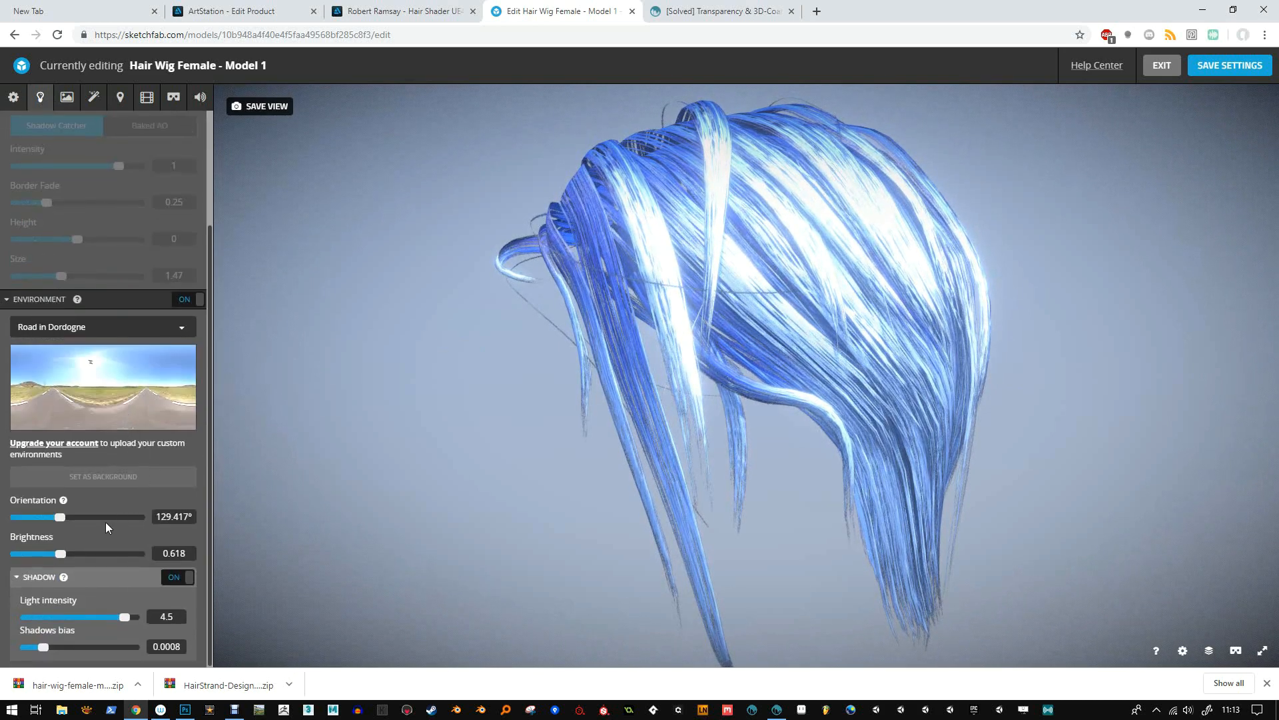
pyautogui.moveTo(72, 546); pyautogui.dragTo(48, 554)
pyautogui.moveTo(408, 470); pyautogui.dragTo(445, 484)
pyautogui.scroll(5, 508, 318)
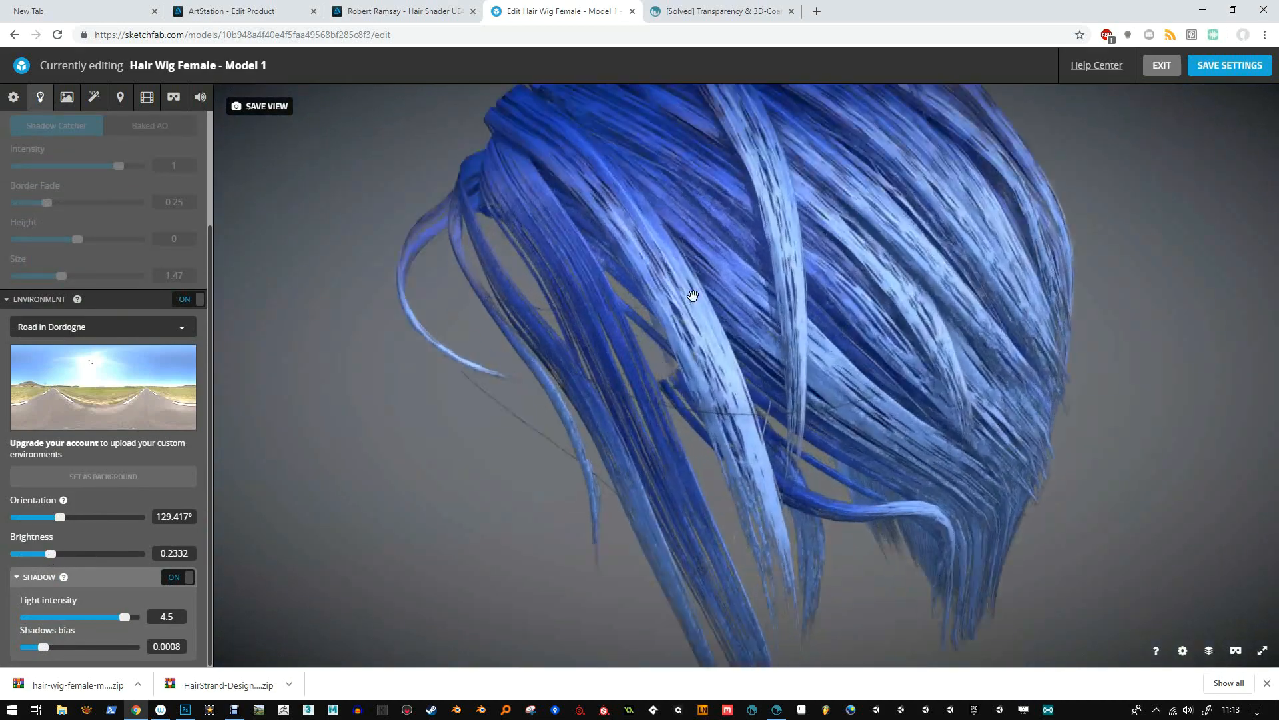
pyautogui.scroll(-4, 690, 311)
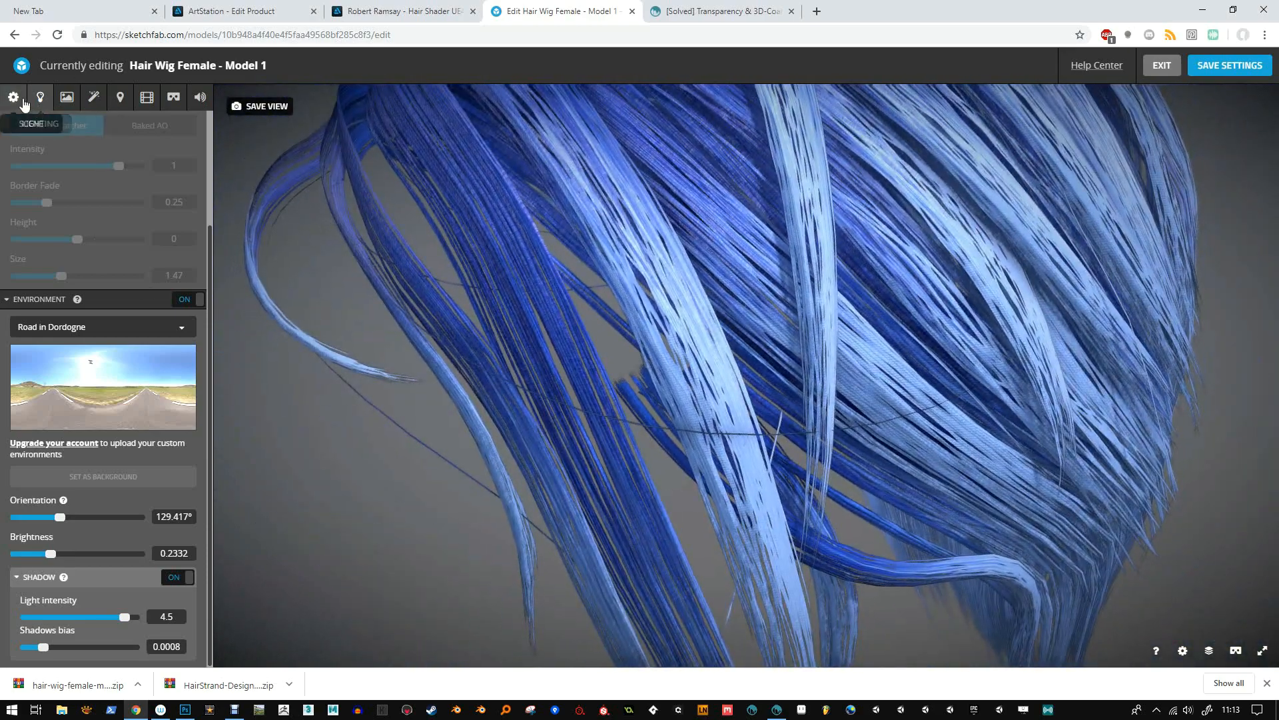
# Import NORM_30May from the Set1-30May folder, apply it as the TEST material's normal map, and set its strength to 1.
pyautogui.click(67, 97)
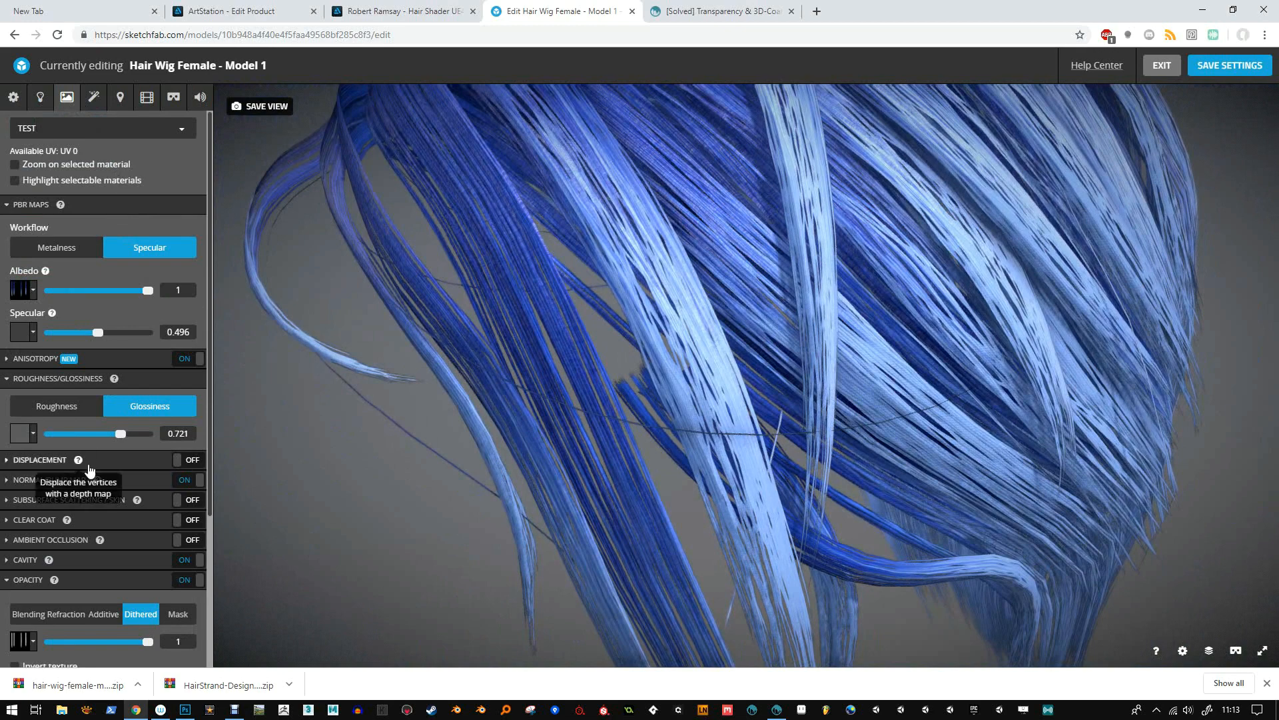
pyautogui.click(59, 484)
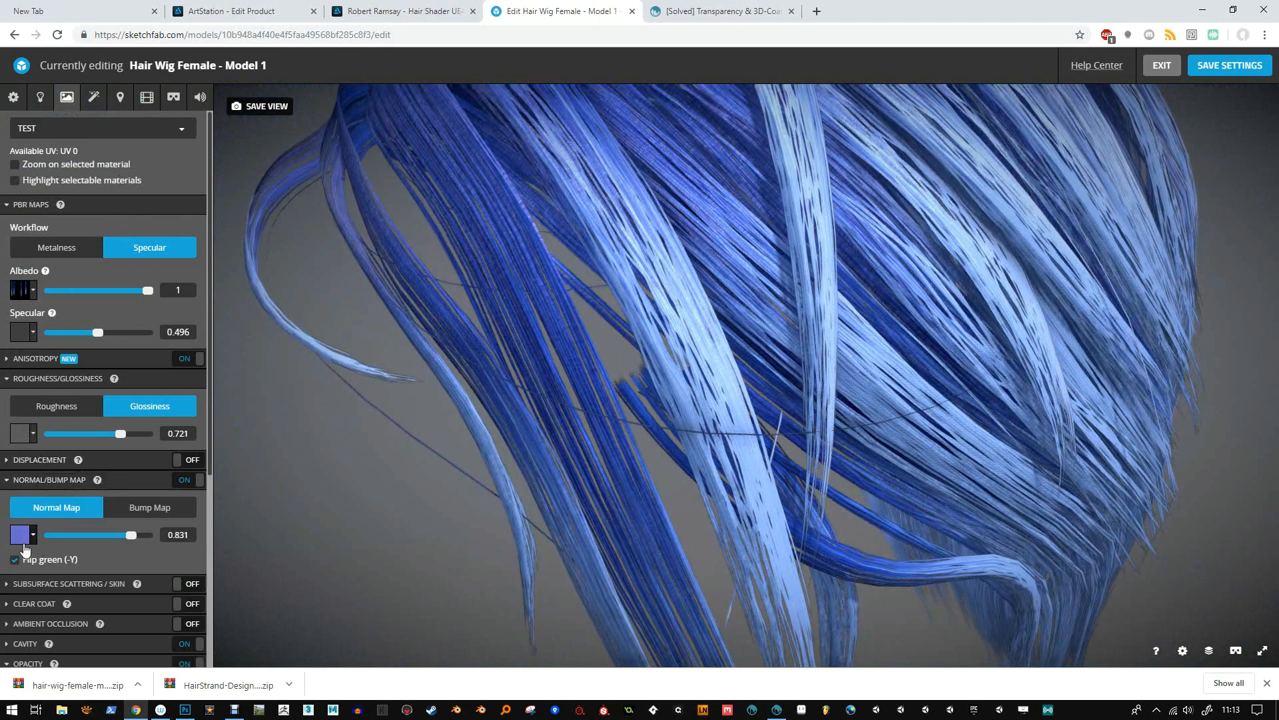
pyautogui.click(22, 539)
pyautogui.scroll(-3, 91, 584)
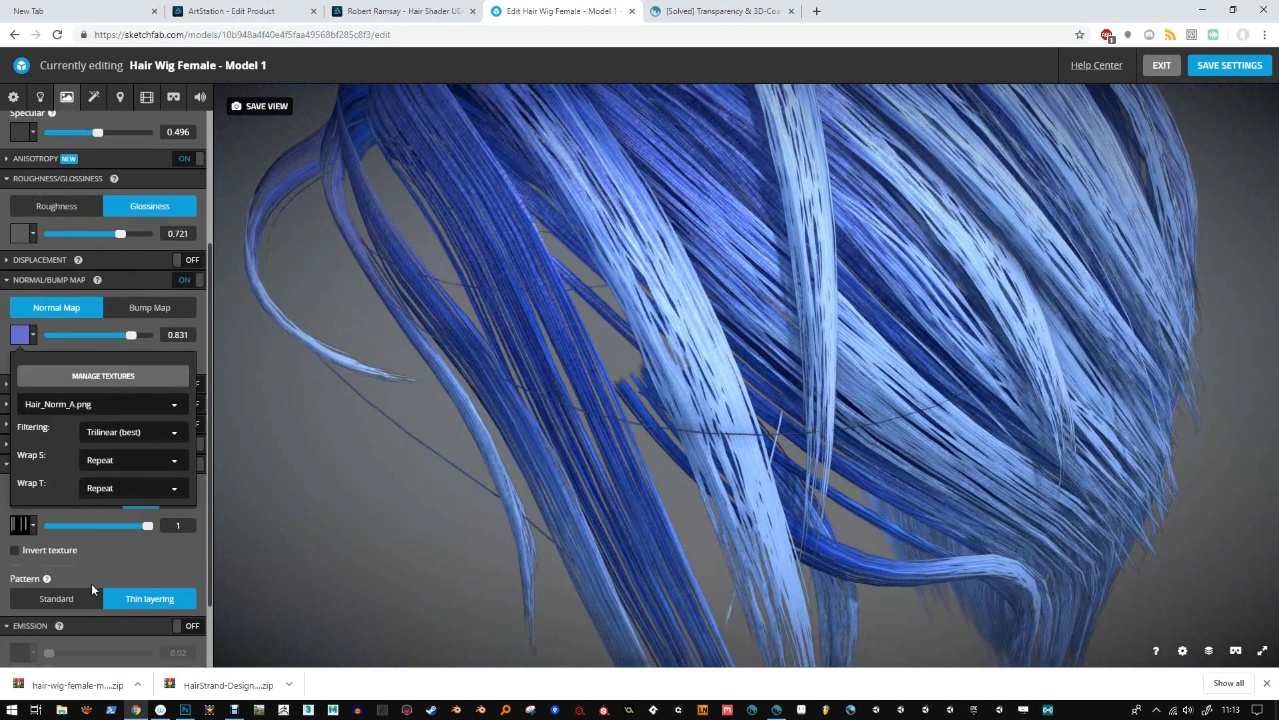
pyautogui.click(106, 377)
pyautogui.click(499, 247)
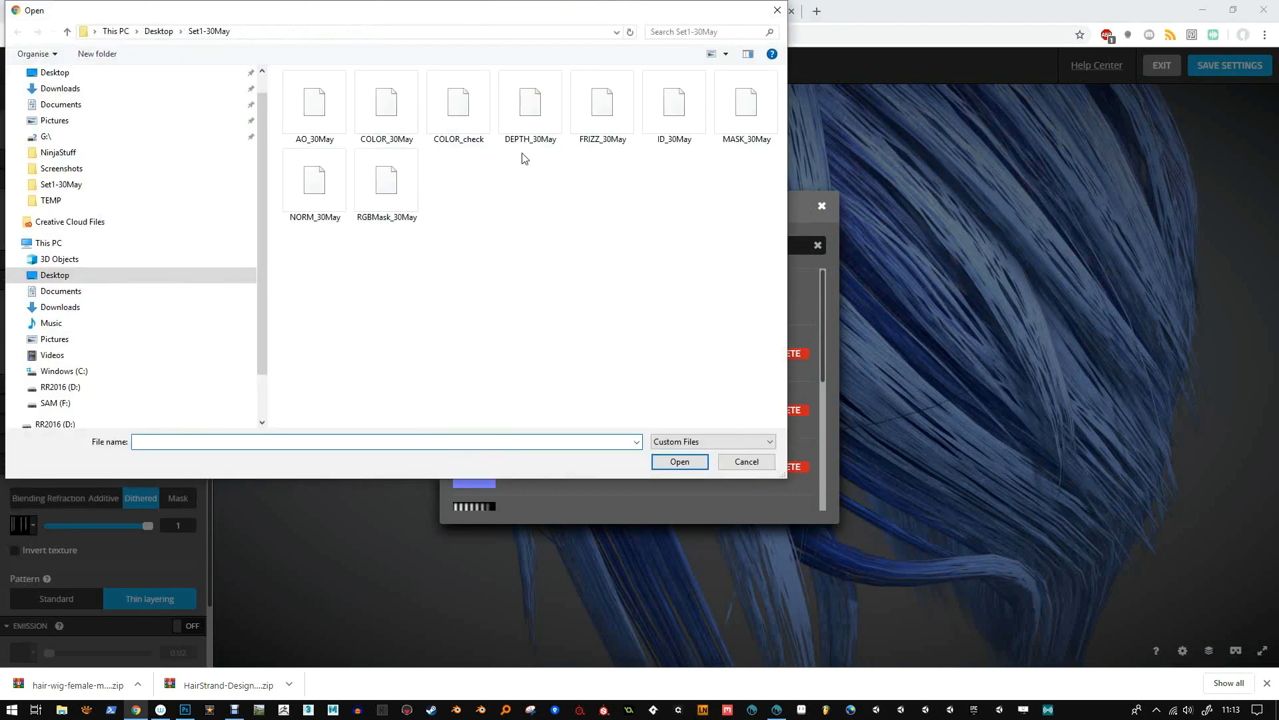
pyautogui.doubleClick(323, 202)
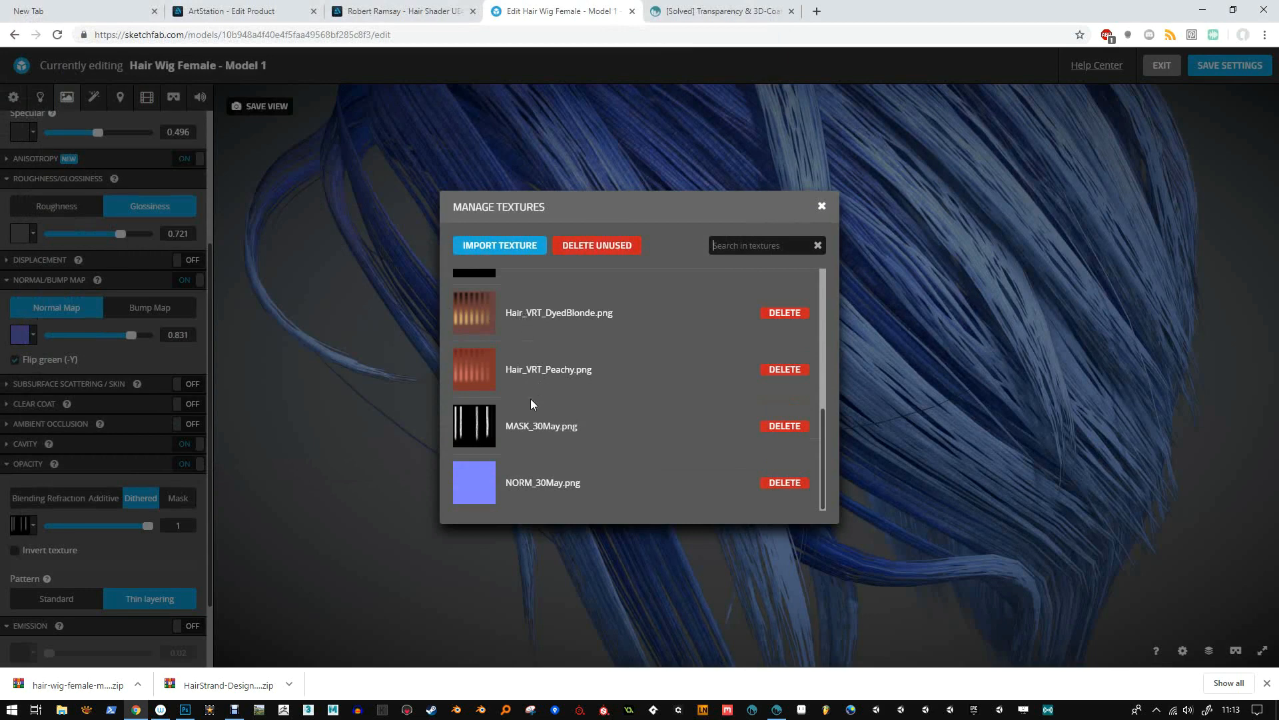
pyautogui.click(470, 496)
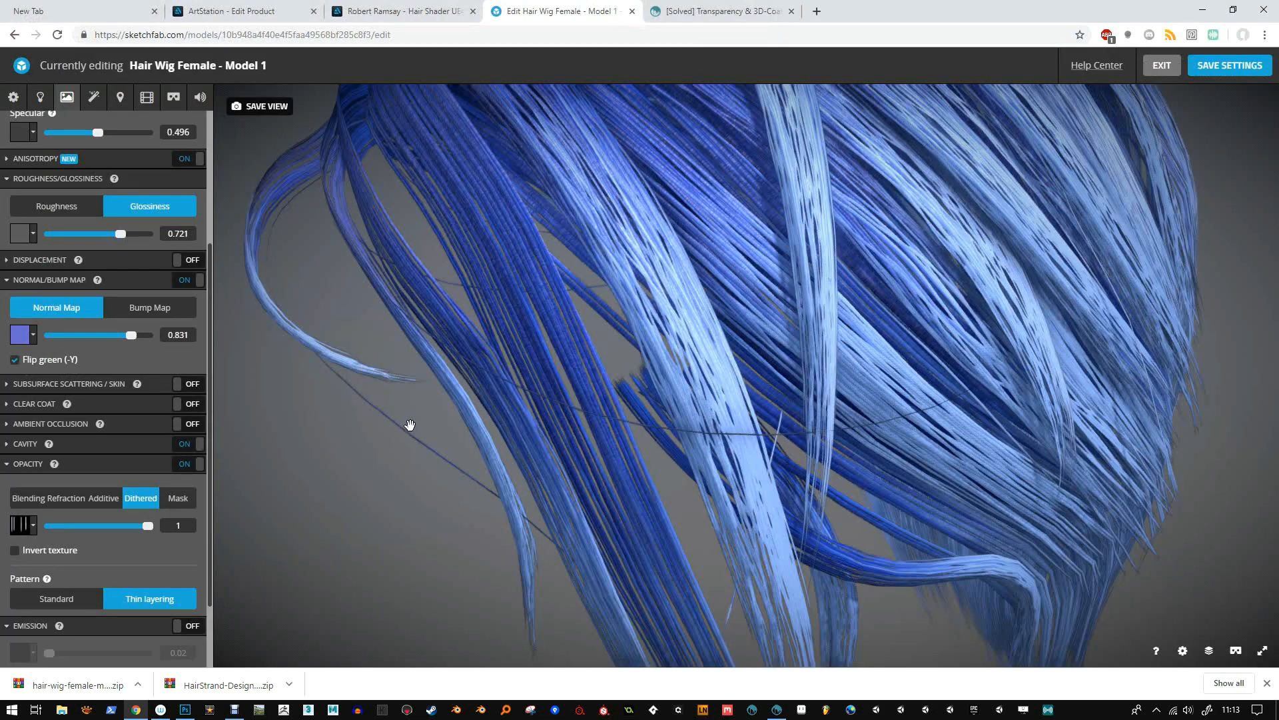
pyautogui.moveTo(133, 337); pyautogui.dragTo(191, 338)
# Enable ambient occlusion for the TEST material and choose None as its texture.
pyautogui.click(181, 425)
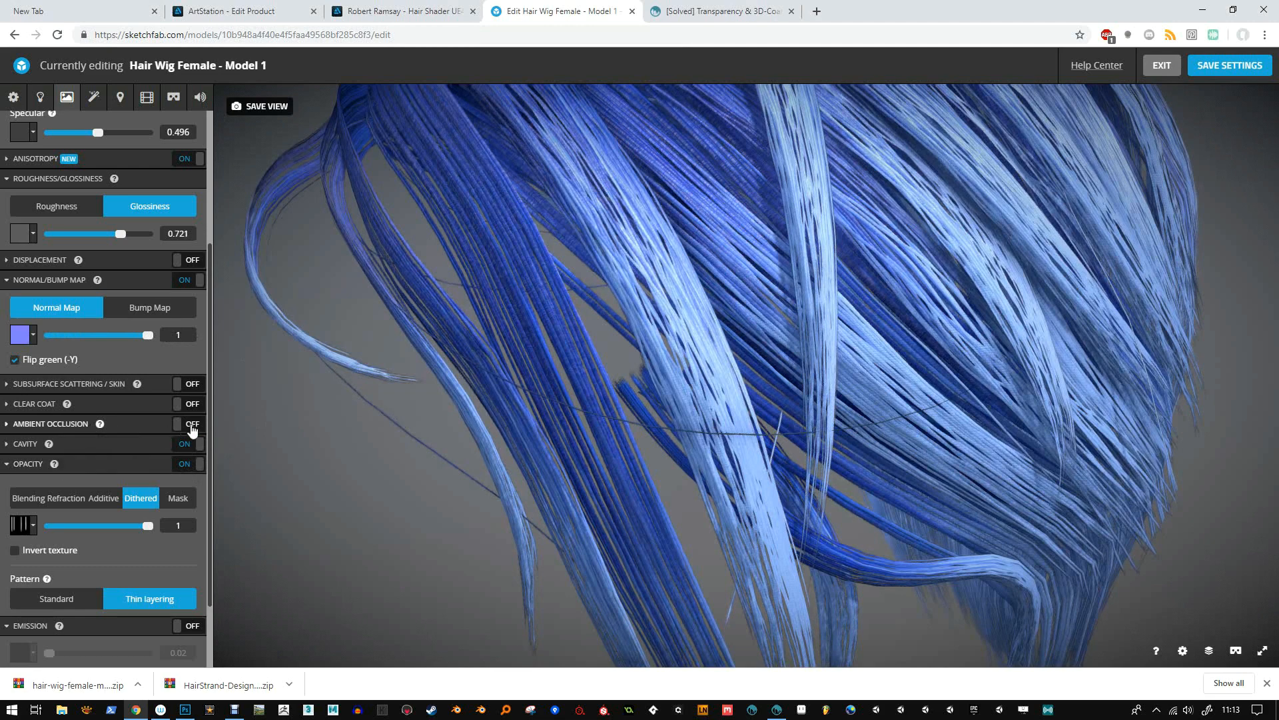
pyautogui.click(49, 423)
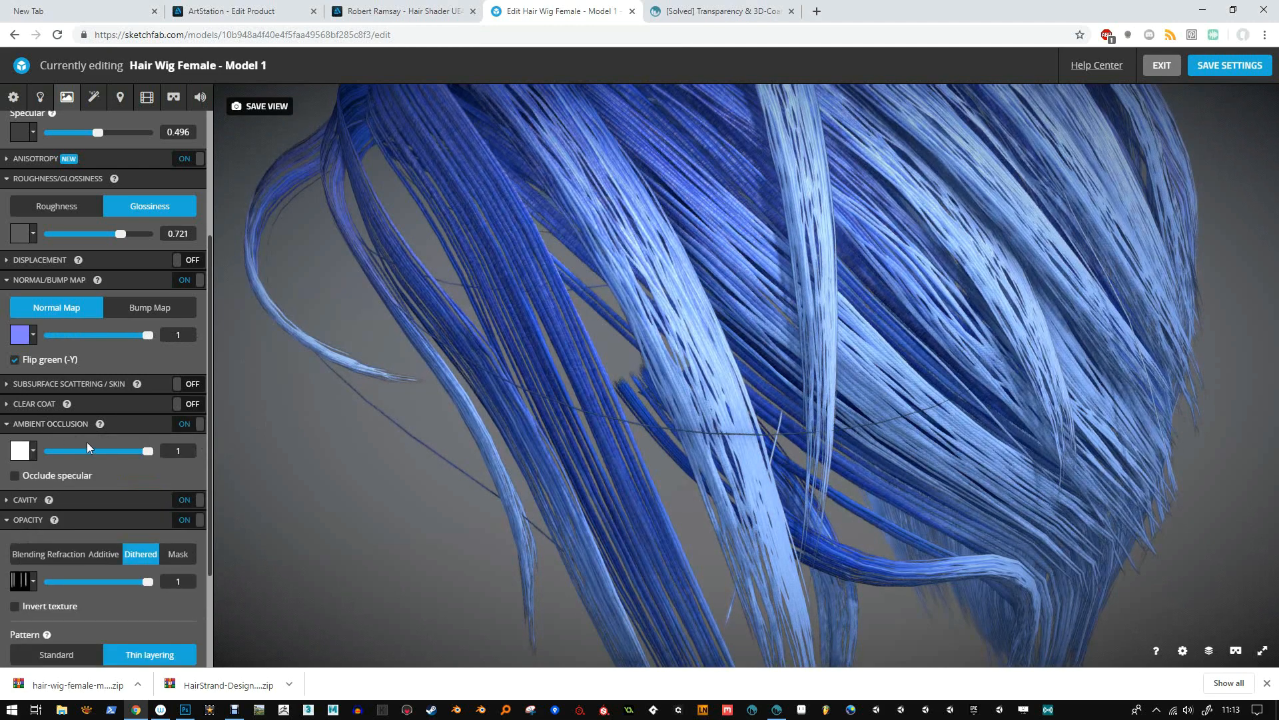
pyautogui.click(34, 457)
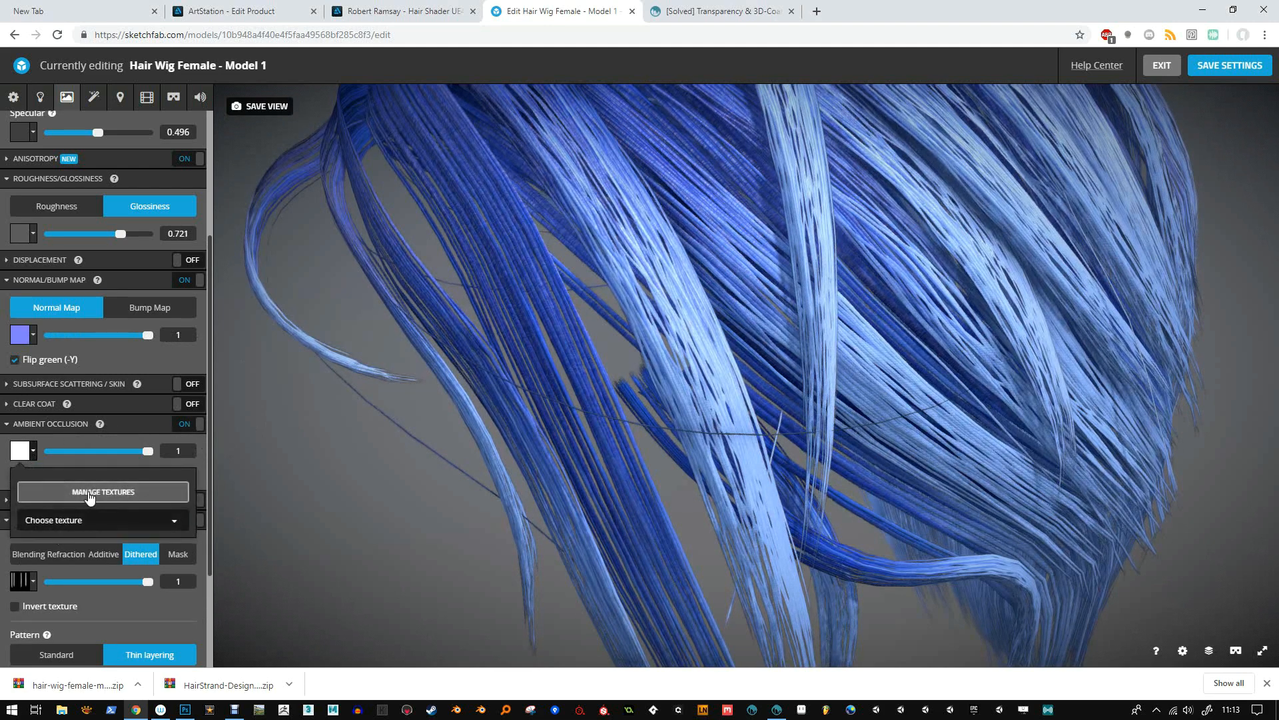
pyautogui.click(104, 492)
pyautogui.click(486, 306)
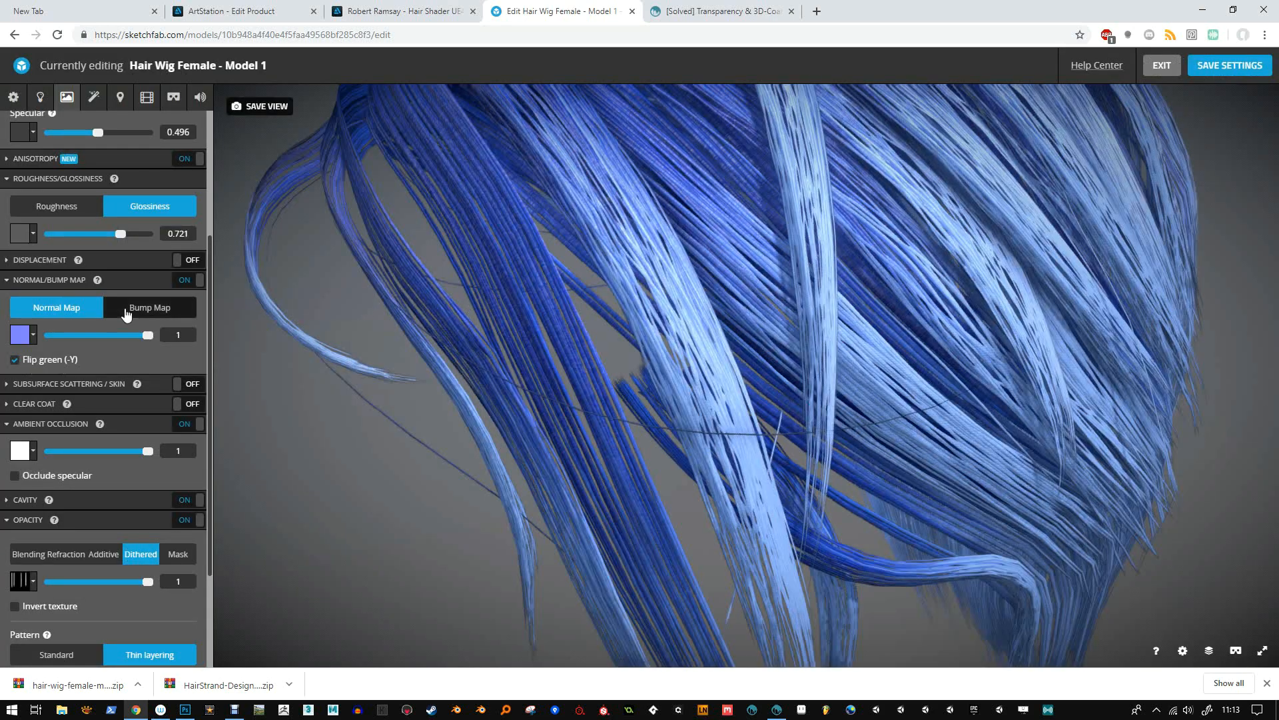
# Import AO_30May from the Set1-30May folder and apply it as the TEST material's ambient occlusion texture.
pyautogui.click(28, 457)
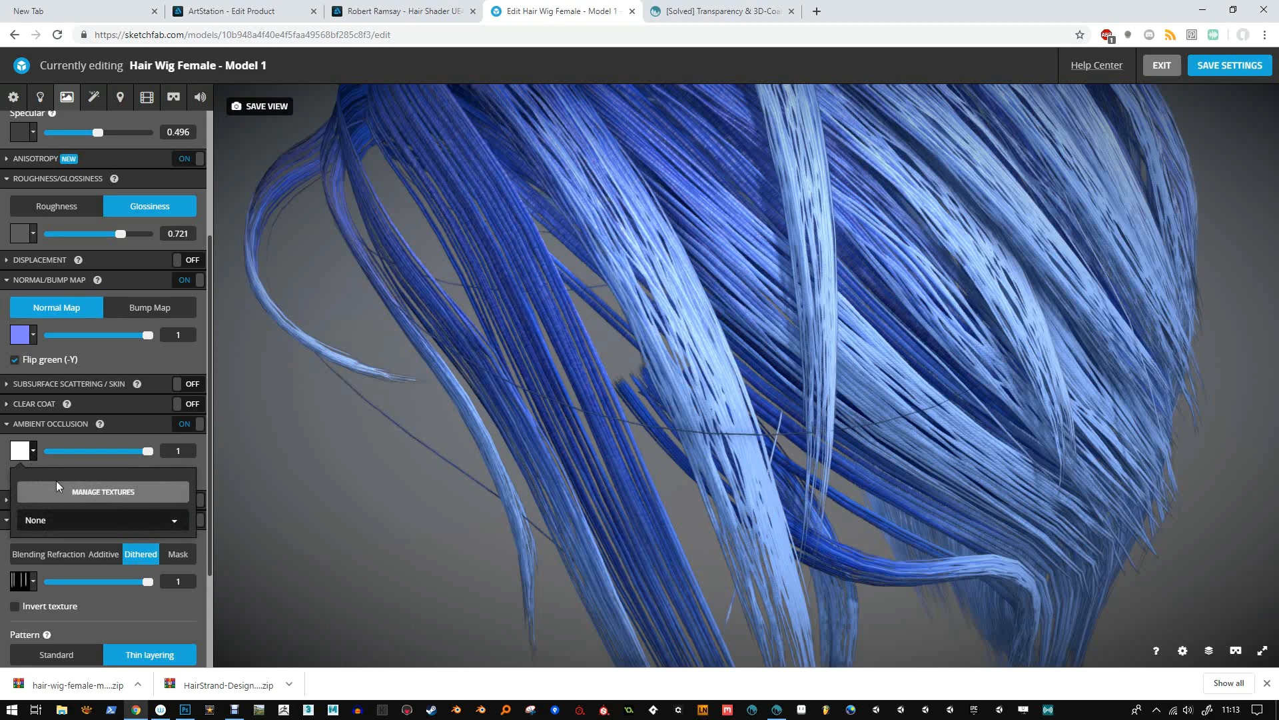
pyautogui.click(103, 491)
pyautogui.click(494, 244)
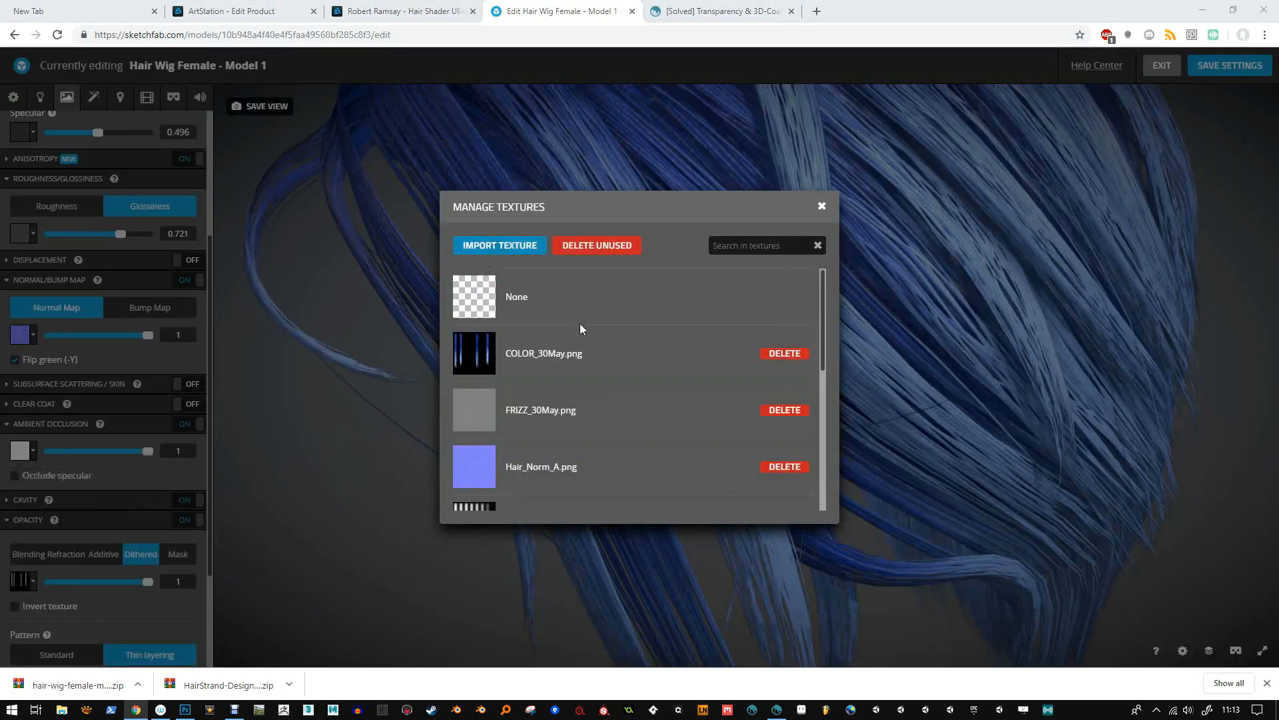
pyautogui.doubleClick(336, 116)
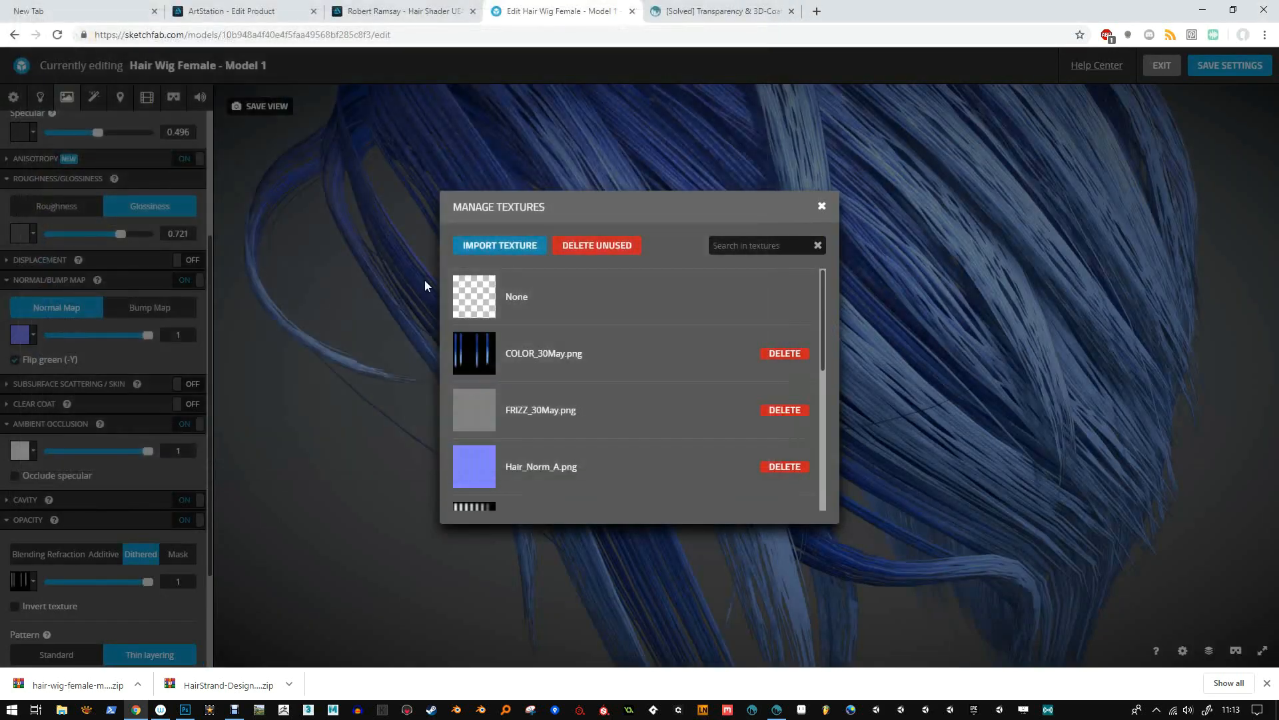
pyautogui.click(490, 300)
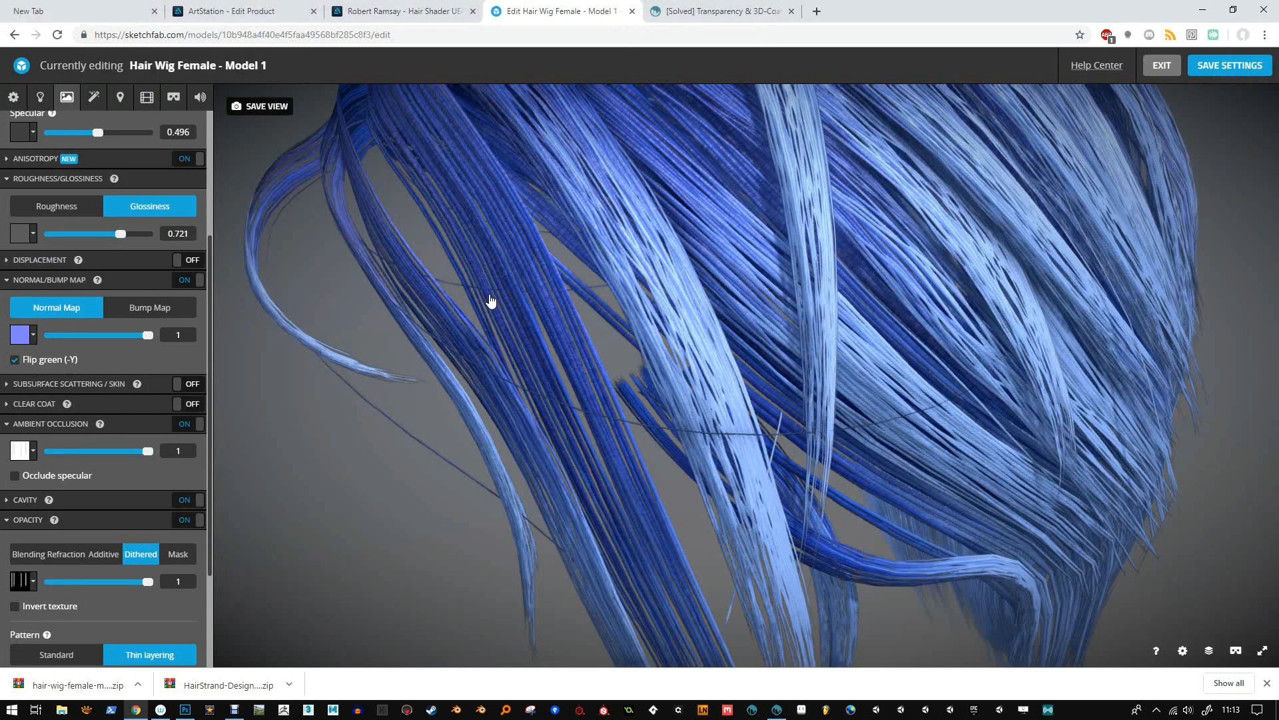
# Turn on specular occlusion for the ambient occlusion map at strength 1 and check the whole wig.
pyautogui.click(15, 477)
pyautogui.moveTo(142, 453)
pyautogui.mouseDown()
pyautogui.moveTo(65, 452)
pyautogui.moveTo(154, 456)
pyautogui.mouseUp()
pyautogui.moveTo(532, 374); pyautogui.dragTo(506, 442)
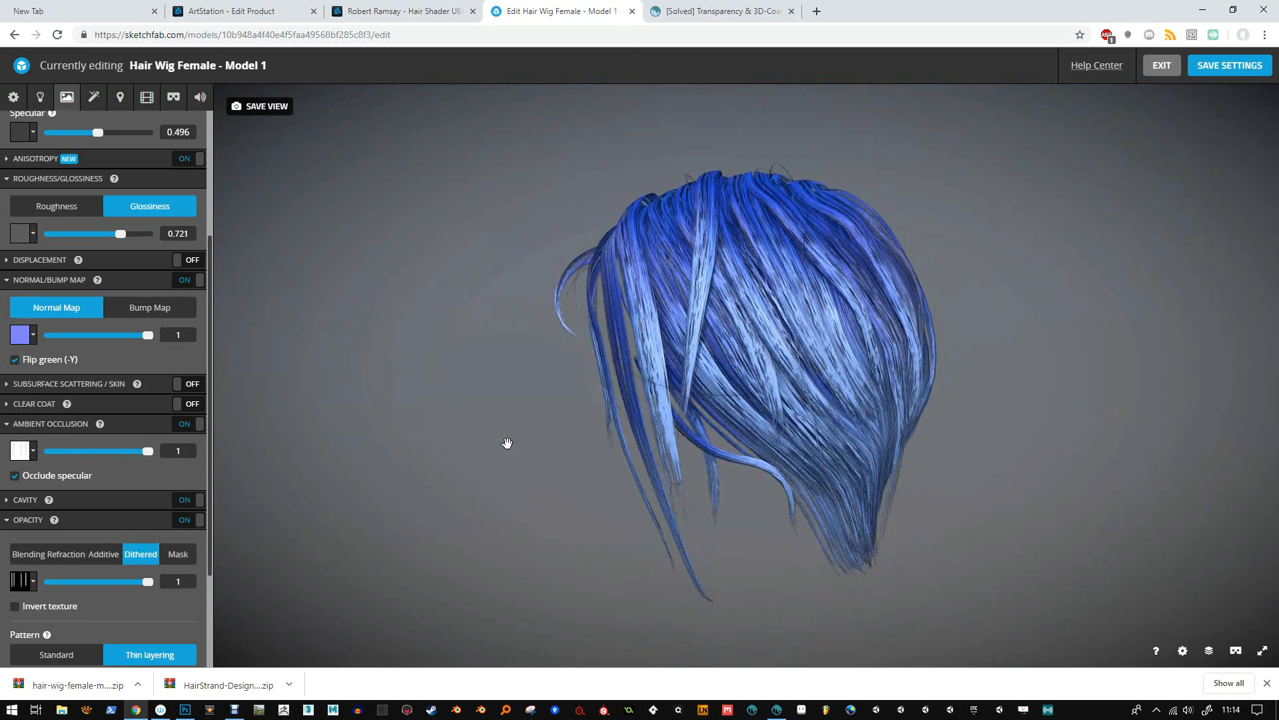
pyautogui.moveTo(520, 447)
pyautogui.mouseDown()
pyautogui.moveTo(460, 449)
pyautogui.moveTo(951, 466)
pyautogui.moveTo(525, 464)
pyautogui.mouseUp()
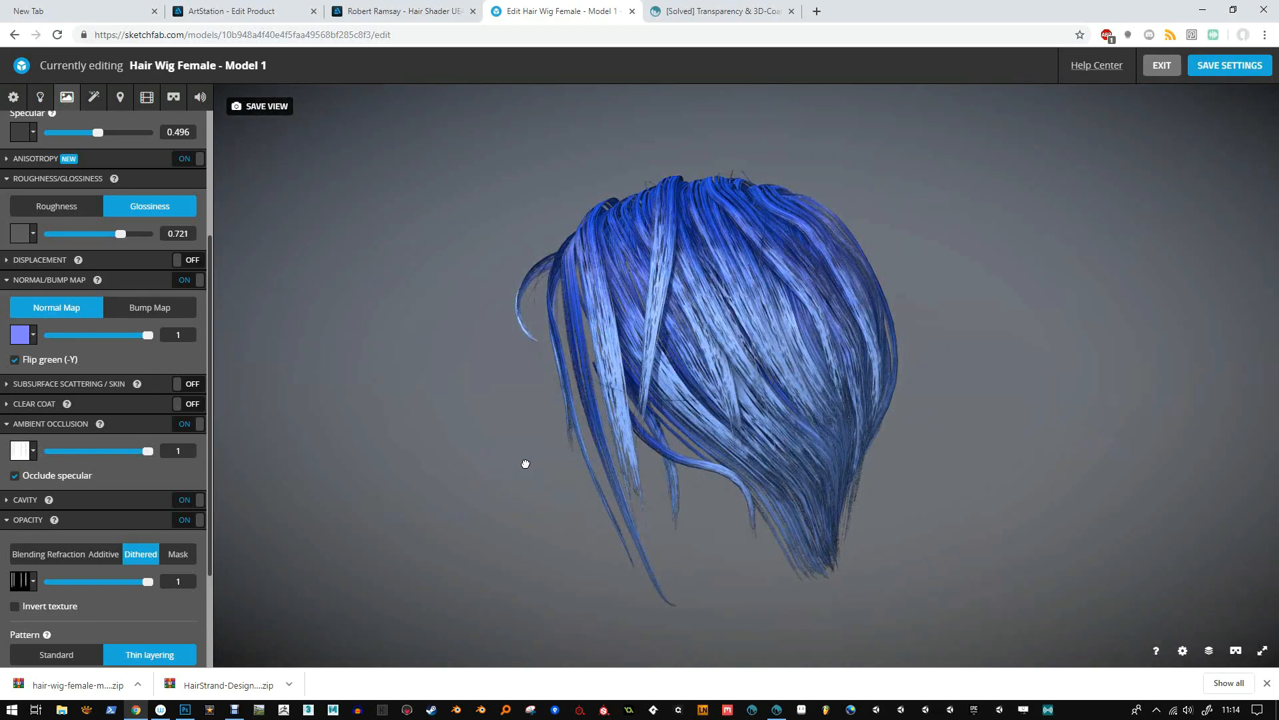
# Set the TEST material's specular to 0.532 and its anisotropy intensity to 0.701.
pyautogui.scroll(3, 127, 267)
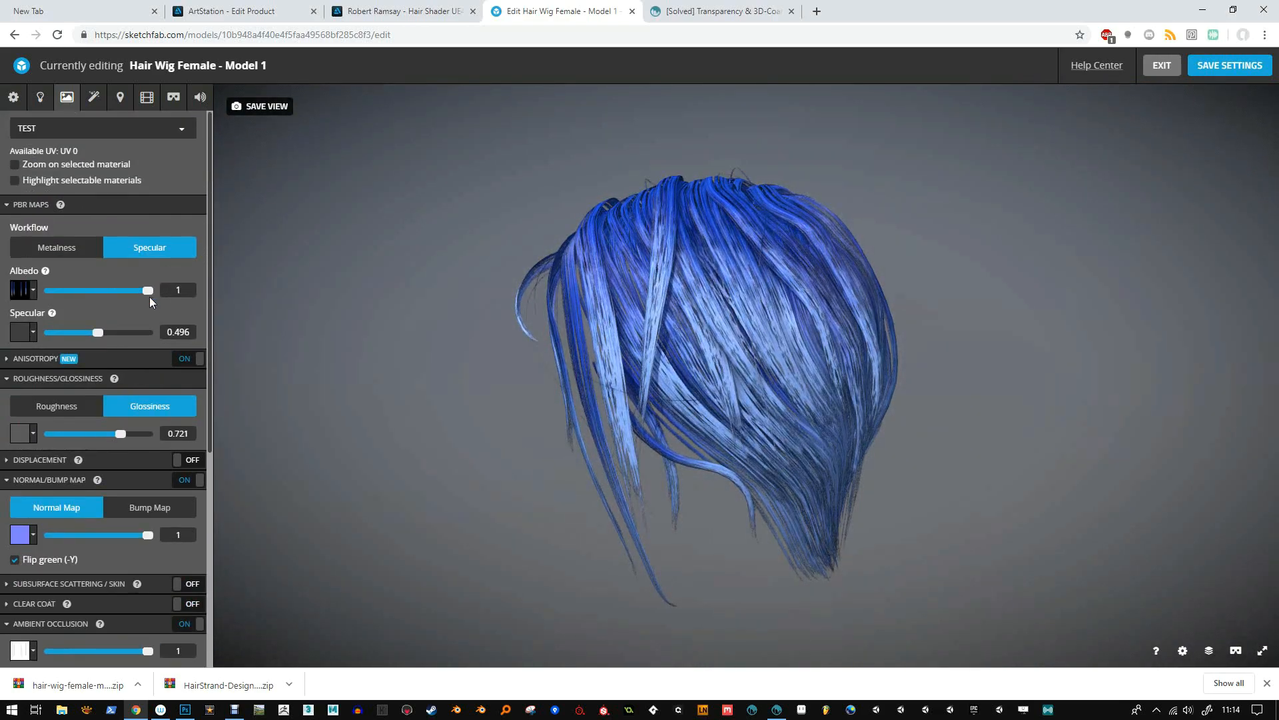
pyautogui.moveTo(99, 333)
pyautogui.mouseDown()
pyautogui.moveTo(74, 335)
pyautogui.moveTo(124, 334)
pyautogui.moveTo(102, 333)
pyautogui.mouseUp()
pyautogui.click(37, 358)
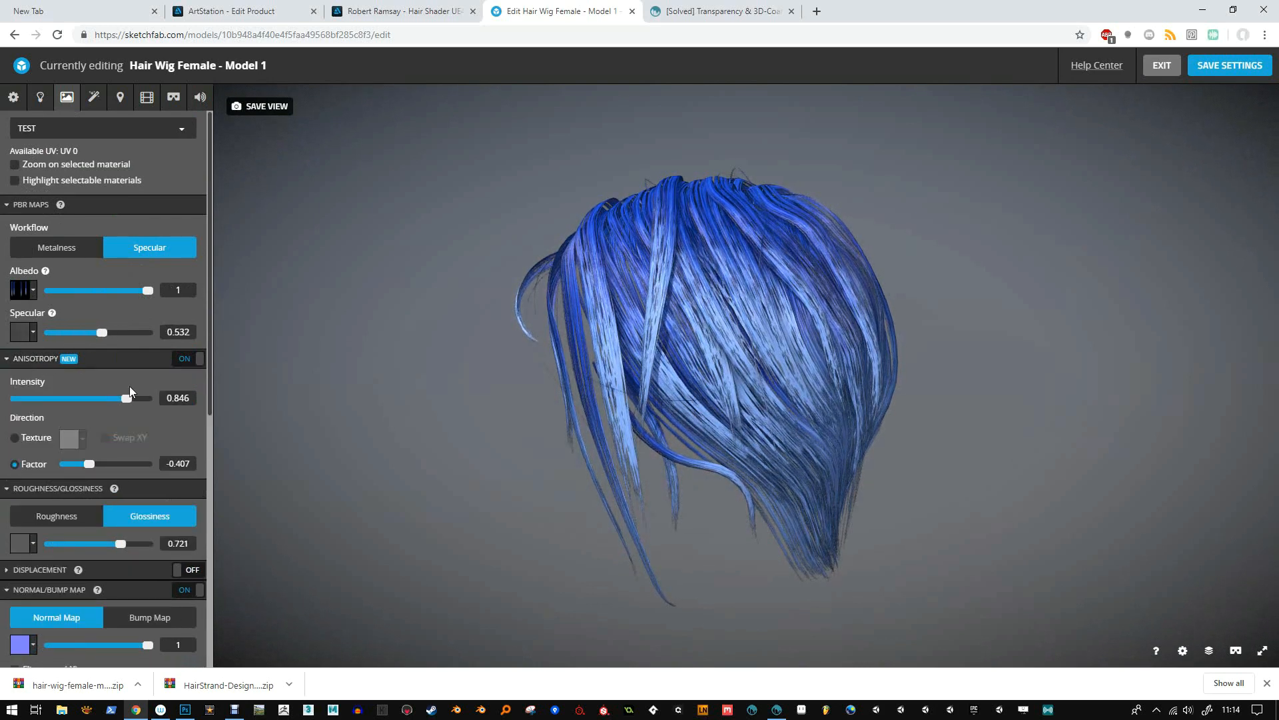
pyautogui.moveTo(129, 401)
pyautogui.mouseDown()
pyautogui.moveTo(45, 399)
pyautogui.moveTo(110, 402)
pyautogui.mouseUp()
# Switch the anisotropy direction from a factor to a texture and look through the available textures for a flow map.
pyautogui.click(14, 438)
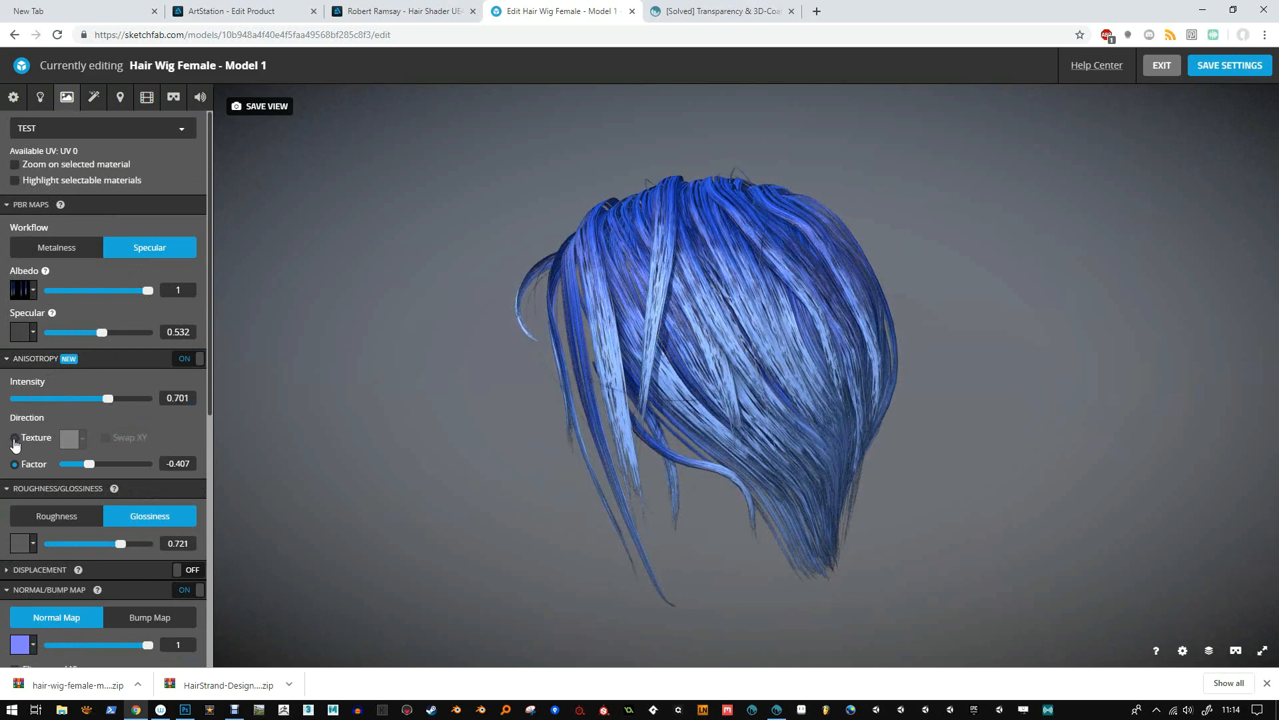
pyautogui.click(84, 446)
pyautogui.click(86, 508)
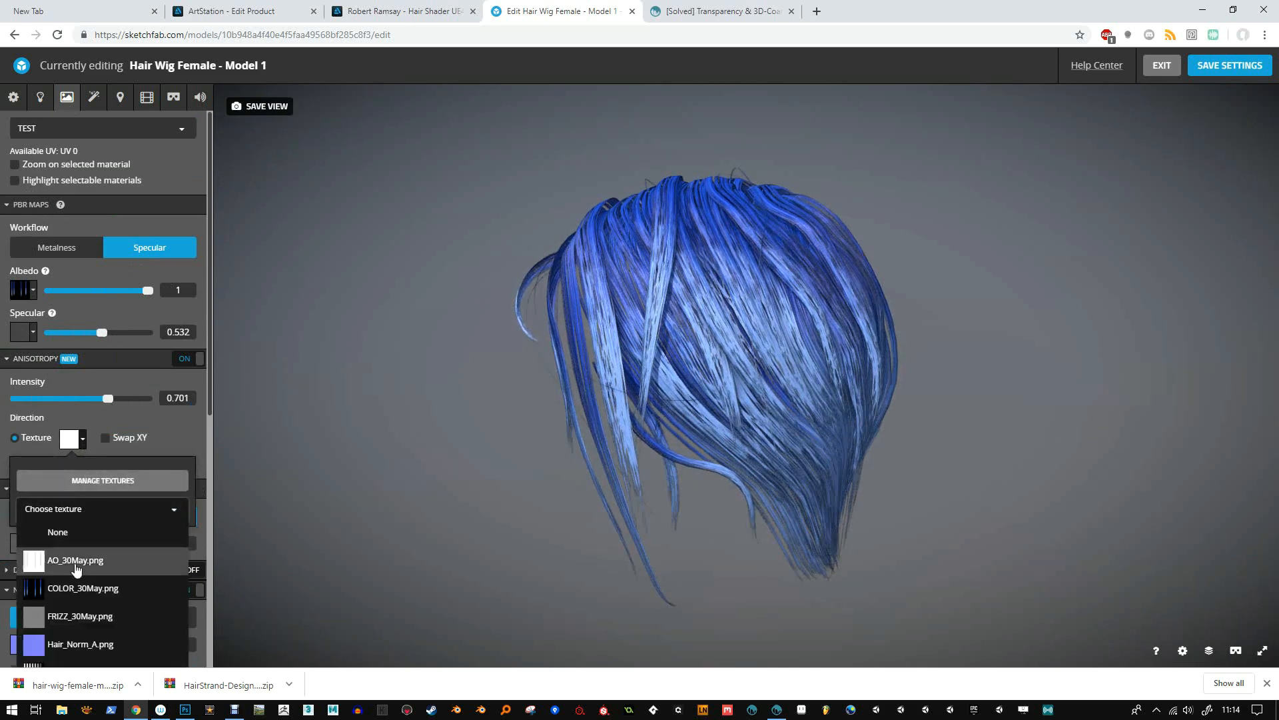
pyautogui.scroll(-3, 74, 467)
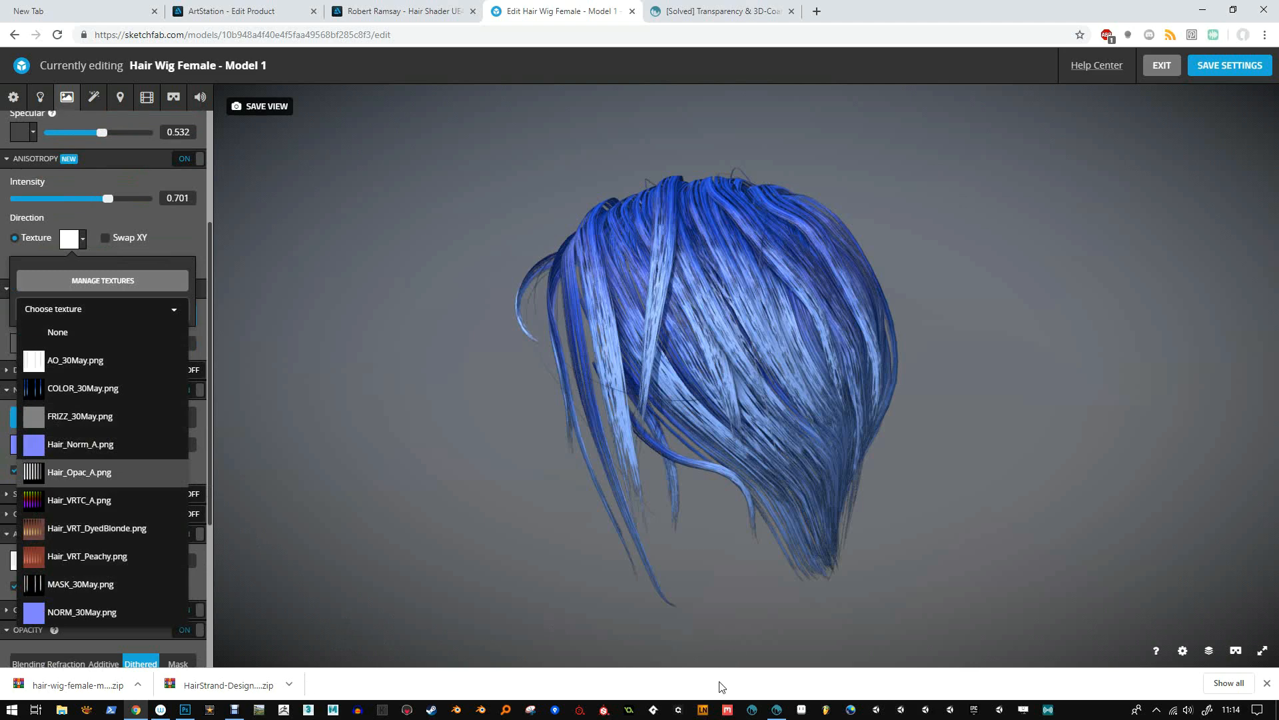
# Launch HairStrand_Designer_V1_2861 from its Downloads folder and restore the previously saved strand settings.
pyautogui.click(62, 710)
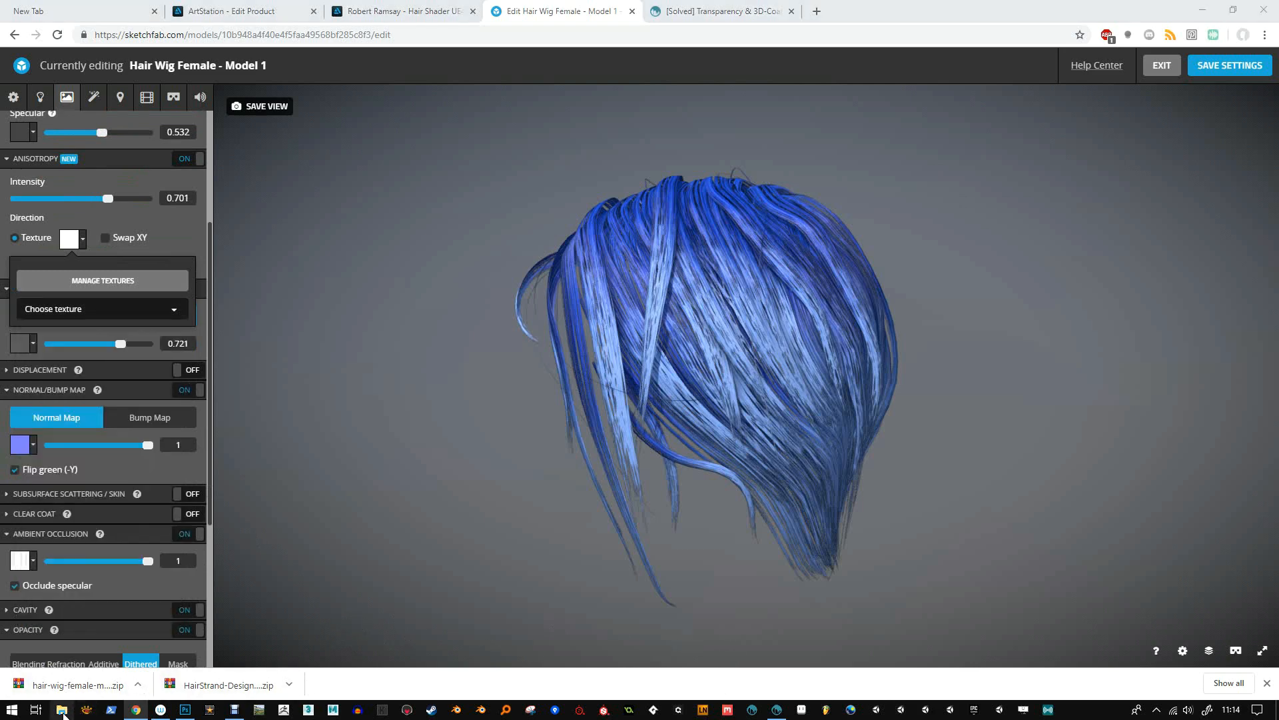
pyautogui.click(274, 263)
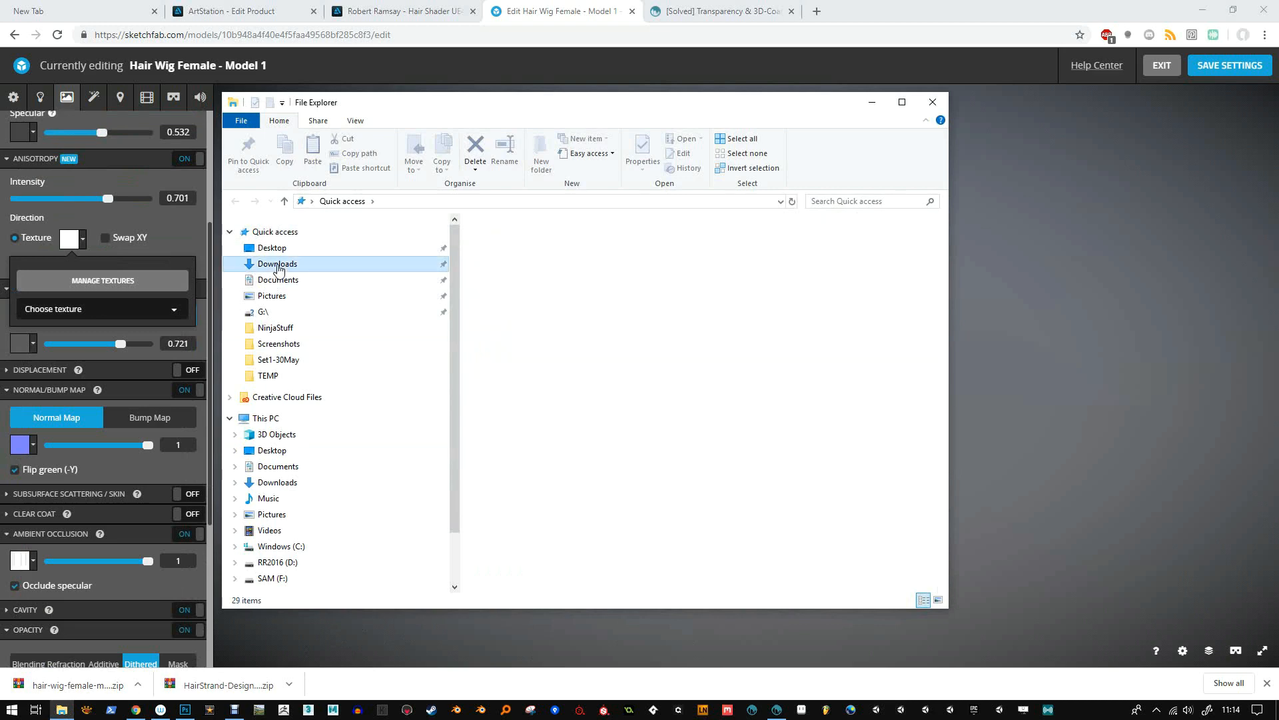
pyautogui.doubleClick(587, 257)
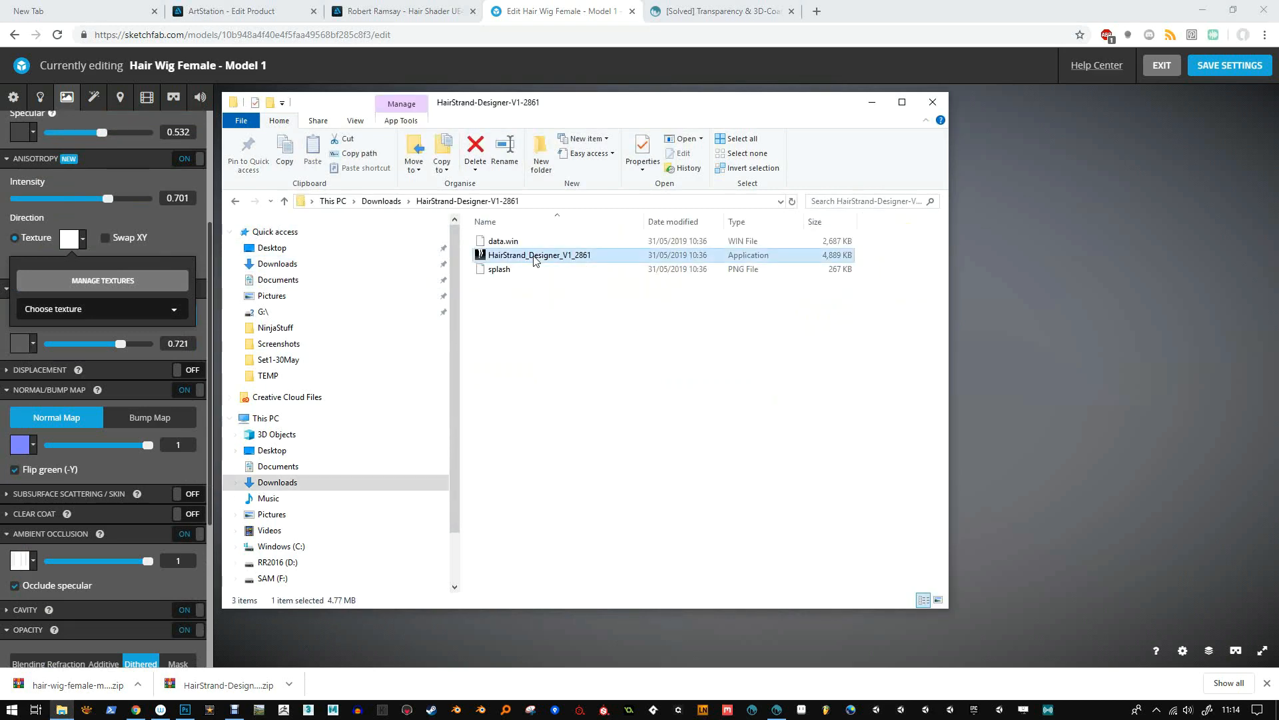
pyautogui.doubleClick(573, 260)
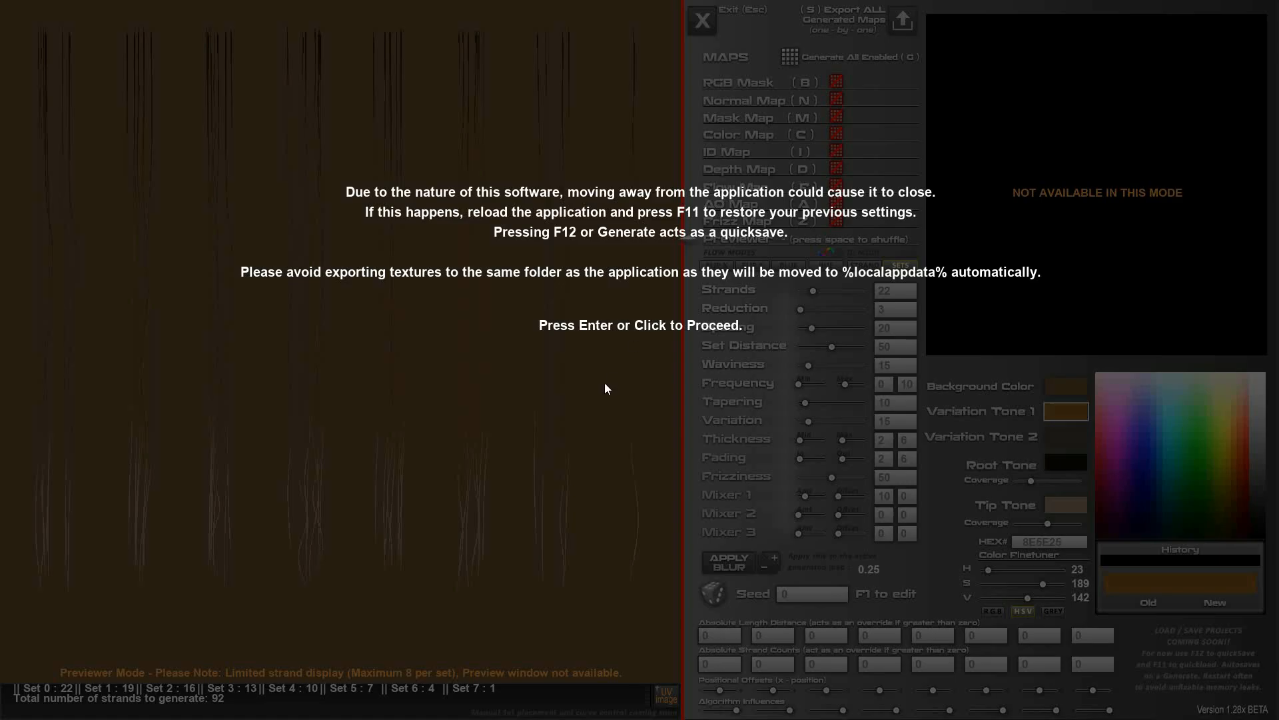
pyautogui.click(605, 383)
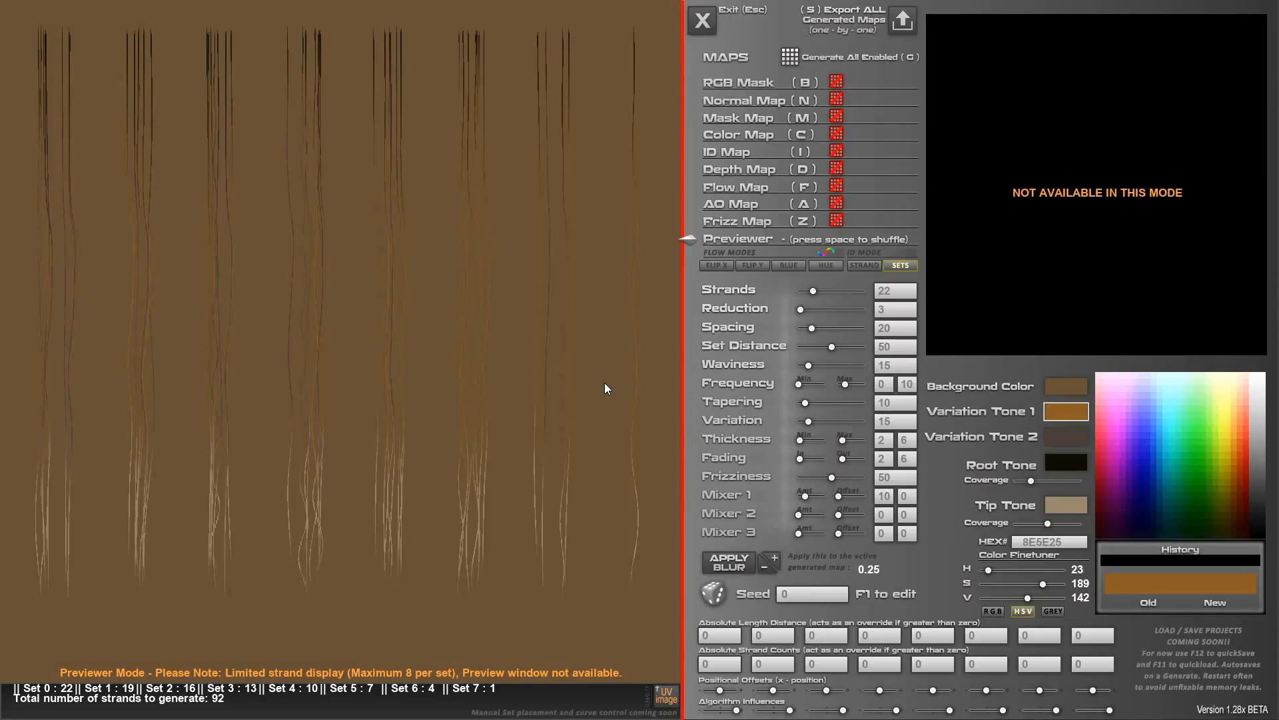
pyautogui.press('F11')
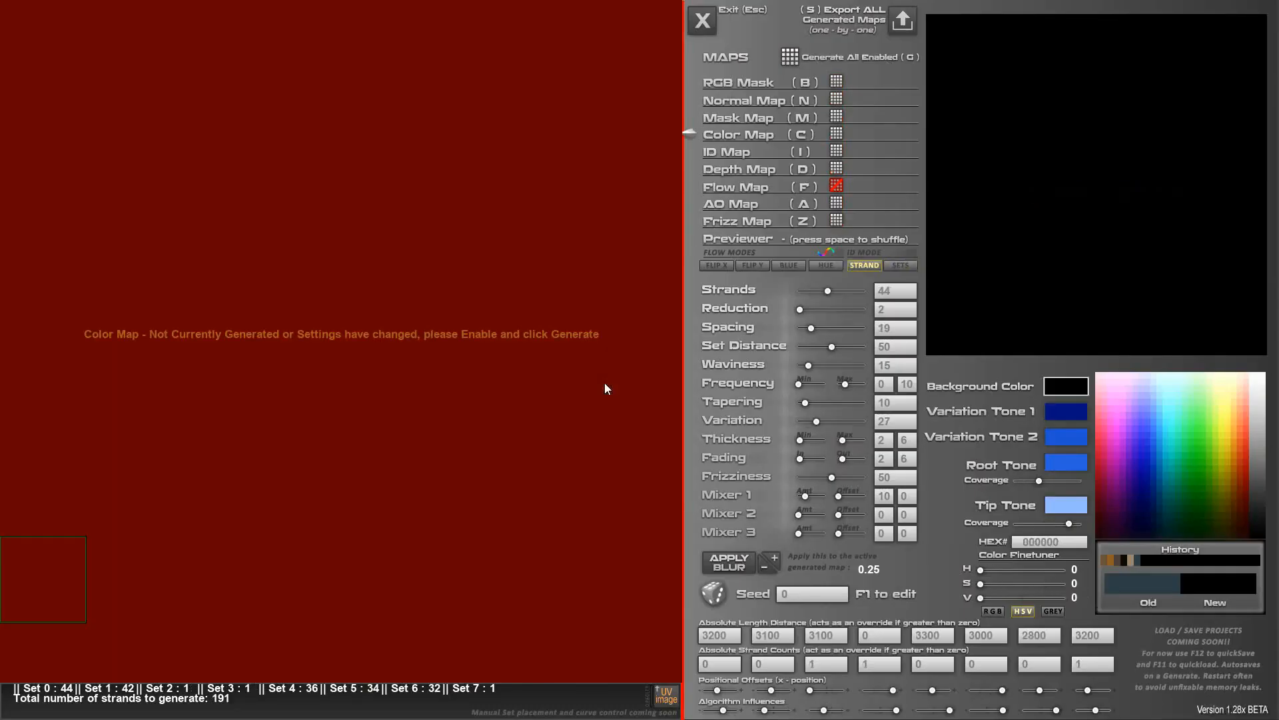
# Enable the Flow Map for generation and disable the ID, Depth, AO and Frizz maps.
pyautogui.click(837, 168)
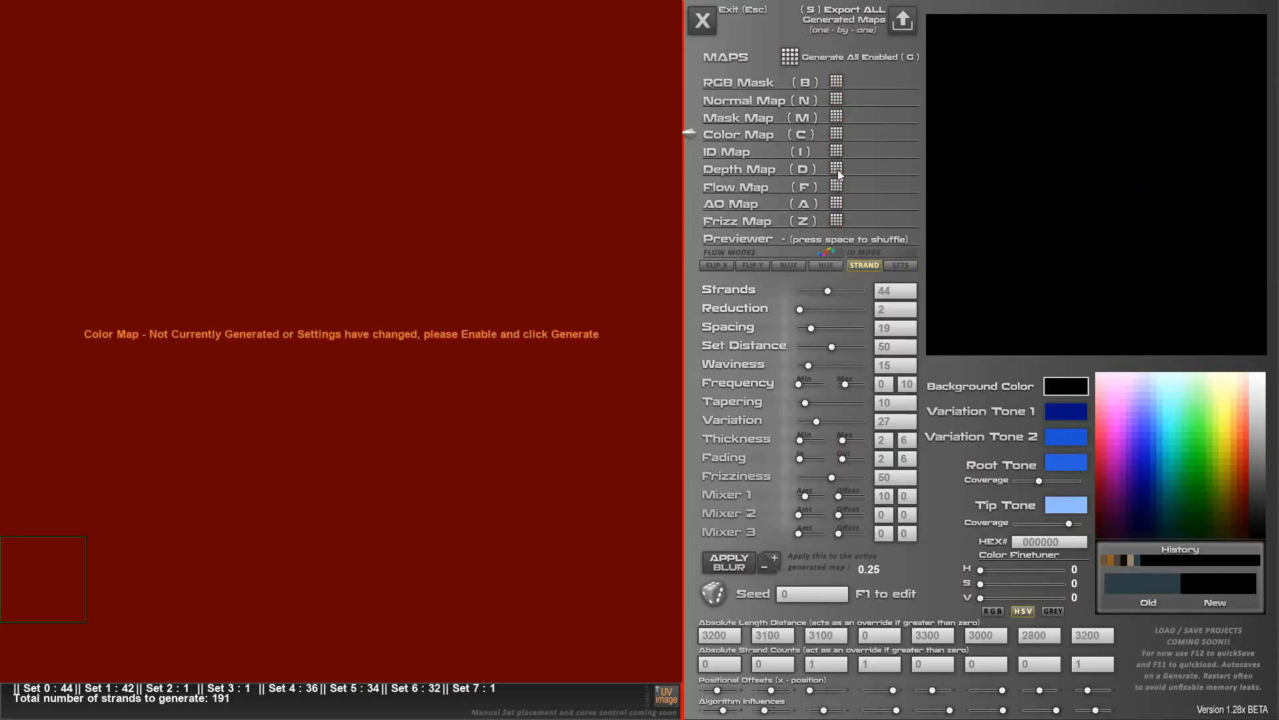
pyautogui.press('f')
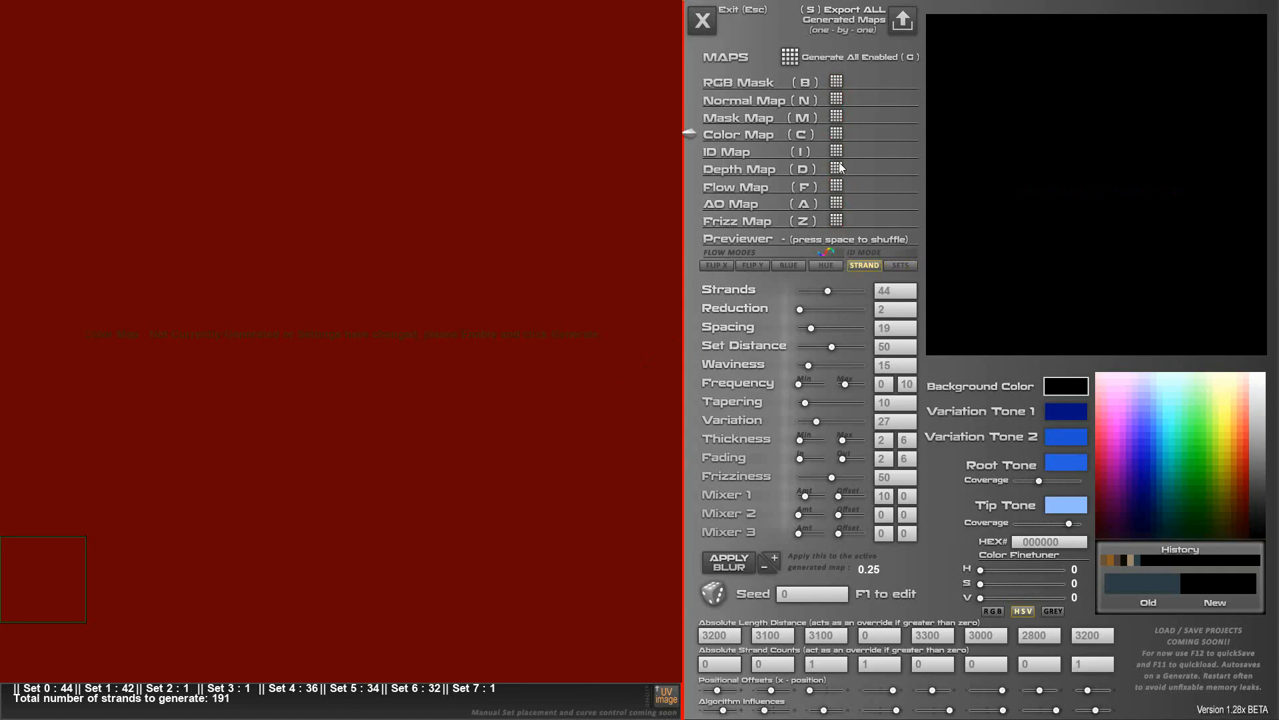
pyautogui.click(837, 134)
pyautogui.click(838, 134)
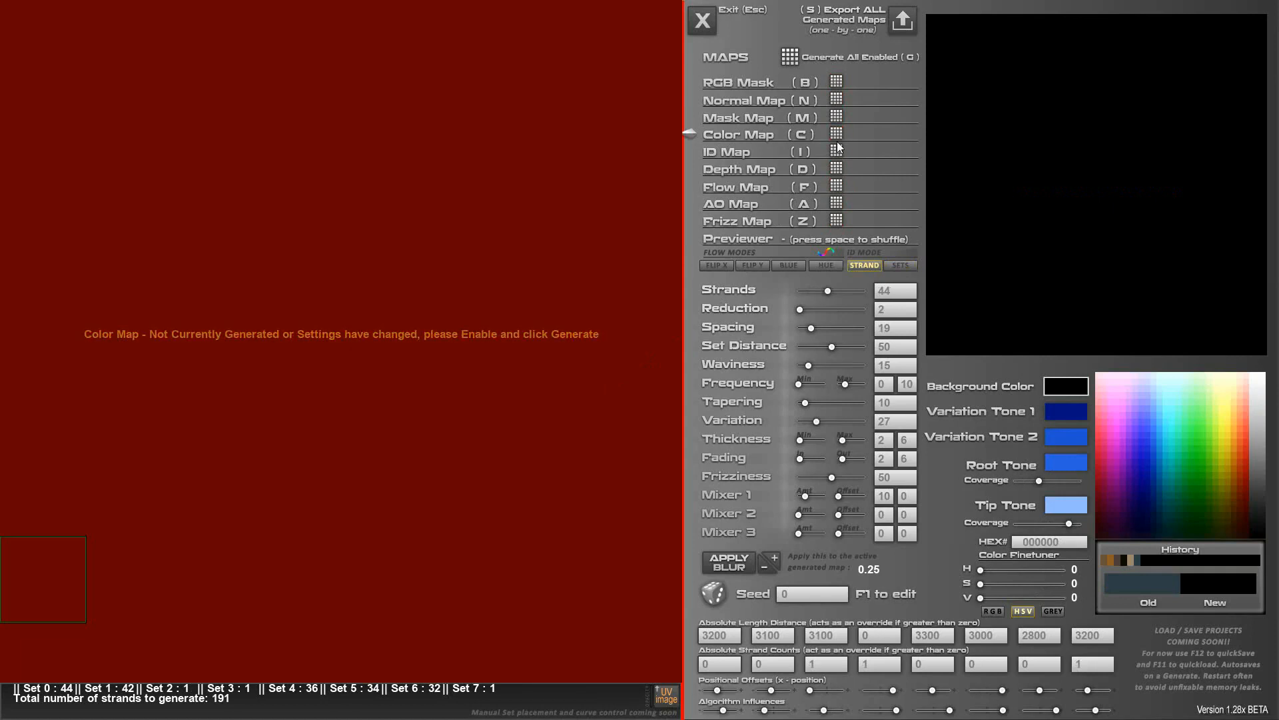
pyautogui.click(838, 151)
pyautogui.click(839, 169)
pyautogui.click(839, 202)
pyautogui.click(839, 220)
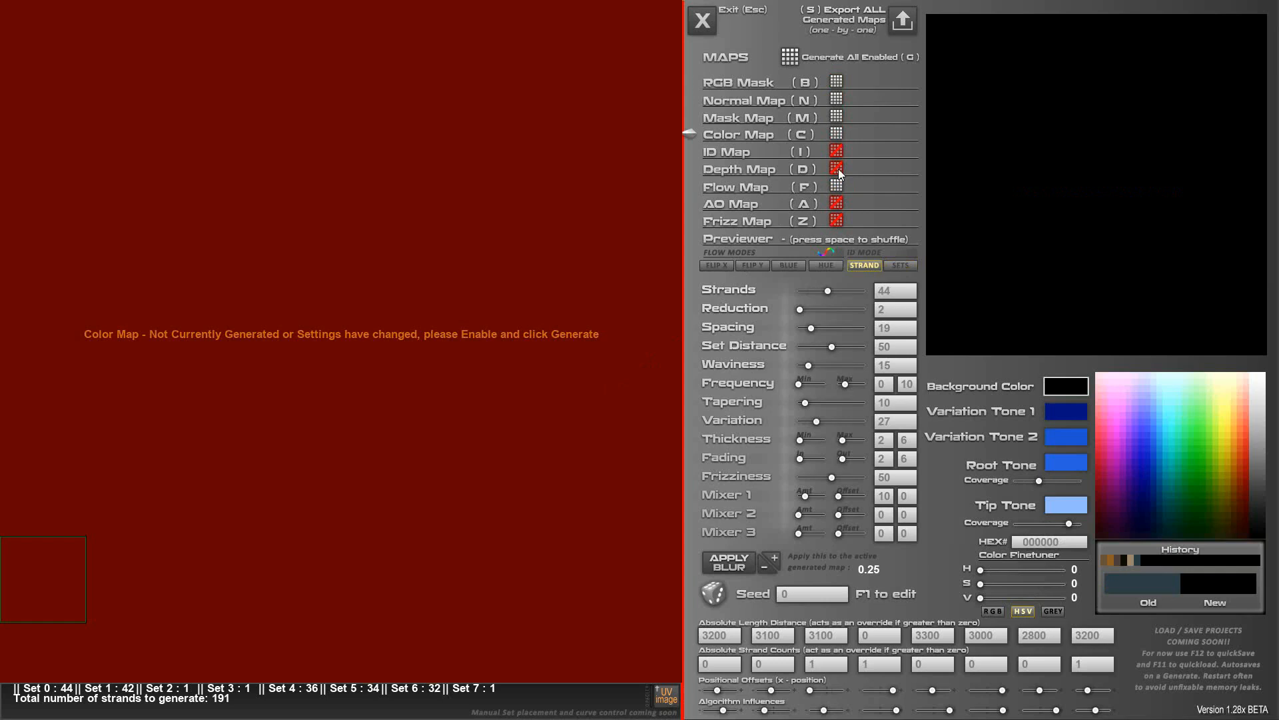
# Disable the Mask, Normal and RGB Mask maps, keep the Color Map enabled, and generate the enabled maps.
pyautogui.click(837, 134)
pyautogui.click(837, 117)
pyautogui.click(838, 100)
pyautogui.click(837, 82)
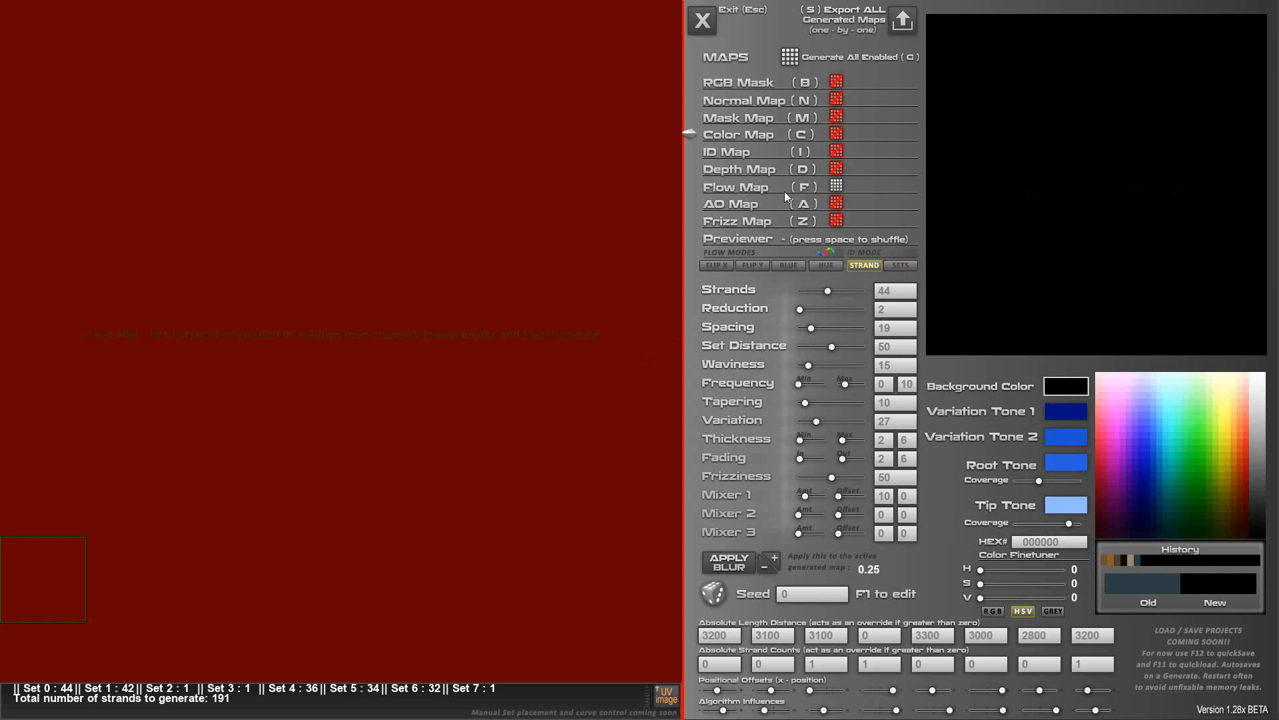
pyautogui.click(836, 136)
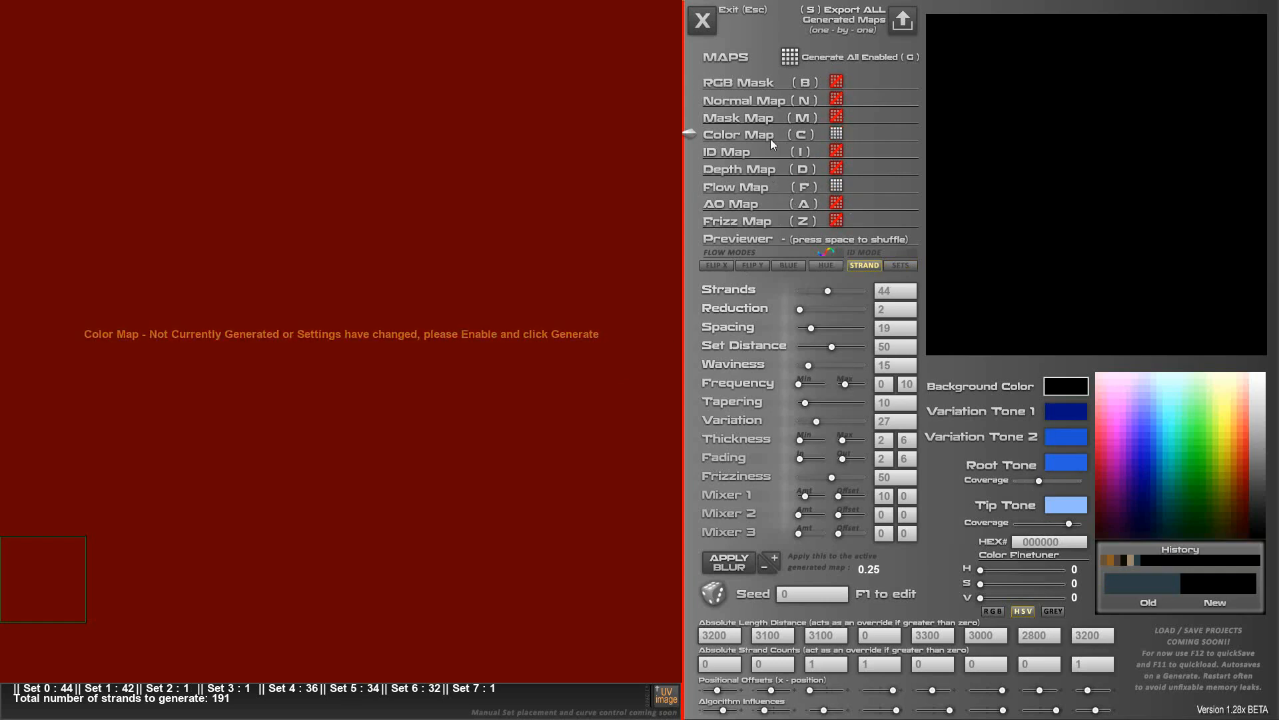
pyautogui.click(791, 58)
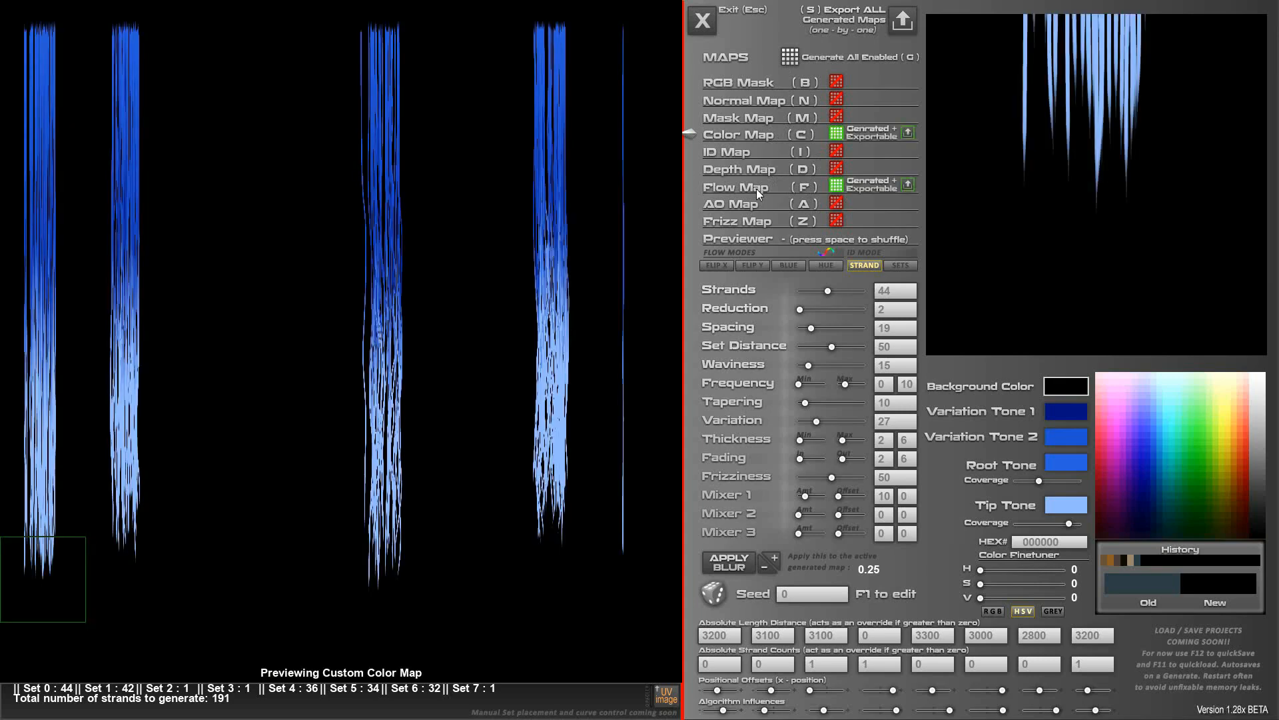
# Compare the flow and color map previews, set the flow mode to Hue, and regenerate the flow map.
pyautogui.click(757, 189)
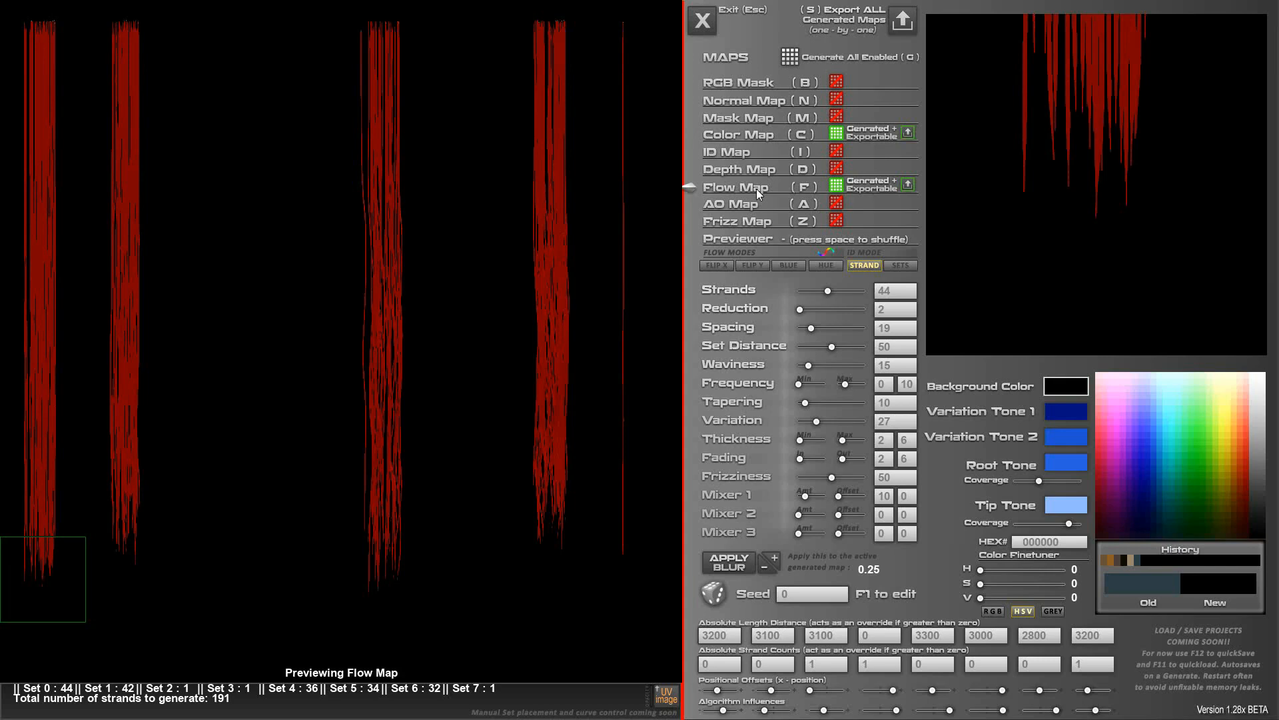
pyautogui.click(754, 134)
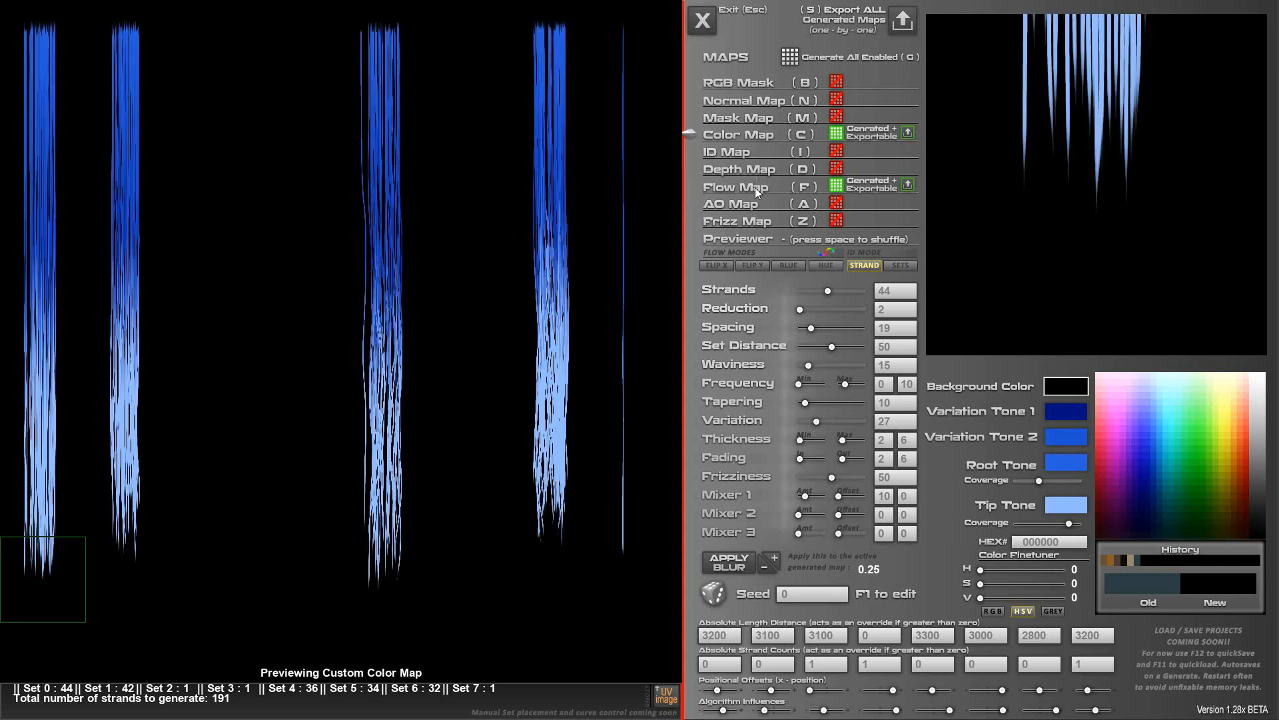
pyautogui.click(755, 187)
pyautogui.click(762, 134)
pyautogui.click(747, 191)
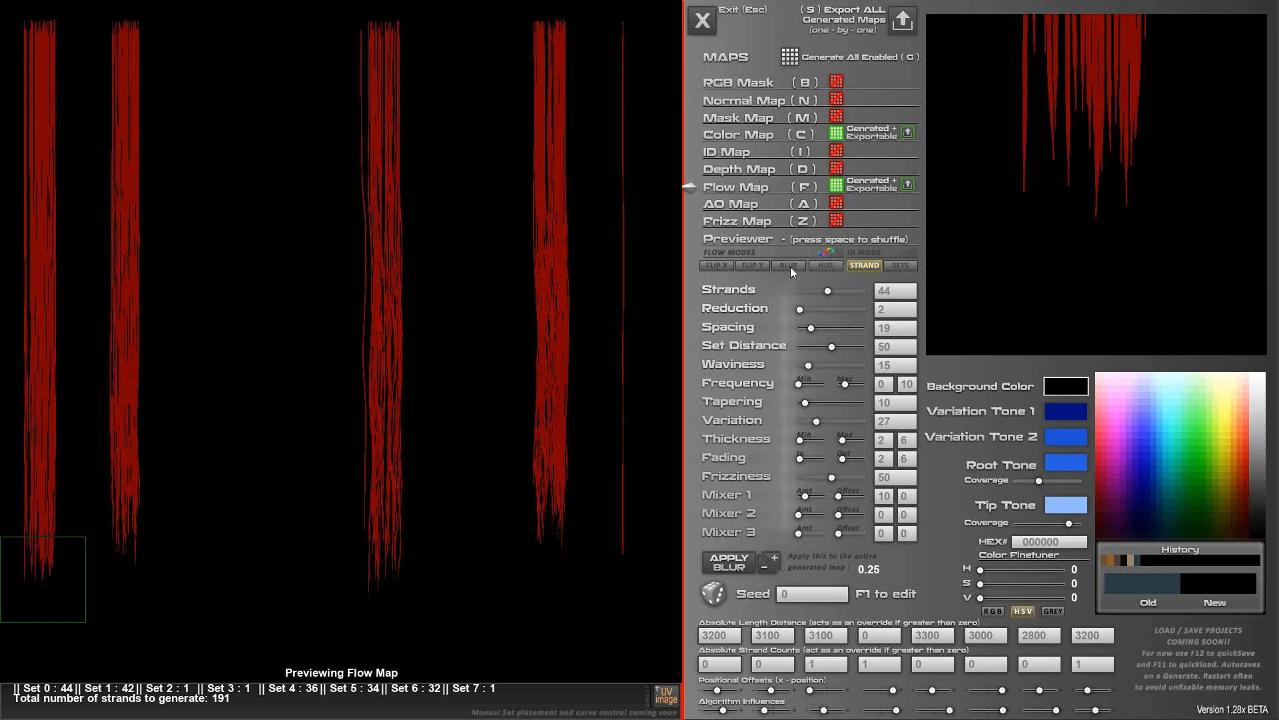
pyautogui.click(825, 264)
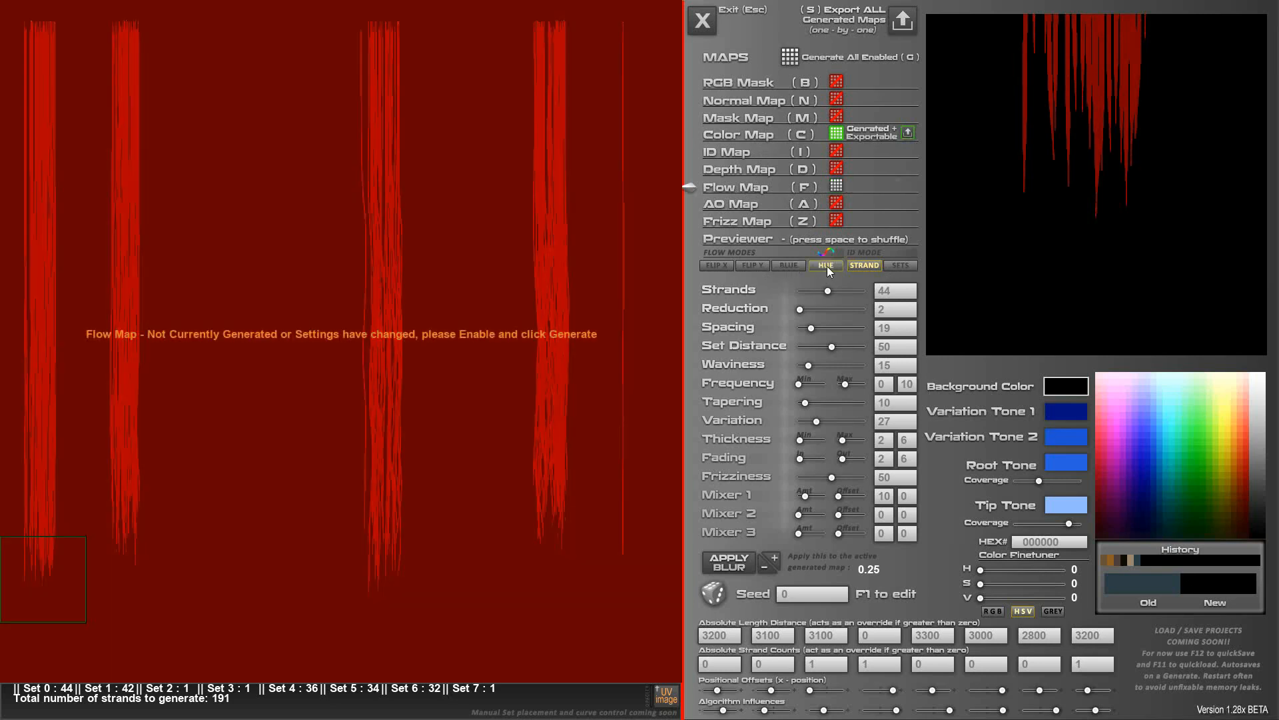
pyautogui.click(797, 54)
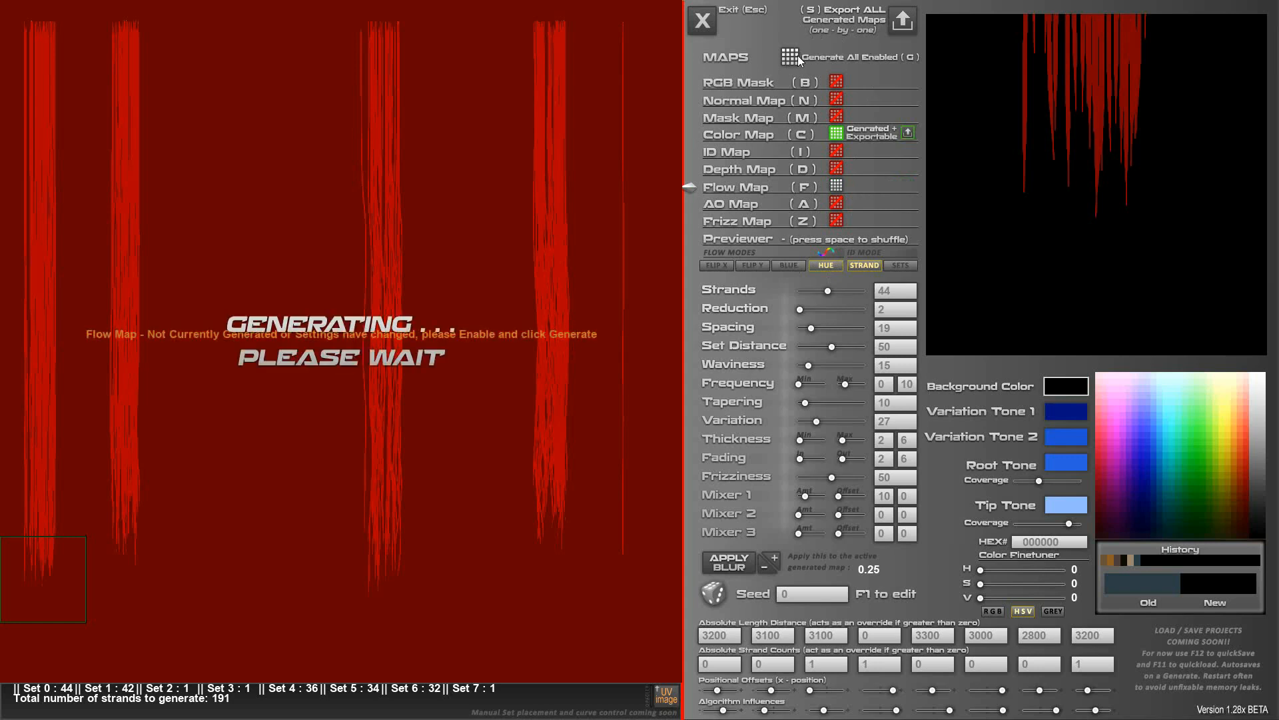
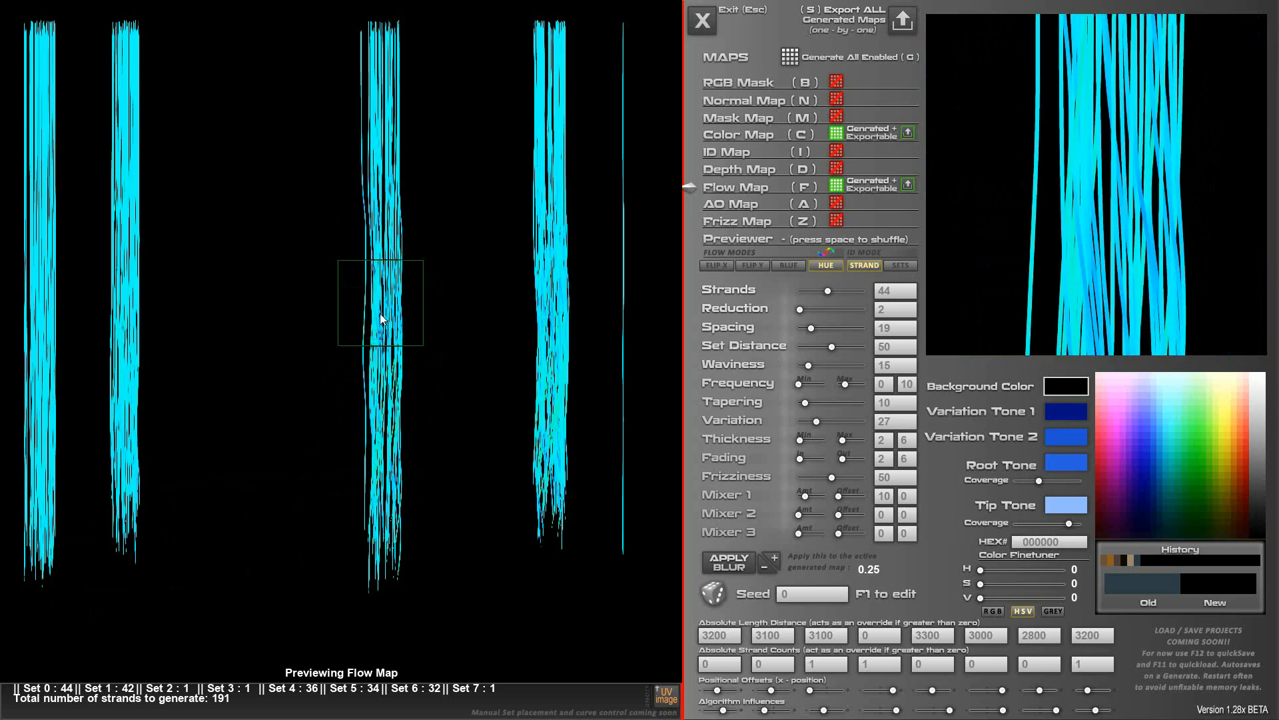
# Export the generated flow map to the Set1-30May folder as FLOW_30May.
pyautogui.click(908, 185)
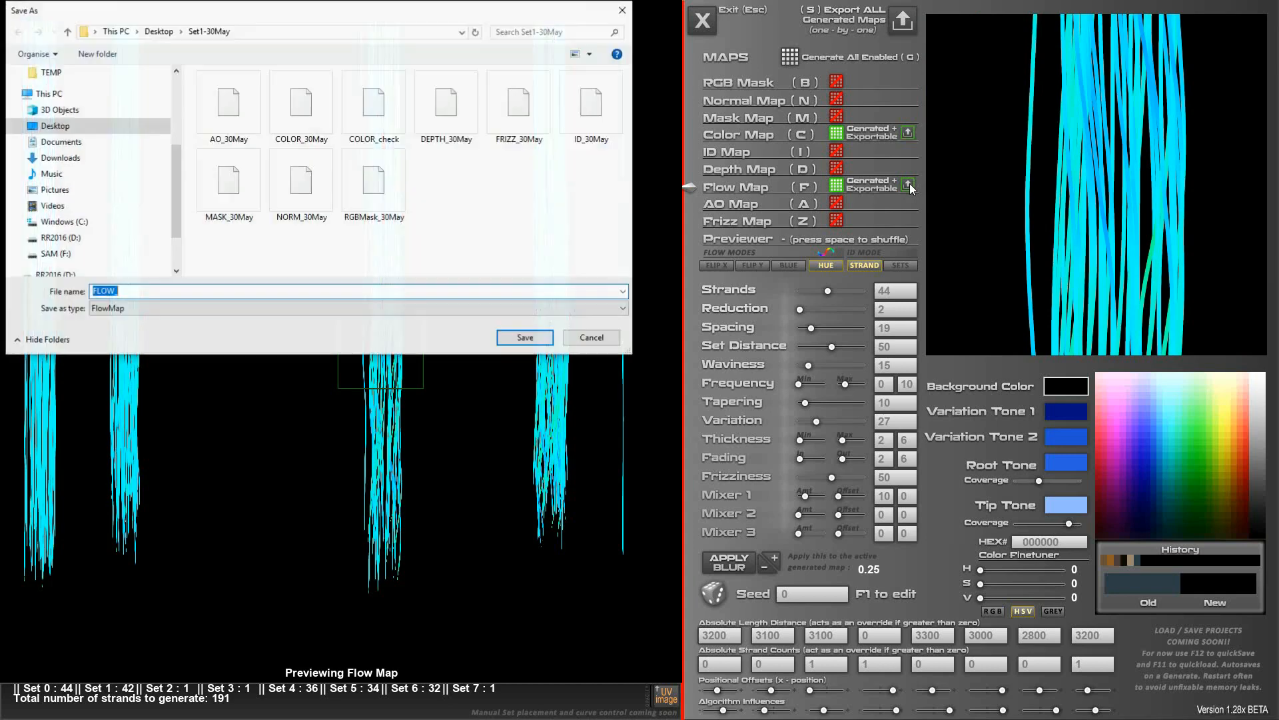
pyautogui.click(183, 292)
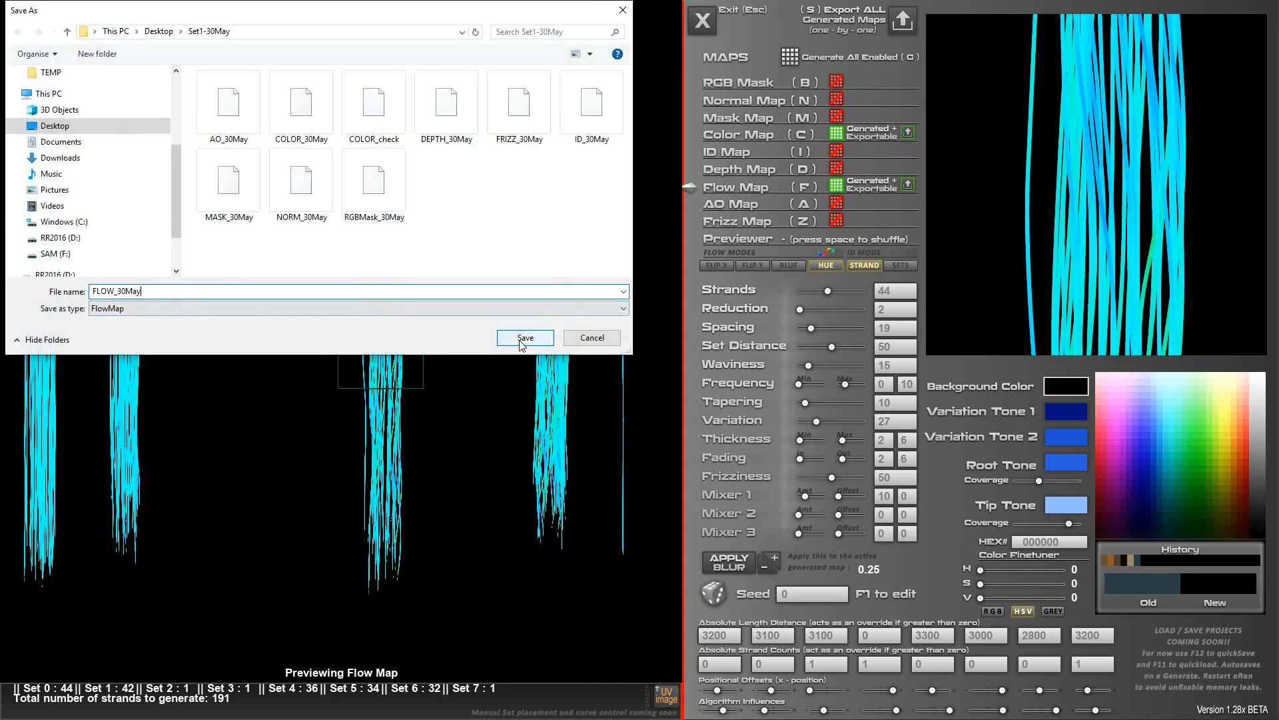
pyautogui.click(523, 340)
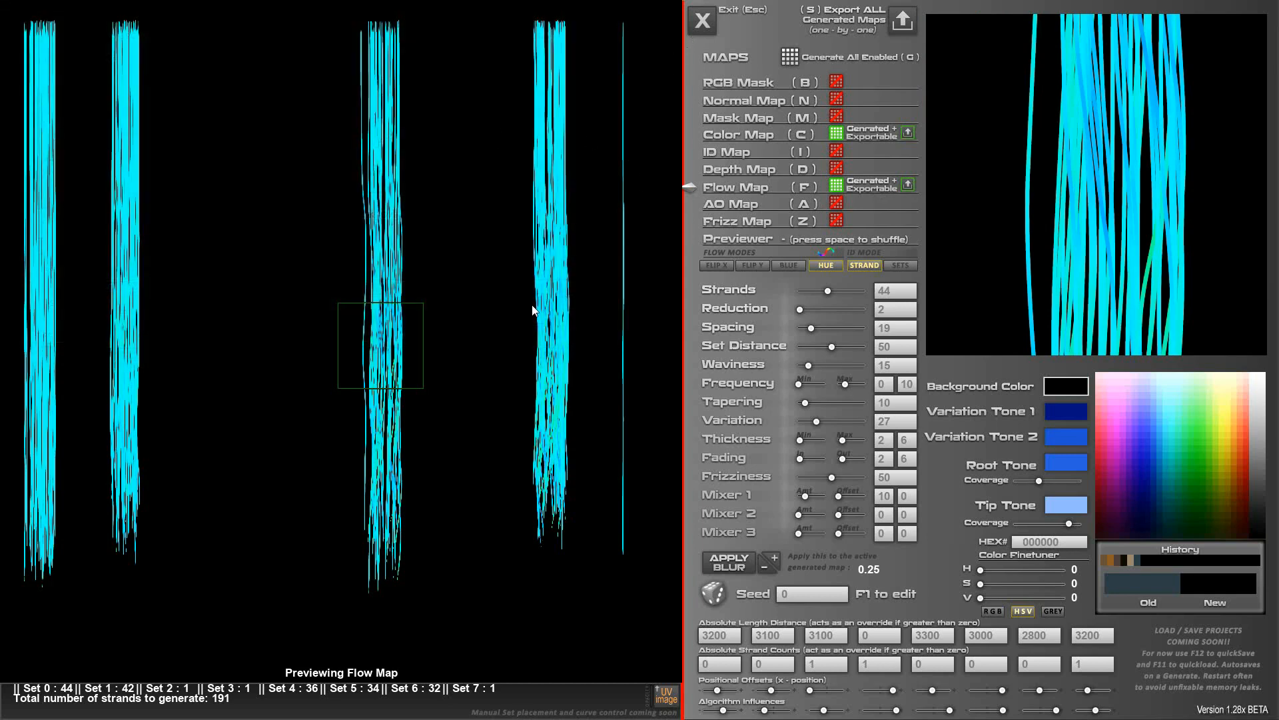
# Switch to Photoshop and open COLOR_check and FLOW_30May from the Set1-30May folder.
pyautogui.hotkey('alt', 'Tab')
pyautogui.click(184, 711)
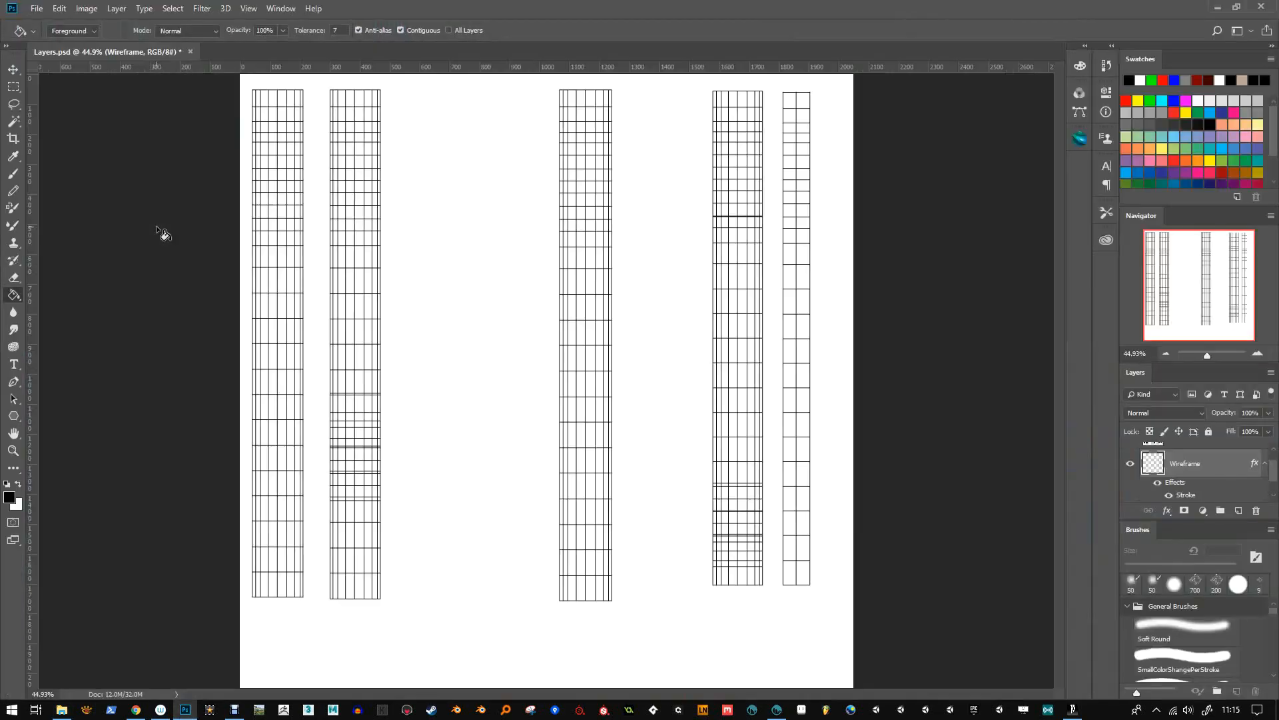
pyautogui.click(38, 8)
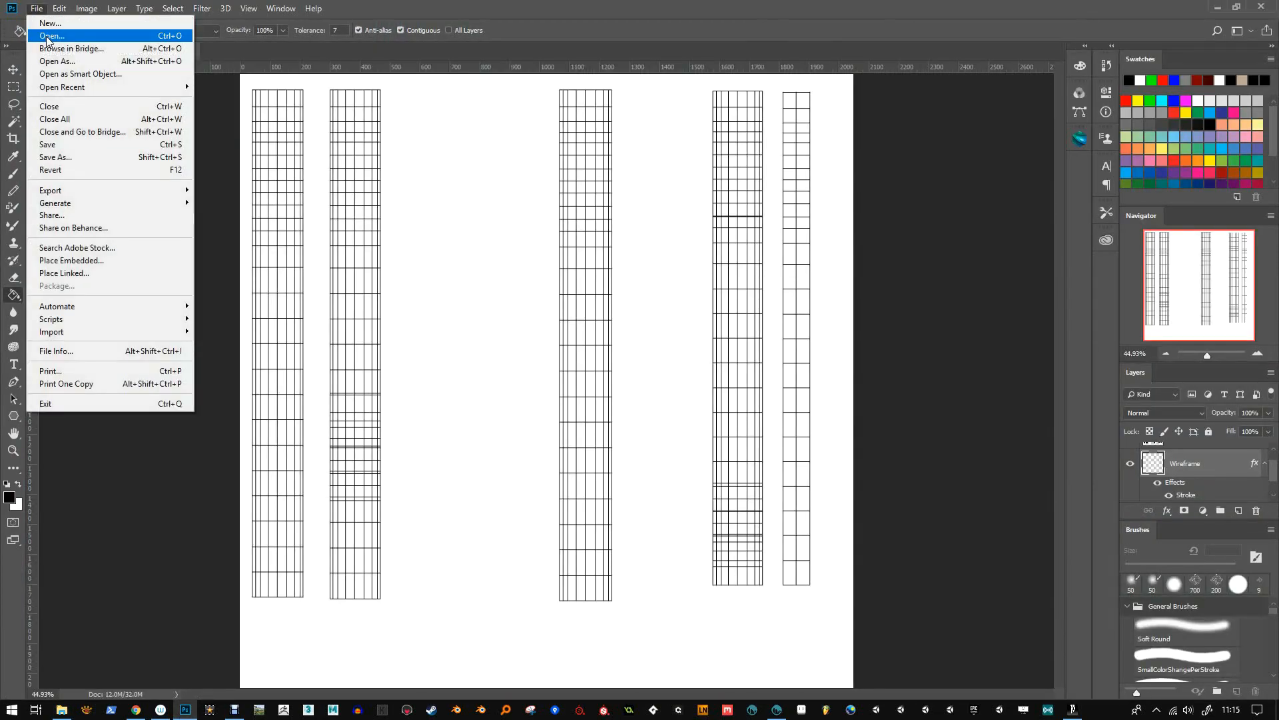
pyautogui.click(48, 36)
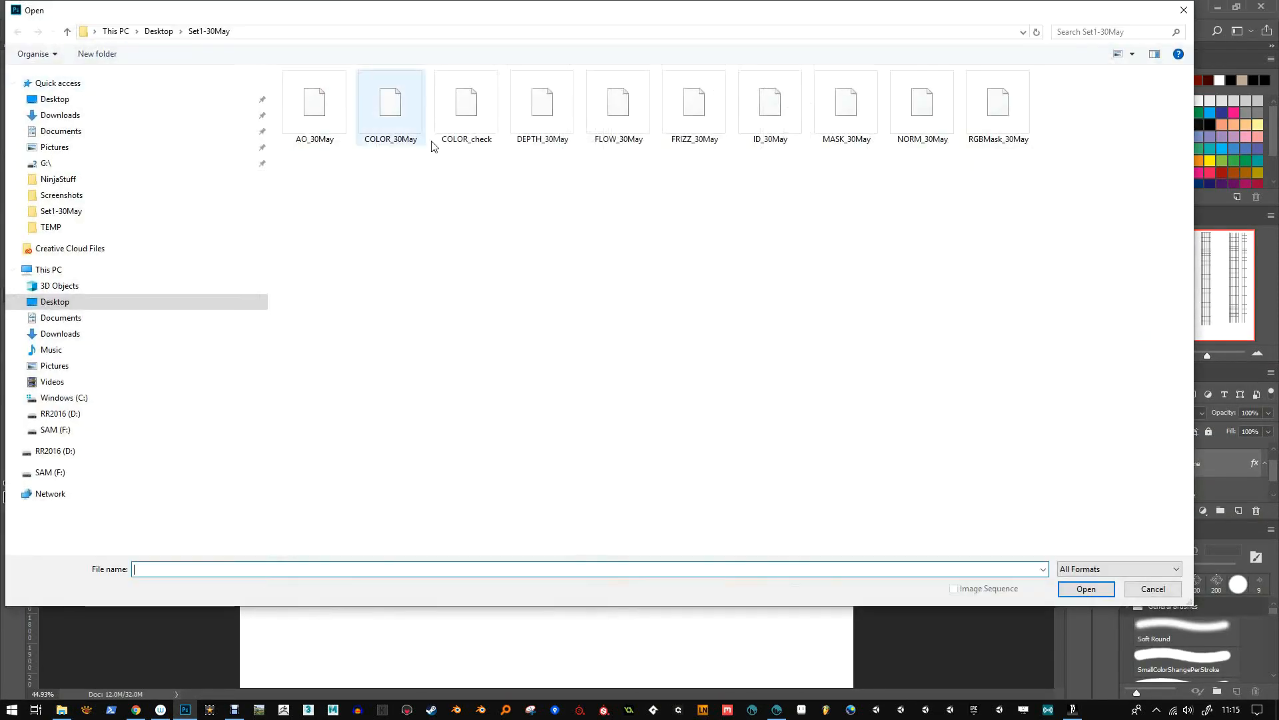
pyautogui.click(467, 133)
pyautogui.keyDown('ctrl'); pyautogui.click(618, 109); pyautogui.keyUp('ctrl')
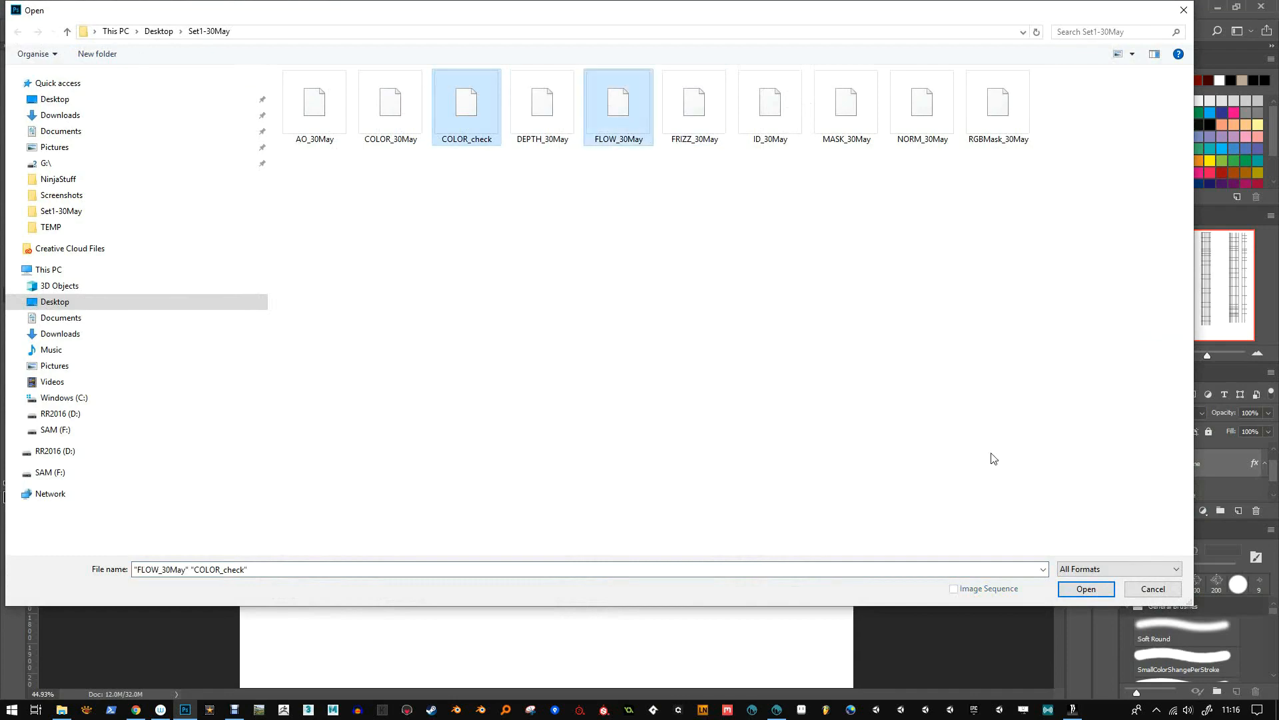
pyautogui.click(1086, 589)
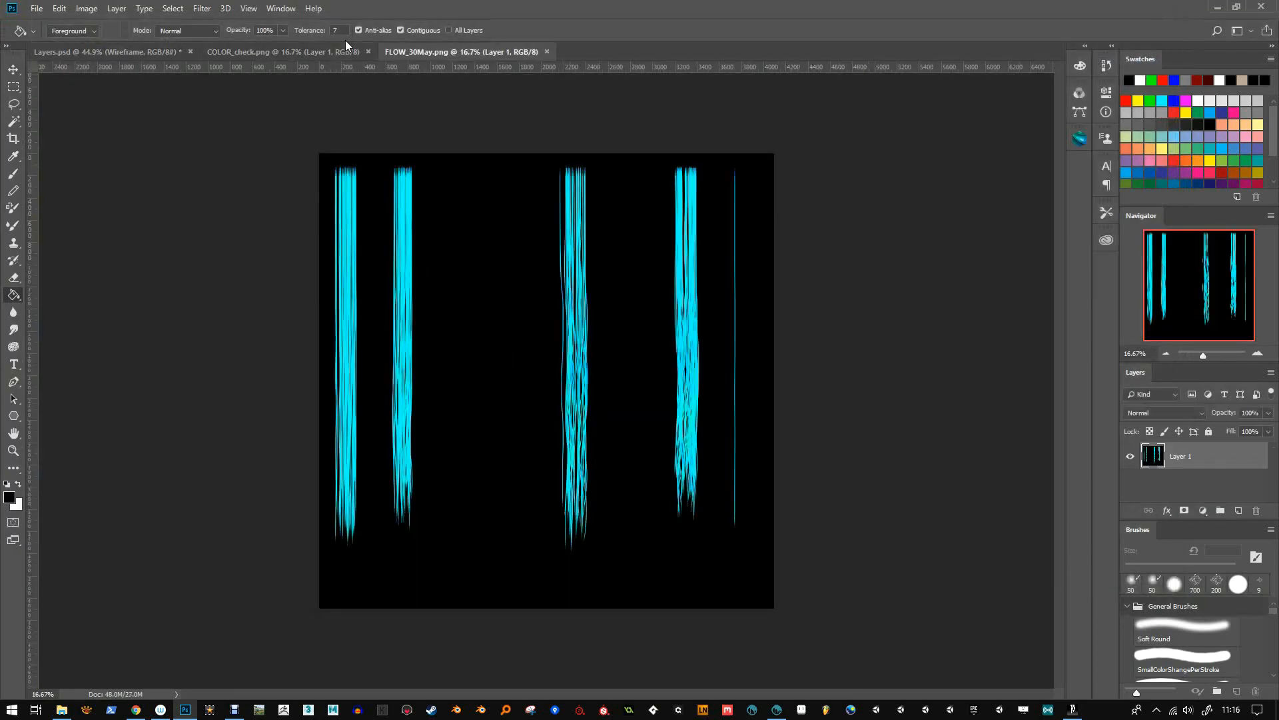
# Compare the strand alignment between the COLOR_check and FLOW_30May images.
pyautogui.click(337, 51)
pyautogui.click(424, 55)
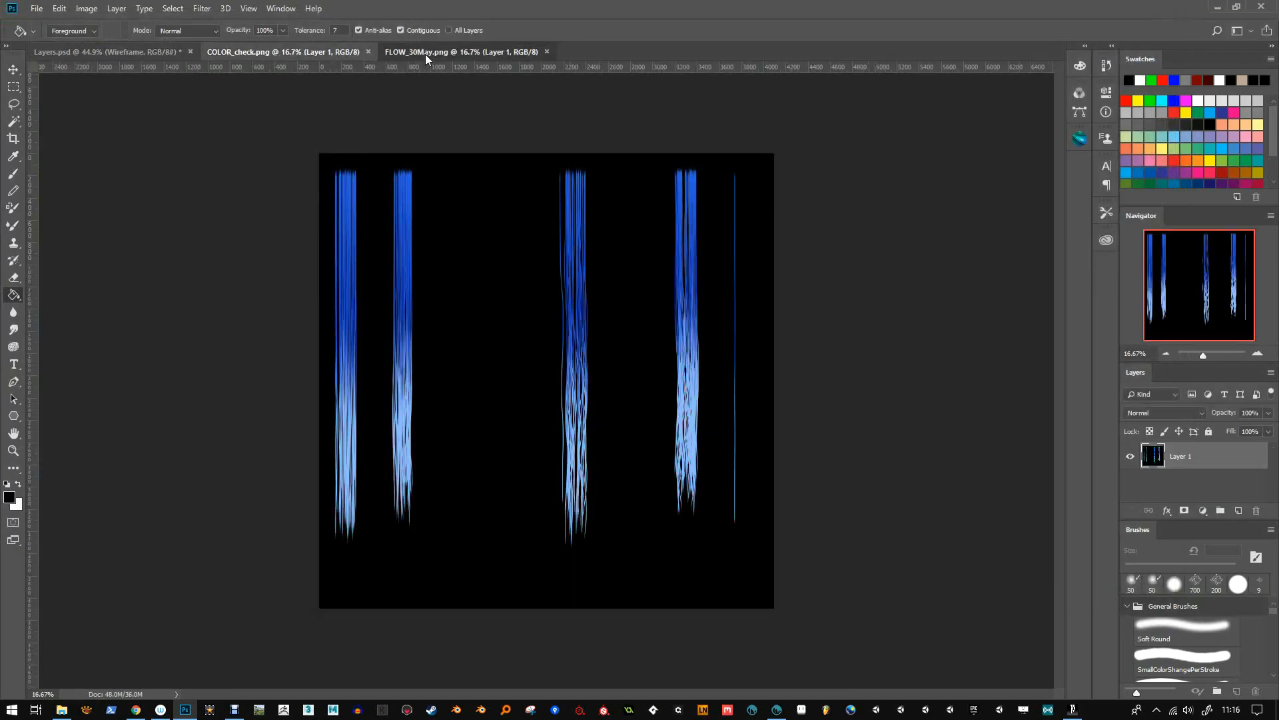
pyautogui.click(311, 50)
pyautogui.click(477, 55)
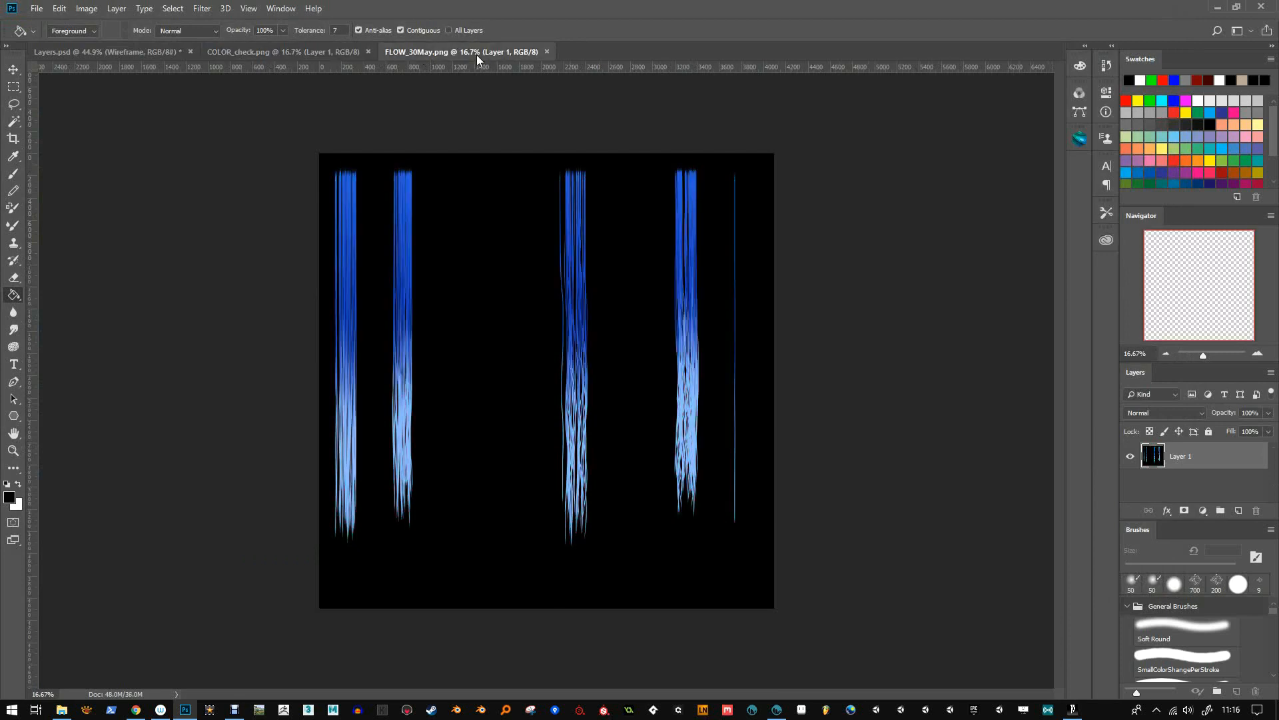
pyautogui.click(340, 46)
pyautogui.click(446, 52)
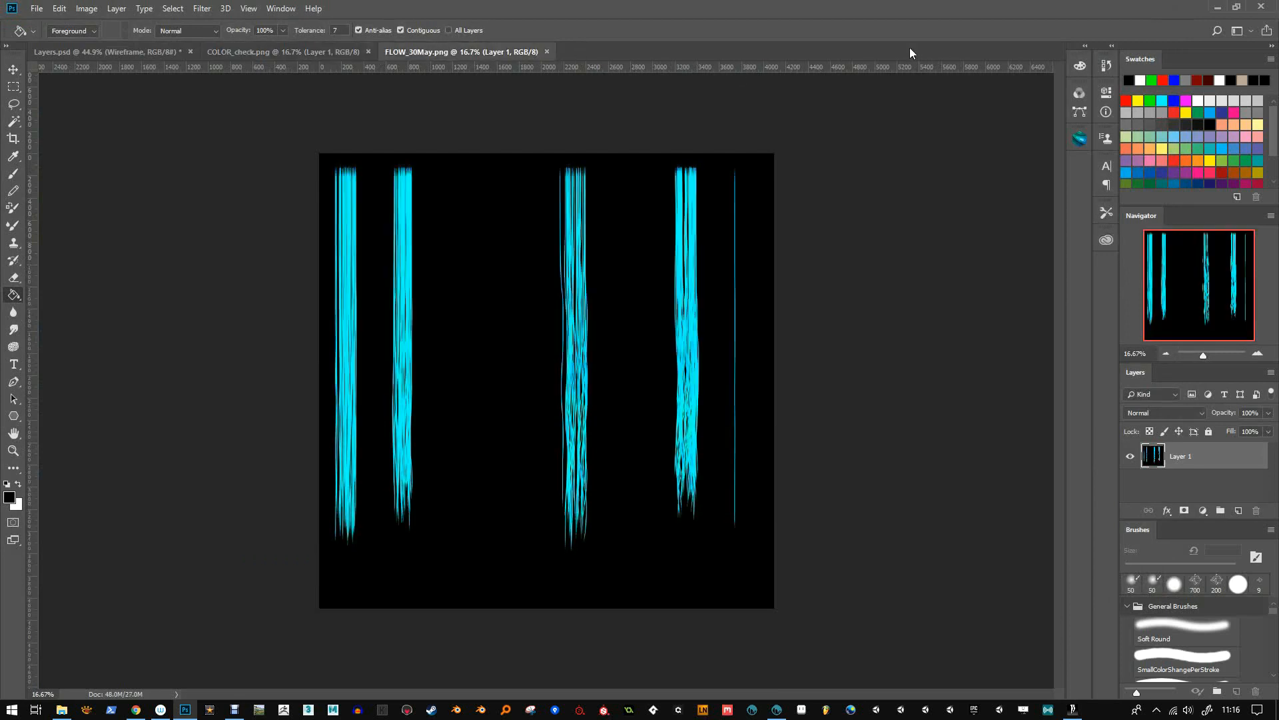
pyautogui.click(1217, 7)
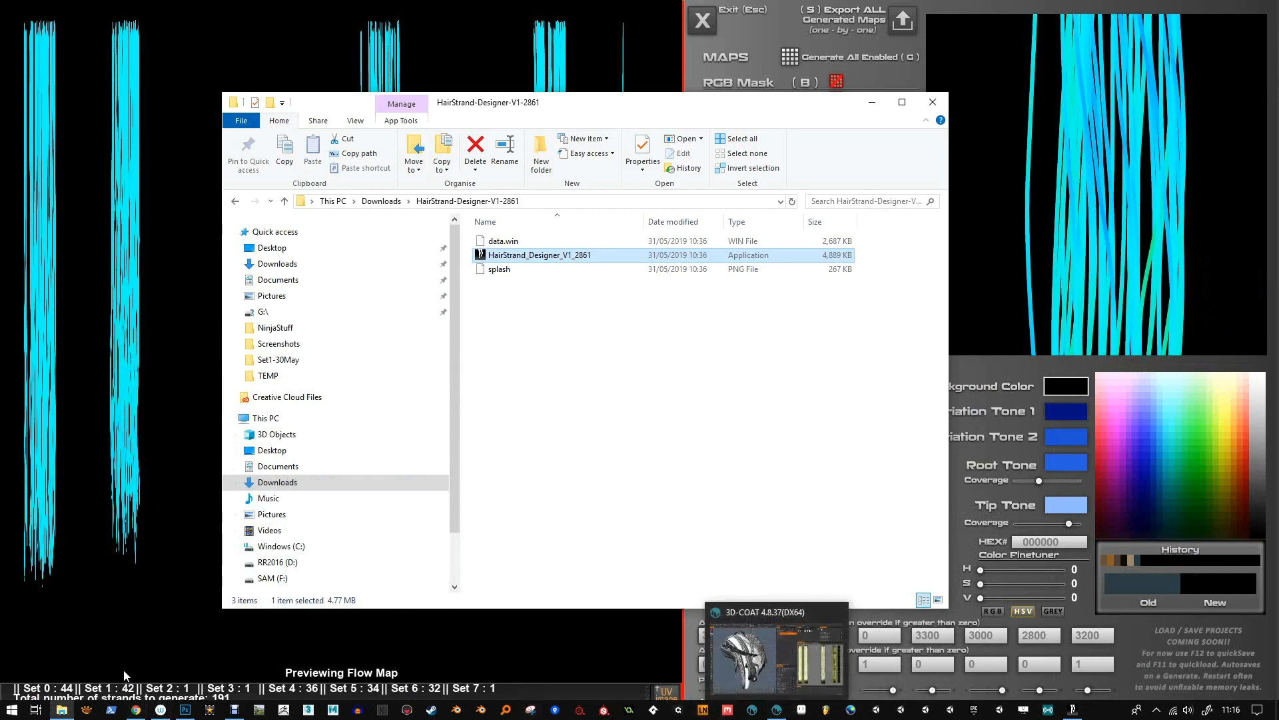
# In Sketchfab, import FLOW_30May from Set1-30May as the anisotropy direction texture, with intensity 1.
pyautogui.click(137, 710)
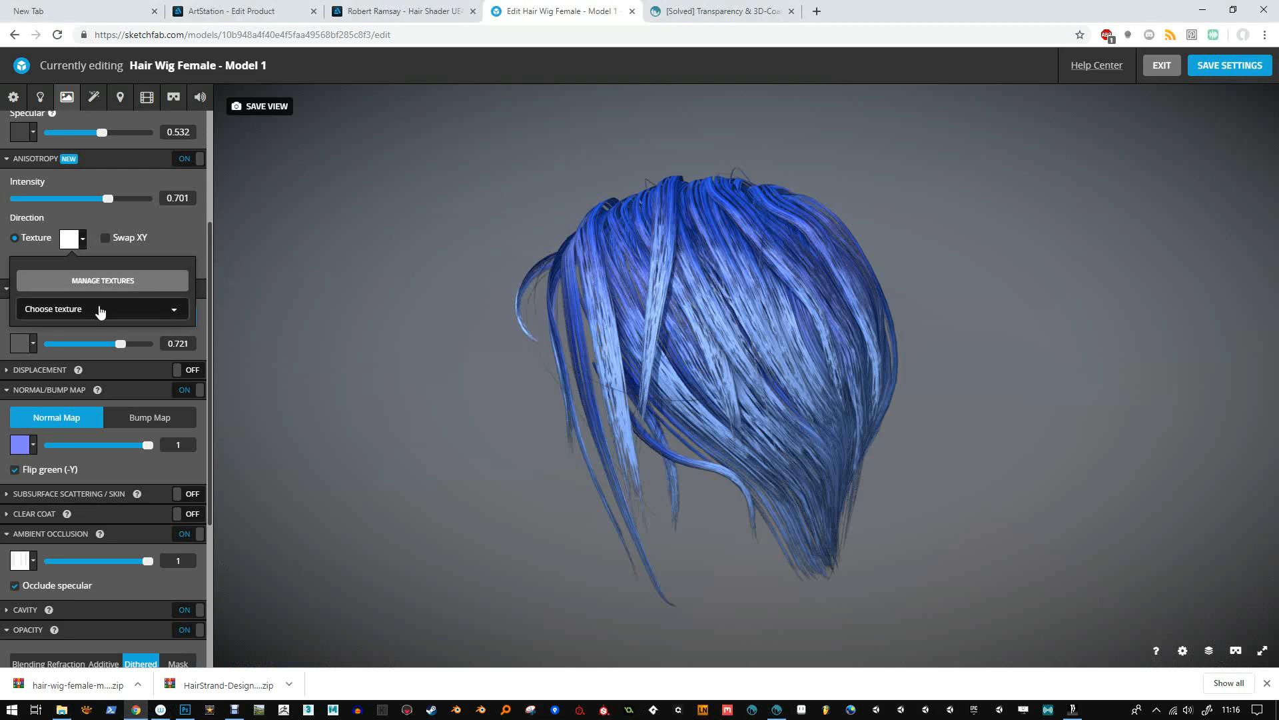
pyautogui.click(94, 288)
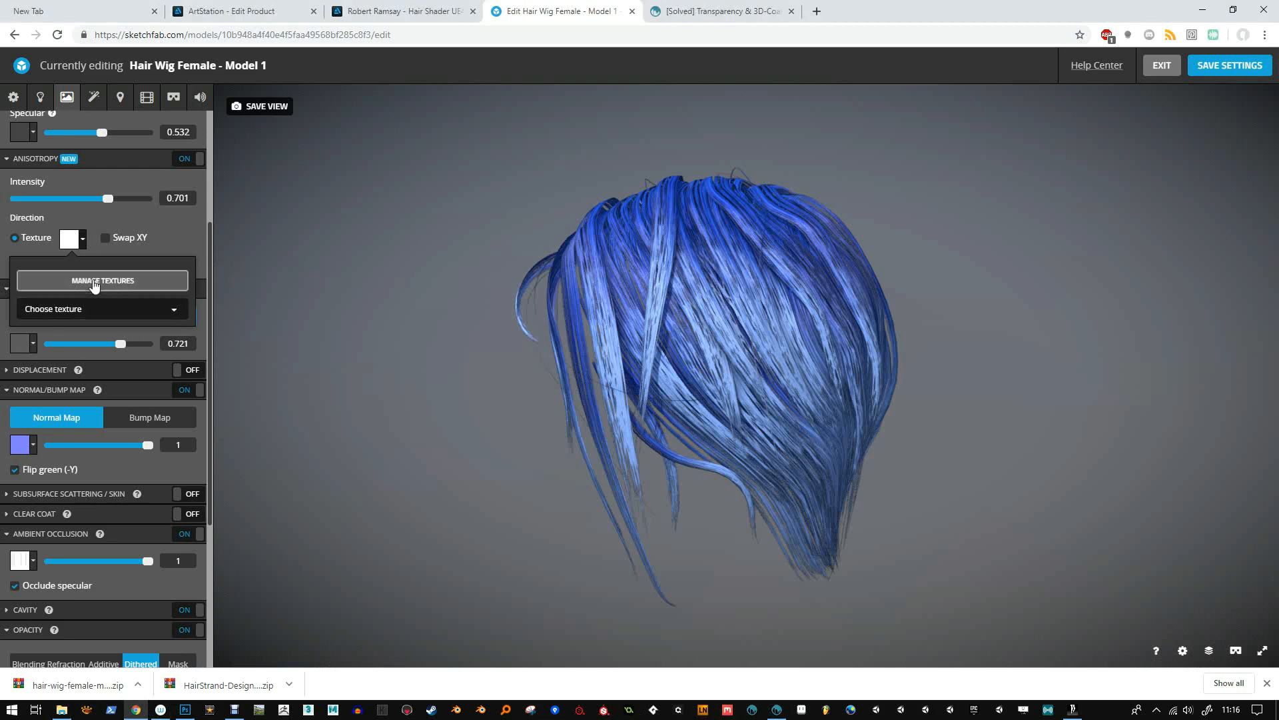
pyautogui.click(499, 246)
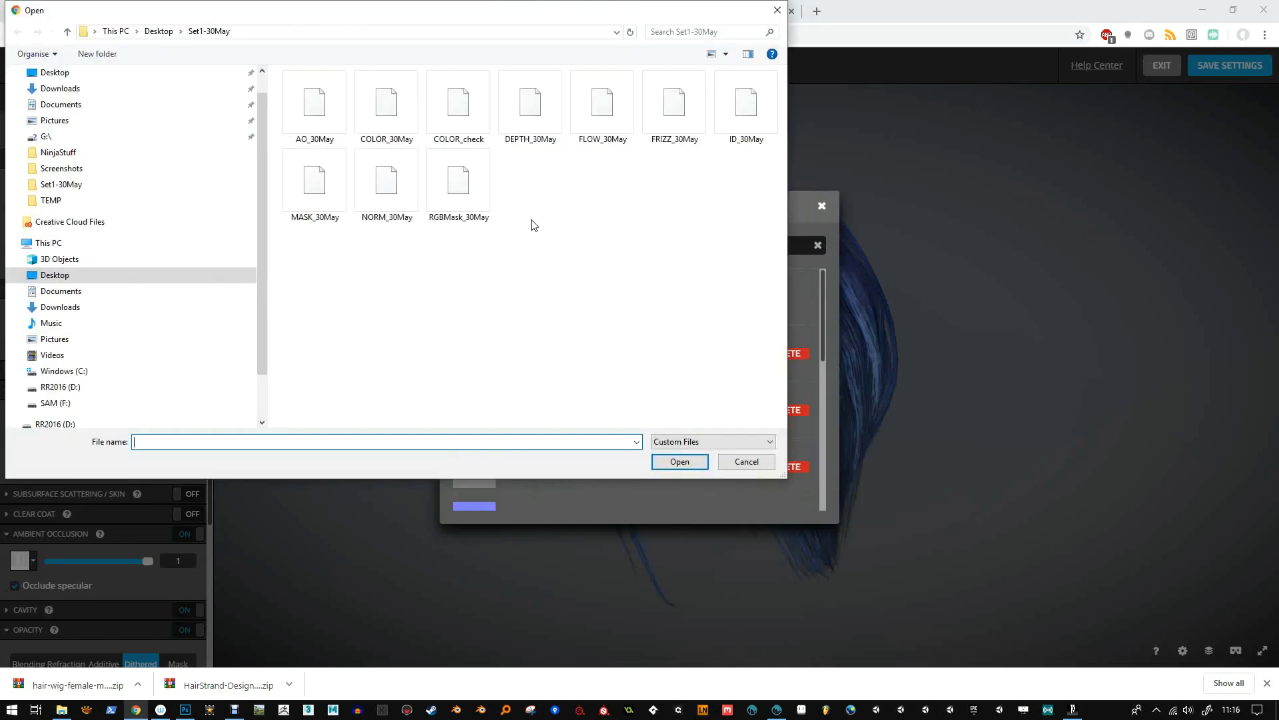
pyautogui.doubleClick(614, 116)
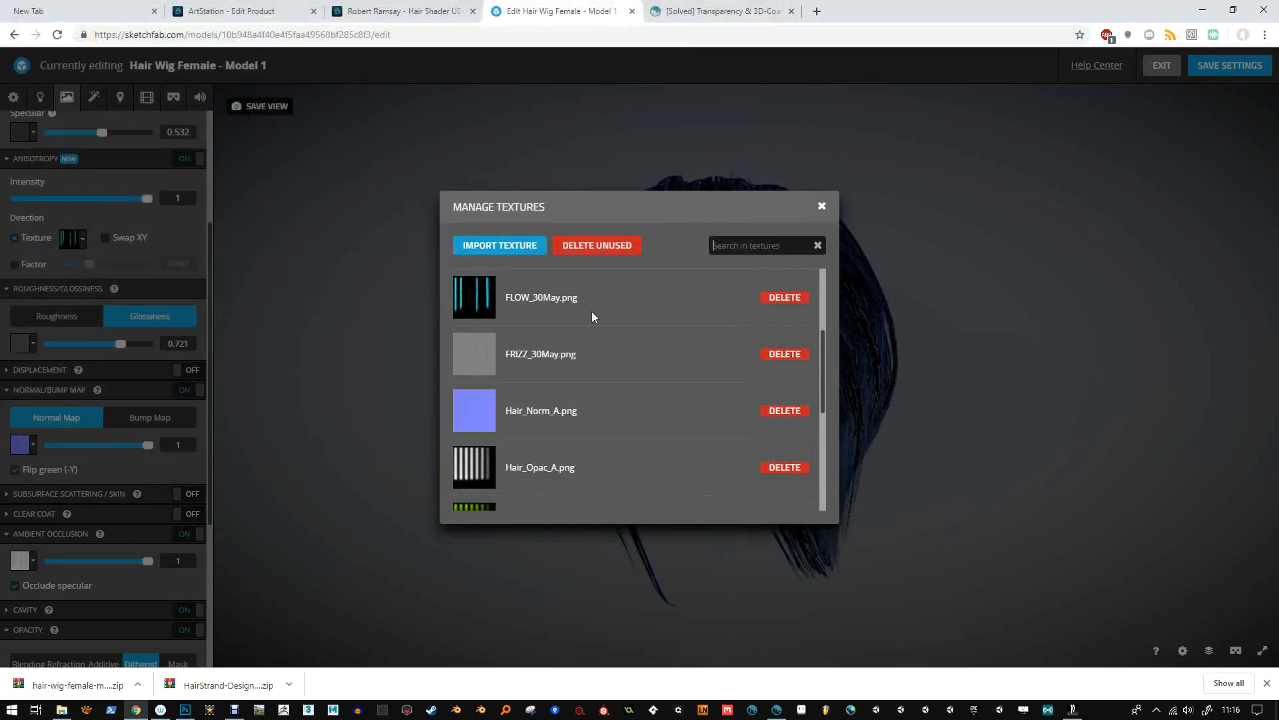
pyautogui.click(473, 306)
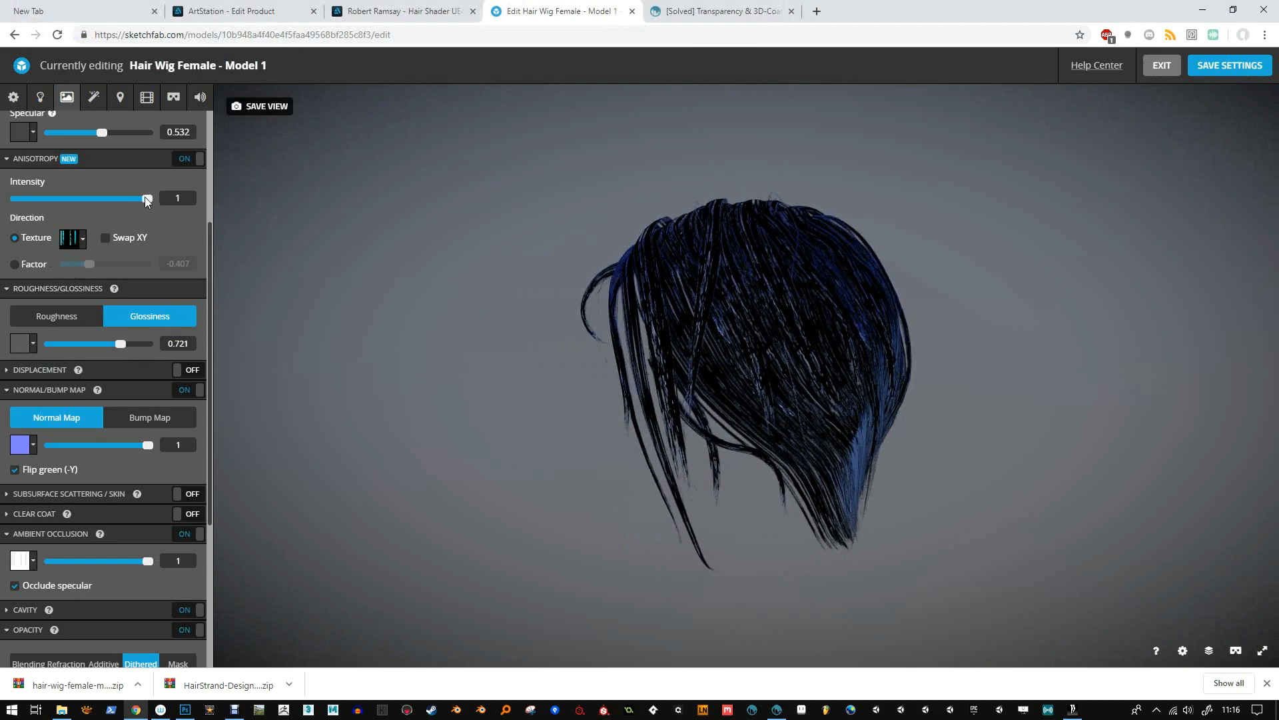
# Try anisotropy intensity 0.374 with a direction factor of -0.077, and restore the texture direction at intensity 1.
pyautogui.moveTo(147, 200)
pyautogui.mouseDown()
pyautogui.moveTo(50, 204)
pyautogui.moveTo(147, 209)
pyautogui.moveTo(65, 203)
pyautogui.mouseUp()
pyautogui.click(15, 265)
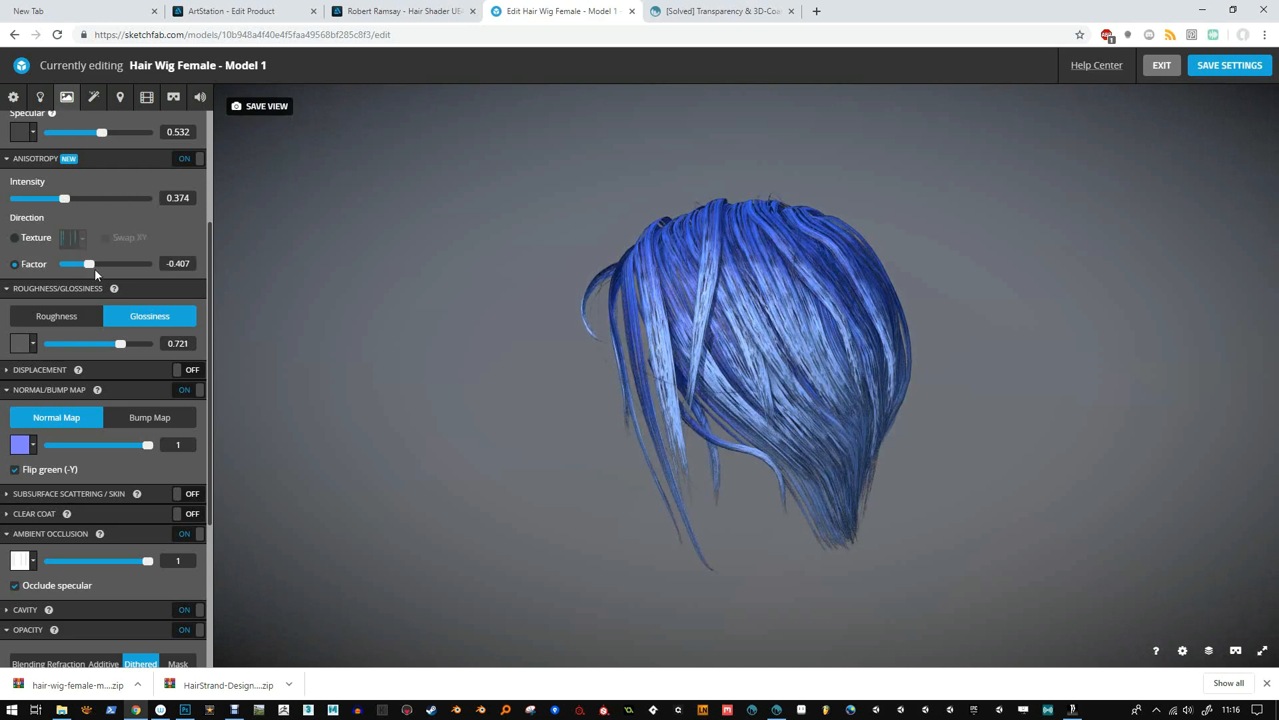
pyautogui.moveTo(88, 265); pyautogui.dragTo(99, 265)
pyautogui.click(20, 239)
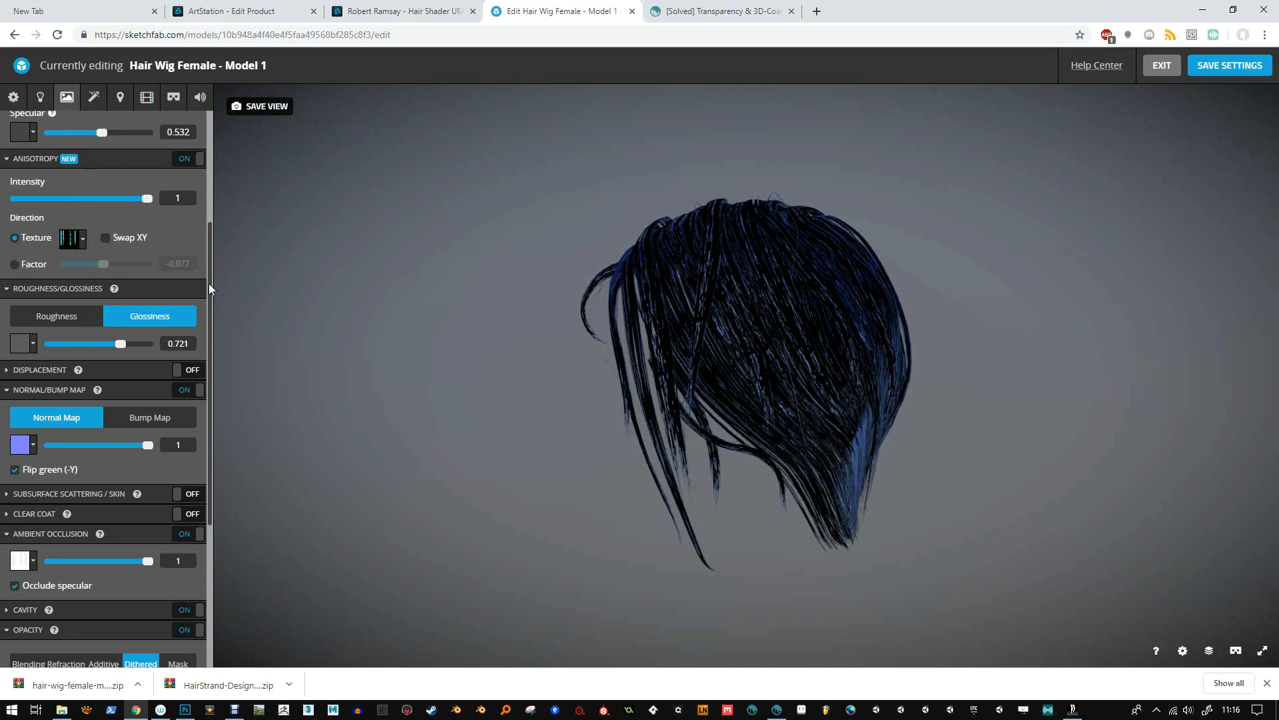
# Switch to HairStrand Designer, enable the Flip X, Flip Y and Blue flow modes, disable Hue, and regenerate the flow map.
pyautogui.hotkey('alt', 'Tab')
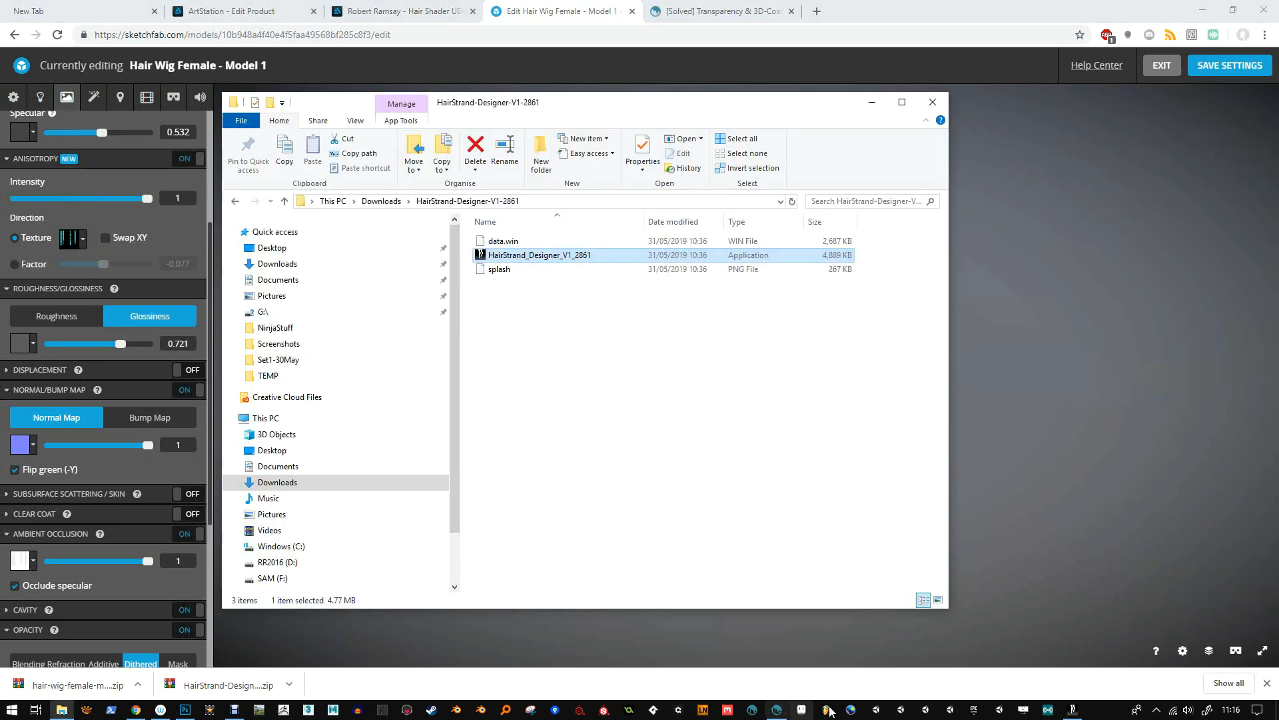
pyautogui.click(1072, 710)
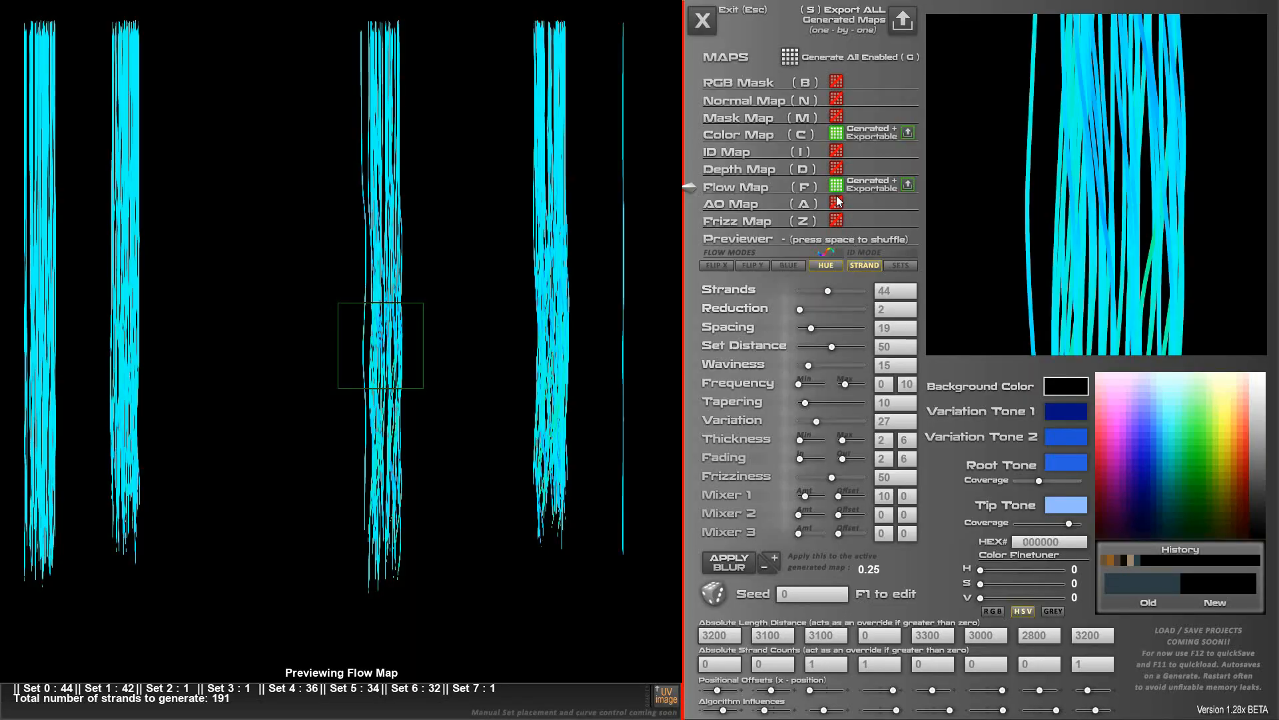
pyautogui.click(775, 265)
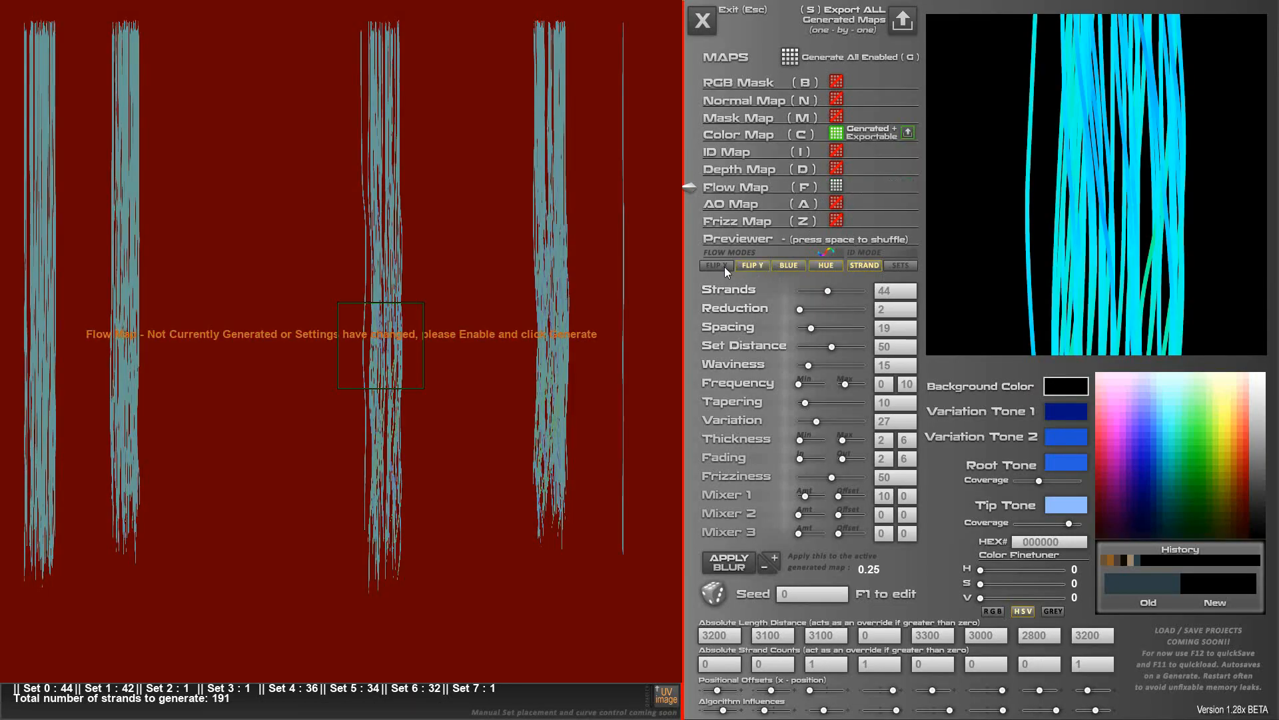
pyautogui.click(827, 265)
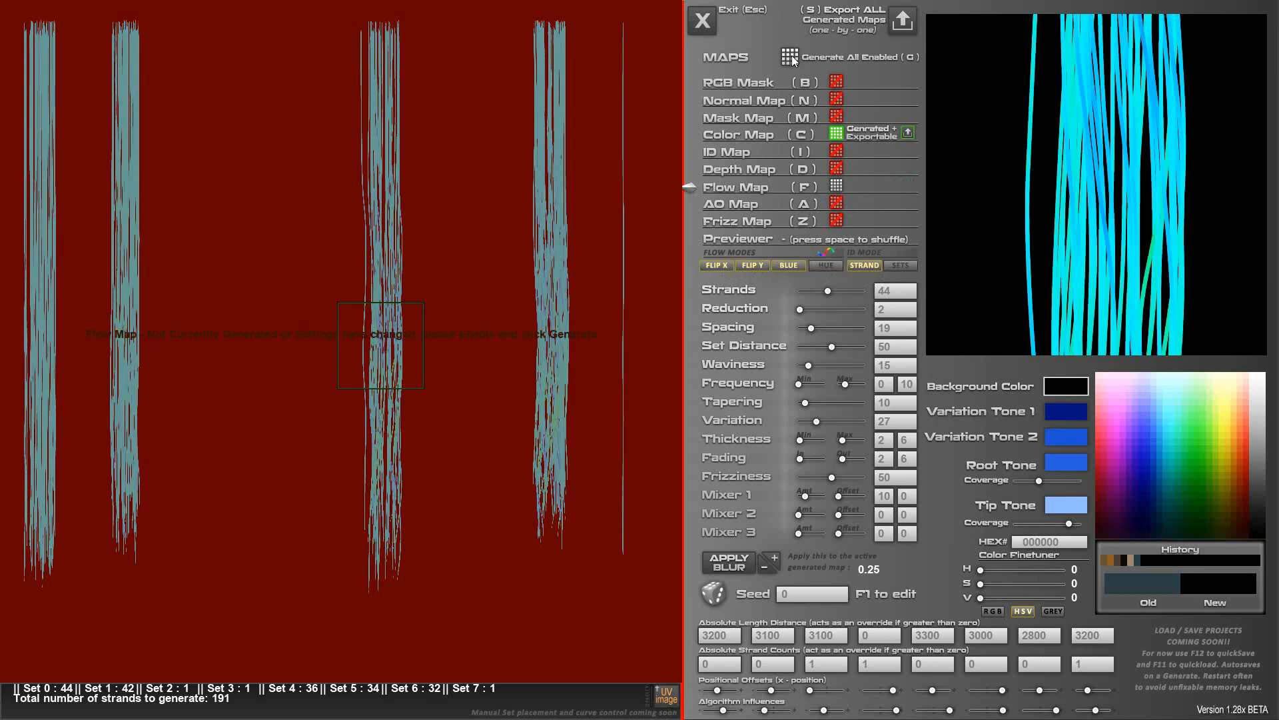
pyautogui.press('g')
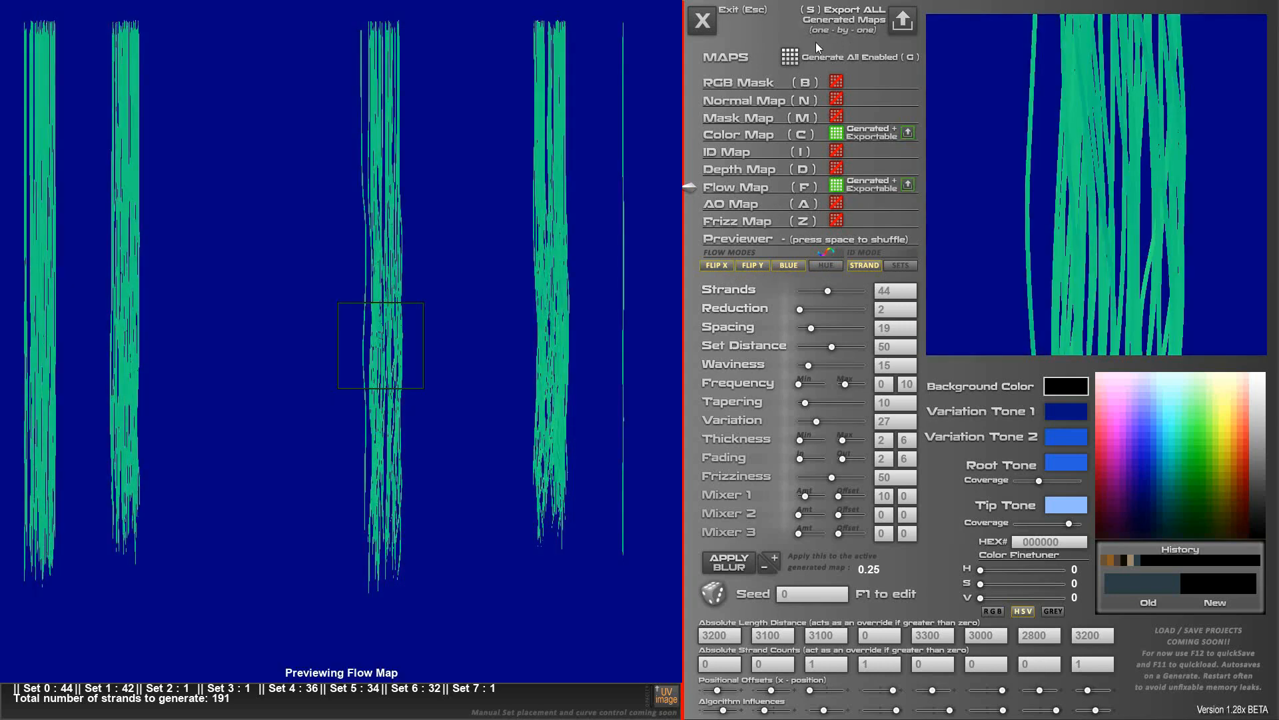
# Export the regenerated flow map over the existing FLOW_30May file in Set1-30May.
pyautogui.click(908, 186)
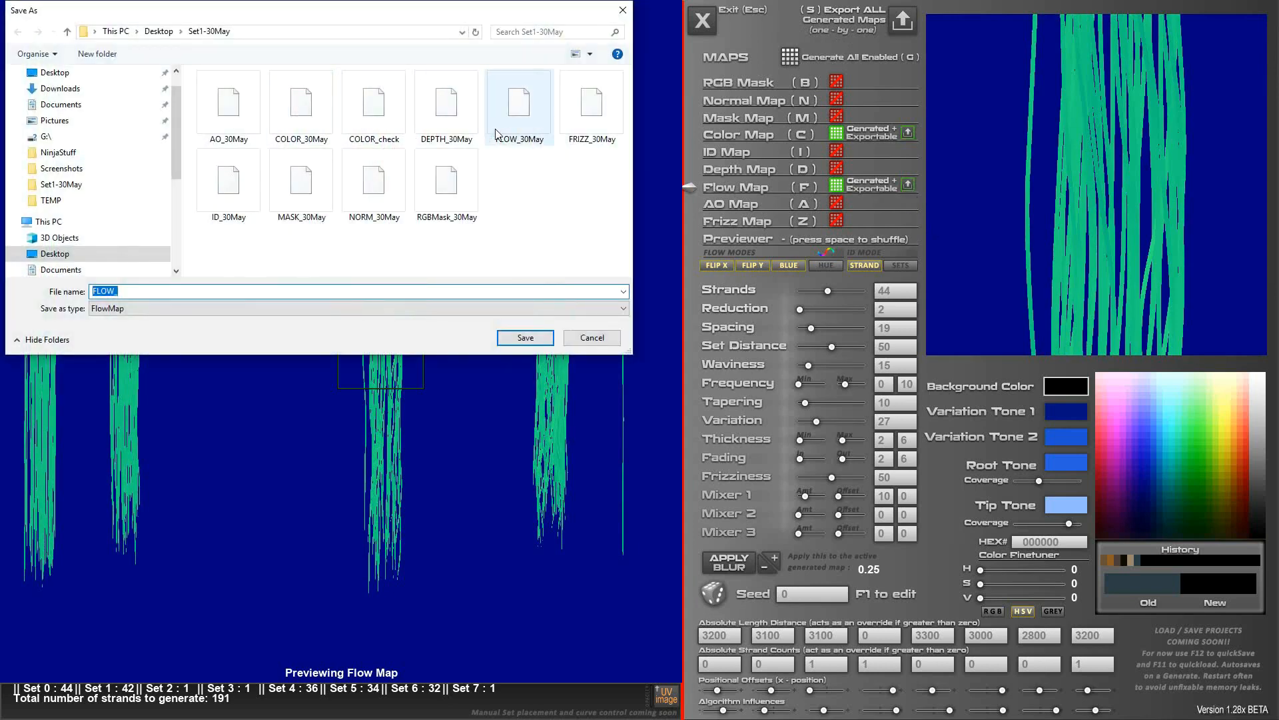
pyautogui.doubleClick(535, 126)
pyautogui.click(666, 360)
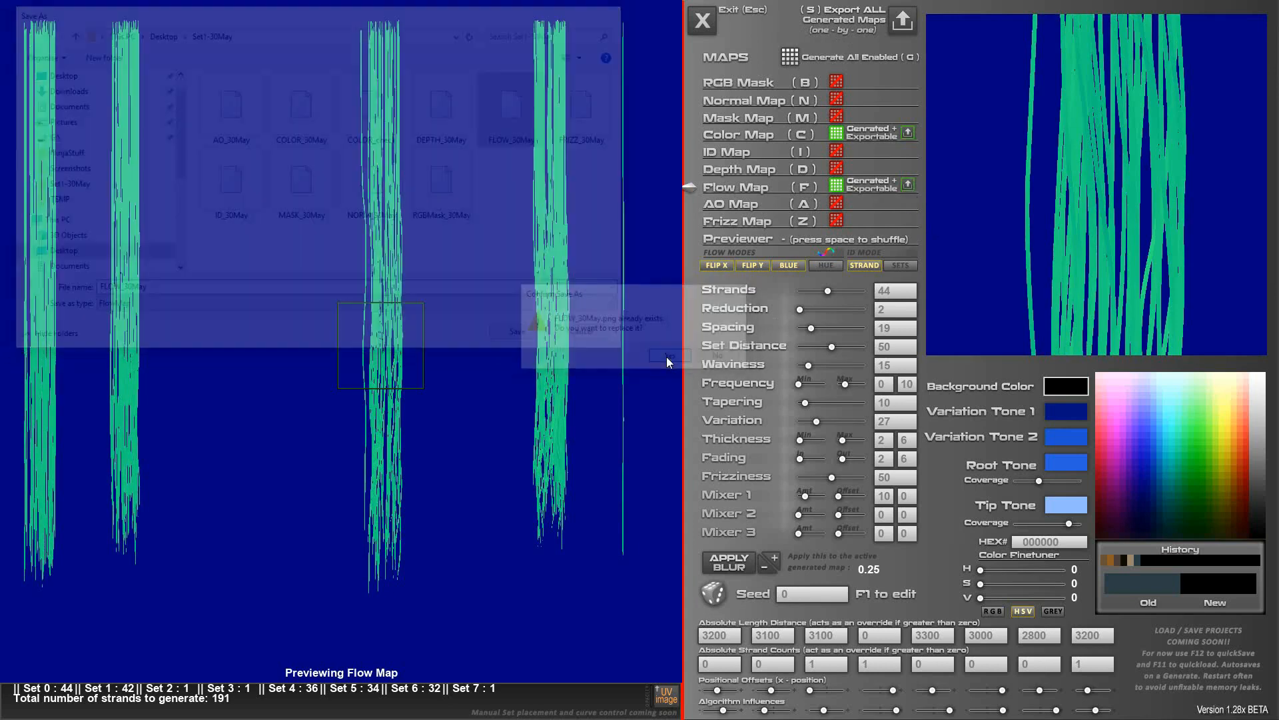
# Return to Sketchfab, import the re-exported FLOW_30May, and assign it as the anisotropy direction texture.
pyautogui.hotkey('alt', 'Tab')
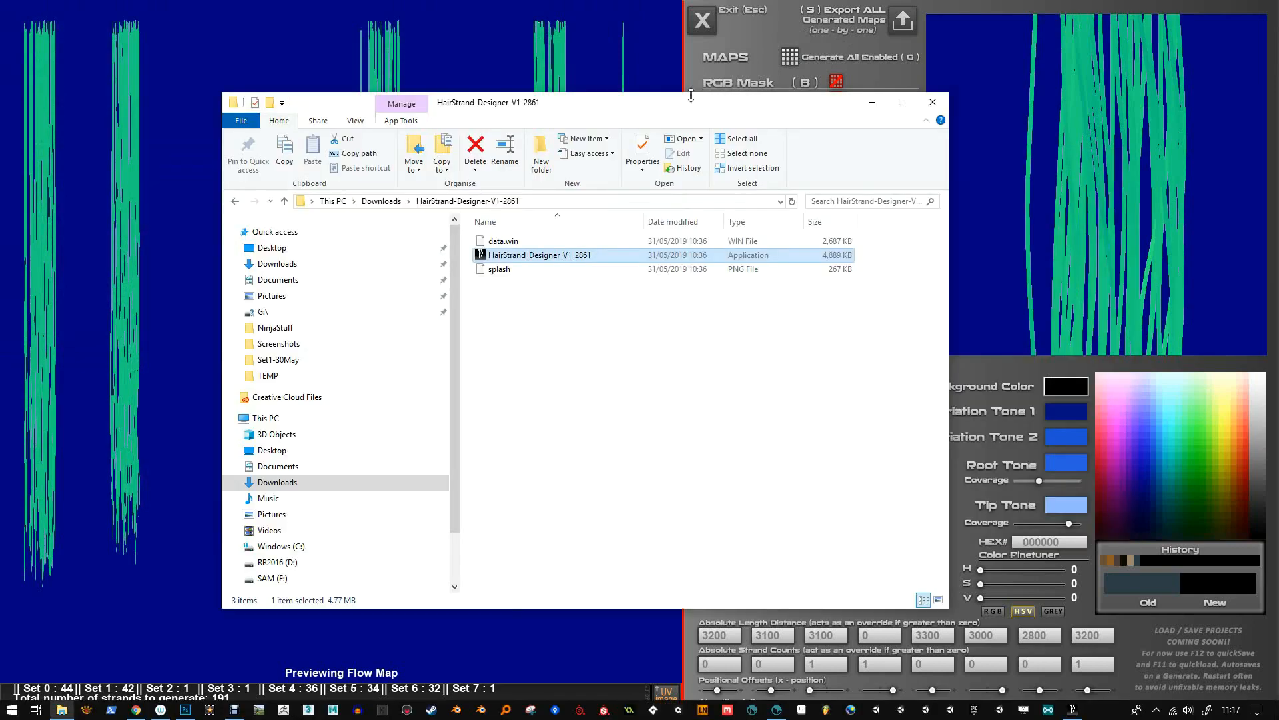
pyautogui.hotkey('alt', 'Tab')
pyautogui.press('Tab')
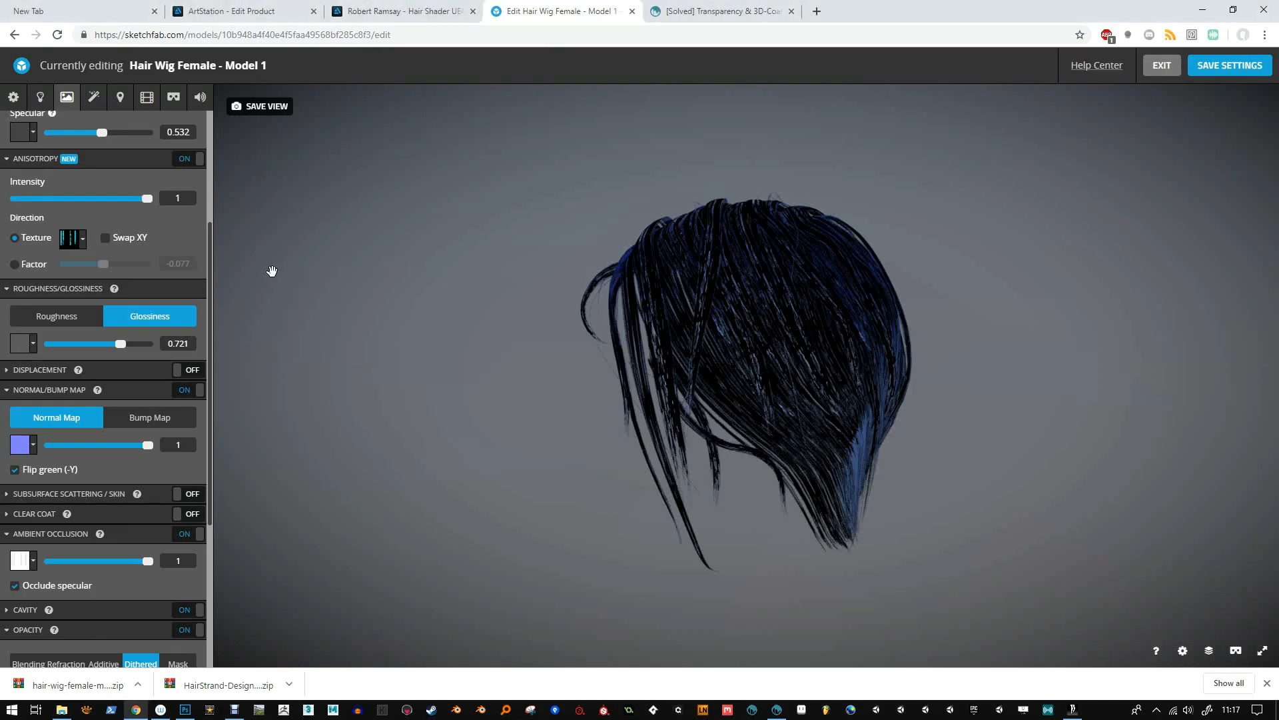
pyautogui.click(69, 239)
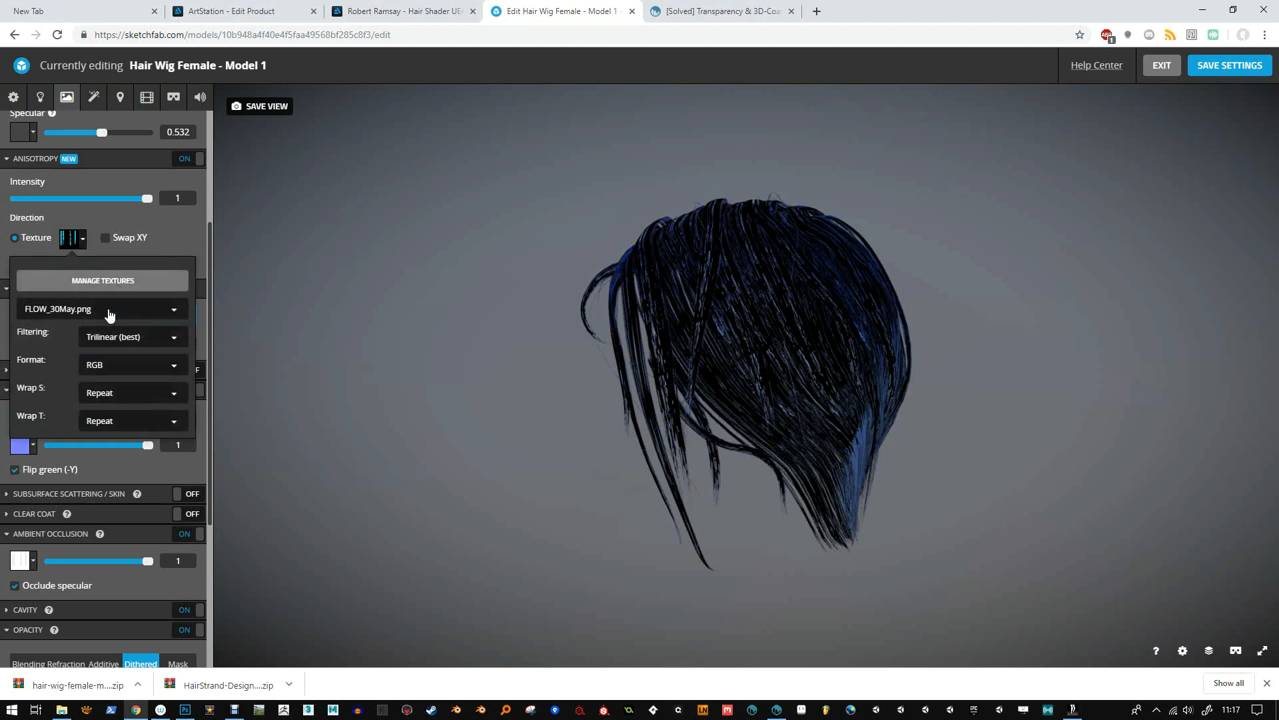
pyautogui.click(112, 292)
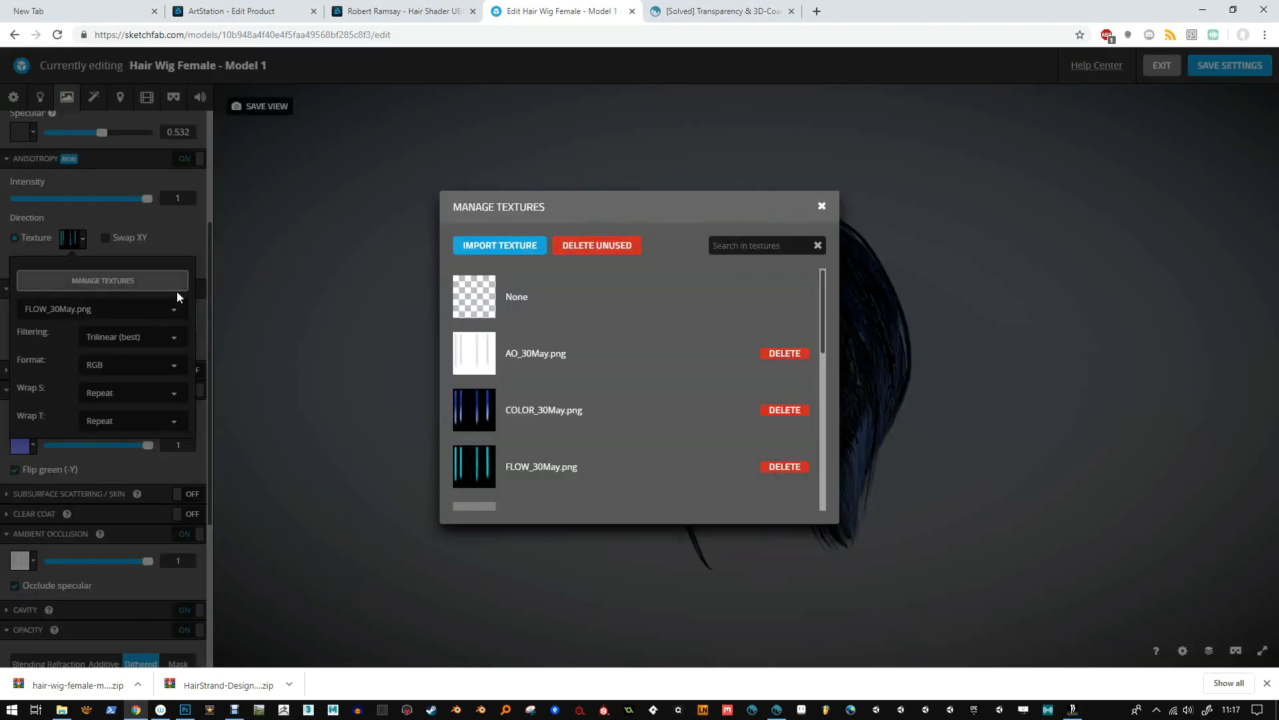
pyautogui.click(489, 245)
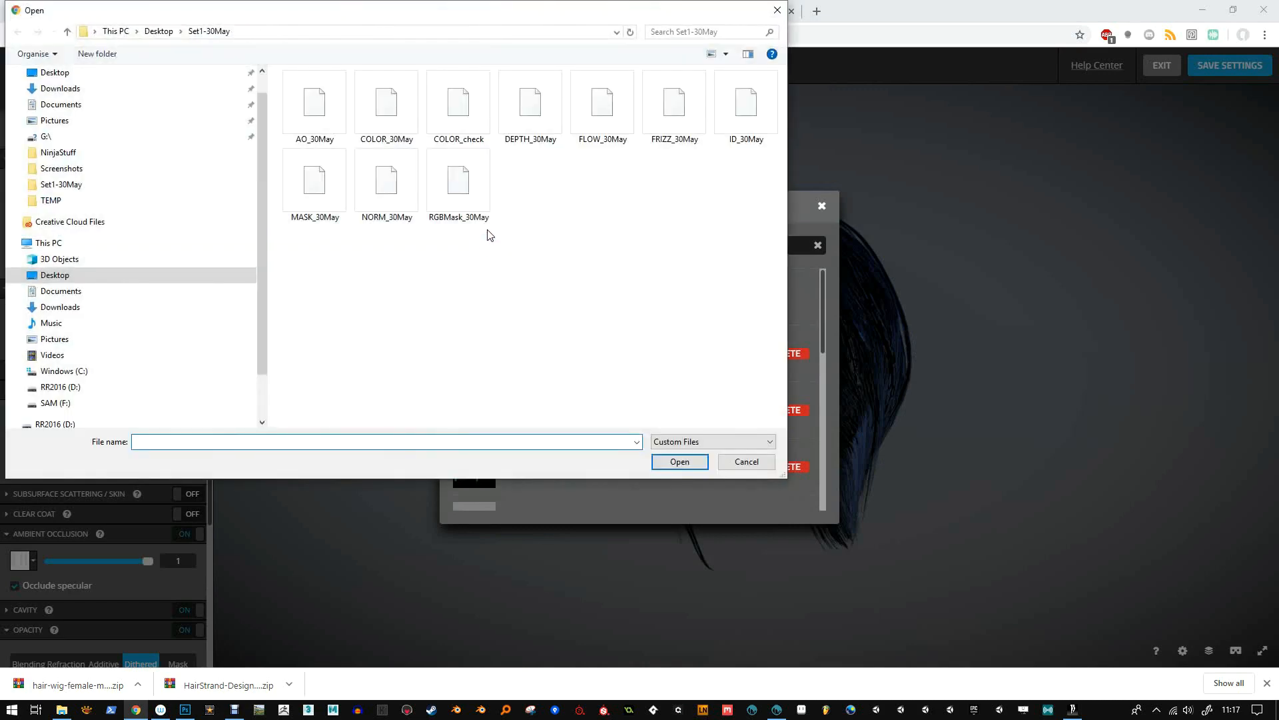
pyautogui.doubleClick(612, 120)
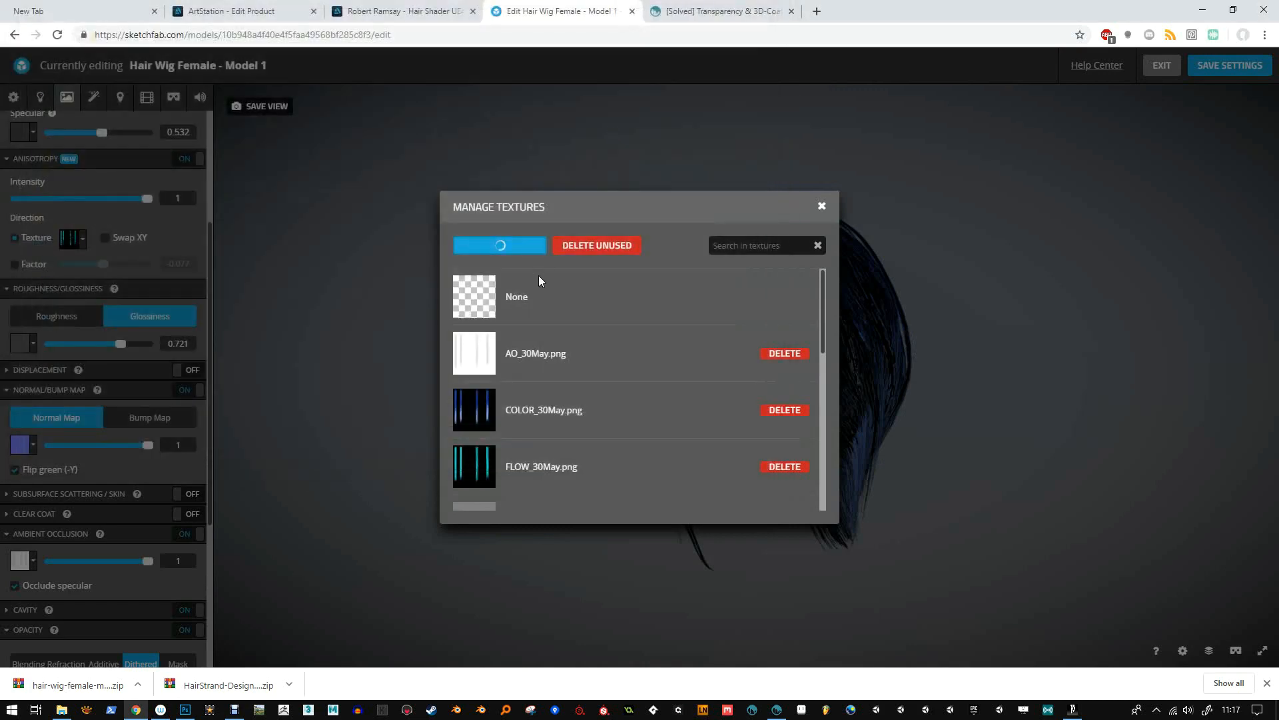
pyautogui.scroll(-3, 530, 306)
pyautogui.click(488, 304)
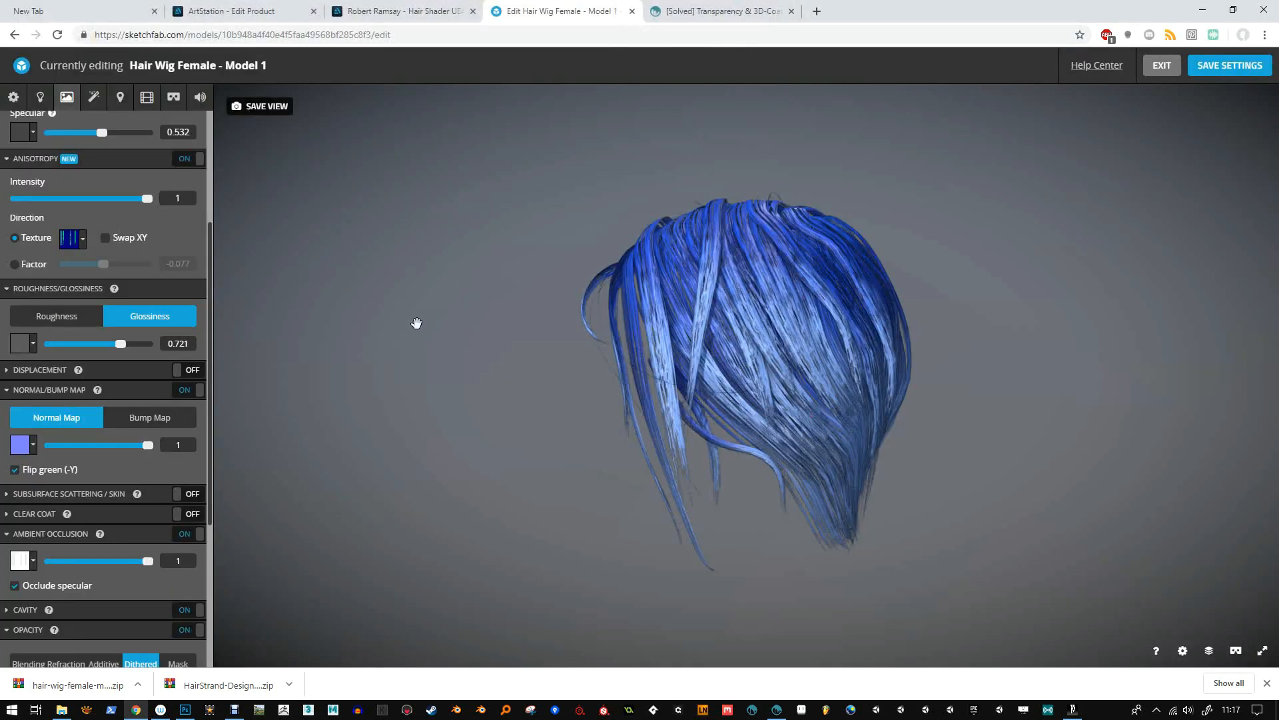
# Keep the anisotropy intensity at 1 and enable Swap XY for the direction texture.
pyautogui.moveTo(146, 199)
pyautogui.mouseDown()
pyautogui.moveTo(40, 199)
pyautogui.moveTo(147, 199)
pyautogui.mouseUp()
pyautogui.moveTo(394, 250)
pyautogui.mouseDown()
pyautogui.moveTo(471, 309)
pyautogui.moveTo(499, 292)
pyautogui.moveTo(505, 251)
pyautogui.mouseUp()
pyautogui.click(105, 238)
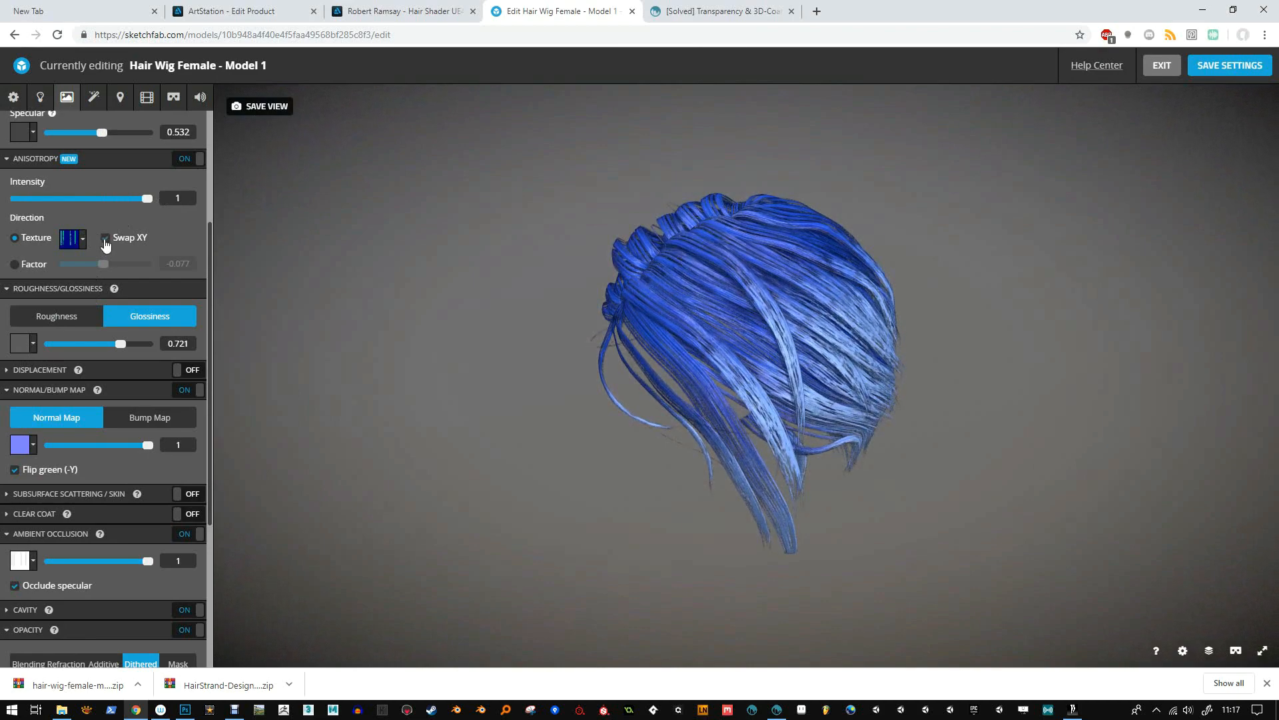
# Inspect the hair highlights up close from several angles and set the glossiness to 0.526.
pyautogui.moveTo(420, 342); pyautogui.dragTo(362, 349)
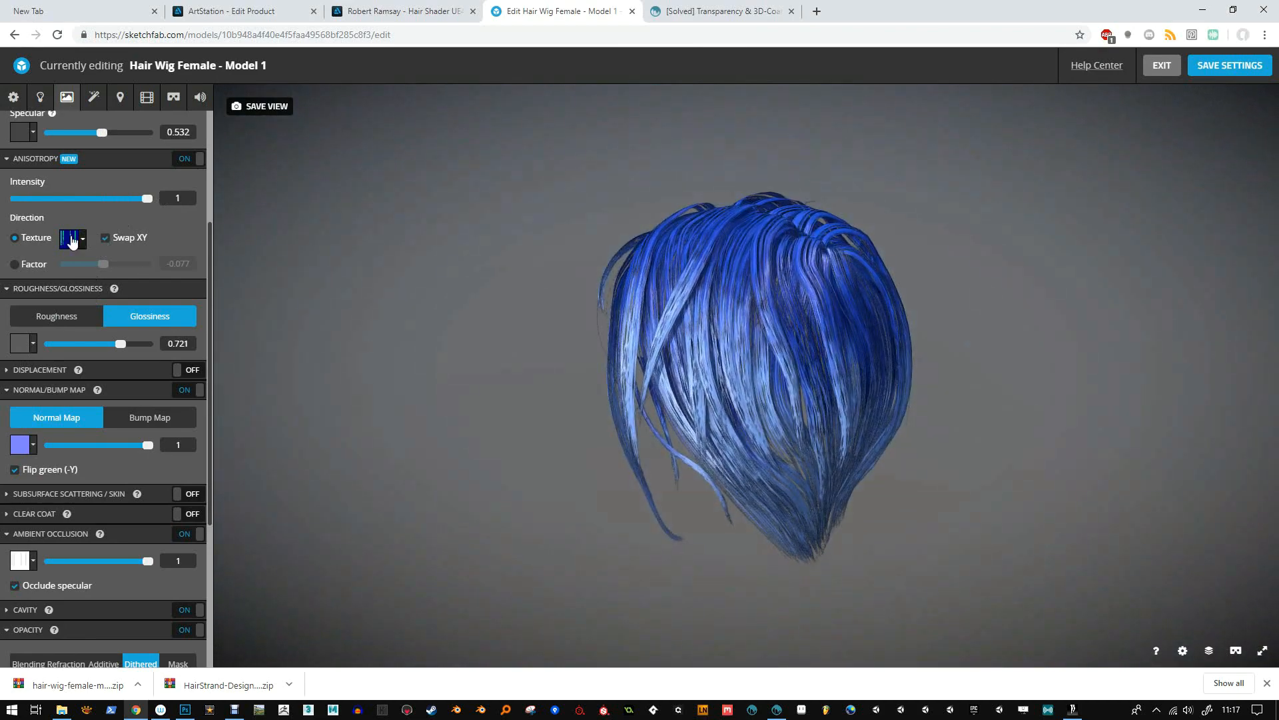
pyautogui.scroll(2, 400, 300)
pyautogui.moveTo(401, 300)
pyautogui.mouseDown()
pyautogui.moveTo(443, 317)
pyautogui.moveTo(408, 323)
pyautogui.mouseUp()
pyautogui.scroll(2, 614, 289)
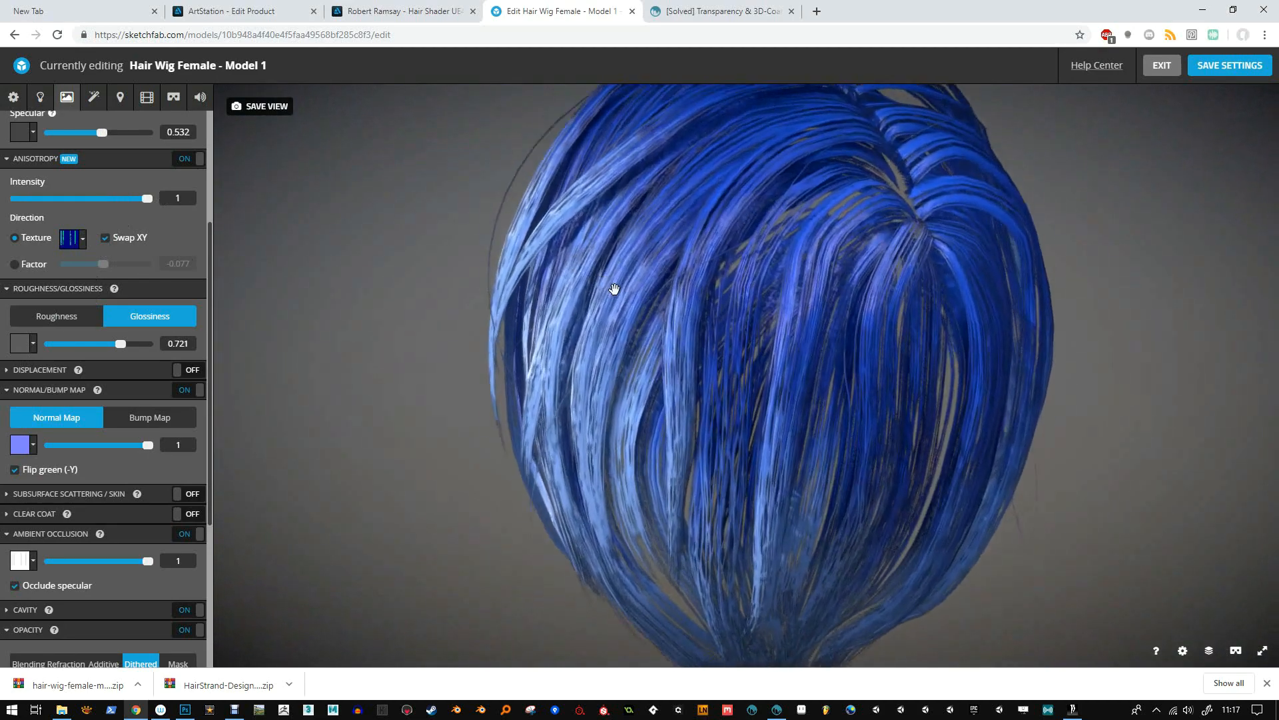
pyautogui.moveTo(614, 288); pyautogui.dragTo(585, 298)
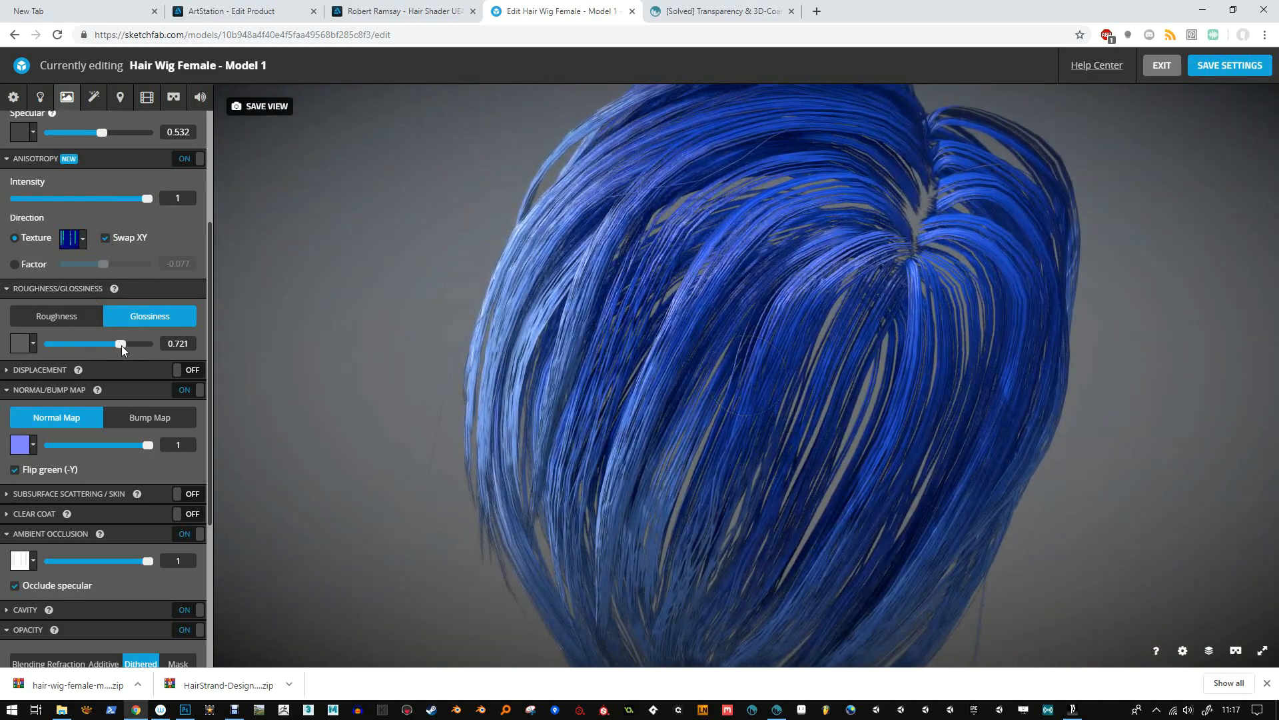
pyautogui.moveTo(120, 343)
pyautogui.mouseDown()
pyautogui.moveTo(149, 347)
pyautogui.moveTo(63, 346)
pyautogui.moveTo(101, 345)
pyautogui.mouseUp()
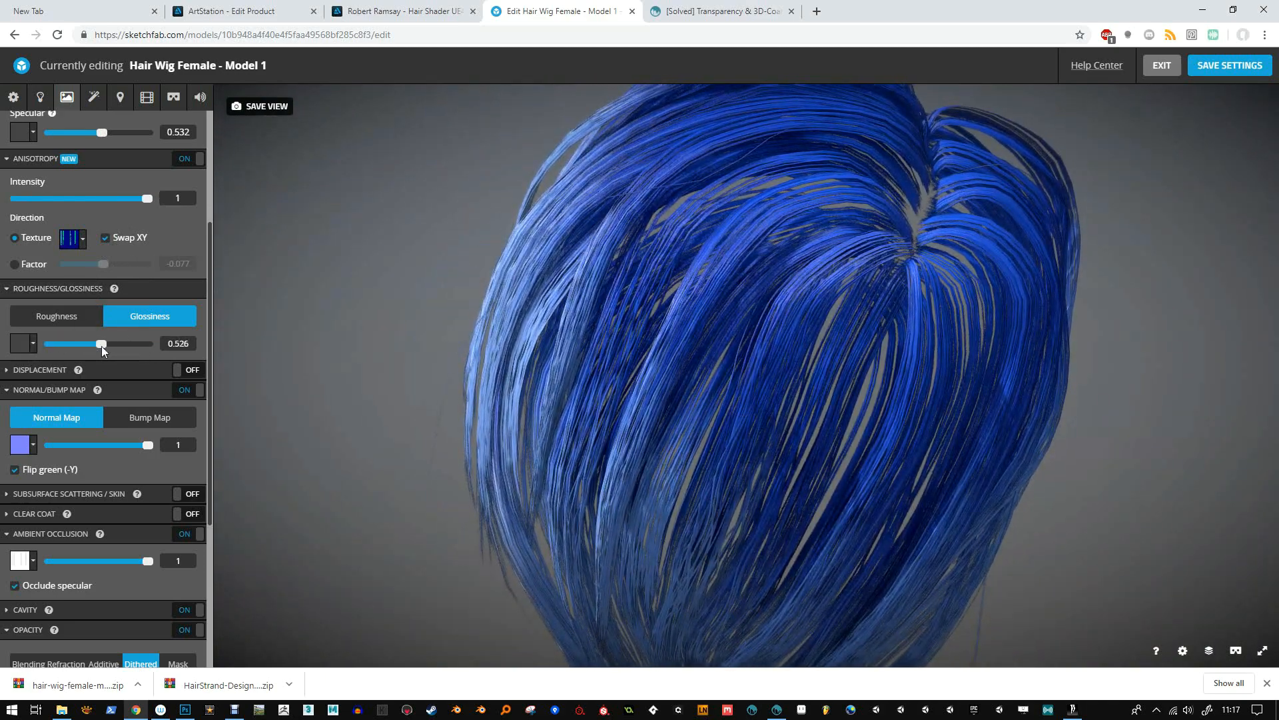
pyautogui.scroll(-2, 169, 430)
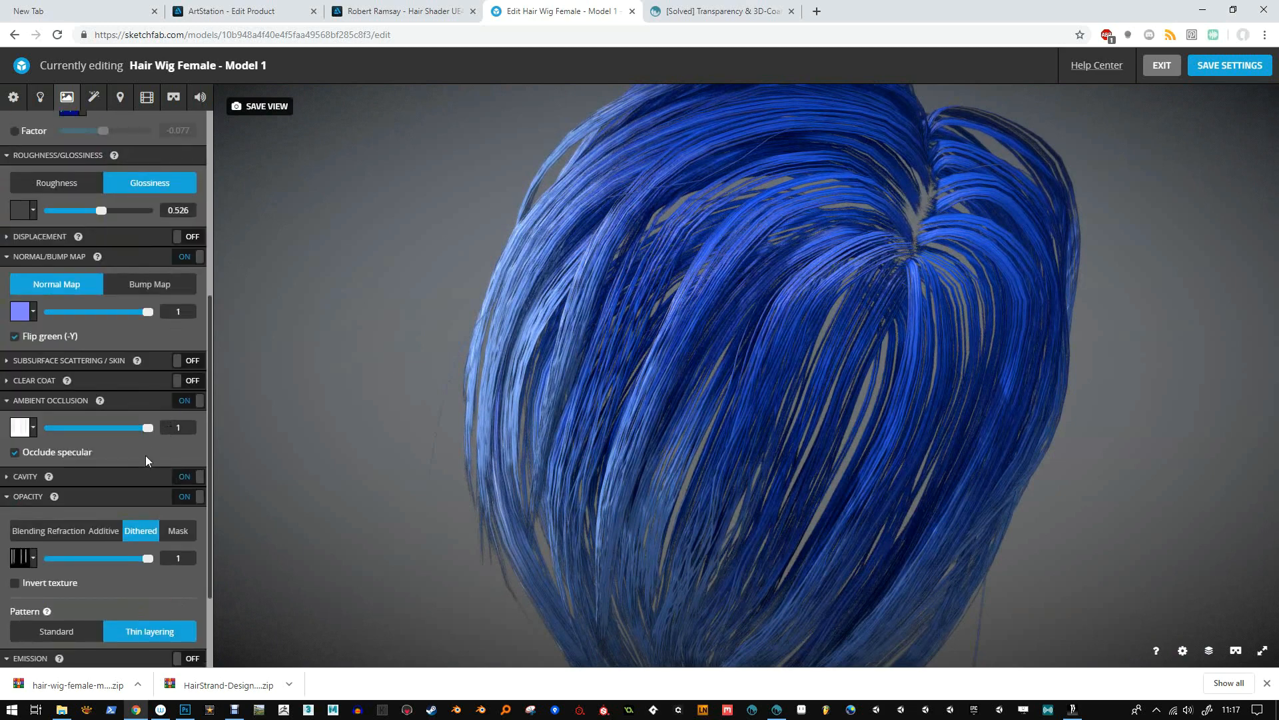
pyautogui.click(42, 382)
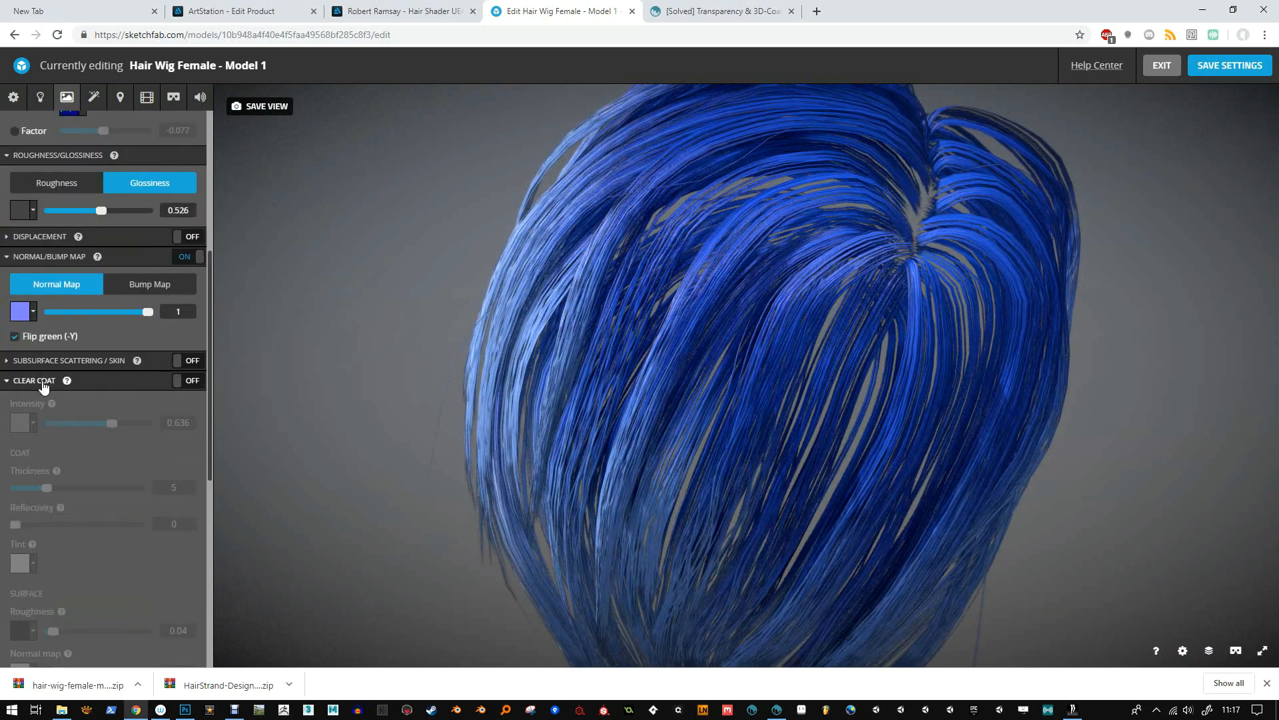
pyautogui.click(42, 382)
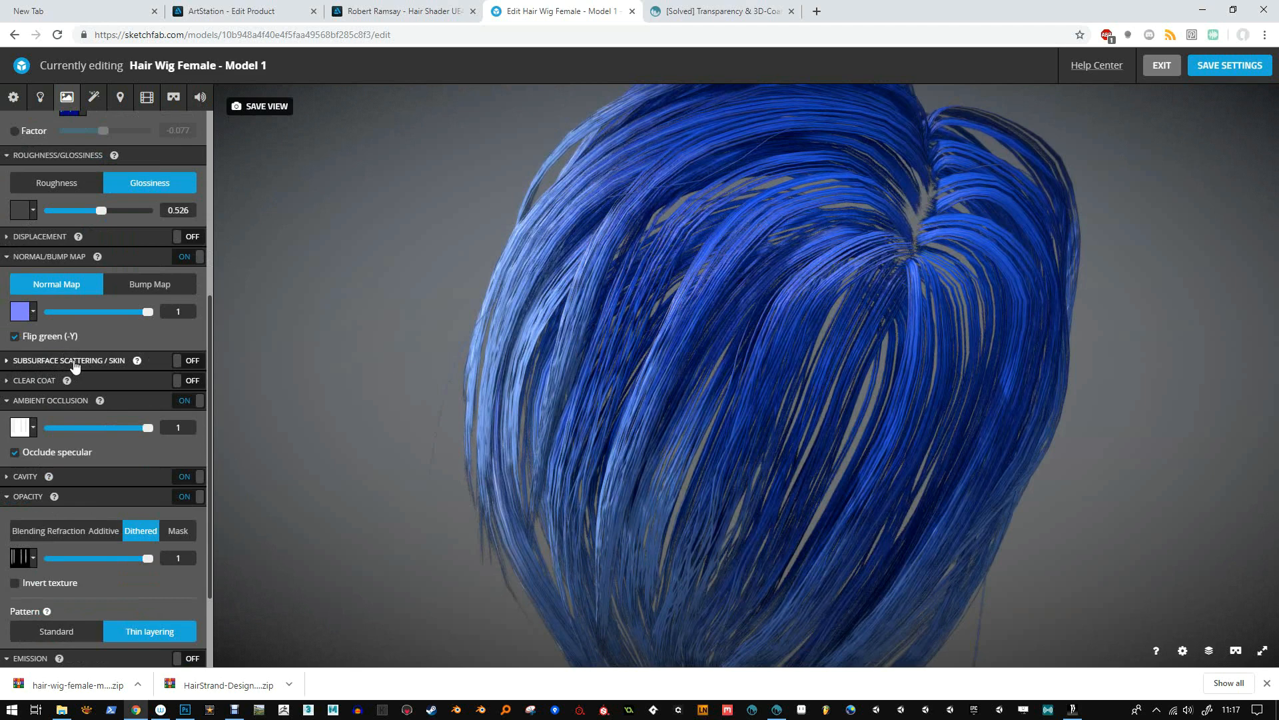
pyautogui.scroll(3, 75, 365)
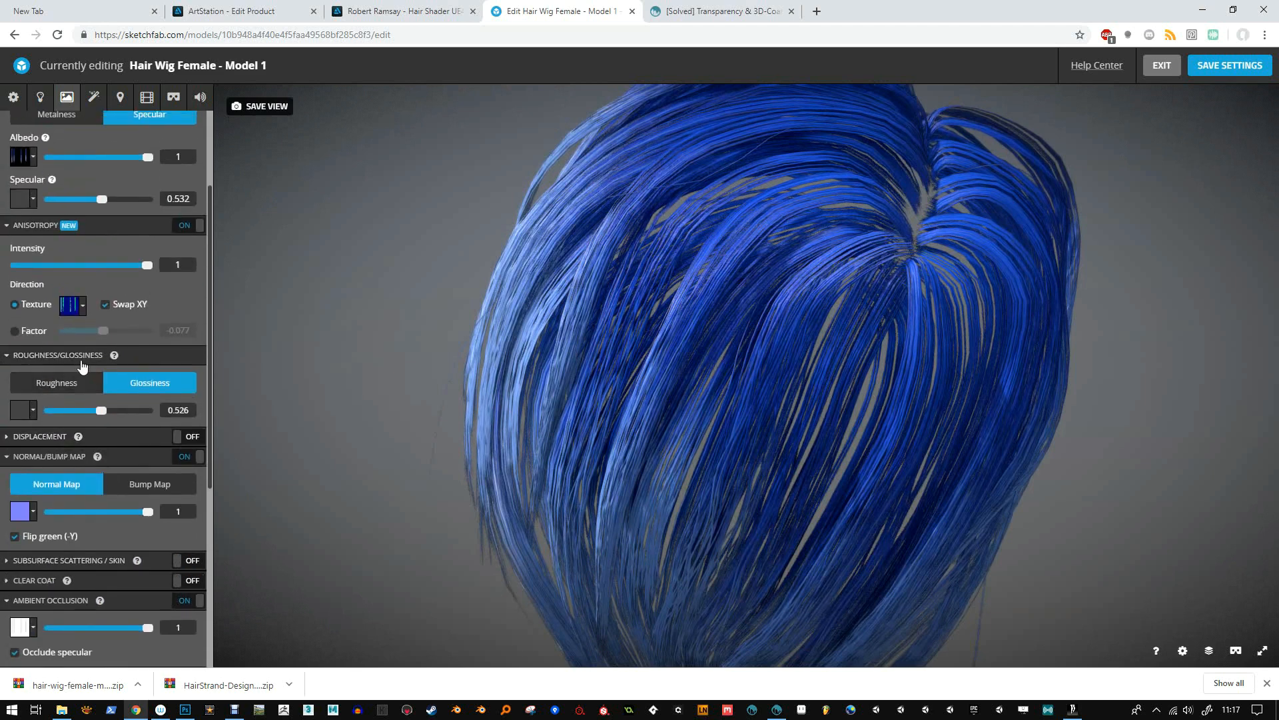
# Lower the hair material's specular to 0.435 and inspect the wig from the side.
pyautogui.scroll(1, 102, 319)
pyautogui.moveTo(101, 265)
pyautogui.mouseDown()
pyautogui.moveTo(150, 275)
pyautogui.moveTo(92, 273)
pyautogui.mouseUp()
pyautogui.scroll(-5, 620, 420)
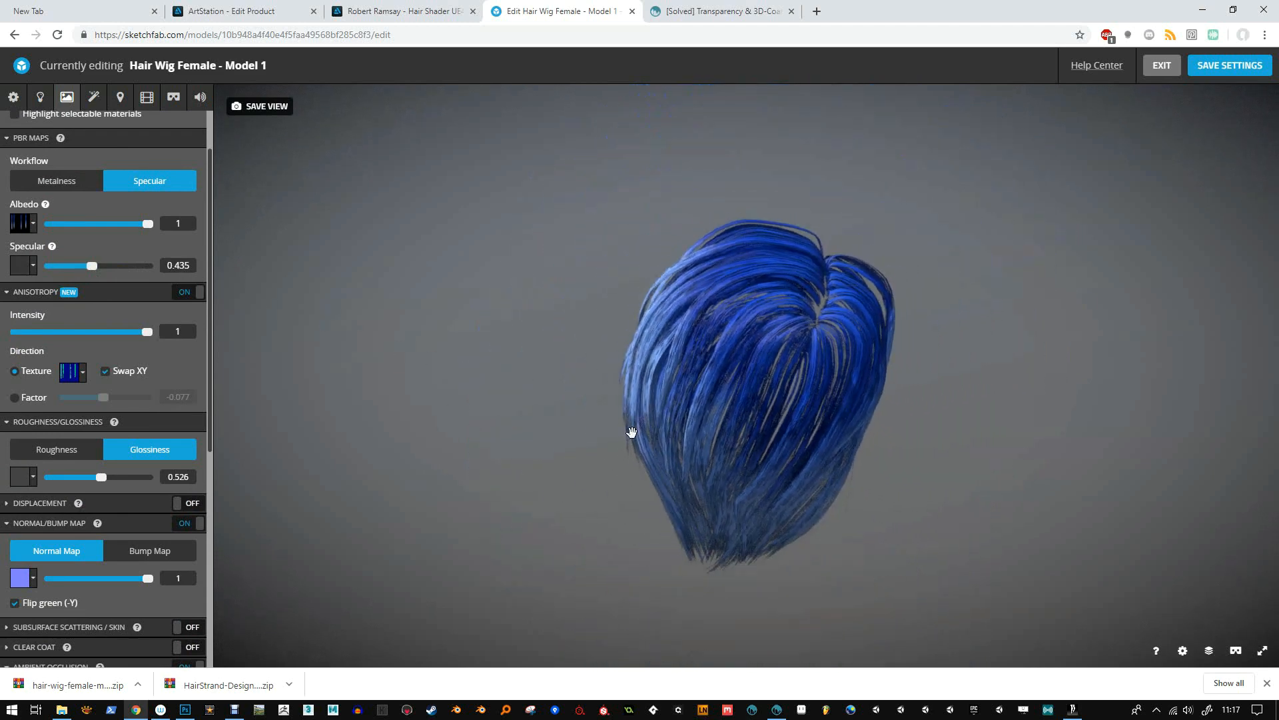
pyautogui.moveTo(632, 432); pyautogui.dragTo(747, 437)
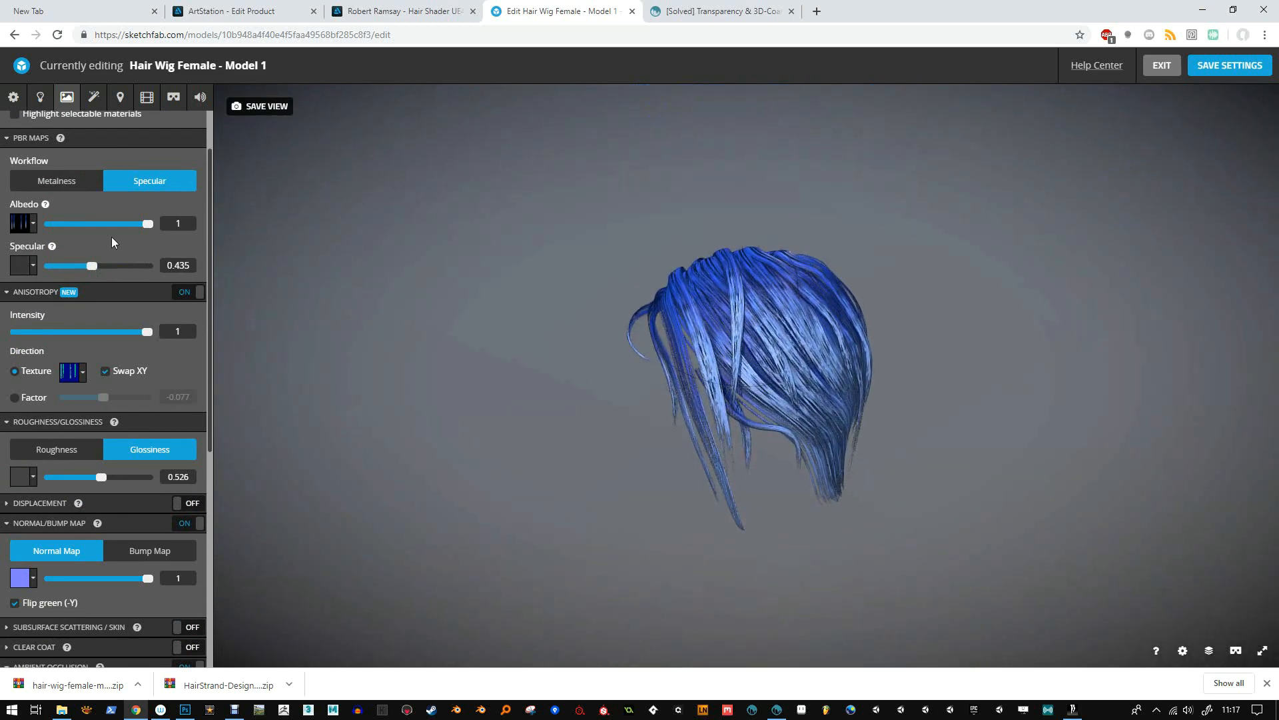
# Lower the albedo strength to 0.124 and inspect the darkened hair from several angles.
pyautogui.moveTo(146, 222); pyautogui.dragTo(62, 229)
pyautogui.scroll(3, 512, 321)
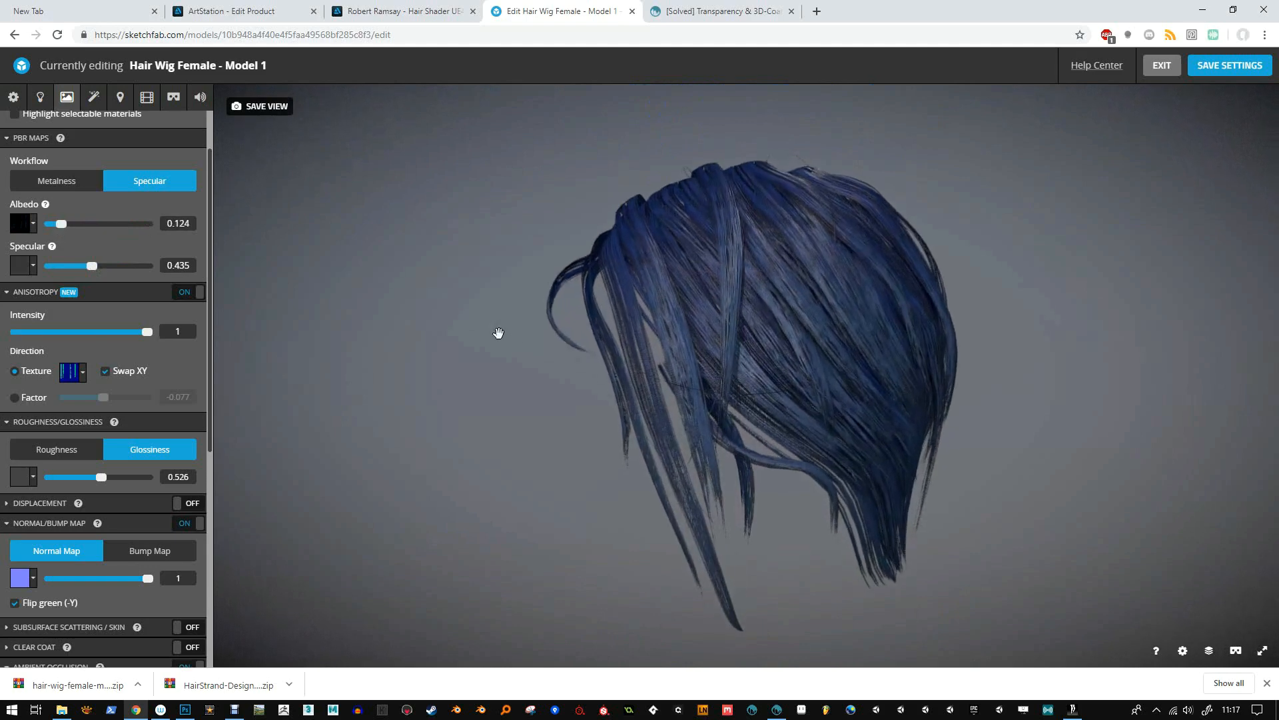
pyautogui.moveTo(497, 333); pyautogui.dragTo(540, 337)
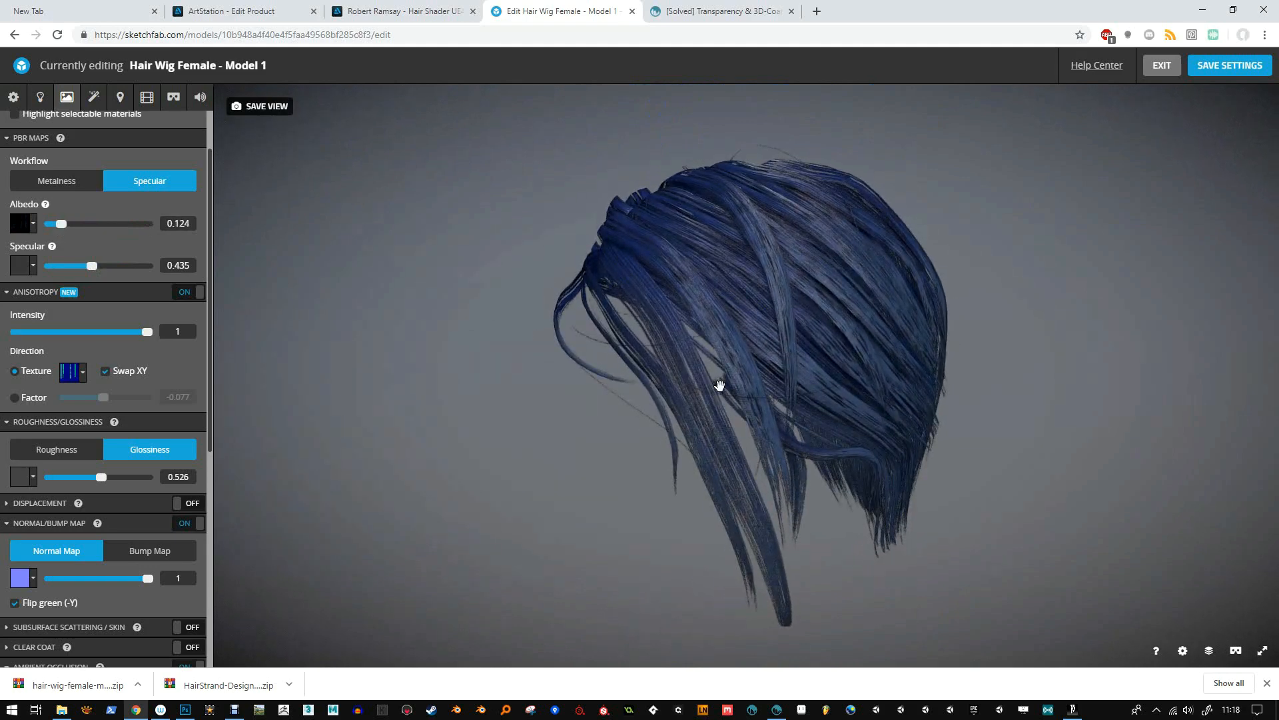
pyautogui.moveTo(720, 385)
pyautogui.mouseDown()
pyautogui.moveTo(829, 406)
pyautogui.moveTo(900, 374)
pyautogui.moveTo(919, 417)
pyautogui.moveTo(1002, 439)
pyautogui.mouseUp()
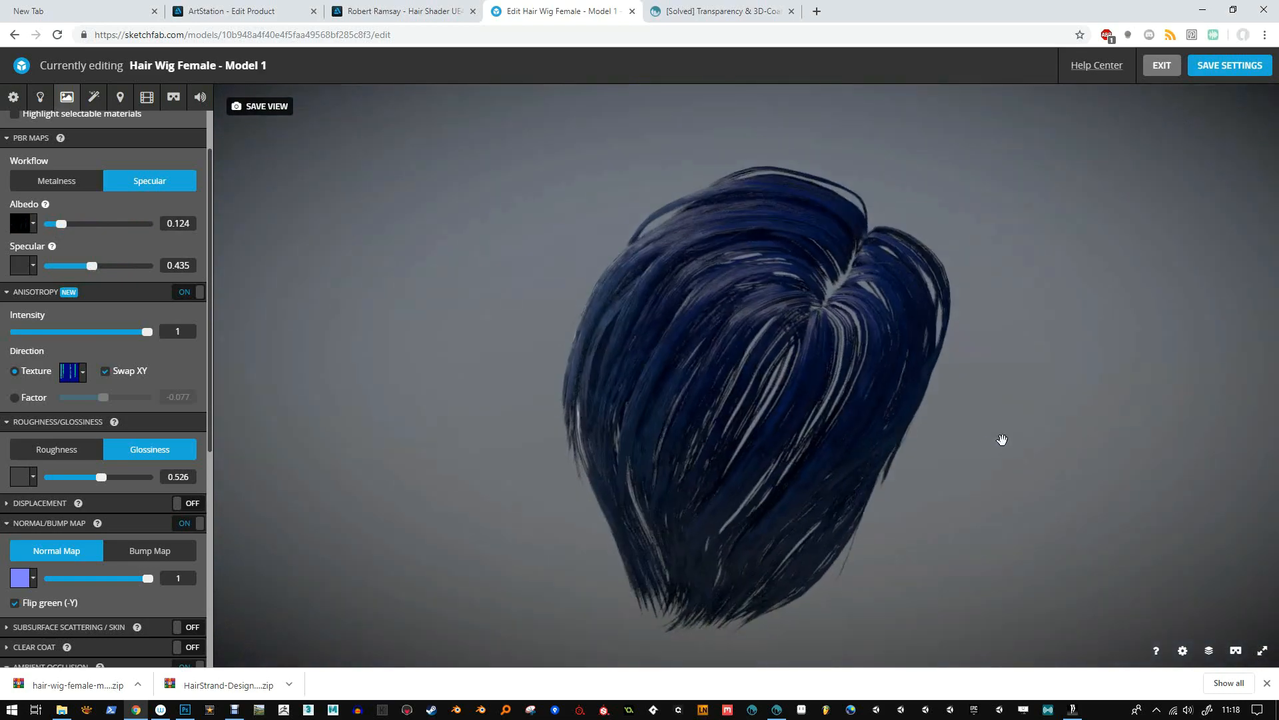
pyautogui.moveTo(788, 446)
pyautogui.mouseDown()
pyautogui.moveTo(930, 453)
pyautogui.moveTo(482, 409)
pyautogui.moveTo(920, 434)
pyautogui.moveTo(463, 397)
pyautogui.mouseUp()
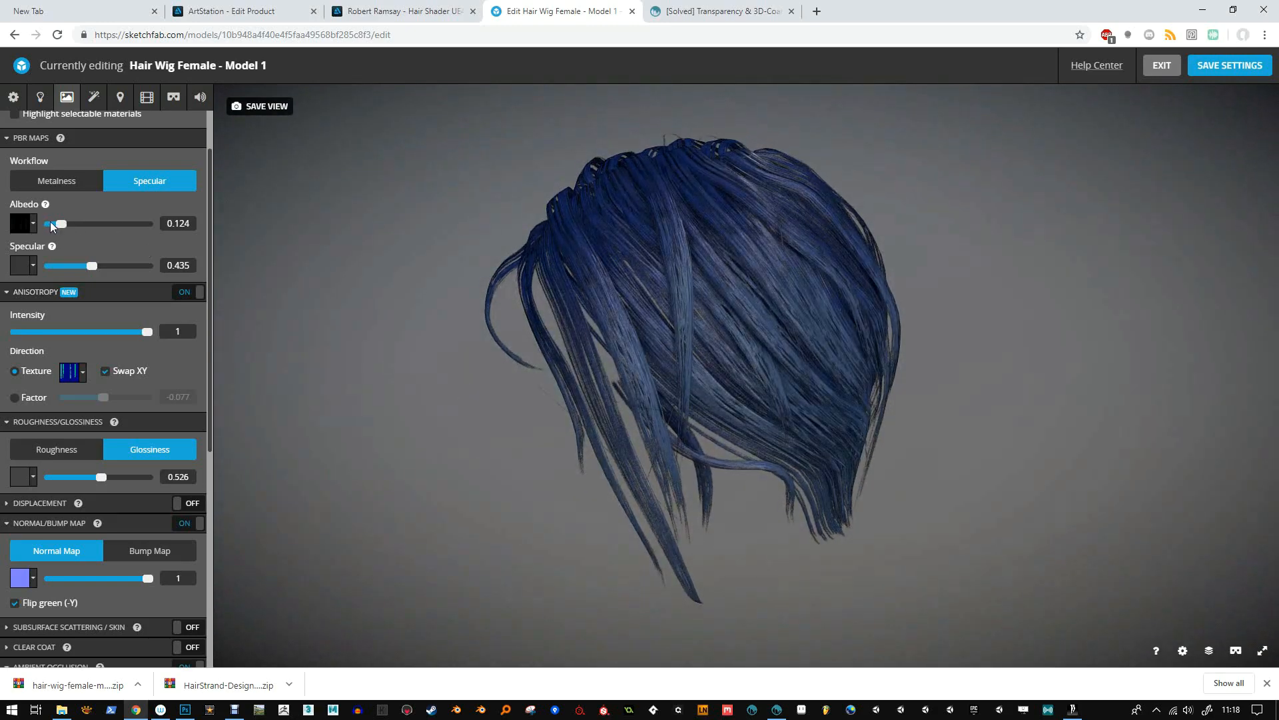
# Raise the albedo strength to 0.721 and replace its COLOR_30May.png texture with a solid purple colour.
pyautogui.moveTo(60, 223); pyautogui.dragTo(122, 232)
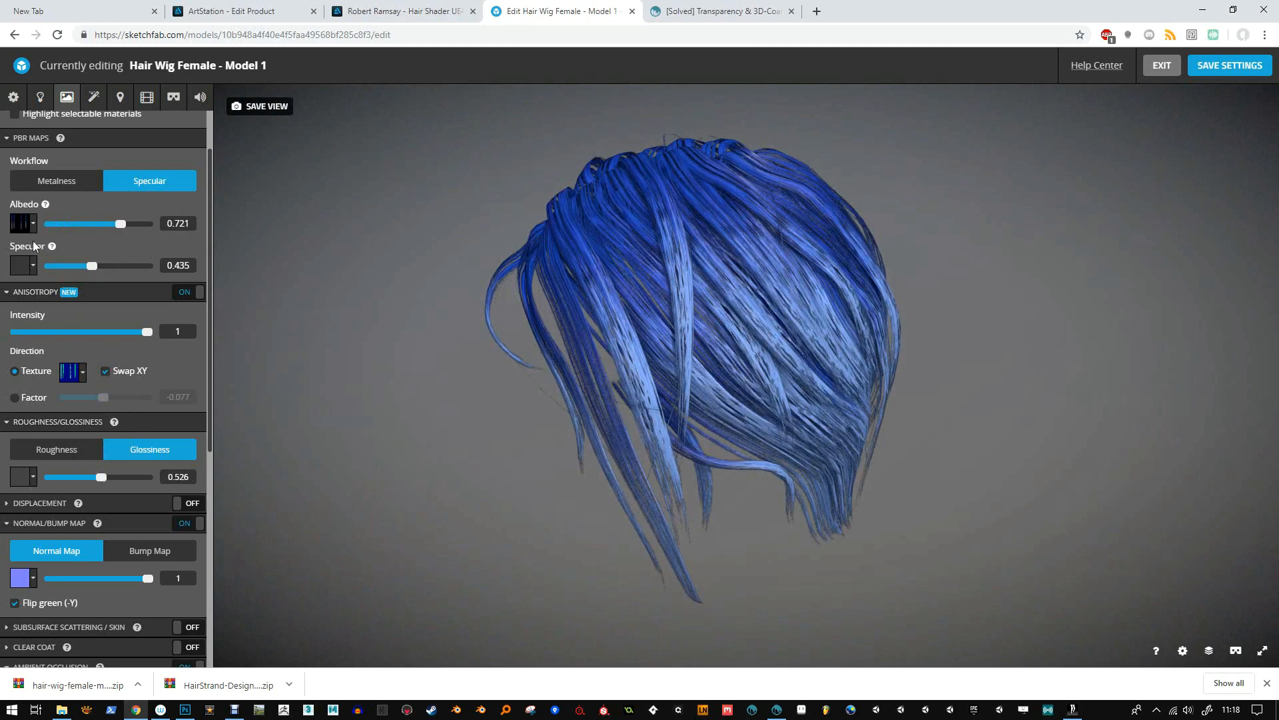
pyautogui.click(32, 223)
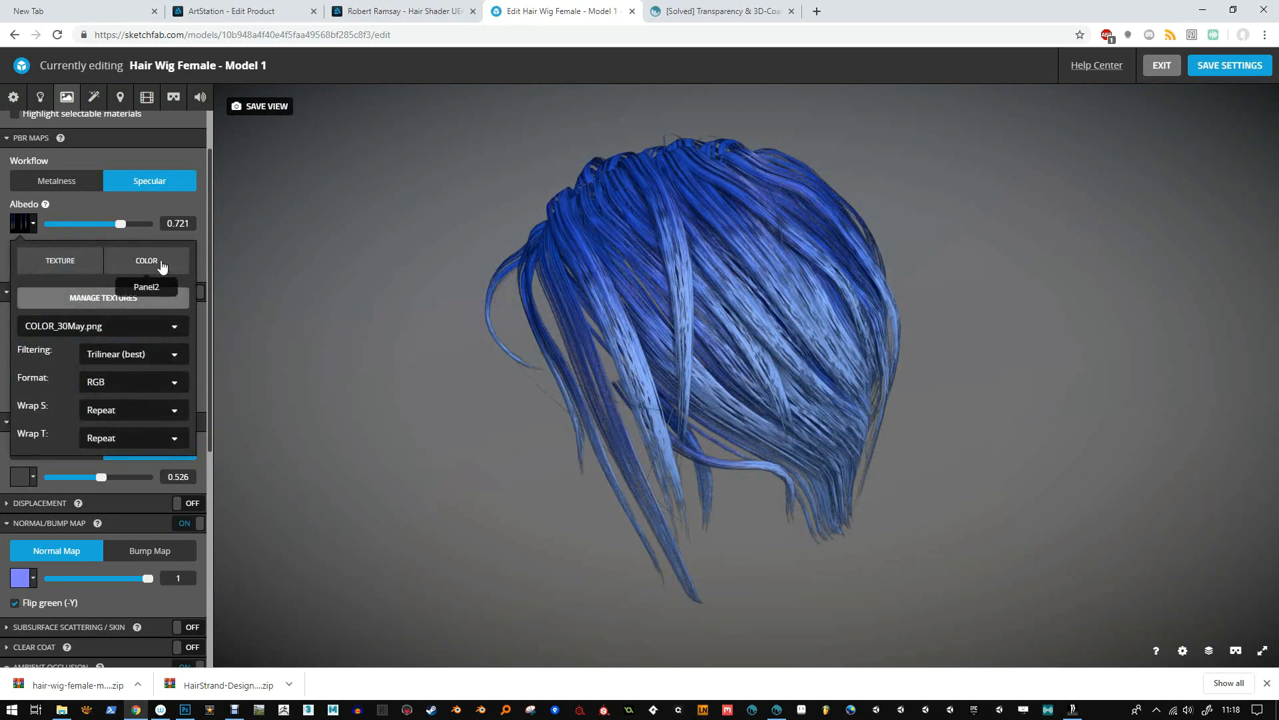
pyautogui.click(162, 262)
pyautogui.click(182, 316)
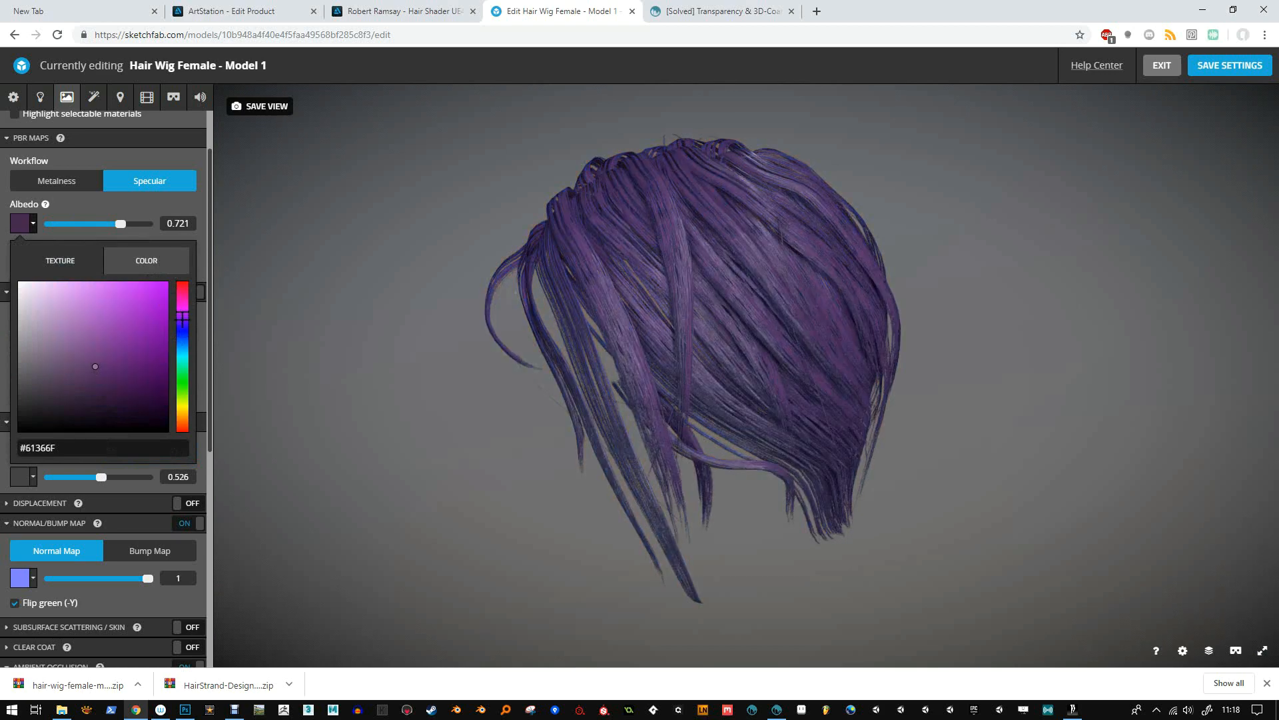
pyautogui.click(136, 346)
pyautogui.click(327, 363)
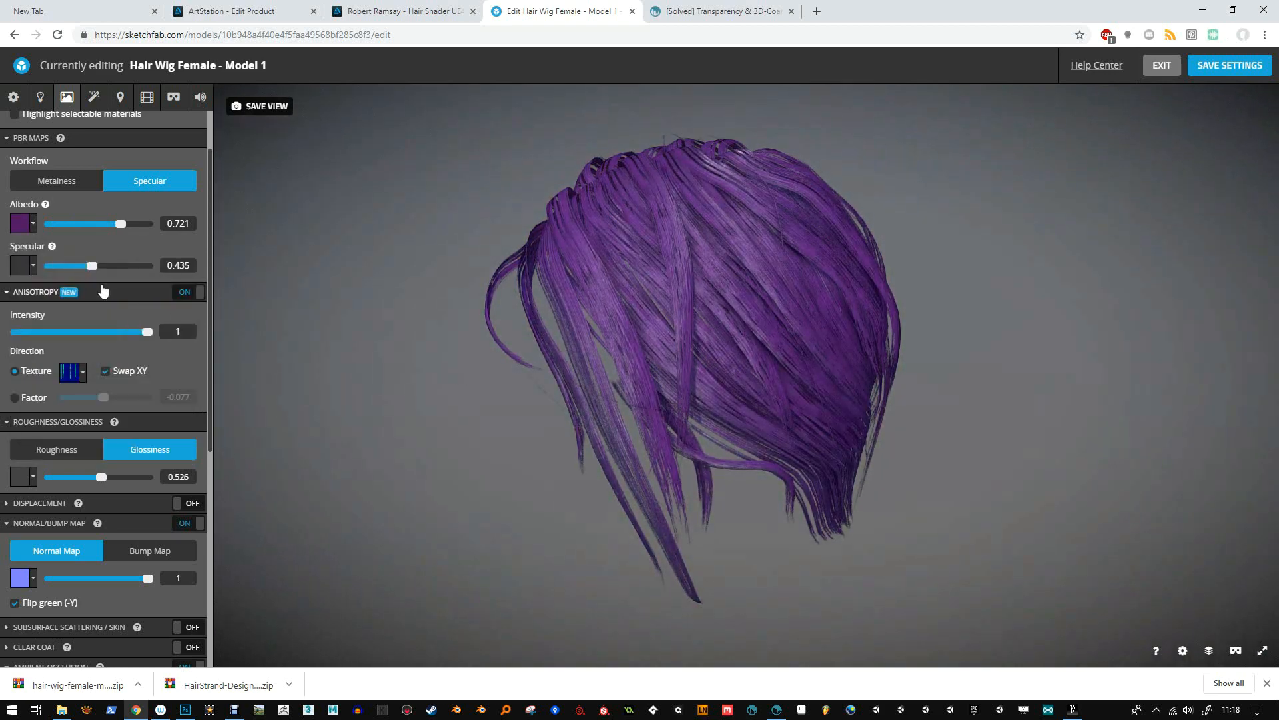
# Raise the specular to 0.861 and rotate the environment lighting around the hair.
pyautogui.moveTo(92, 266); pyautogui.dragTo(139, 275)
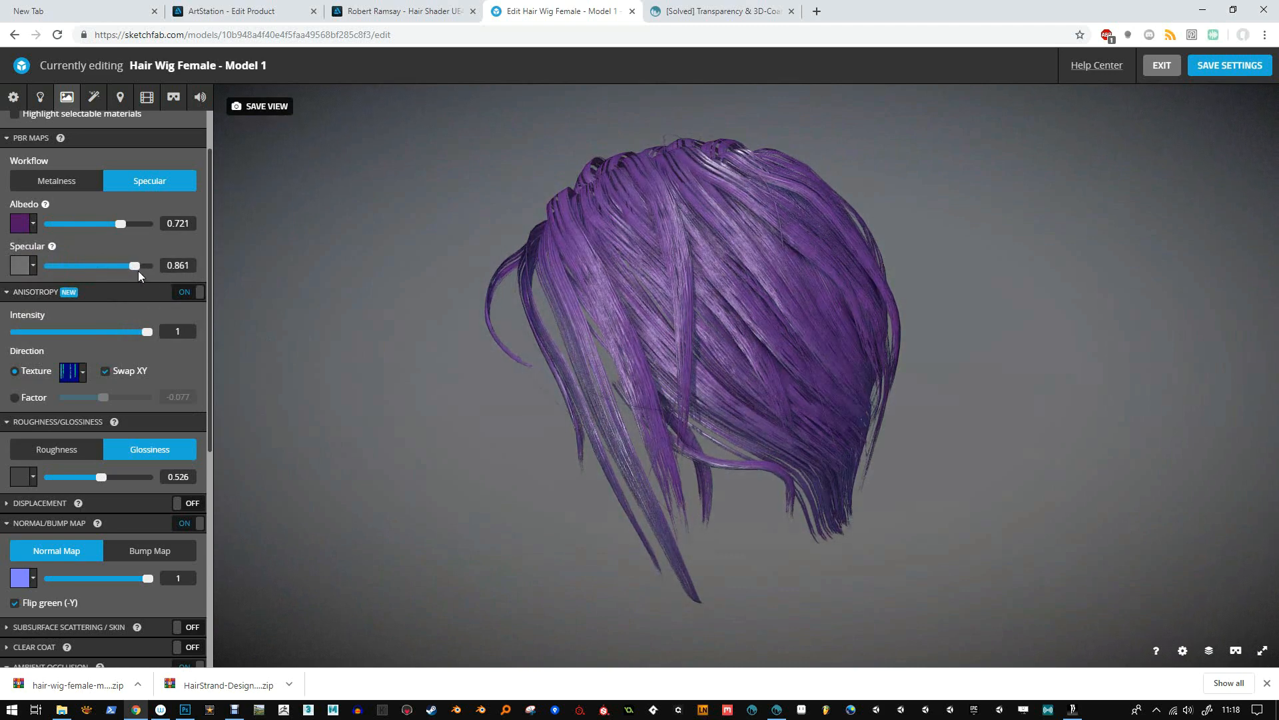
pyautogui.keyDown('alt'); pyautogui.moveTo(368, 361); pyautogui.dragTo(338, 375); pyautogui.keyUp('alt')
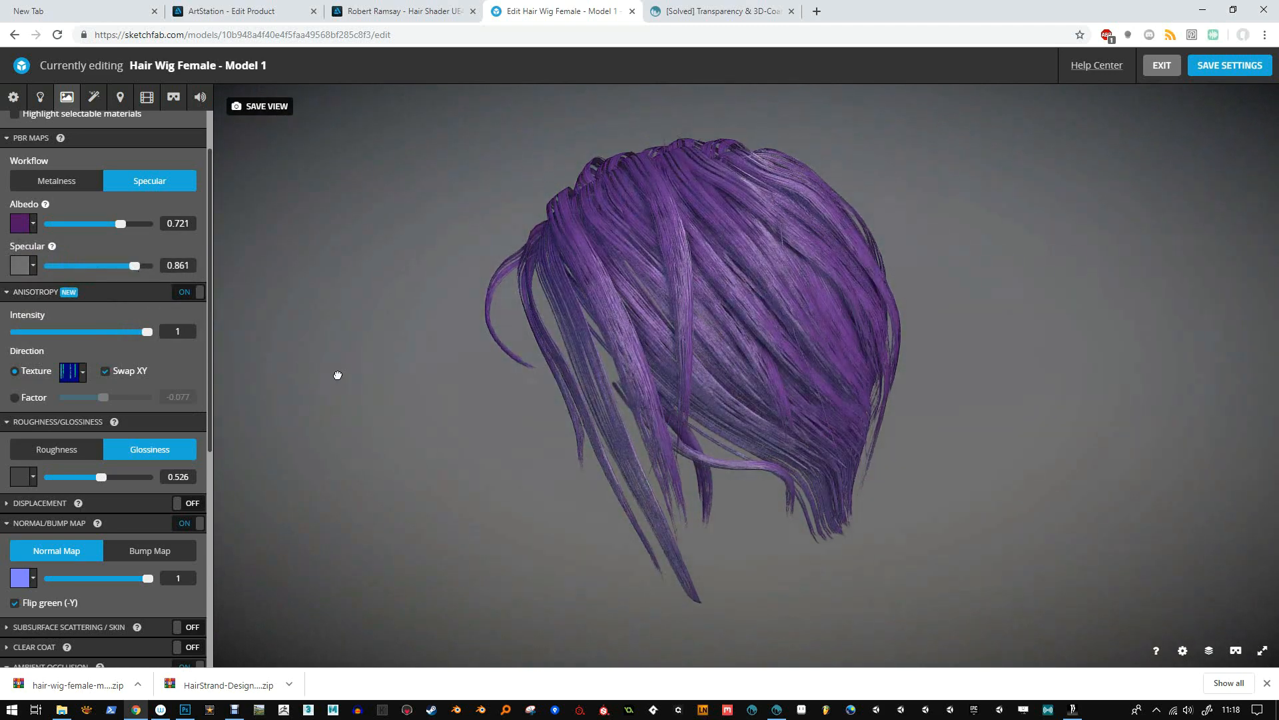
# Collapse the opacity settings, try the ambient occlusion slider while keeping it at 1, and view the hair from another angle.
pyautogui.scroll(-6, 119, 564)
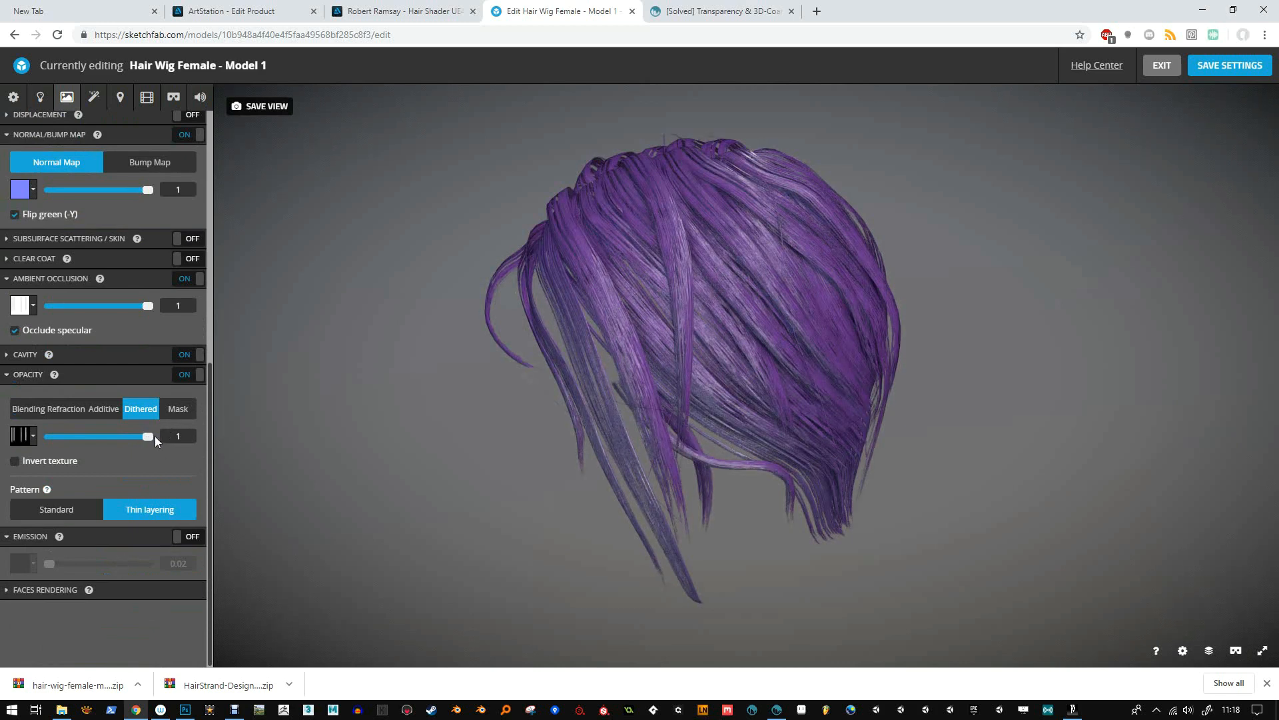
pyautogui.click(8, 374)
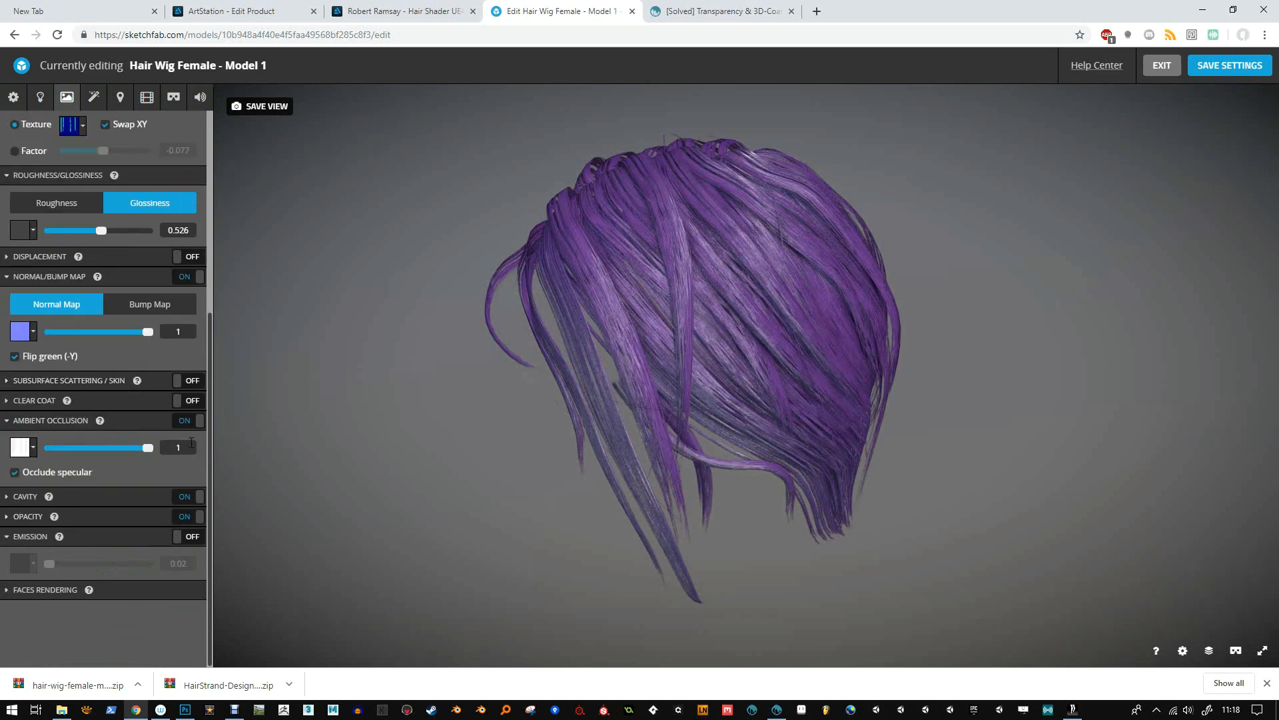
pyautogui.moveTo(150, 449)
pyautogui.mouseDown()
pyautogui.moveTo(81, 448)
pyautogui.moveTo(149, 448)
pyautogui.mouseUp()
pyautogui.scroll(2, 145, 373)
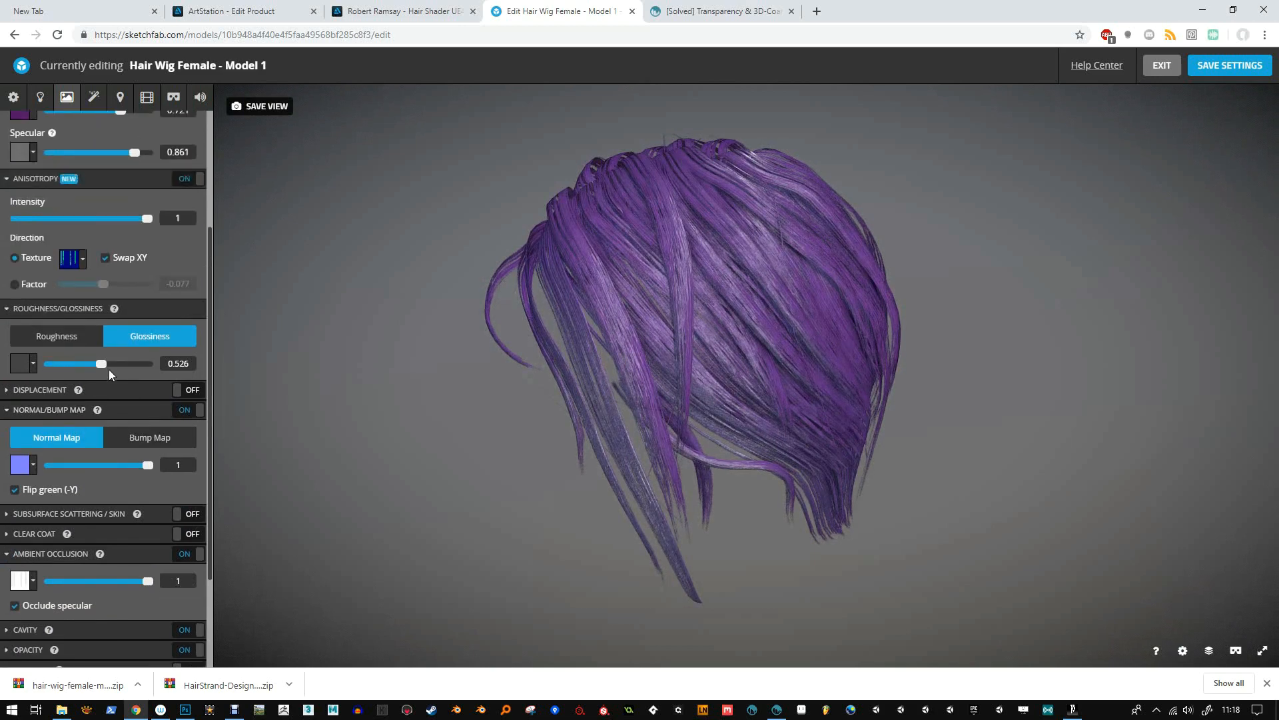
pyautogui.moveTo(522, 319); pyautogui.dragTo(554, 294)
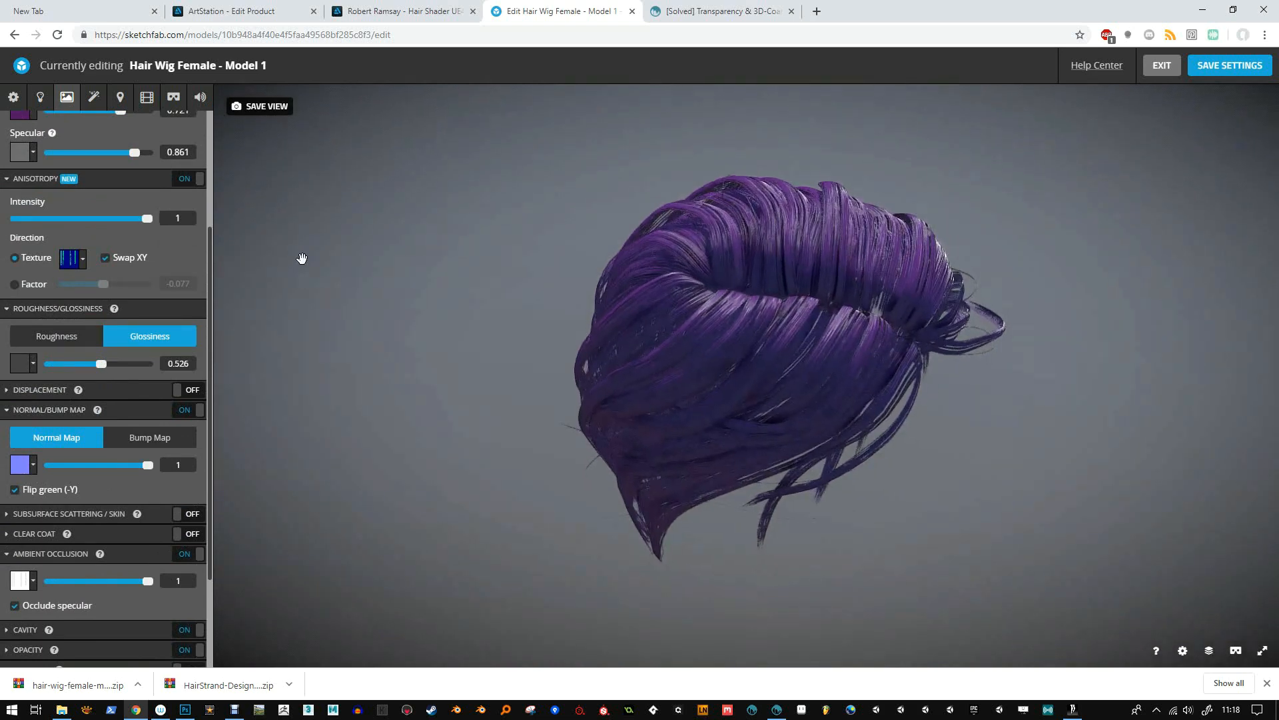
# Set the albedo strength to 0.855 and the specular to 1, and inspect the purple hair from the other side.
pyautogui.scroll(1, 152, 253)
pyautogui.scroll(2, 150, 254)
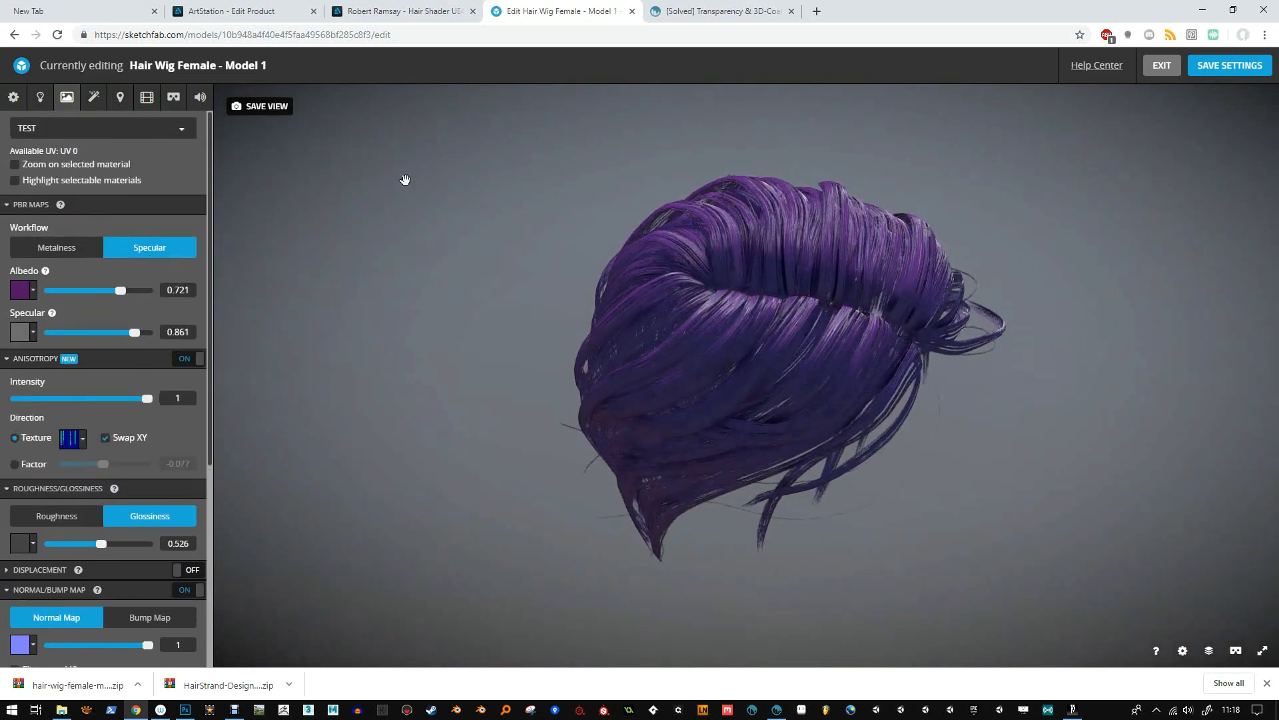
pyautogui.moveTo(118, 293)
pyautogui.mouseDown()
pyautogui.moveTo(87, 290)
pyautogui.moveTo(138, 290)
pyautogui.moveTo(92, 331)
pyautogui.moveTo(148, 331)
pyautogui.mouseUp()
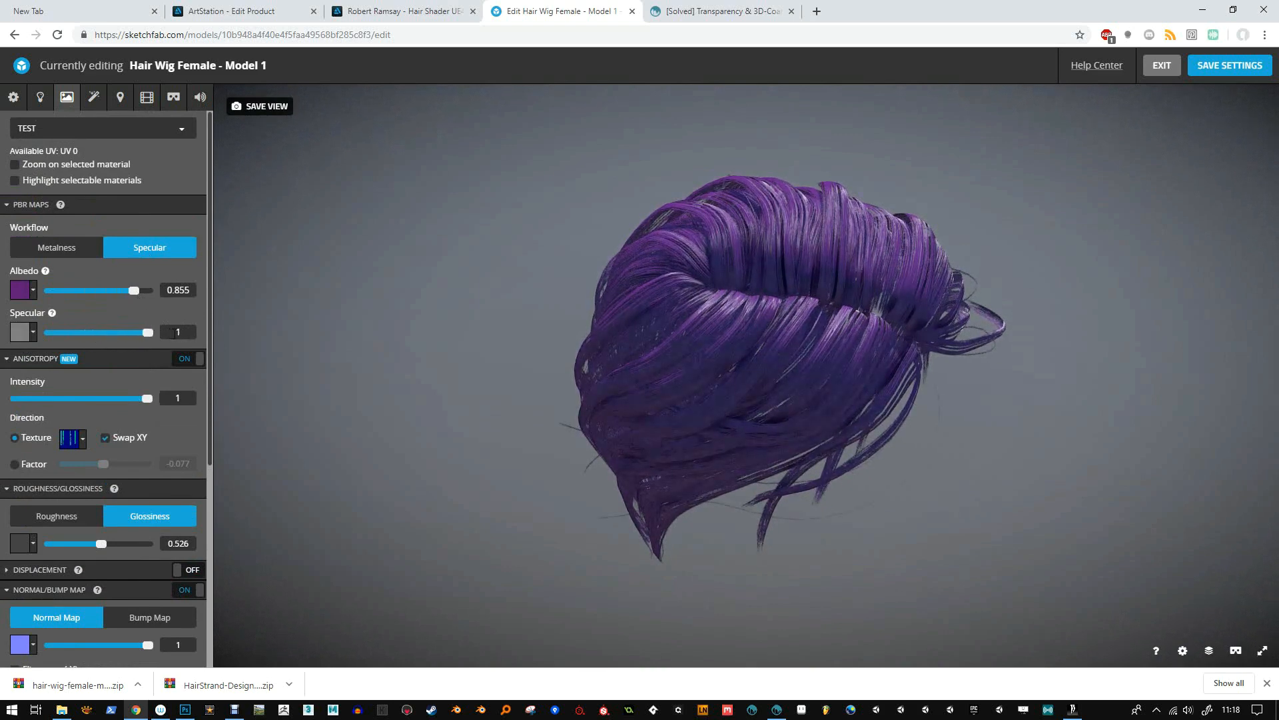
pyautogui.scroll(-3, 277, 279)
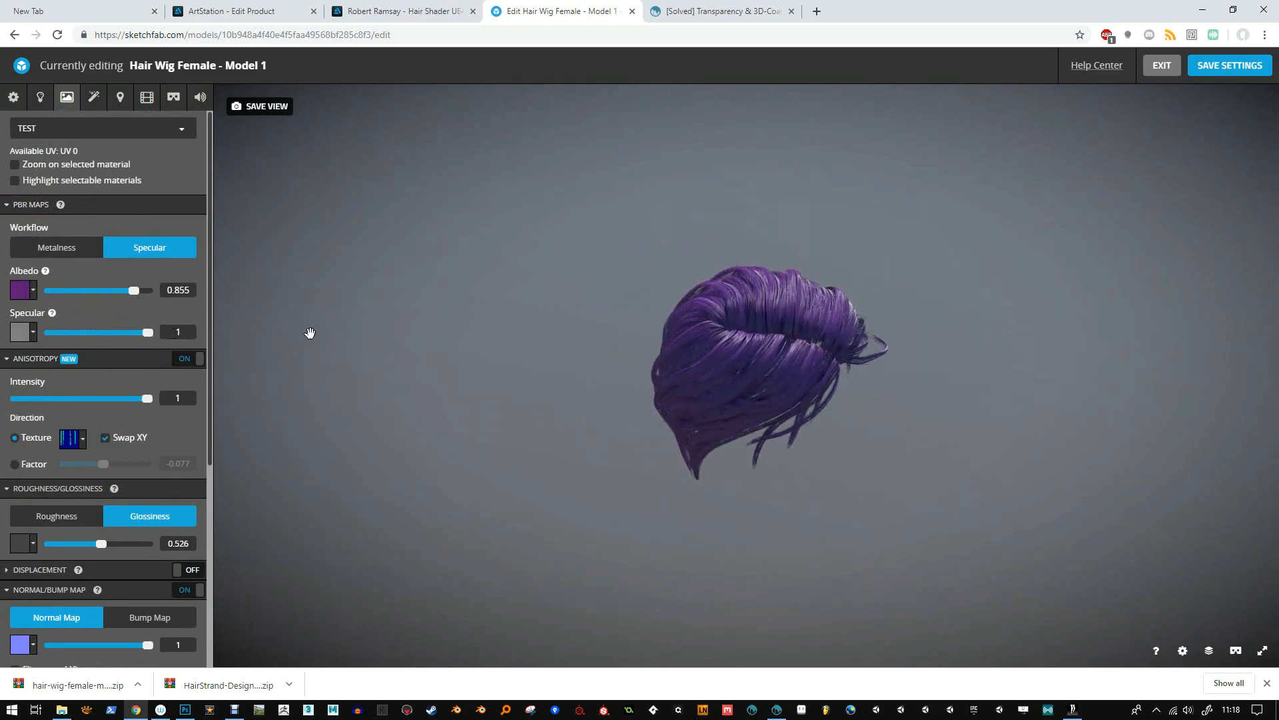
pyautogui.scroll(1, 309, 333)
pyautogui.moveTo(310, 334); pyautogui.dragTo(400, 329)
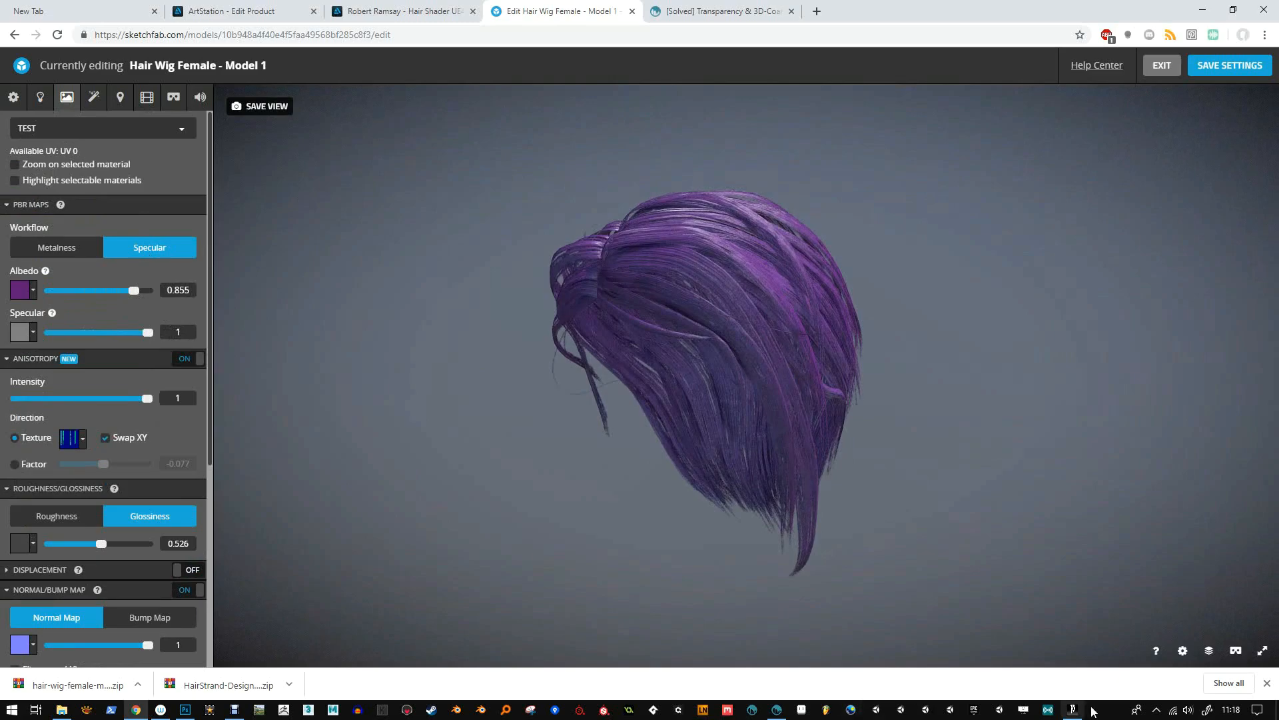
# Switch to the hair strand map generator and load AO_30May from Set1-30May as the UV image.
pyautogui.click(1073, 710)
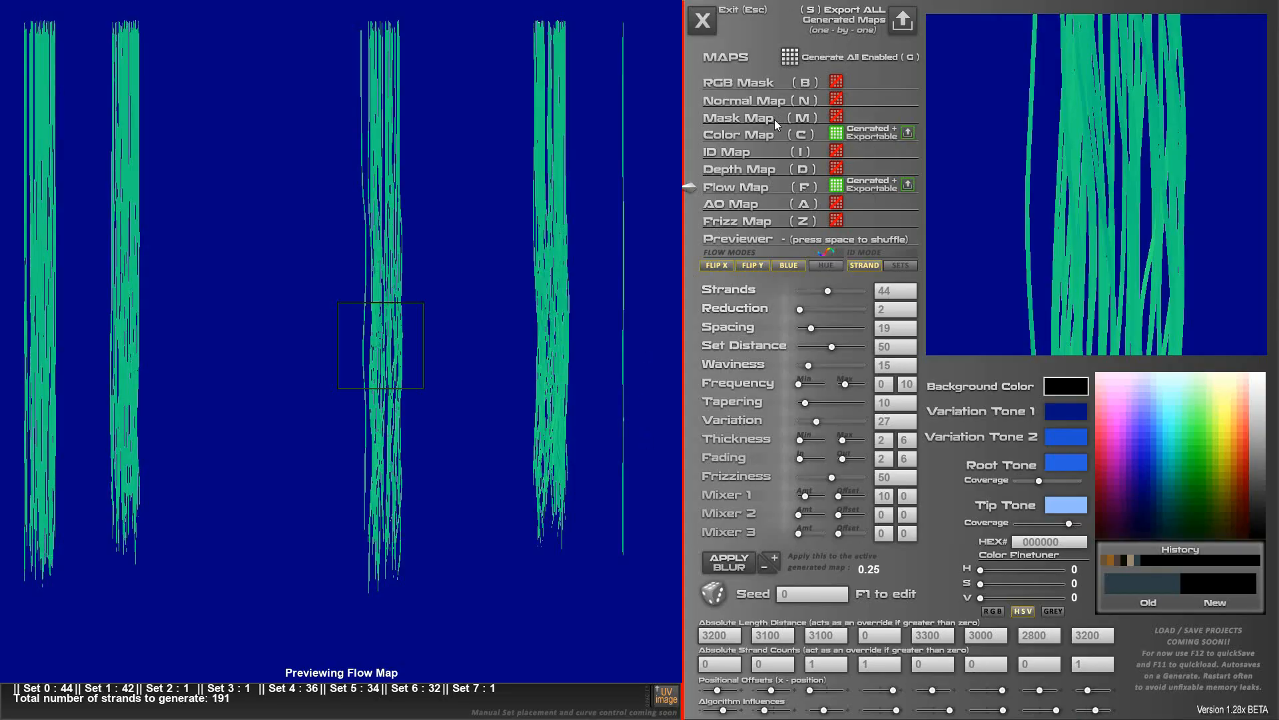
pyautogui.click(806, 255)
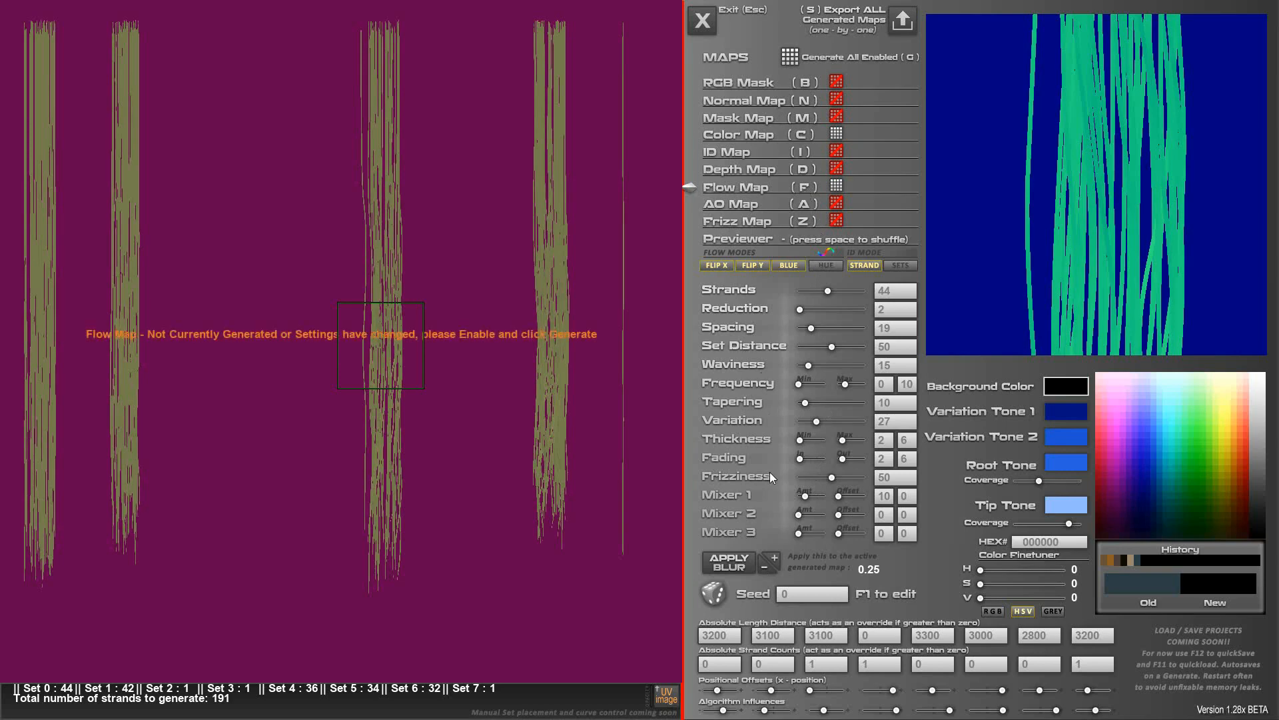
pyautogui.click(670, 697)
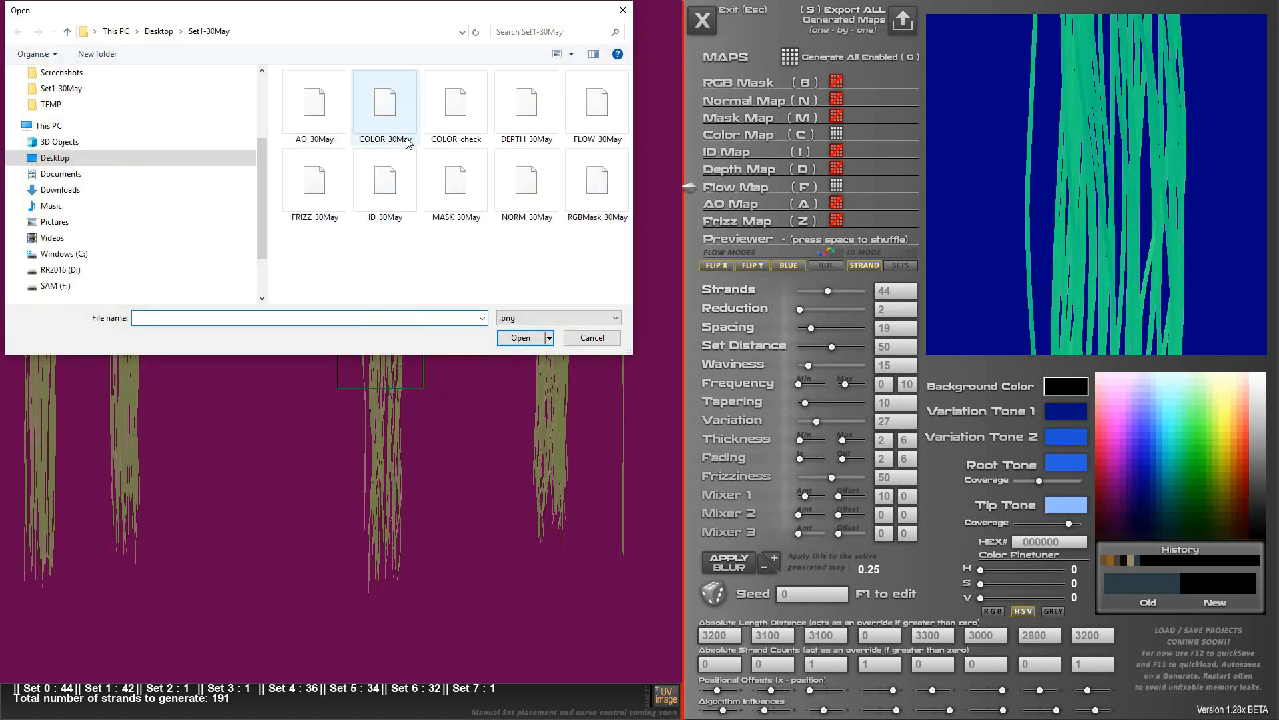
pyautogui.doubleClick(315, 120)
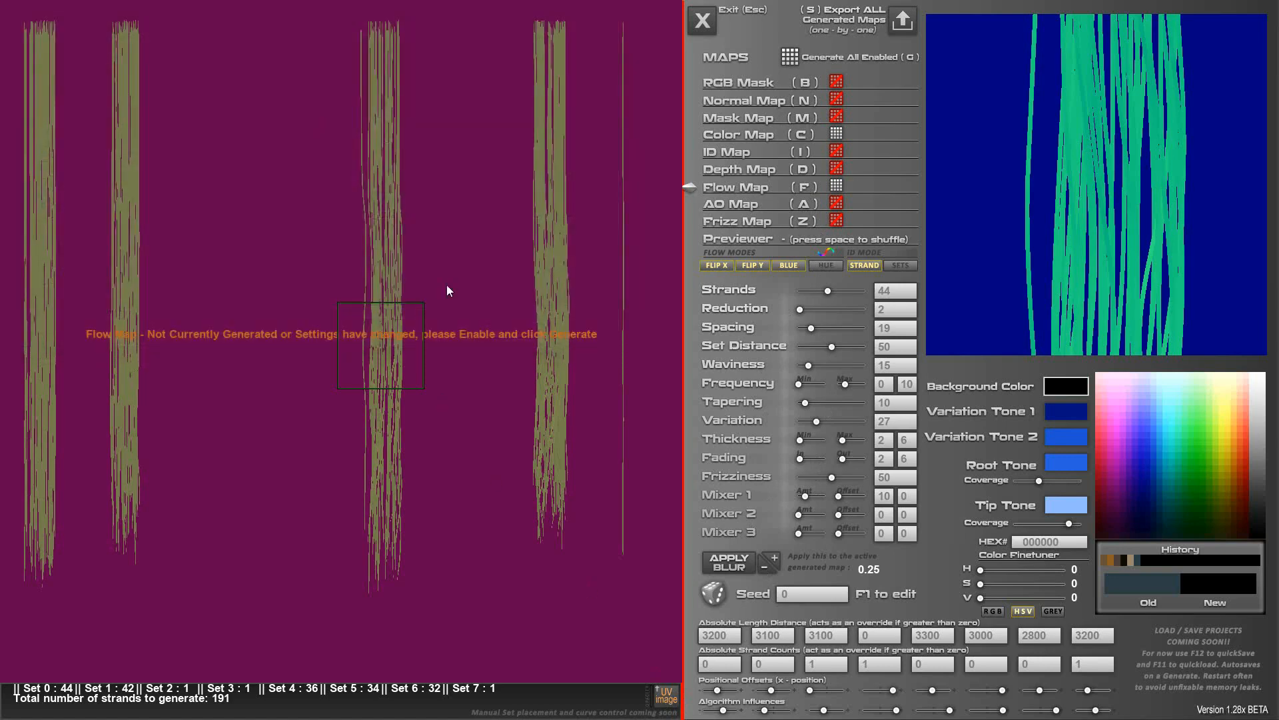
# Preview the color map and switch the UV image overlay on and off to compare it with the generated strands.
pyautogui.click(653, 695)
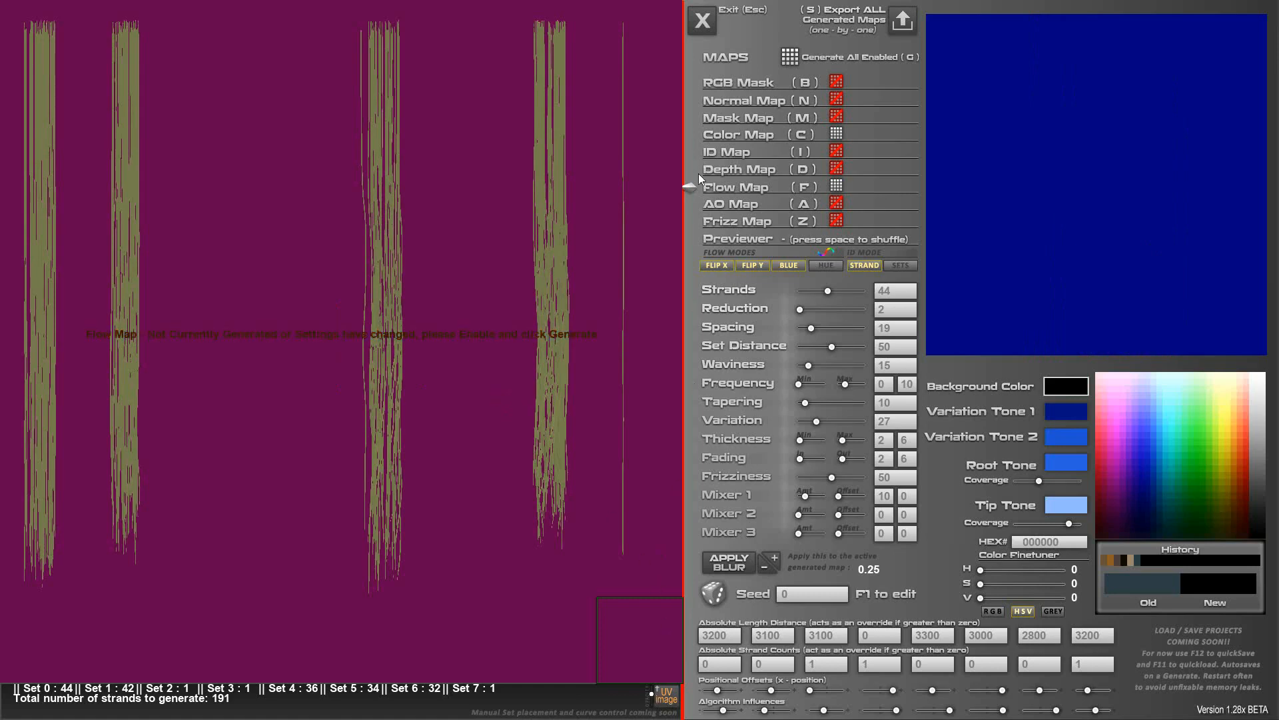
pyautogui.click(738, 136)
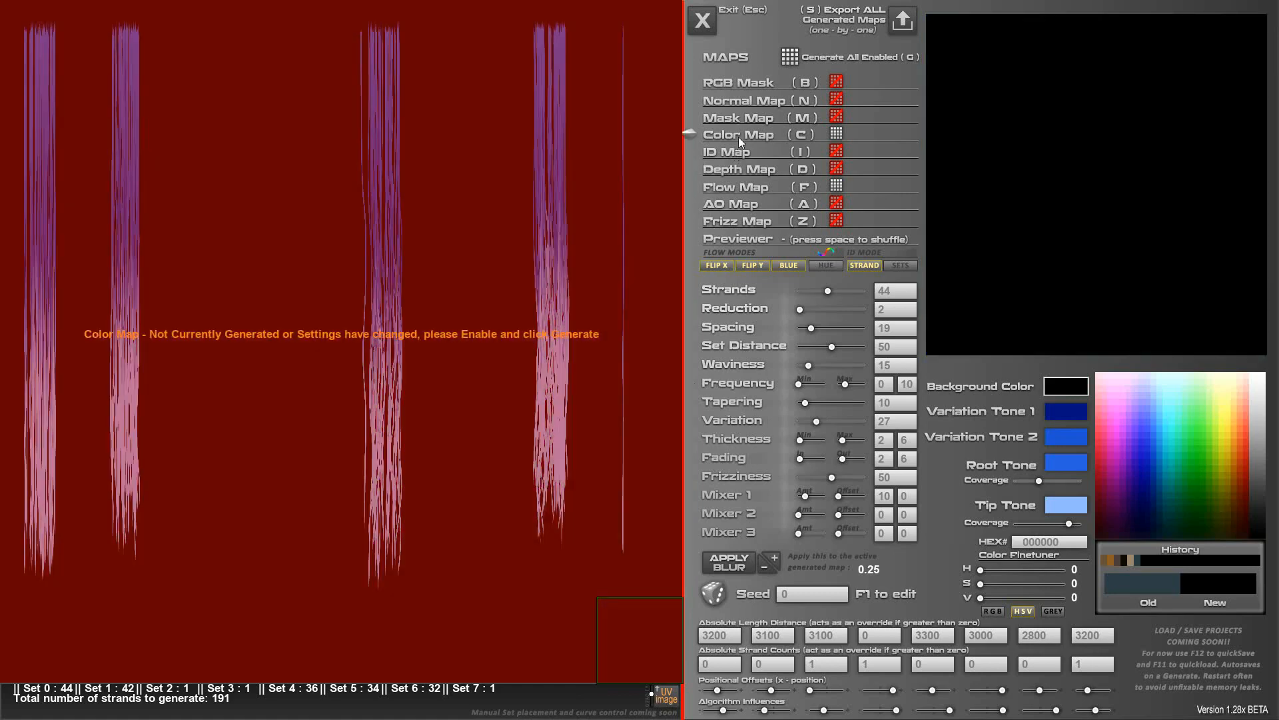
pyautogui.click(667, 700)
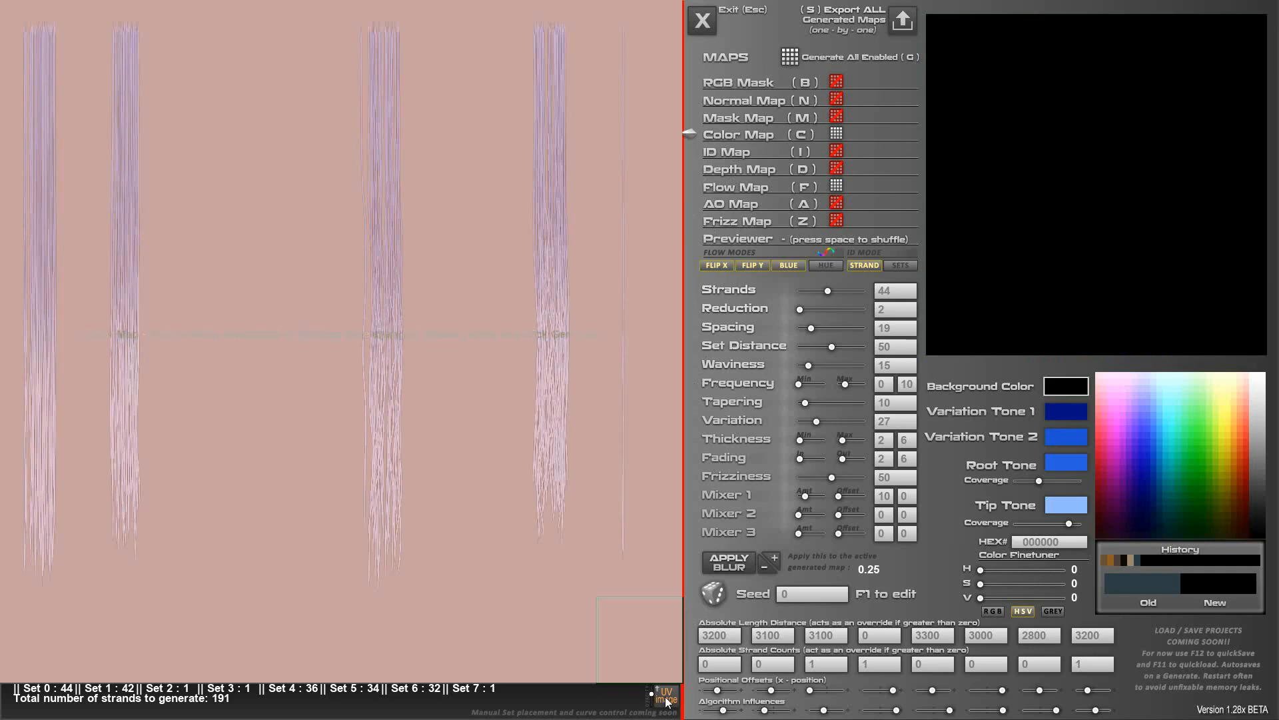
pyautogui.click(663, 700)
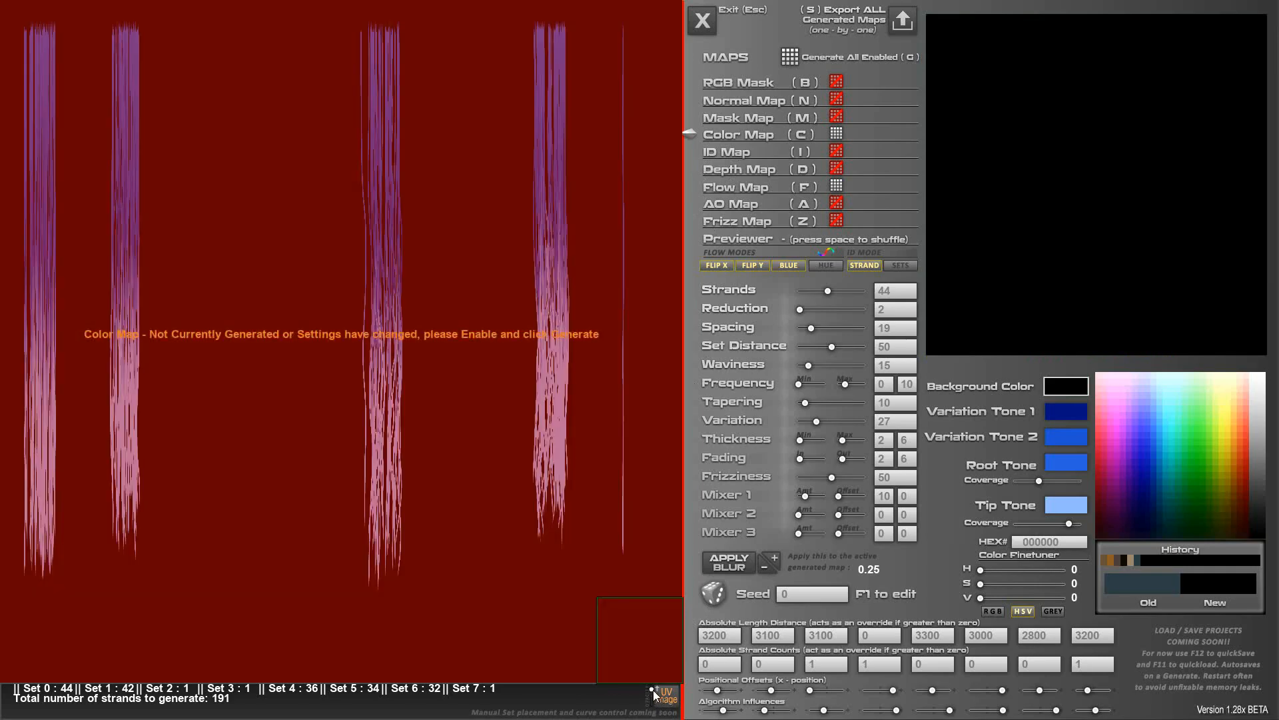
pyautogui.click(664, 702)
pyautogui.click(664, 701)
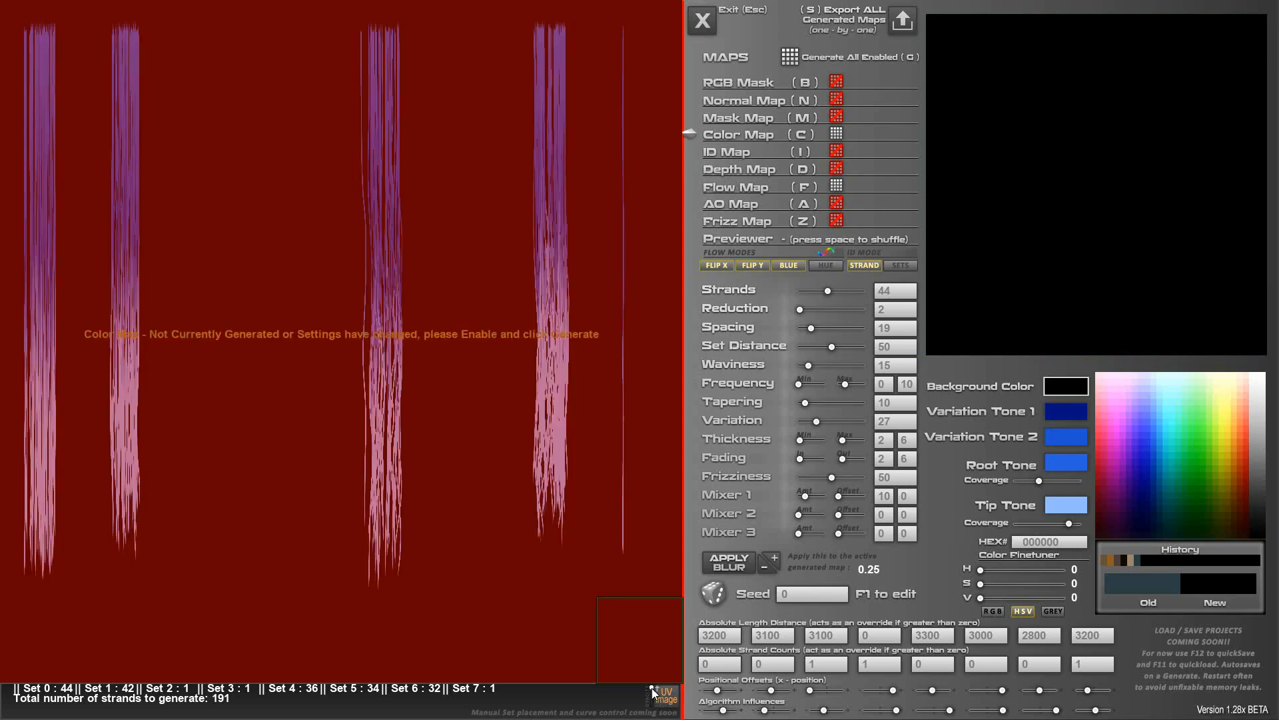
pyautogui.click(664, 701)
pyautogui.click(664, 701)
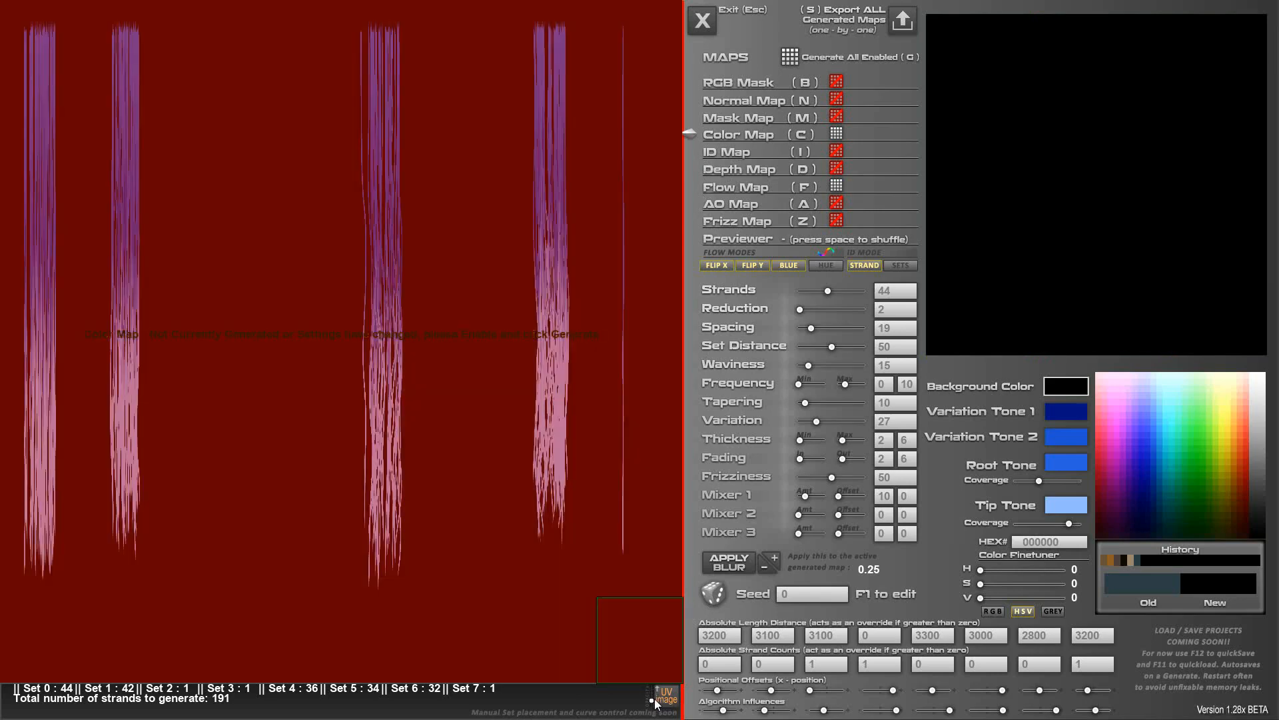
pyautogui.click(664, 701)
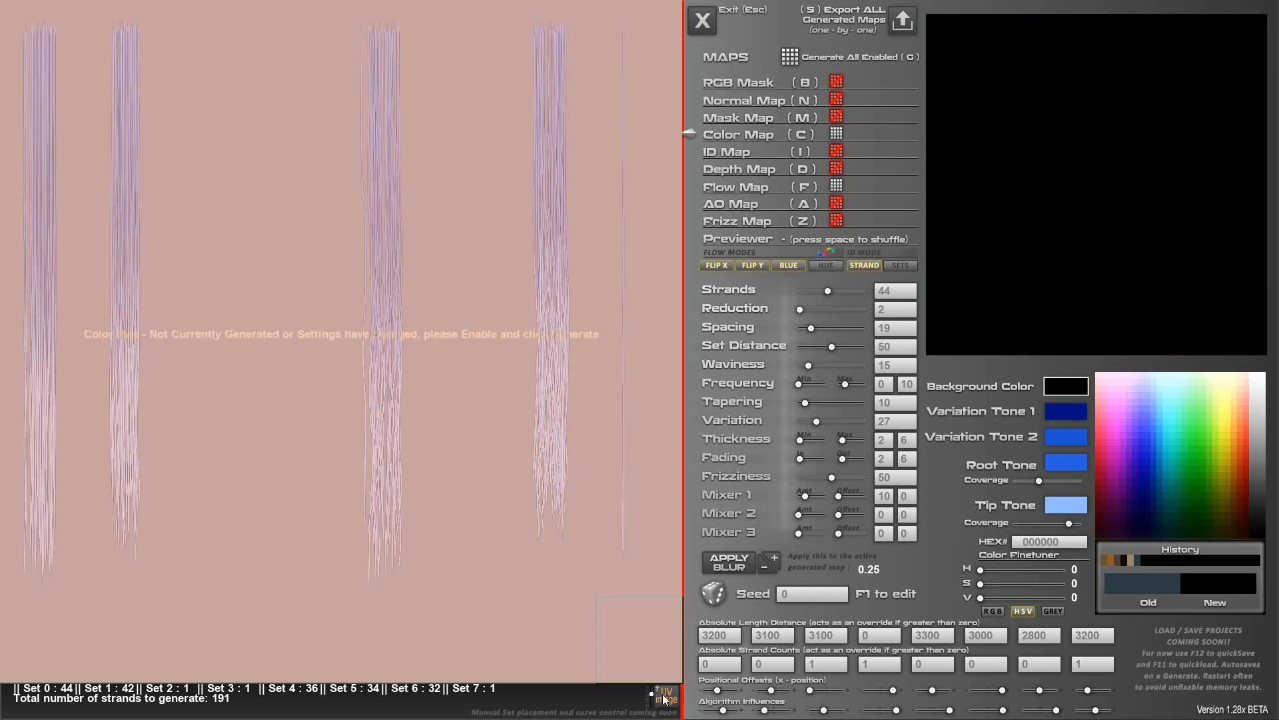
# Remove the UV image overlay from the strands, reopen the UV image file chooser and cancel it without selecting a file.
pyautogui.click(665, 700)
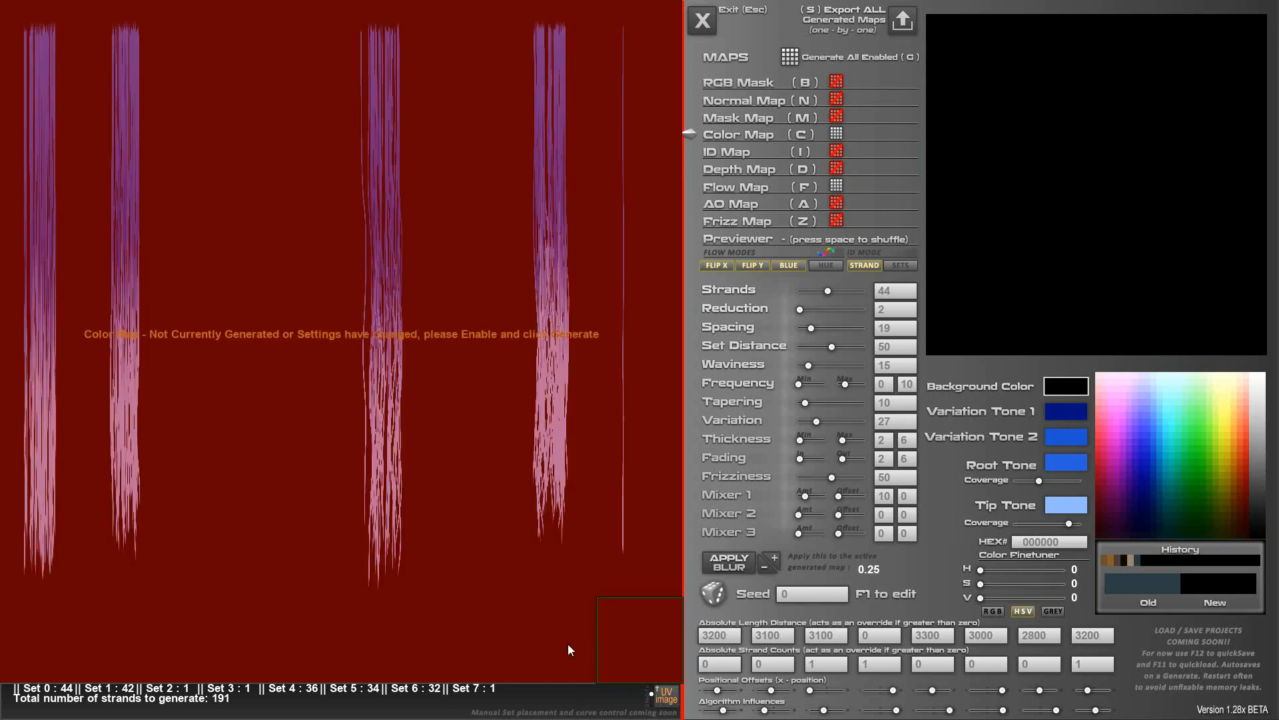
pyautogui.click(668, 700)
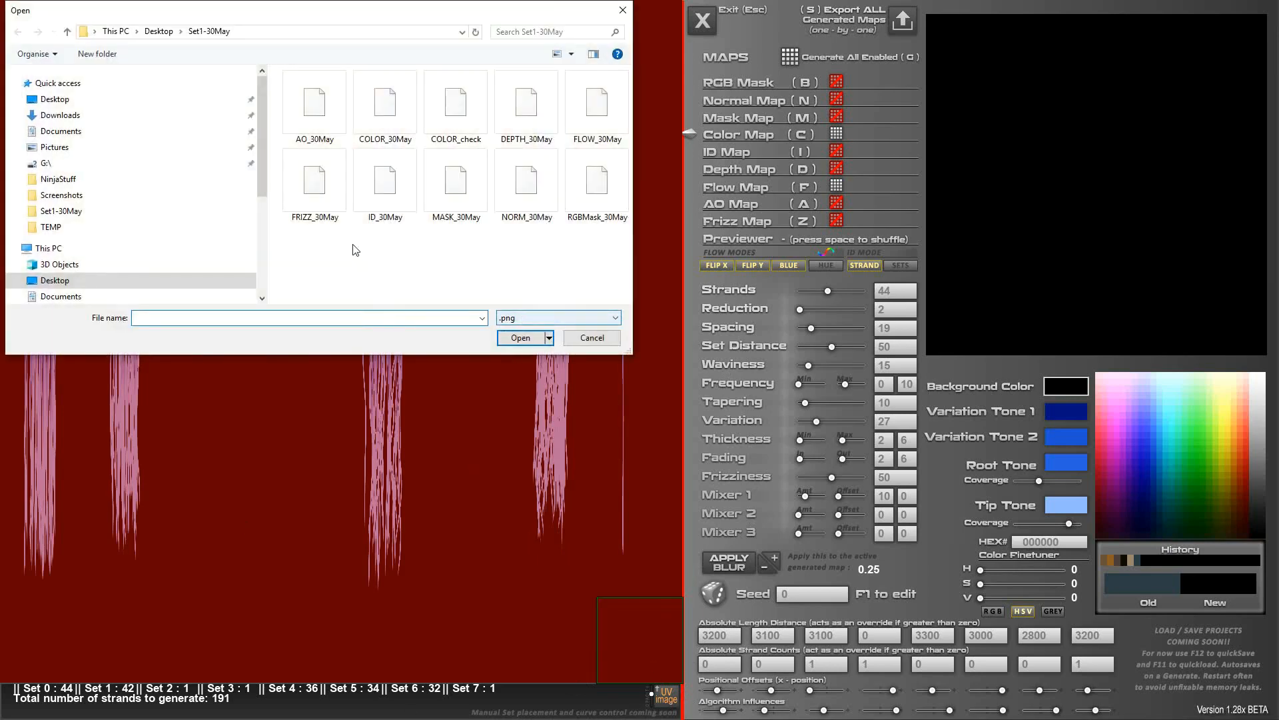
pyautogui.click(607, 342)
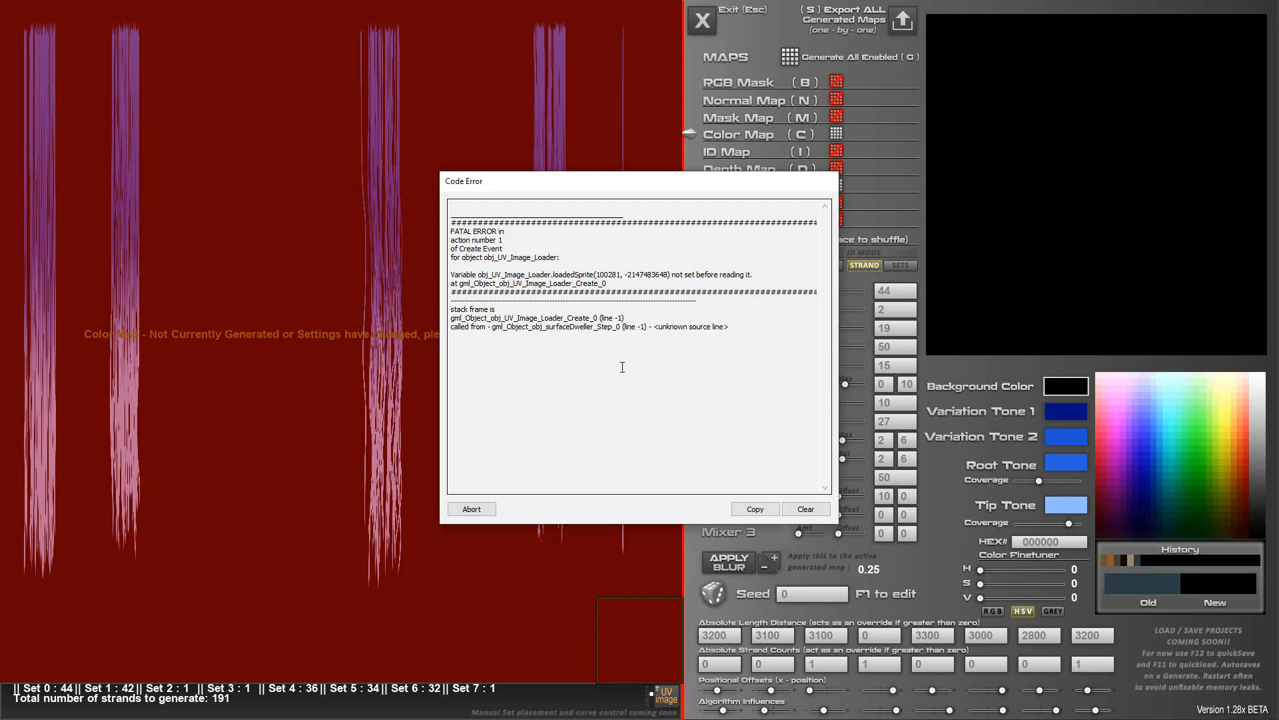
# Clear the code error report, abort the generator, and relaunch HairStrand_Designer_V1_2861 from its folder, dismissing the startup notice.
pyautogui.click(805, 513)
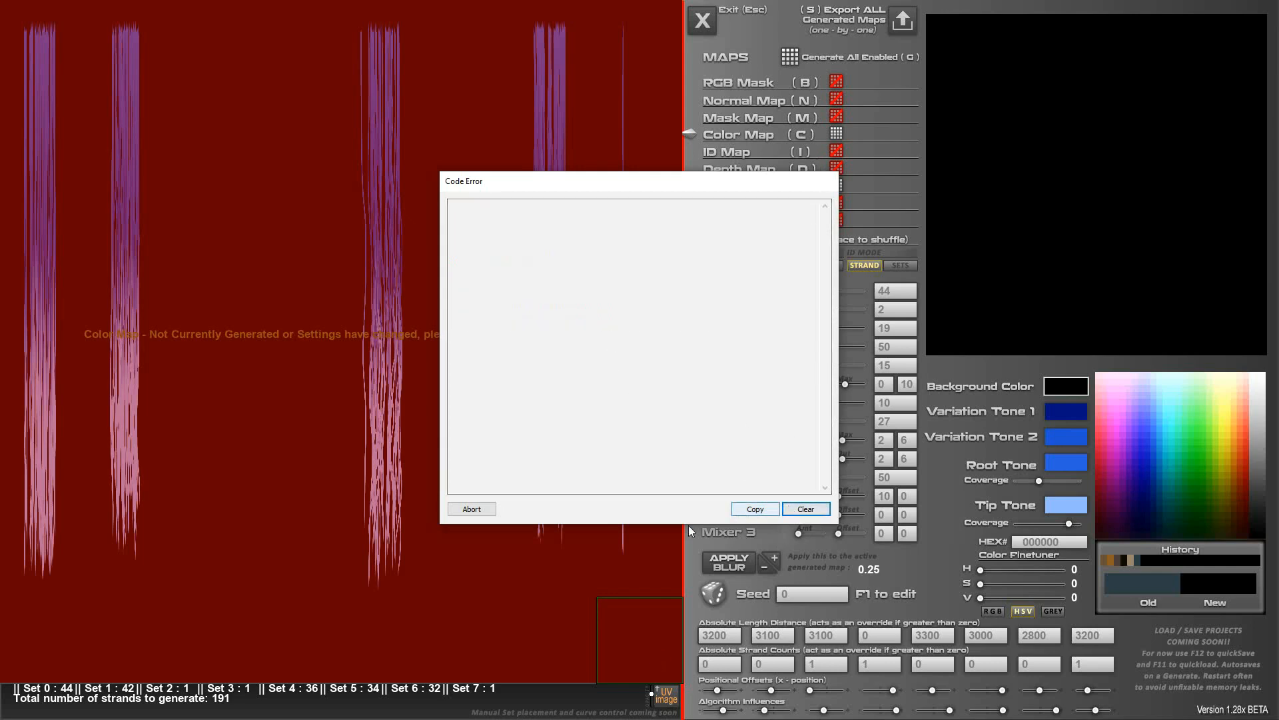
pyautogui.click(471, 508)
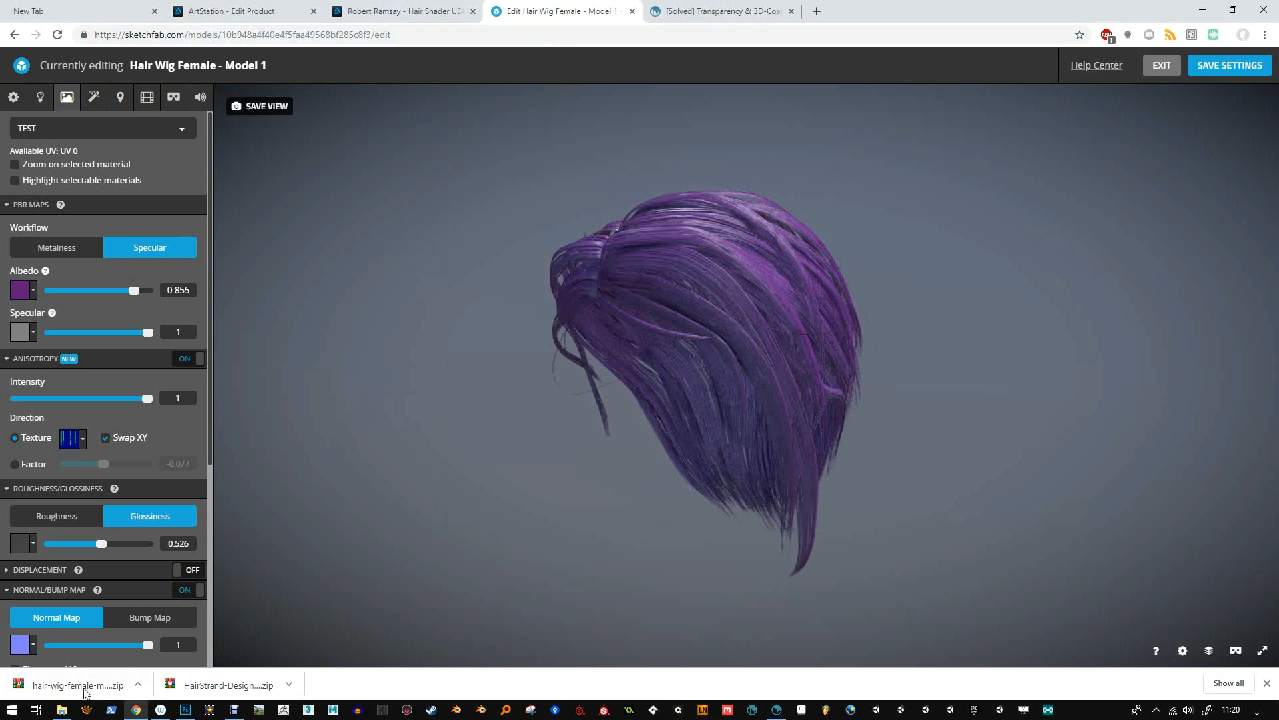
pyautogui.click(62, 709)
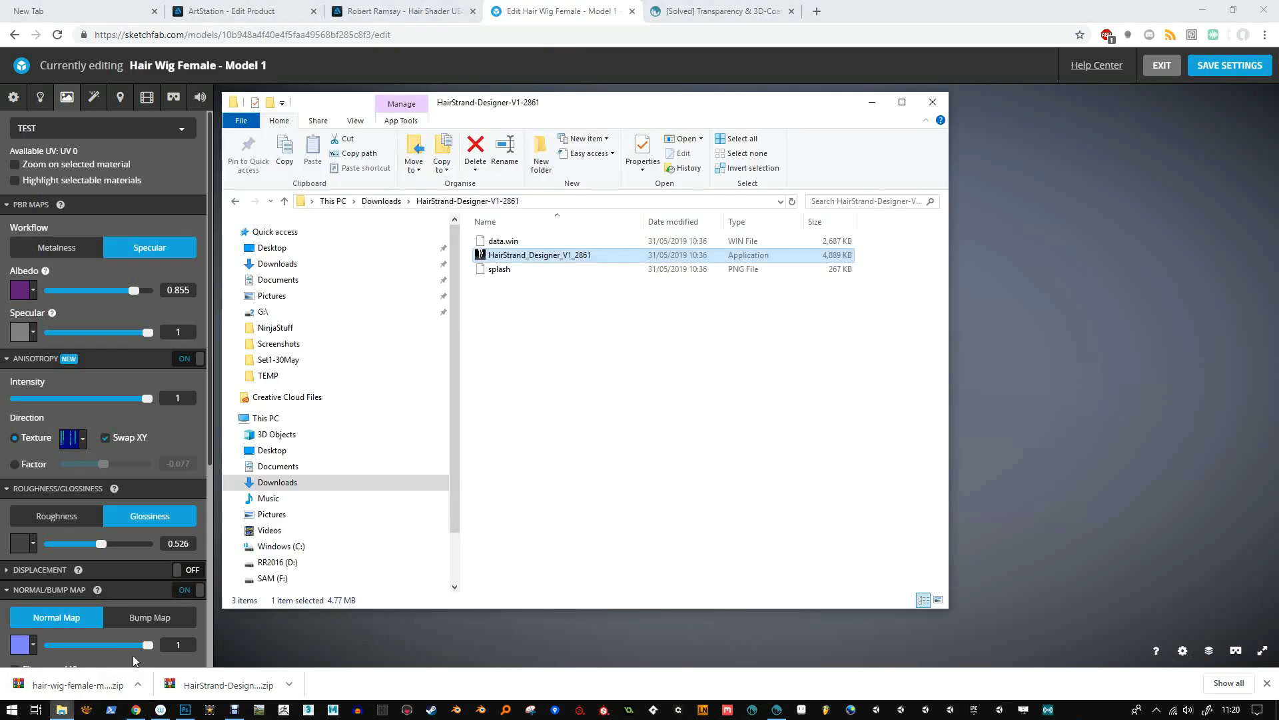
pyautogui.doubleClick(505, 256)
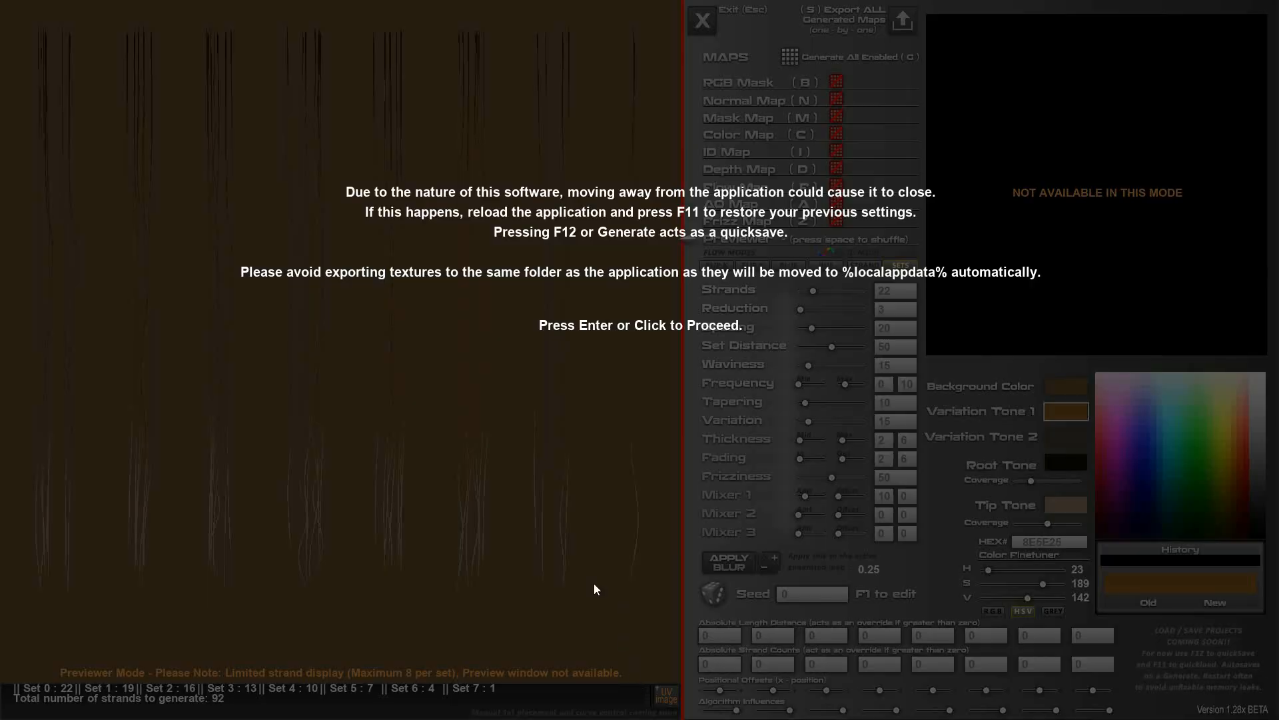
pyautogui.click(581, 544)
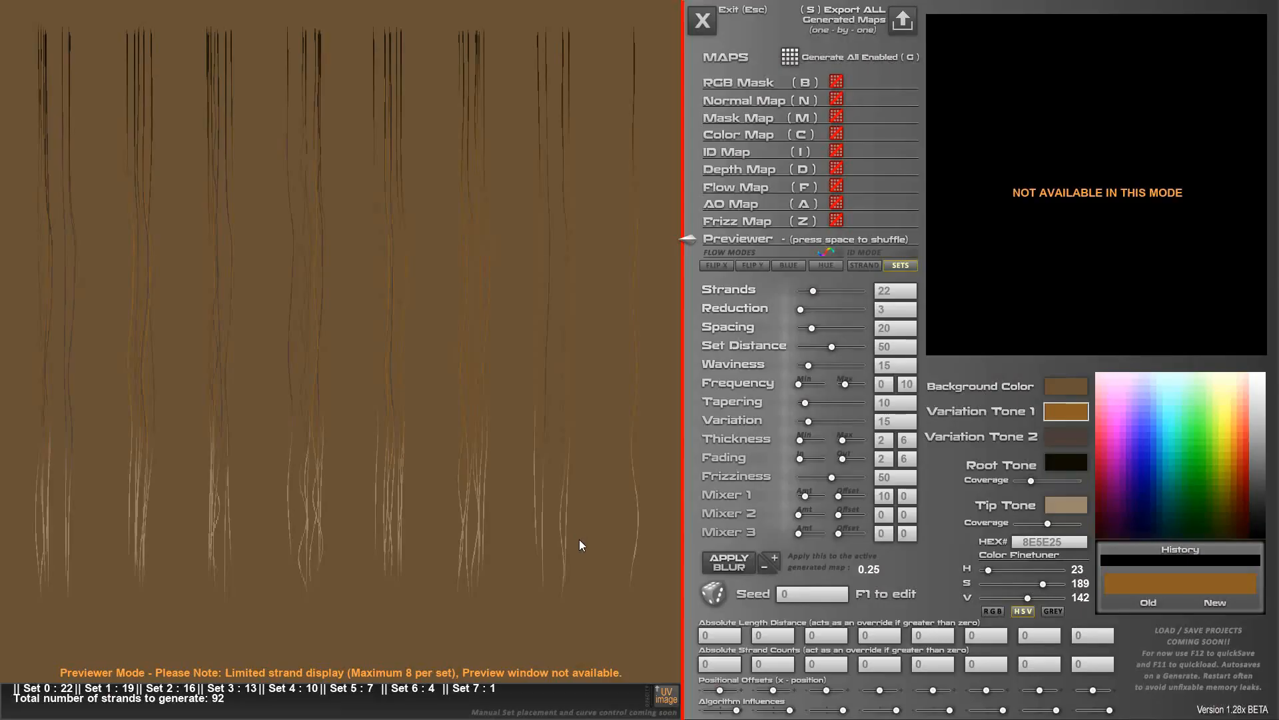
# Cancel the UV image file chooser without a selection again, abort the generator from the error dialog, and close its folder window.
pyautogui.click(665, 697)
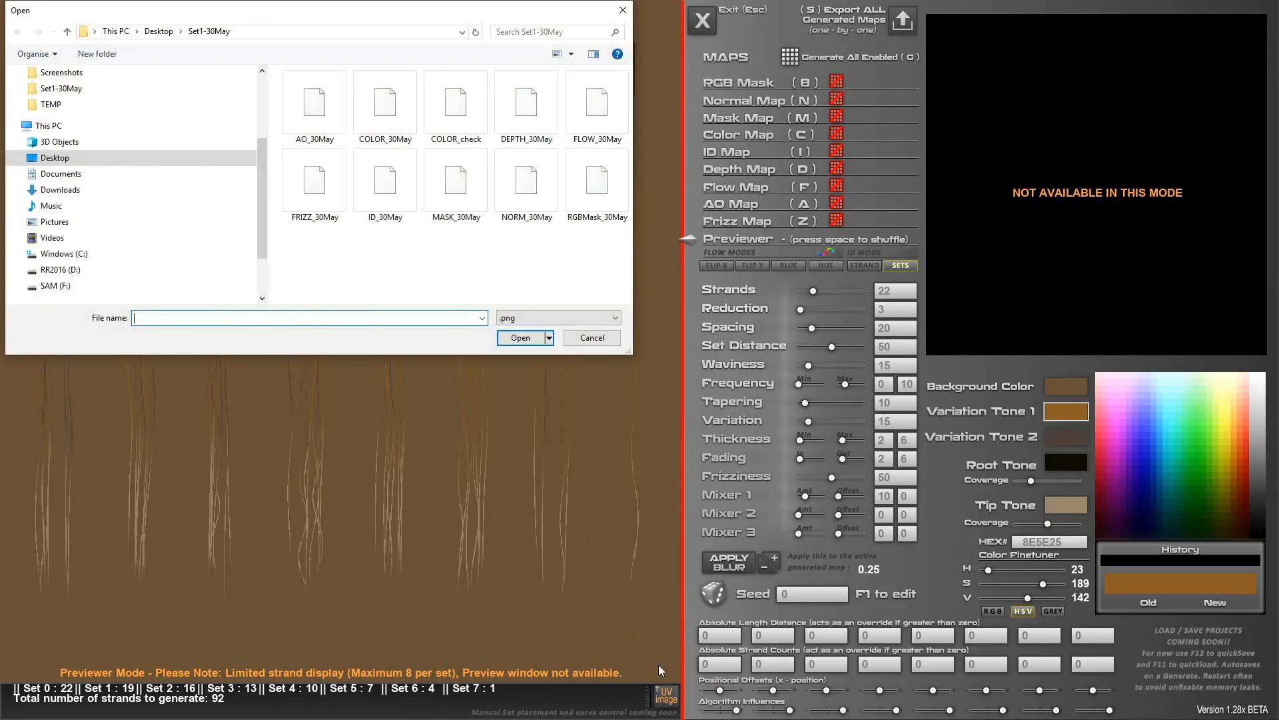
pyautogui.click(604, 341)
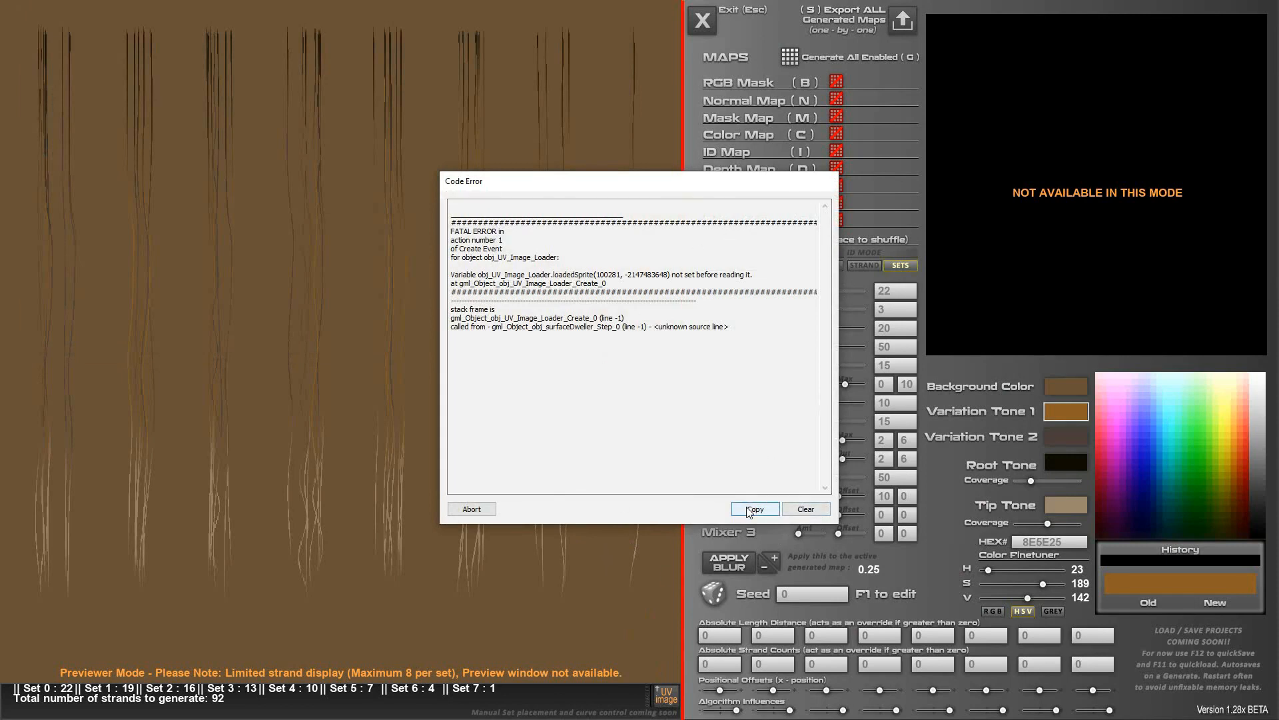
pyautogui.click(466, 510)
pyautogui.click(933, 102)
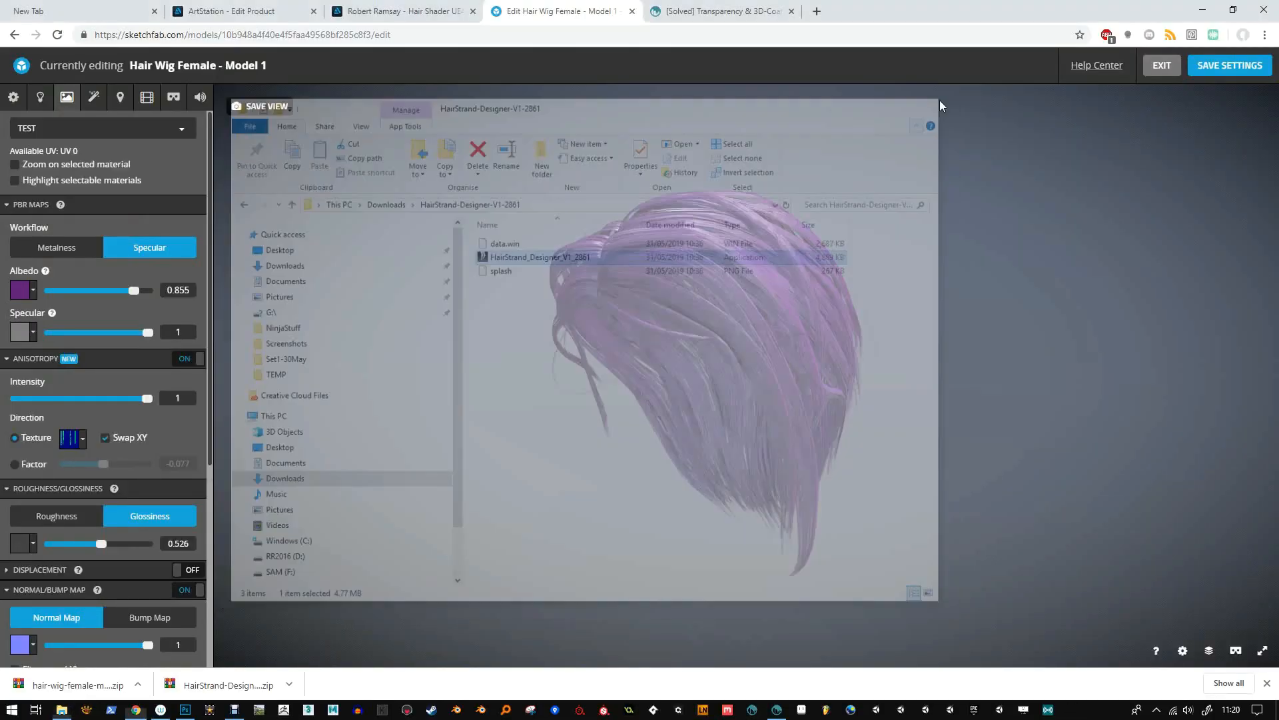